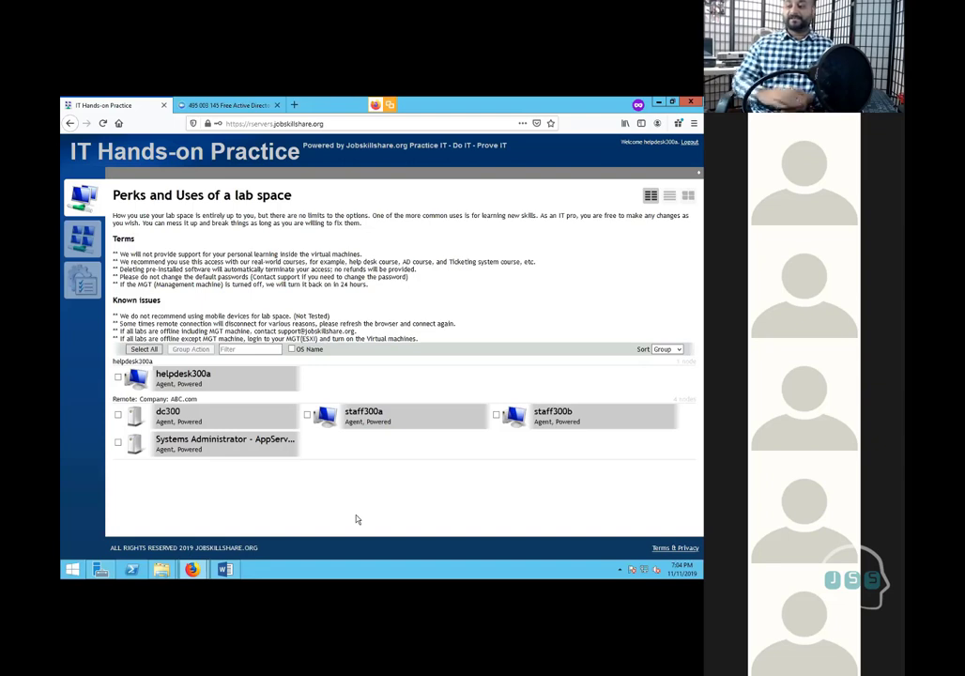
Load youtube.com in a new private browsing tab.
click(295, 104)
text(y)
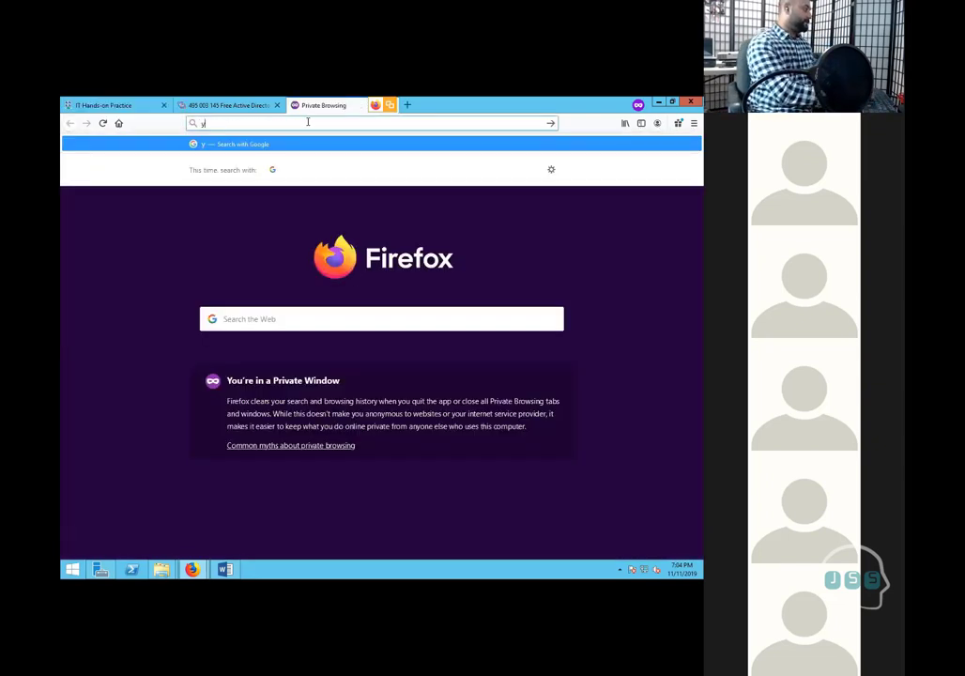
text(outube.com)
key(Return)
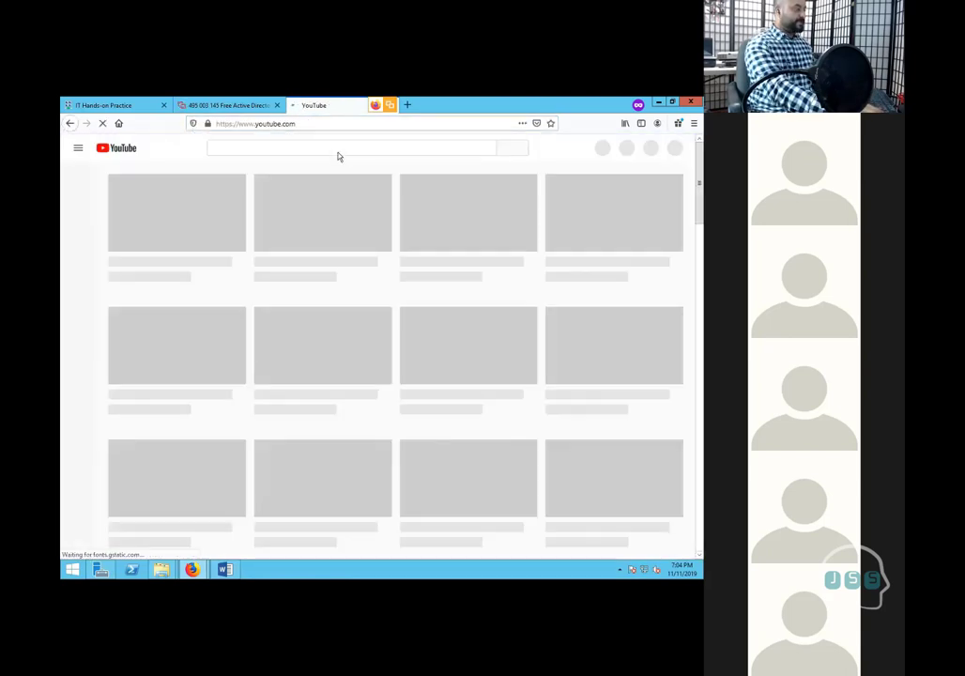
Search YouTube for 'jobskillshare'.
click(324, 148)
text(jo)
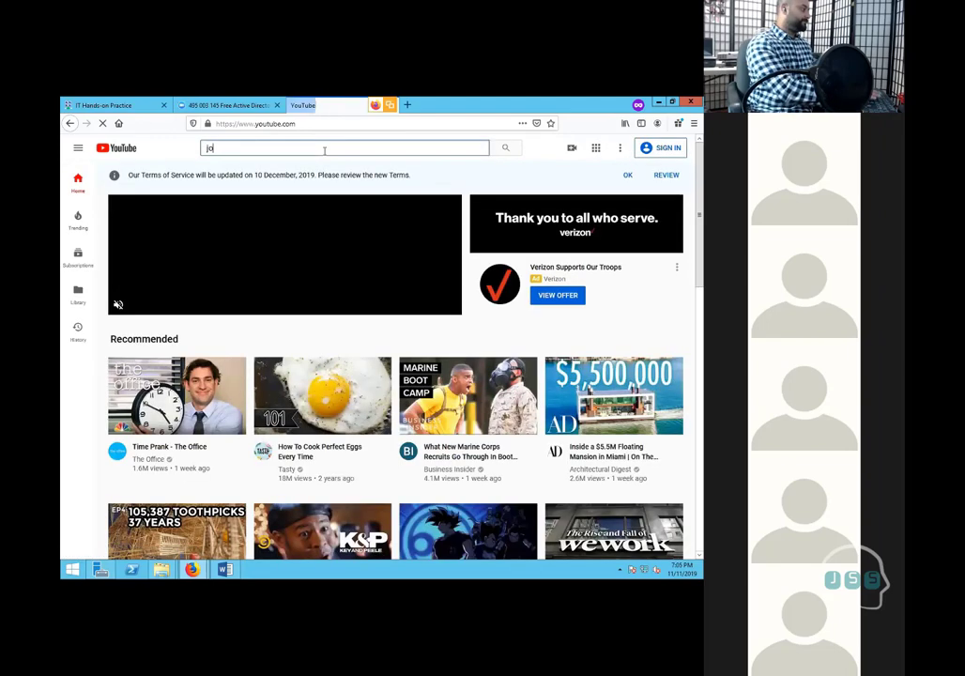
text(bskillshare)
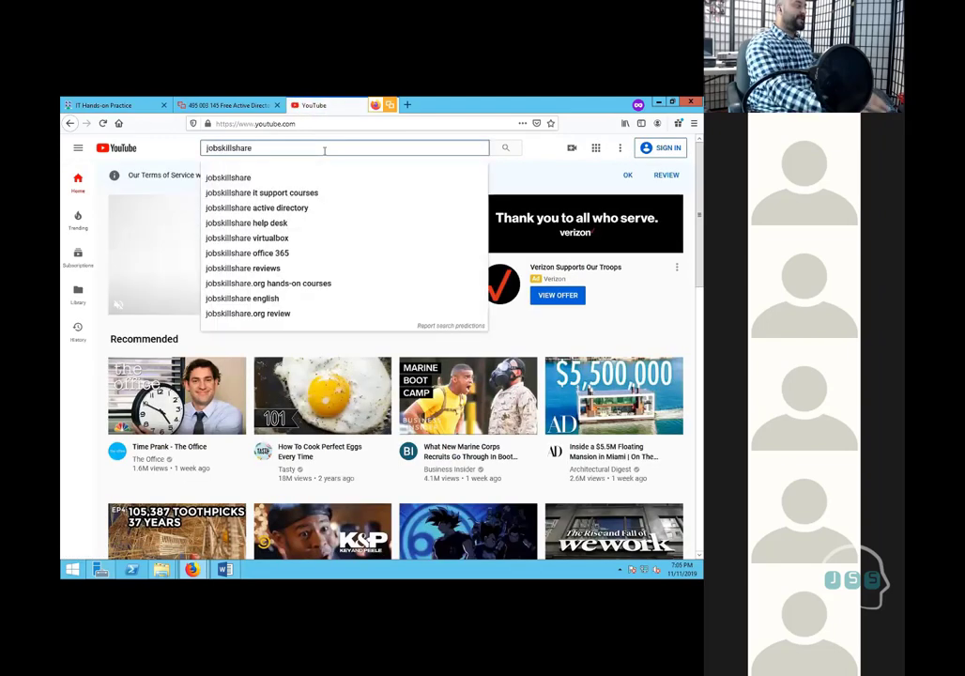
key(Return)
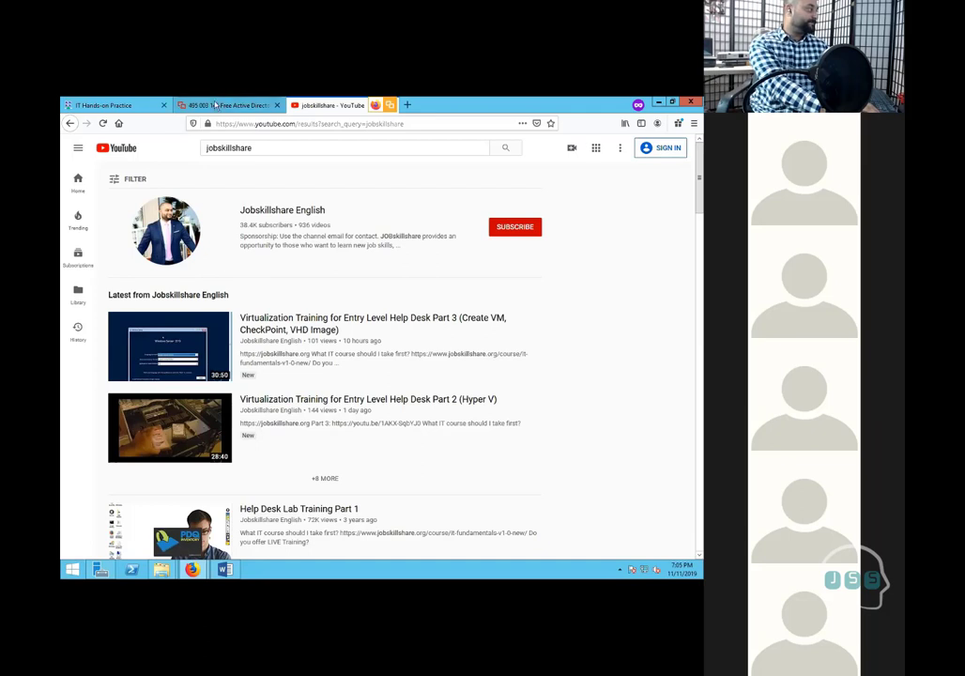
Switch back to the IT Hands-on Practice lab space page listing the machines.
click(144, 106)
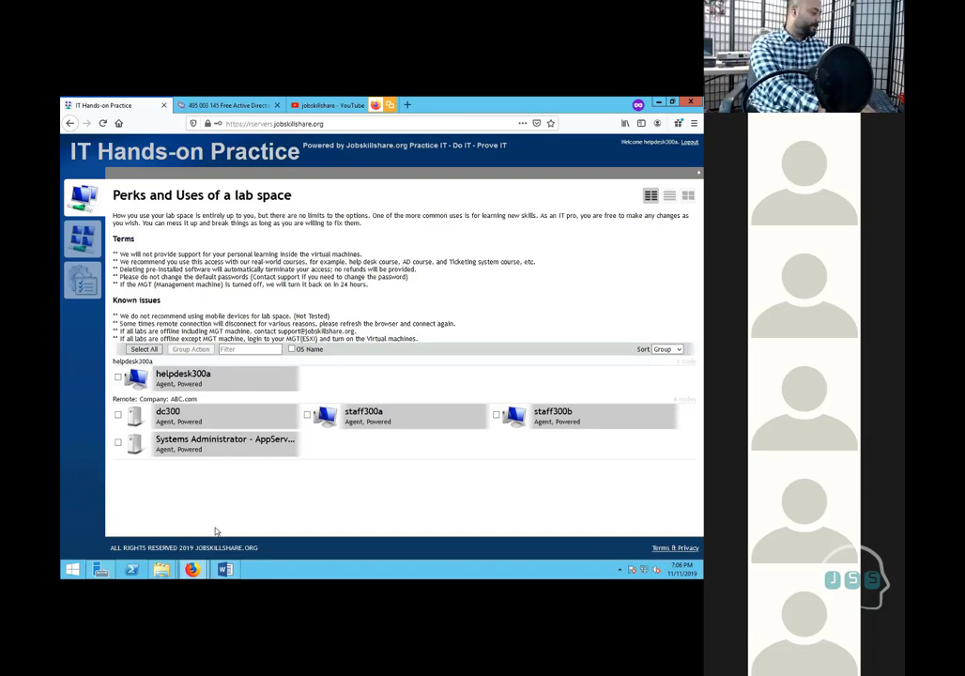
mouse_move(200, 574)
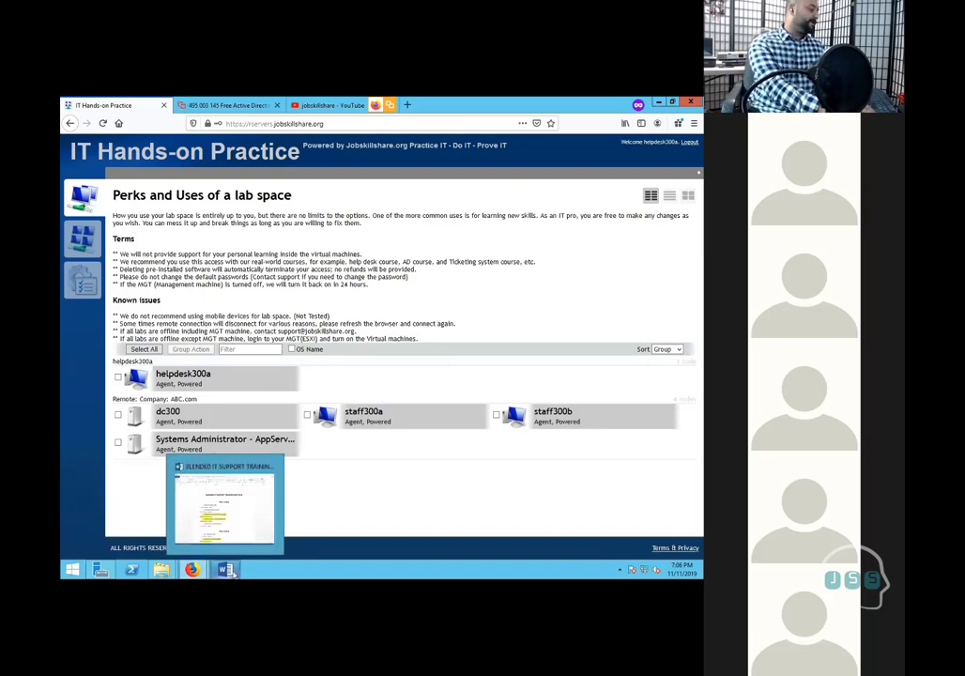
Bring the BLENDED IT SUPPORT TRAINING (DETAILS) document forward and scroll through the Day 1 schedule.
click(240, 517)
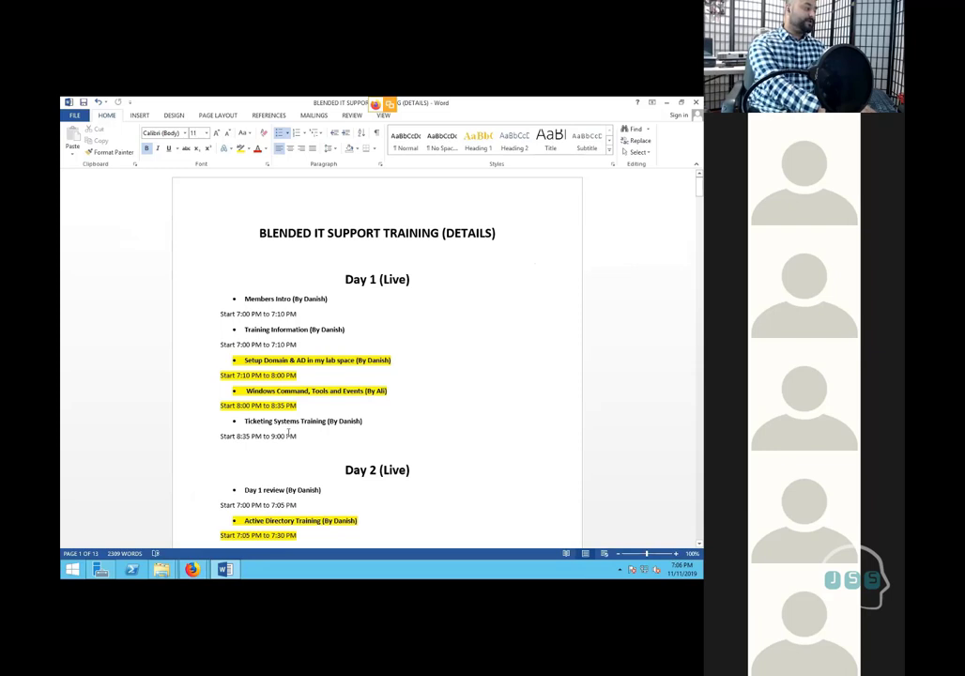
scroll(288, 432, down, 1)
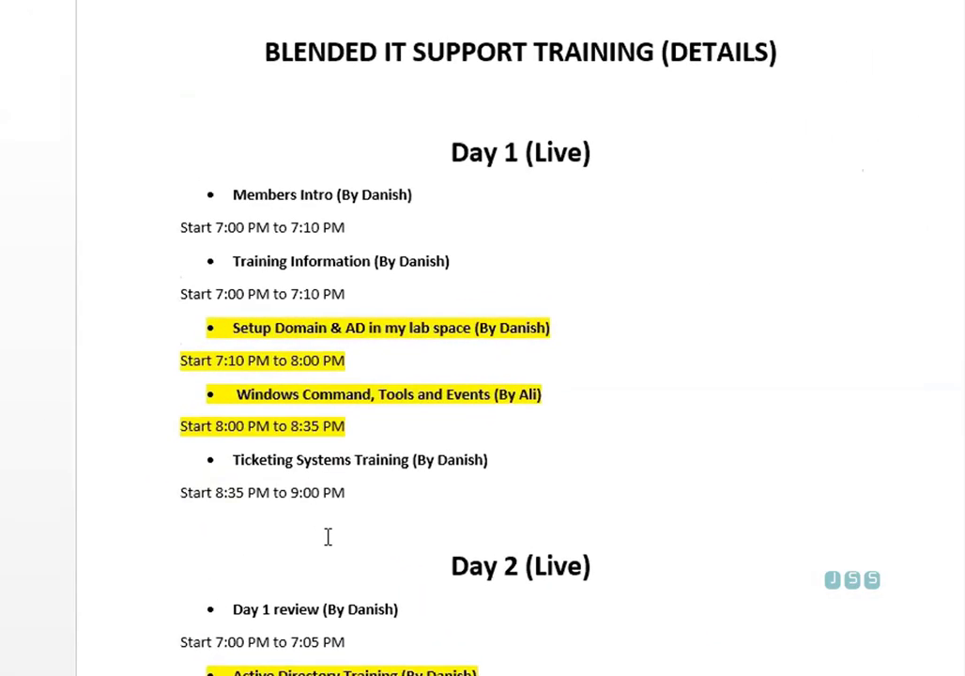
scroll(327, 536, down, 3)
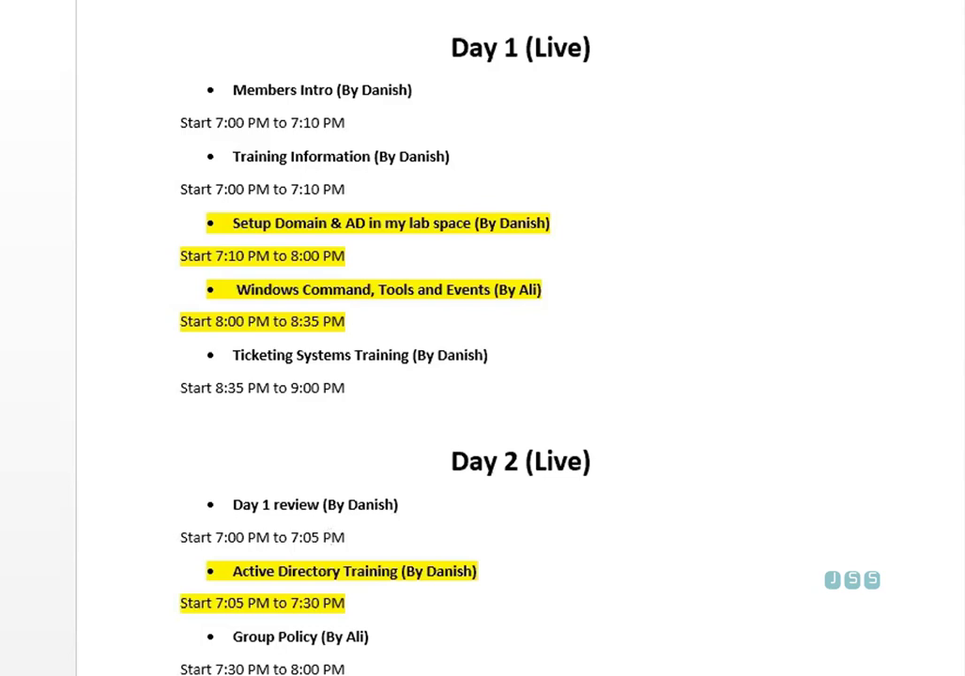
mouse_move(185, 674)
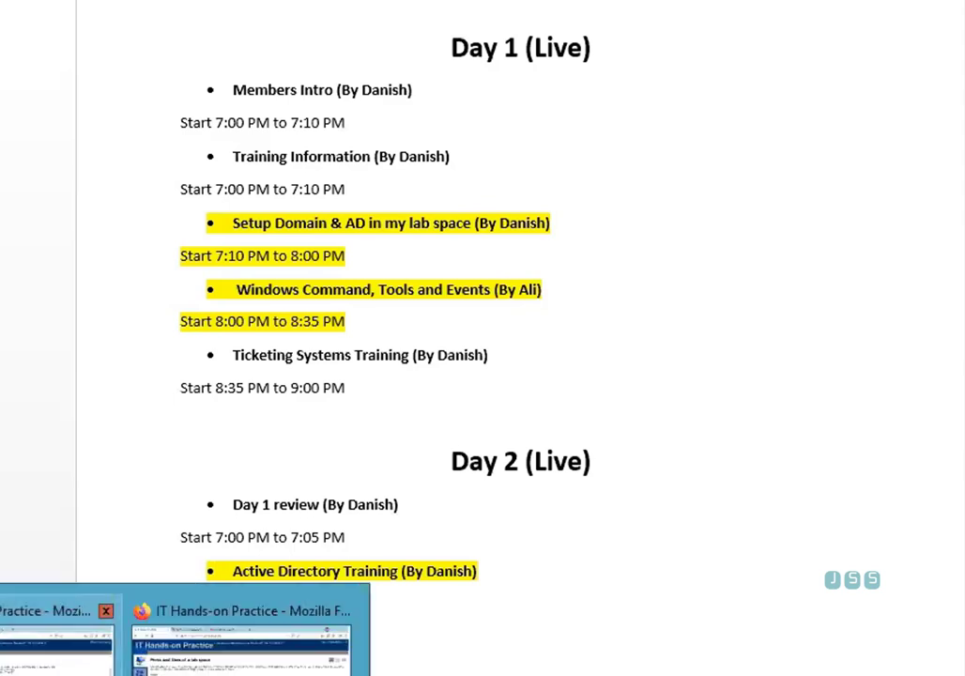
Return to Firefox to view the Indeed Help Desk Analyst posting.
click(56, 648)
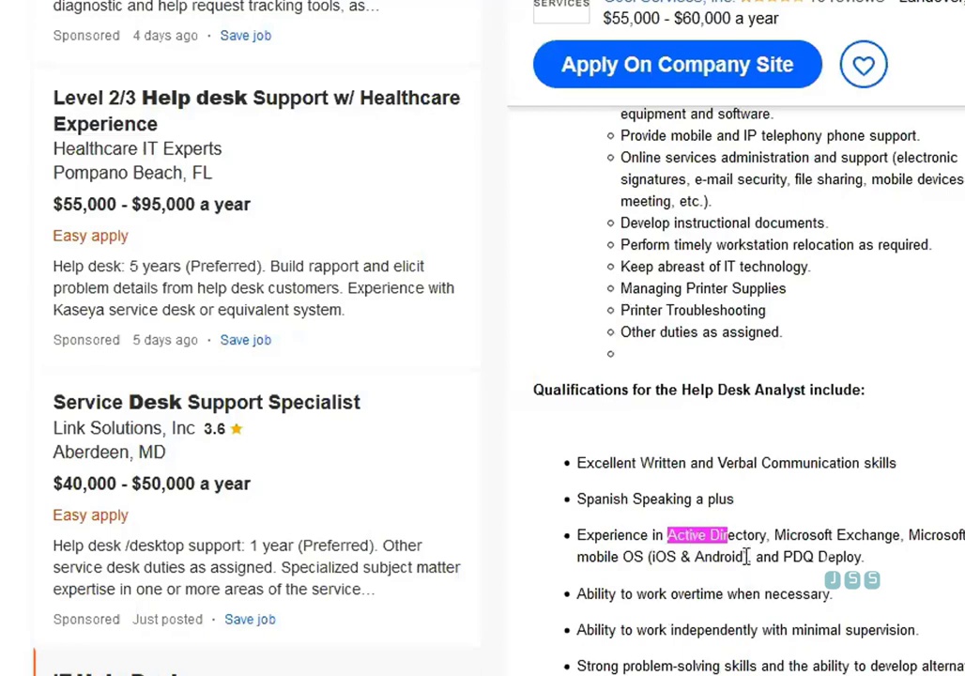
Highlight the Active Directory requirement, then read through the Goel Services IT Help Desk posting.
drag(768, 535, 668, 535)
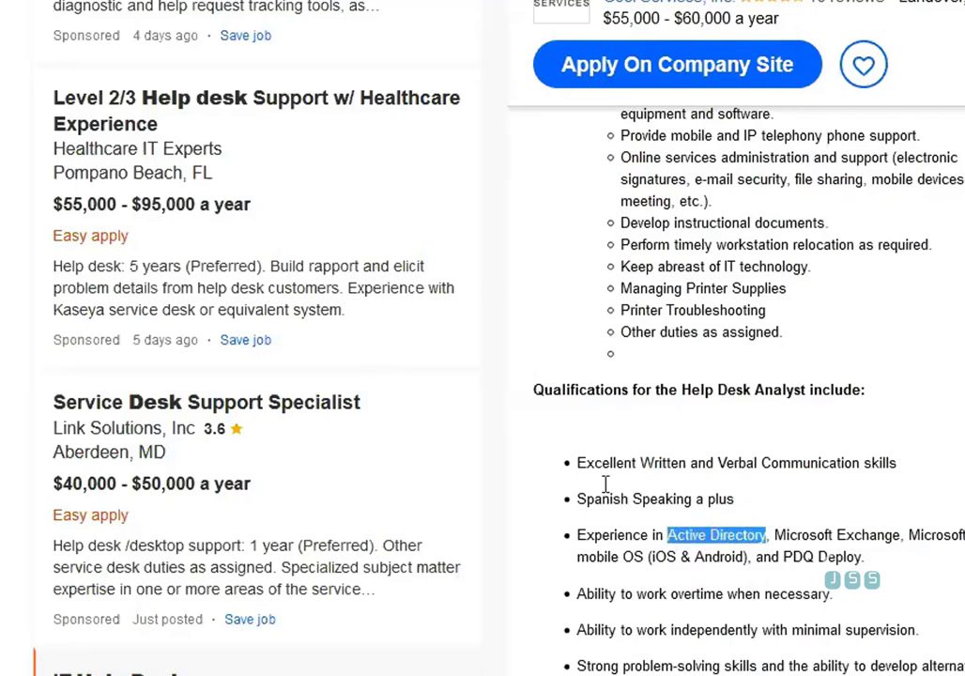
scroll(289, 606, down, 1)
scroll(287, 609, down, 3)
click(160, 477)
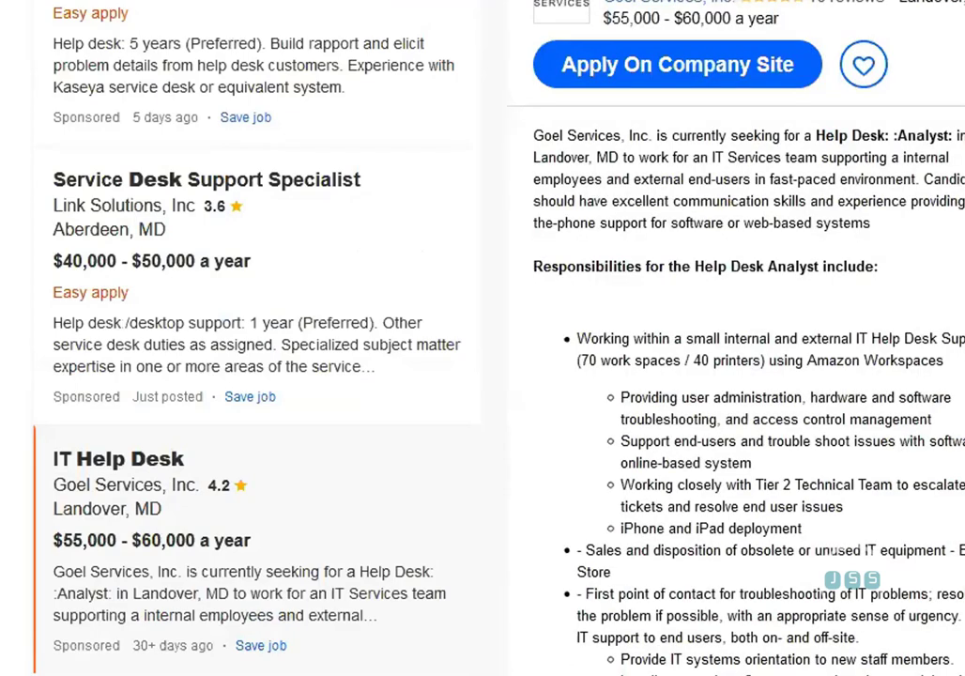
scroll(731, 581, down, 6)
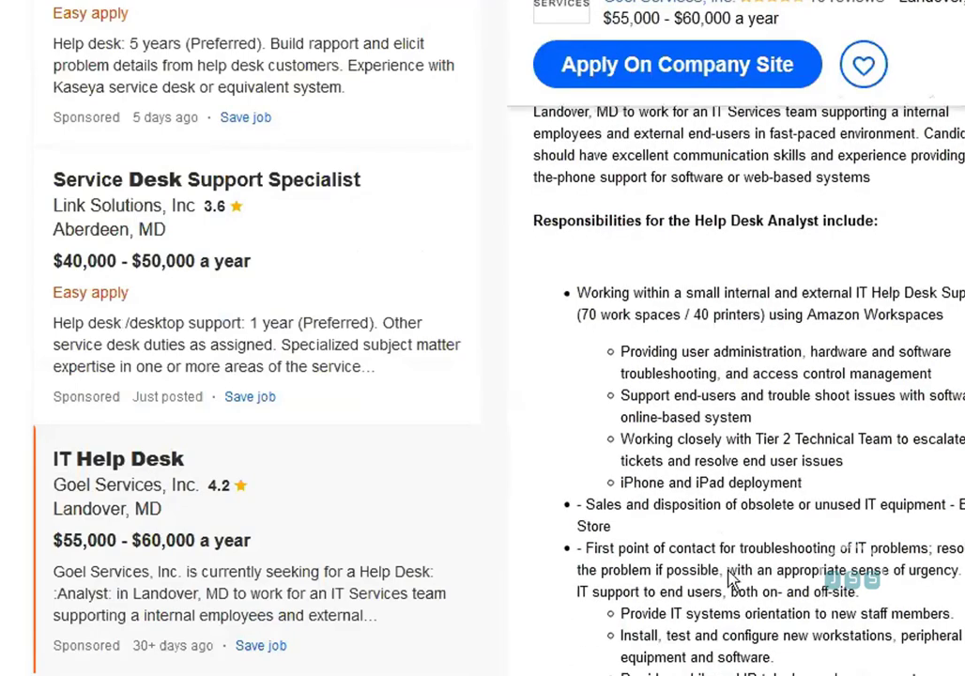
scroll(732, 594, down, 2)
scroll(734, 606, up, 8)
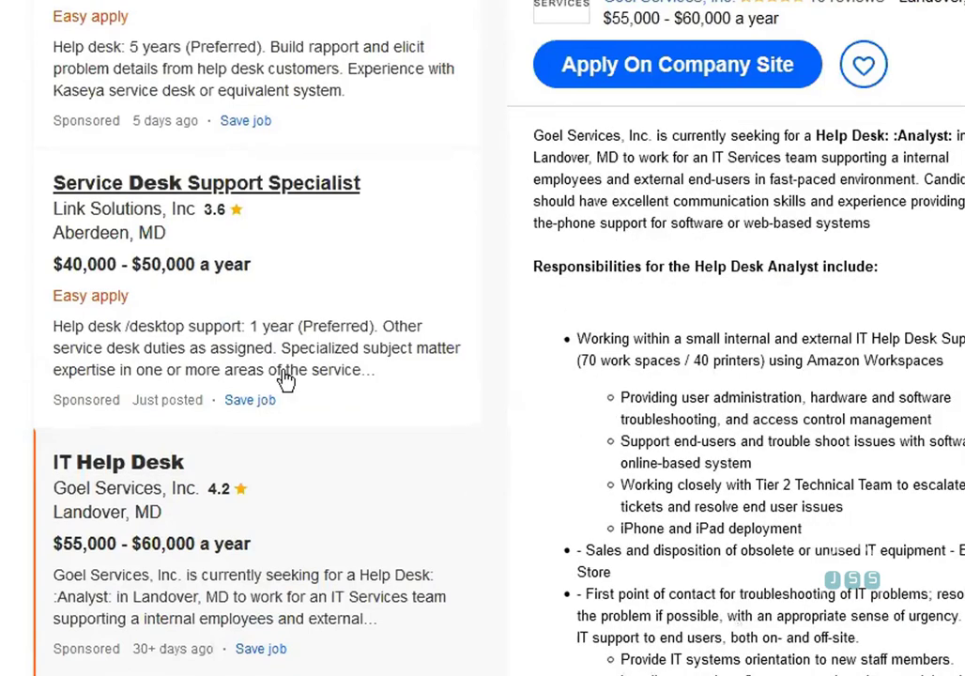
scroll(246, 373, down, 5)
scroll(229, 458, down, 1)
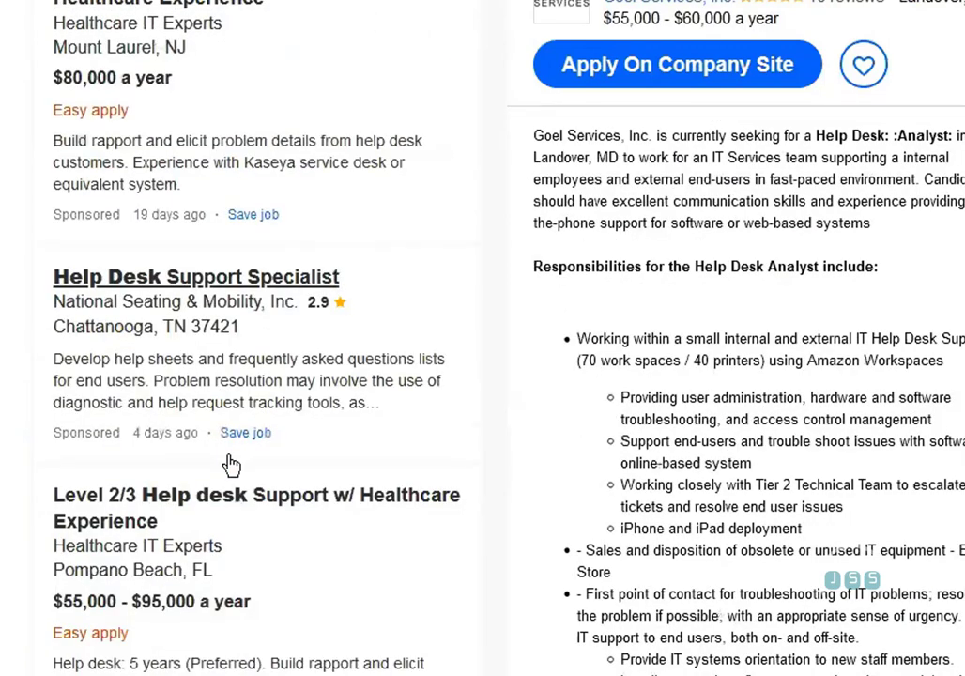
scroll(231, 470, down, 3)
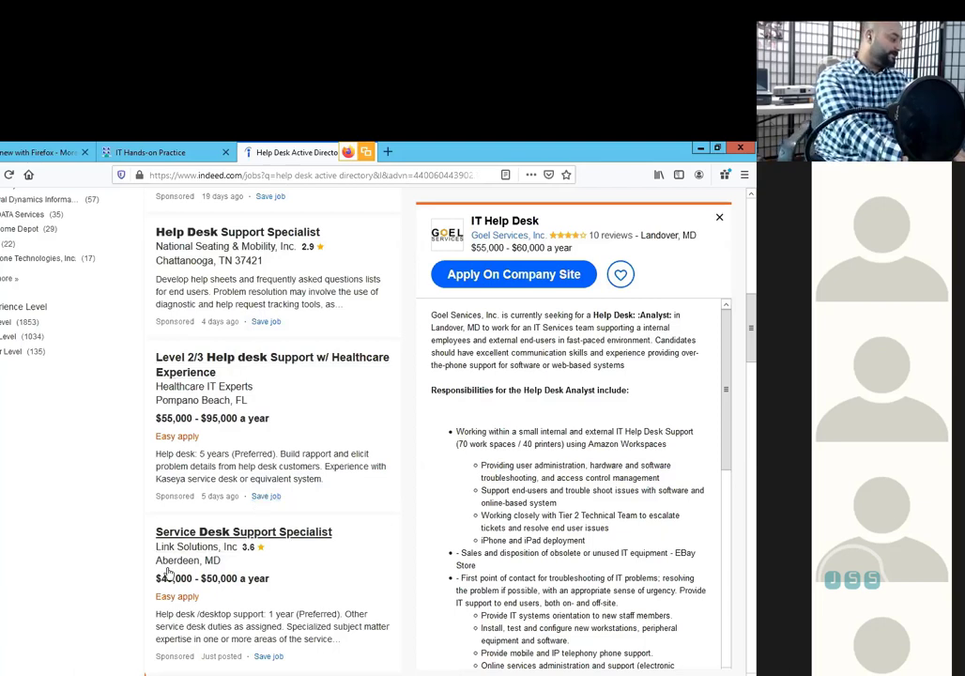
Launch Paint from Windows search and maximize its window.
key(super+x)
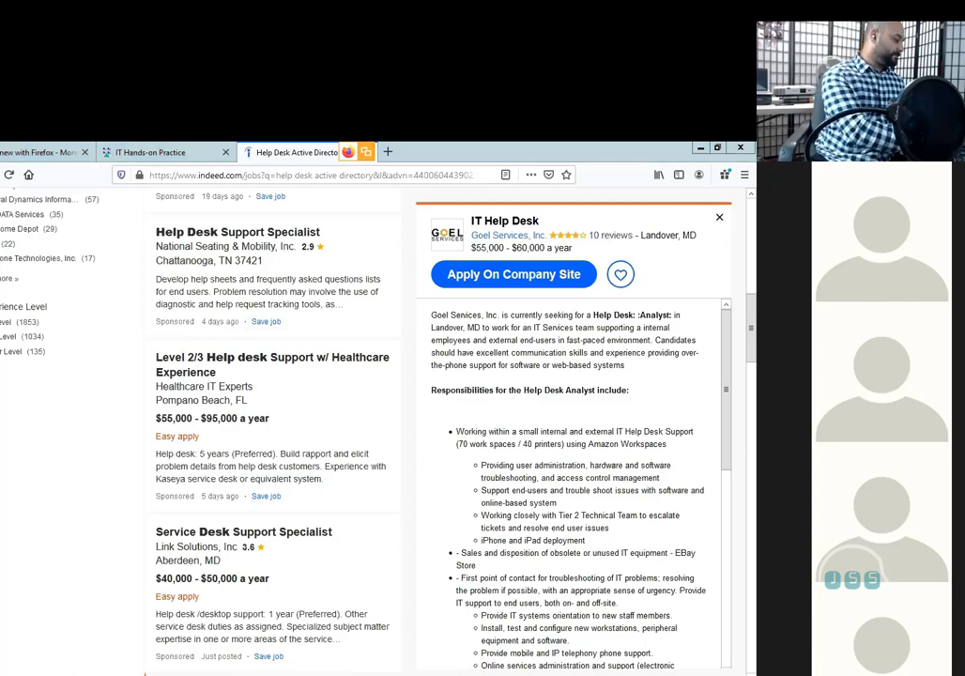
key(super+s)
text(paint)
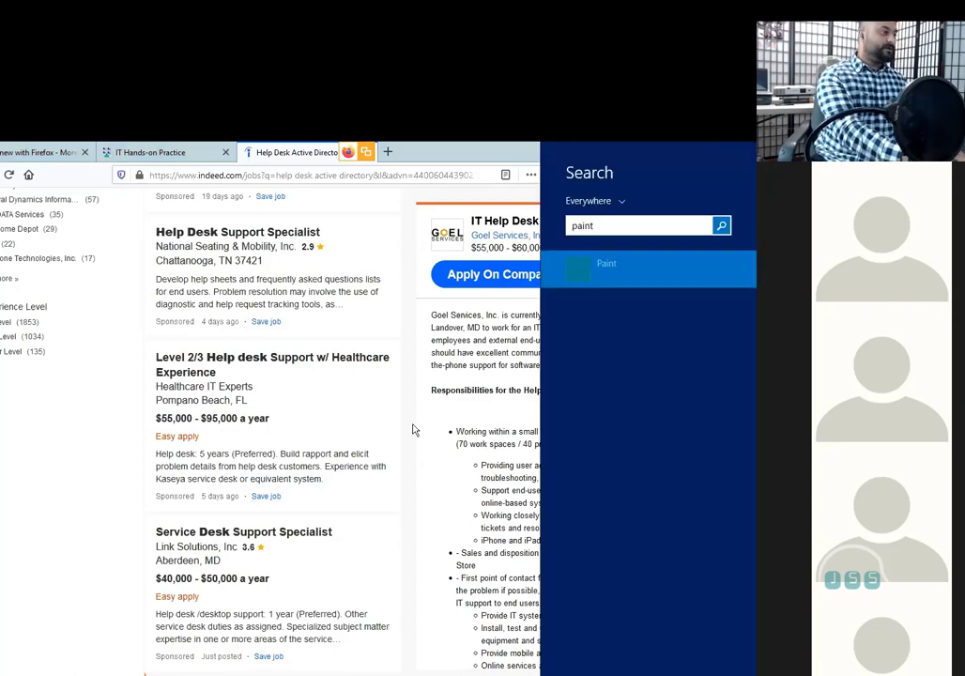
click(606, 275)
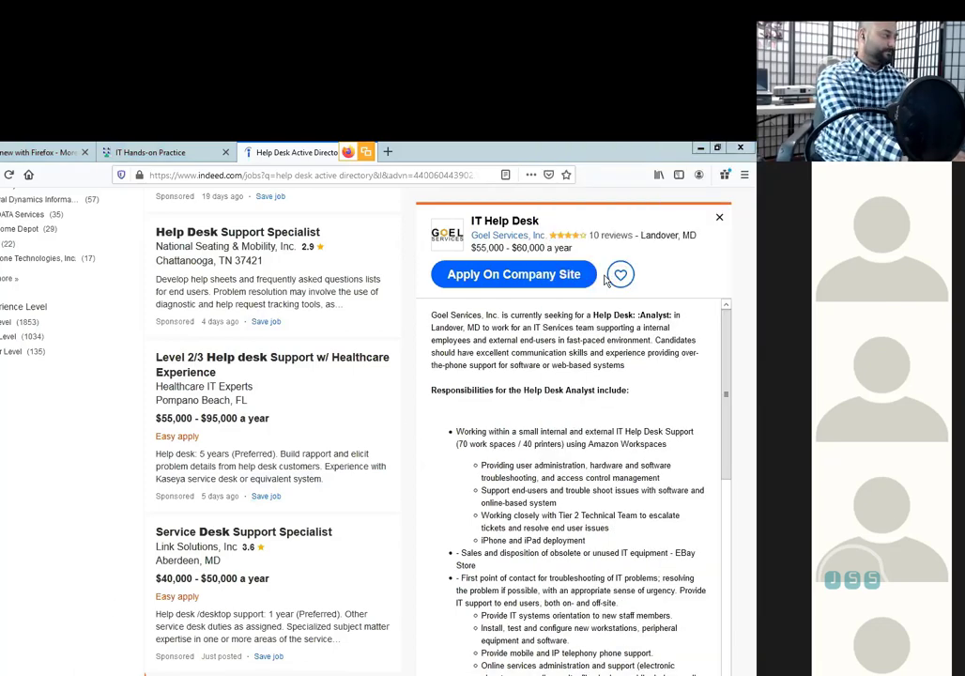
click(502, 193)
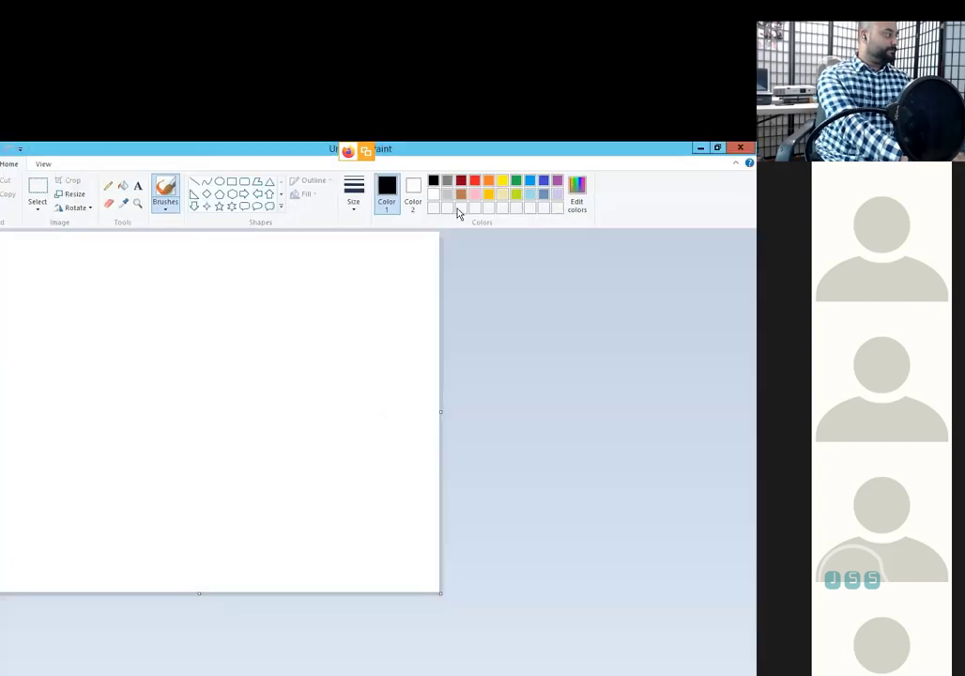
Pencil a tall box with an S squiggle, undo its stray tail, and start a small box below.
click(108, 186)
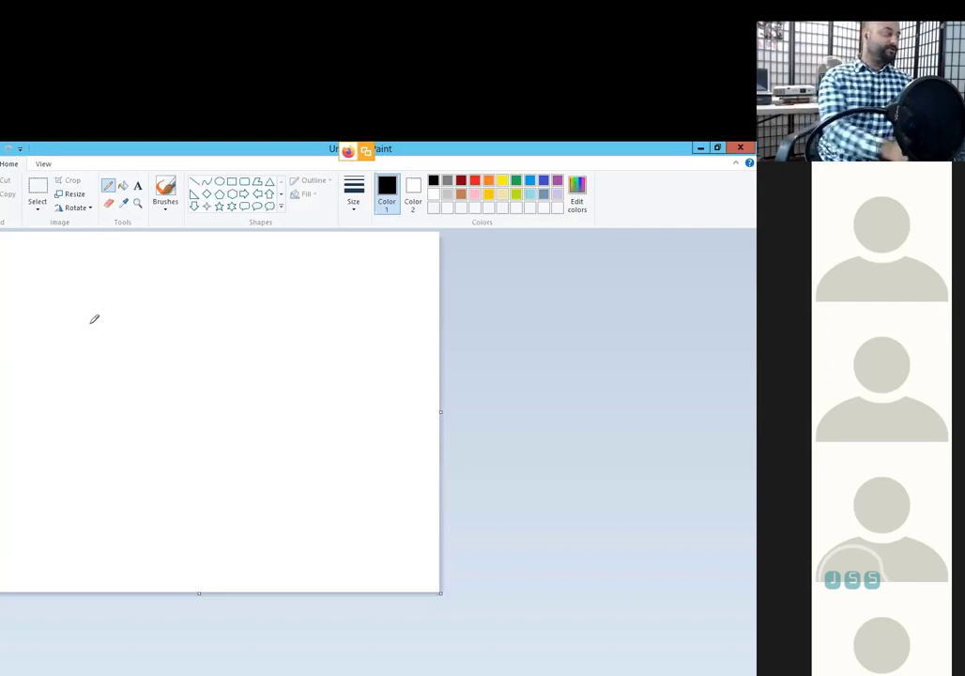
mouse_move(301, 277)
mouse_down()
mouse_move(304, 306)
mouse_move(301, 276)
mouse_move(331, 280)
mouse_move(343, 330)
mouse_move(303, 349)
mouse_up()
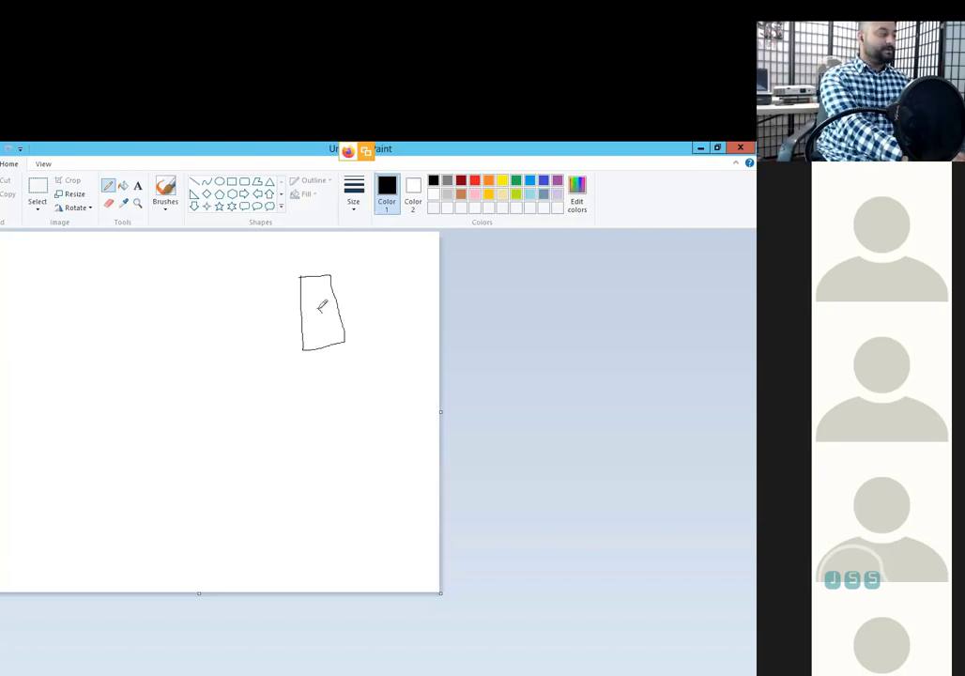
drag(320, 309, 315, 333)
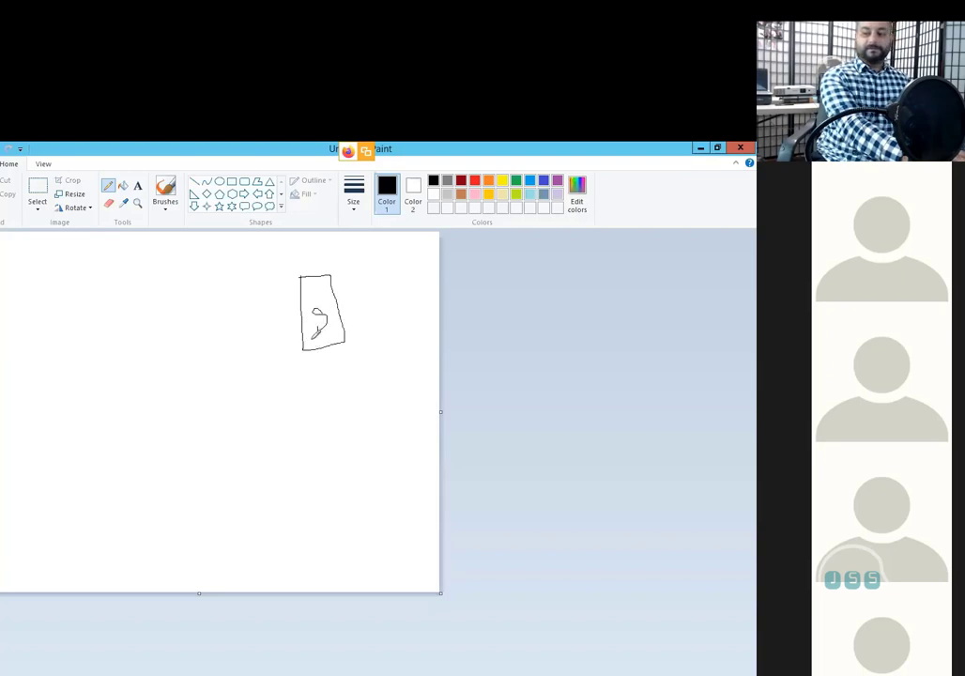
key(ctrl+z)
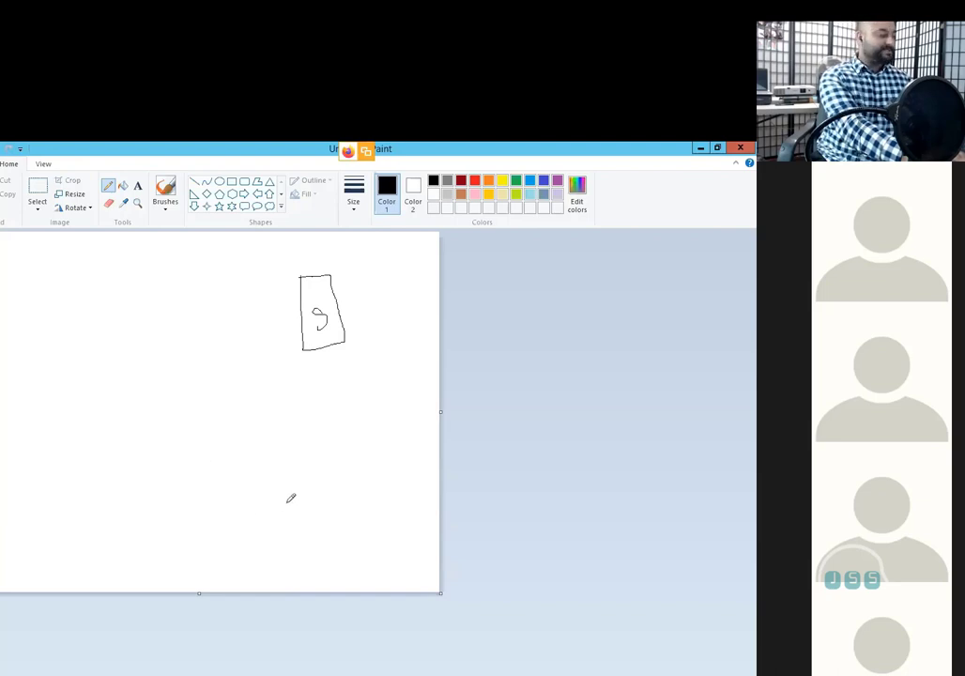
mouse_move(263, 481)
mouse_down()
mouse_move(270, 514)
mouse_move(291, 473)
mouse_move(266, 514)
mouse_up()
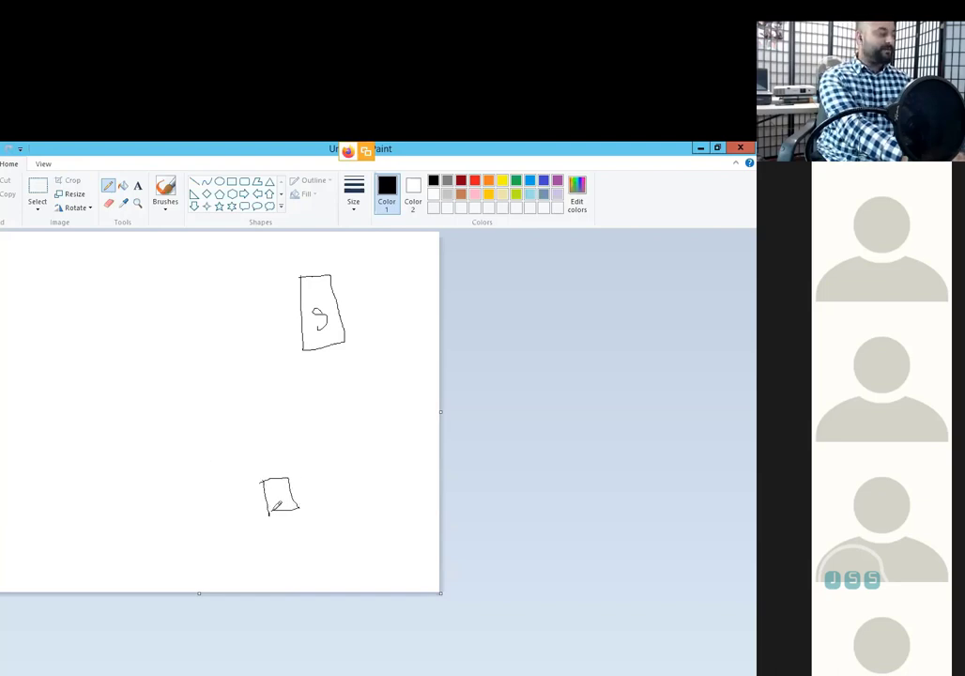
Add two more small boxes beside the first, forming a row of three.
mouse_move(317, 474)
mouse_down()
mouse_move(328, 502)
mouse_move(355, 462)
mouse_move(328, 501)
mouse_up()
mouse_move(367, 465)
mouse_down()
mouse_move(370, 482)
mouse_move(419, 457)
mouse_move(374, 480)
mouse_up()
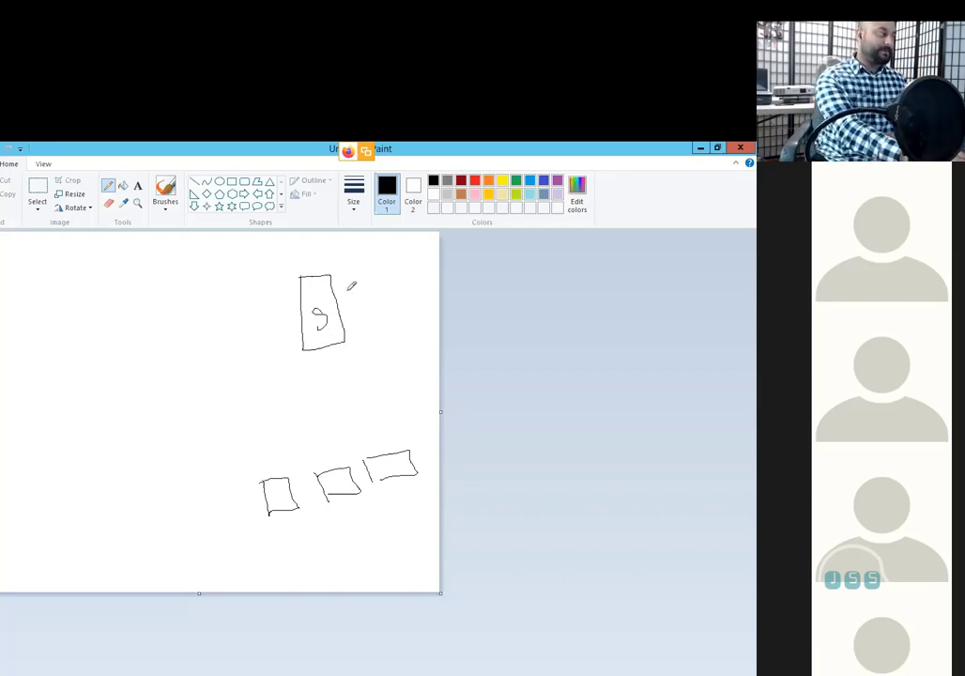
Add a hook atop the tall box, a right-side stub, and lines down to the small boxes.
mouse_move(311, 275)
mouse_down()
mouse_move(313, 250)
mouse_move(325, 267)
mouse_up()
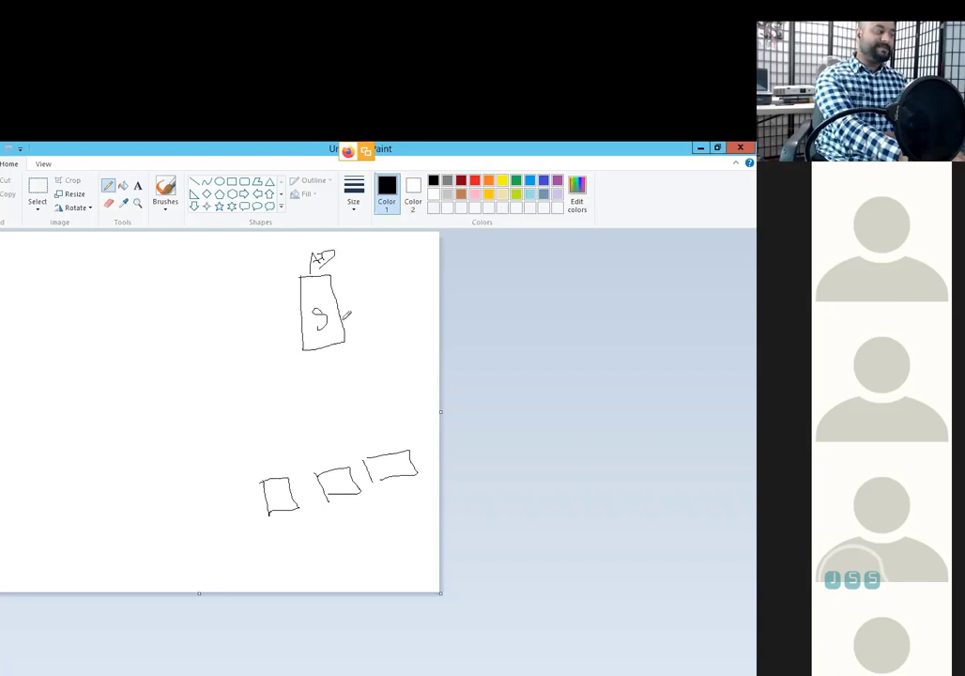
drag(343, 319, 376, 308)
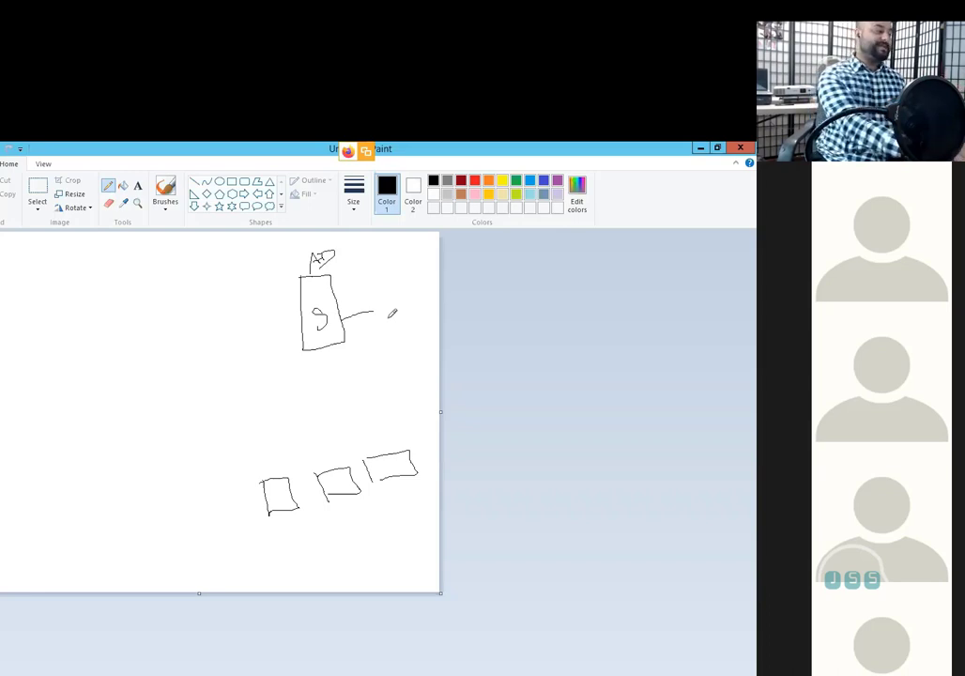
mouse_move(277, 476)
mouse_down()
mouse_move(313, 387)
mouse_move(311, 368)
mouse_move(338, 467)
mouse_up()
drag(396, 452, 342, 358)
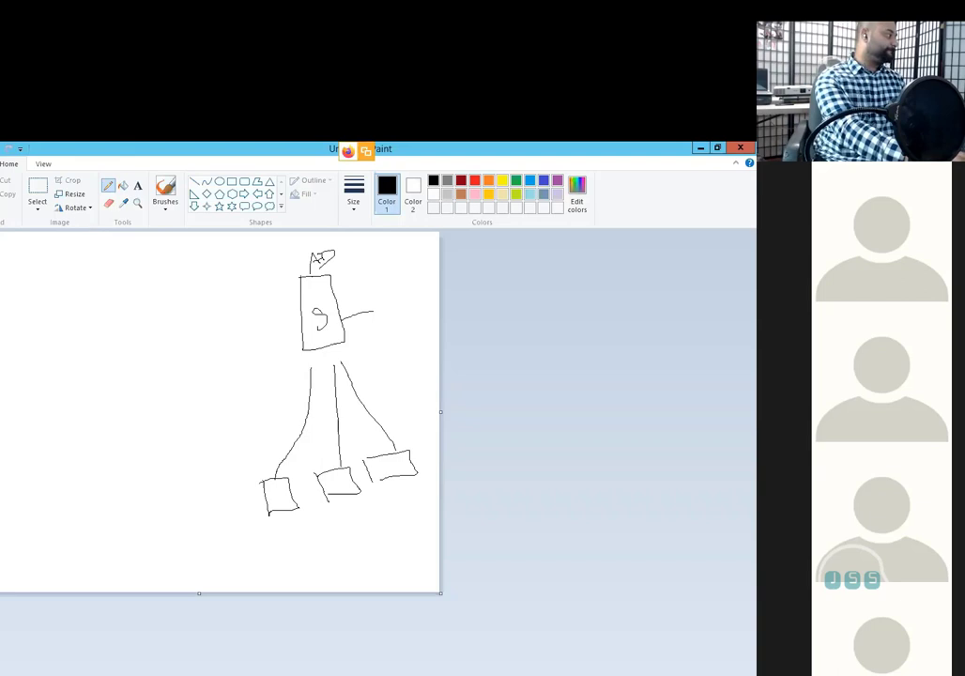
Start a new Paint drawing, discarding the sketch without saving.
click(1, 164)
mouse_move(2, 272)
click(2, 183)
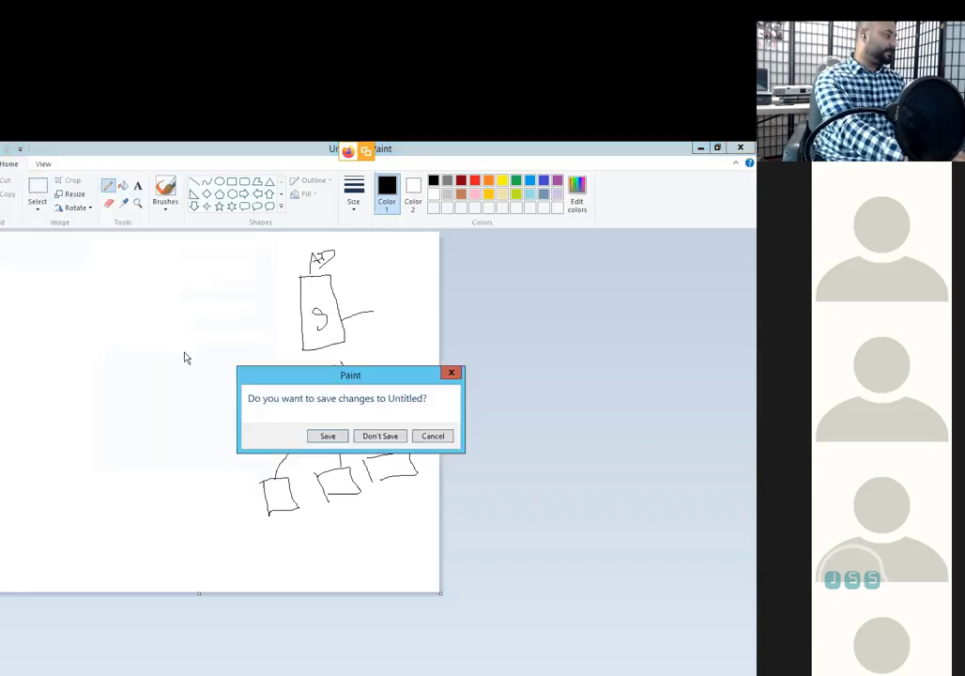
click(372, 440)
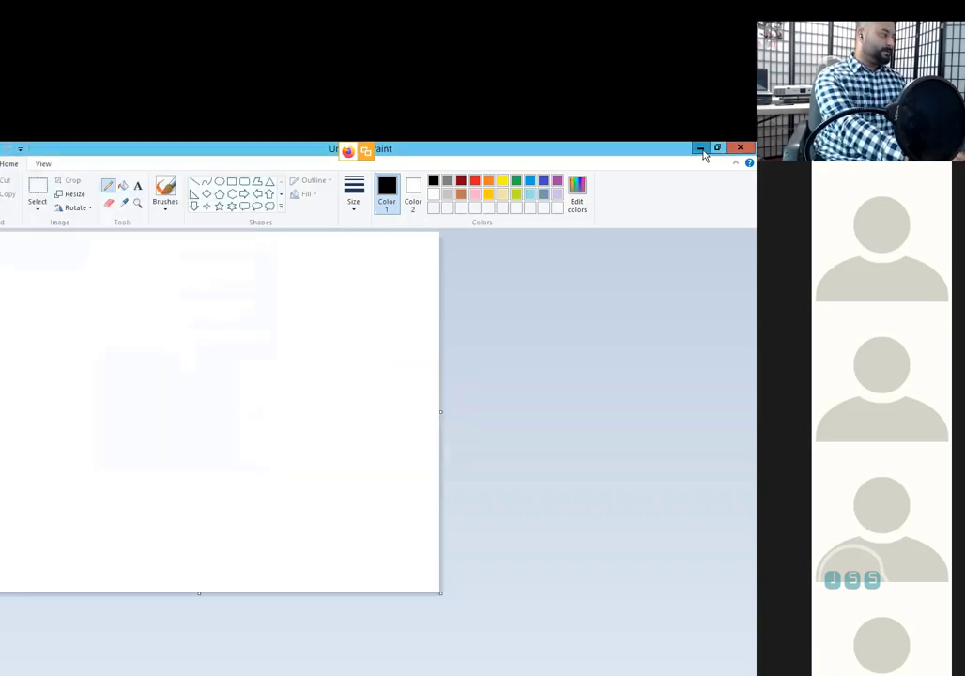
Minimize Paint and scroll down the IT Hands-on Practice lab page in Firefox.
click(700, 150)
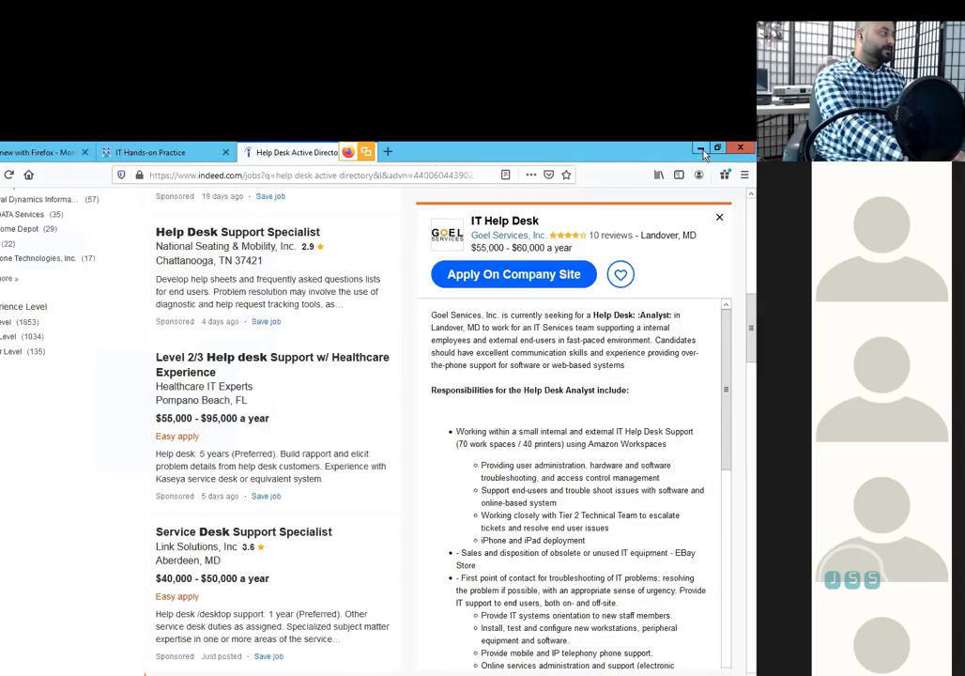
click(178, 154)
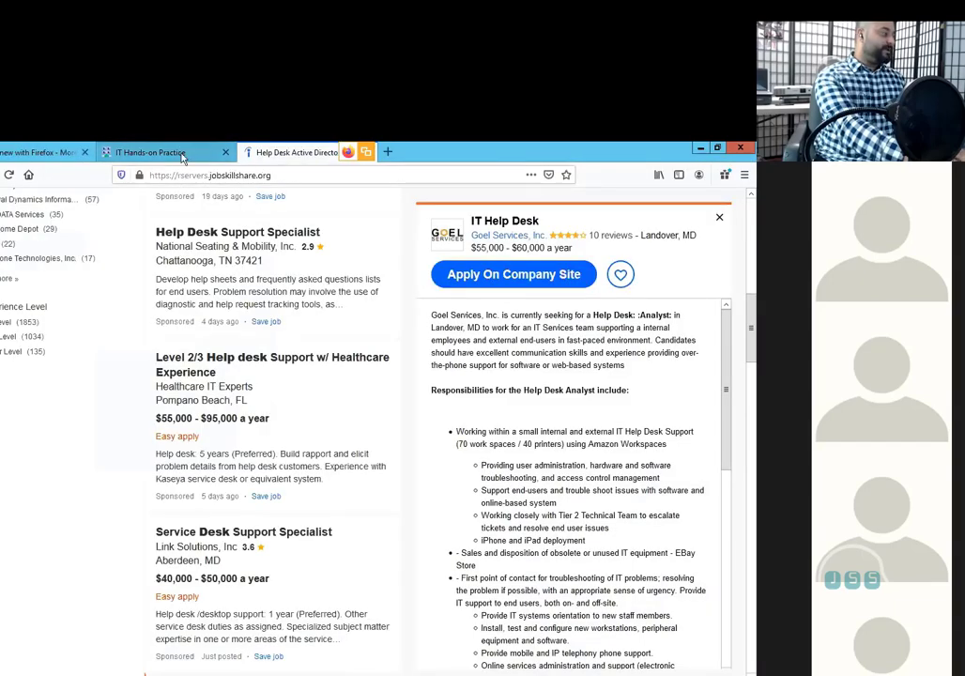
scroll(123, 564, down, 2)
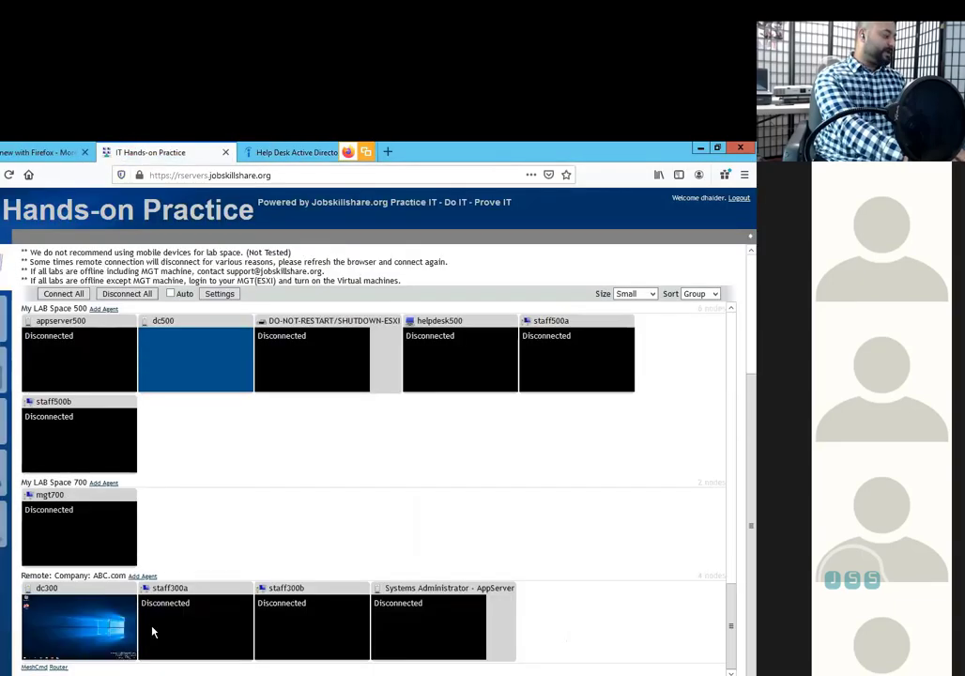
Switch to the other lab portal window and open the dc300 Desktop page.
mouse_move(177, 672)
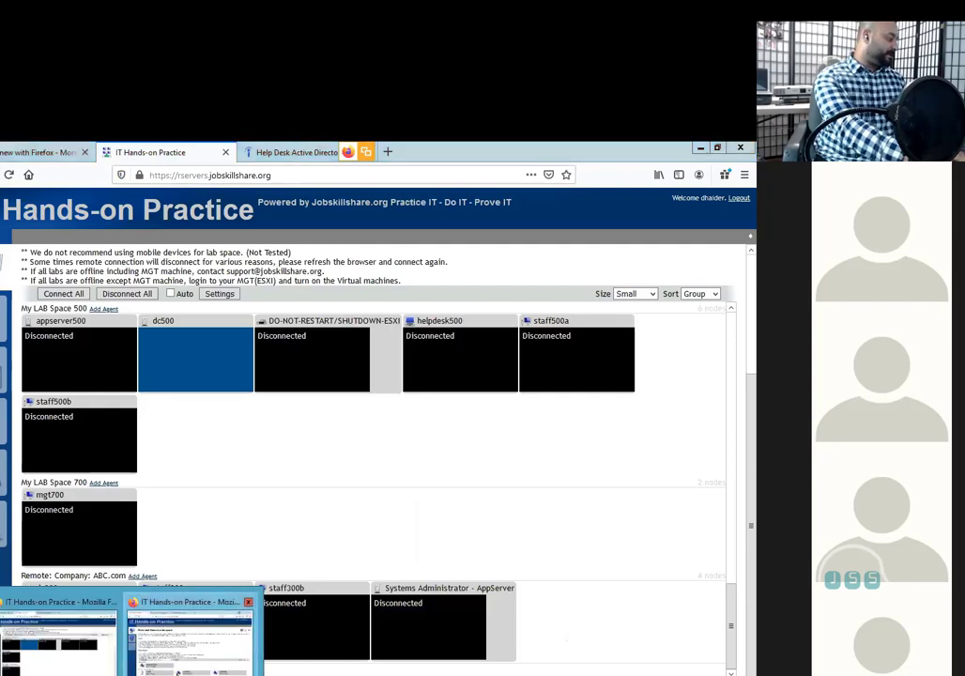
click(178, 648)
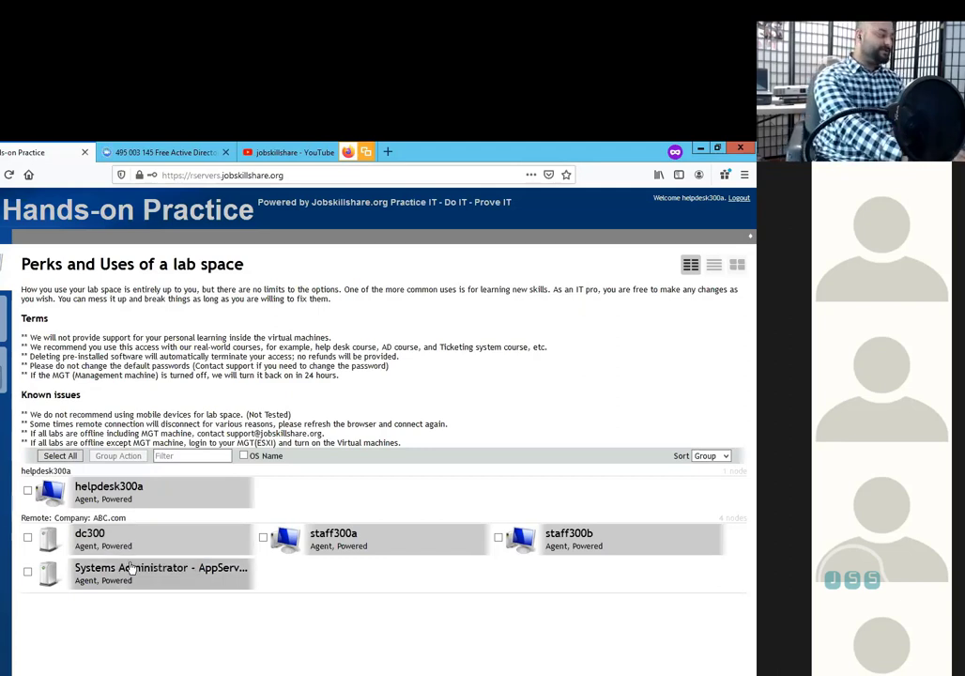
click(124, 546)
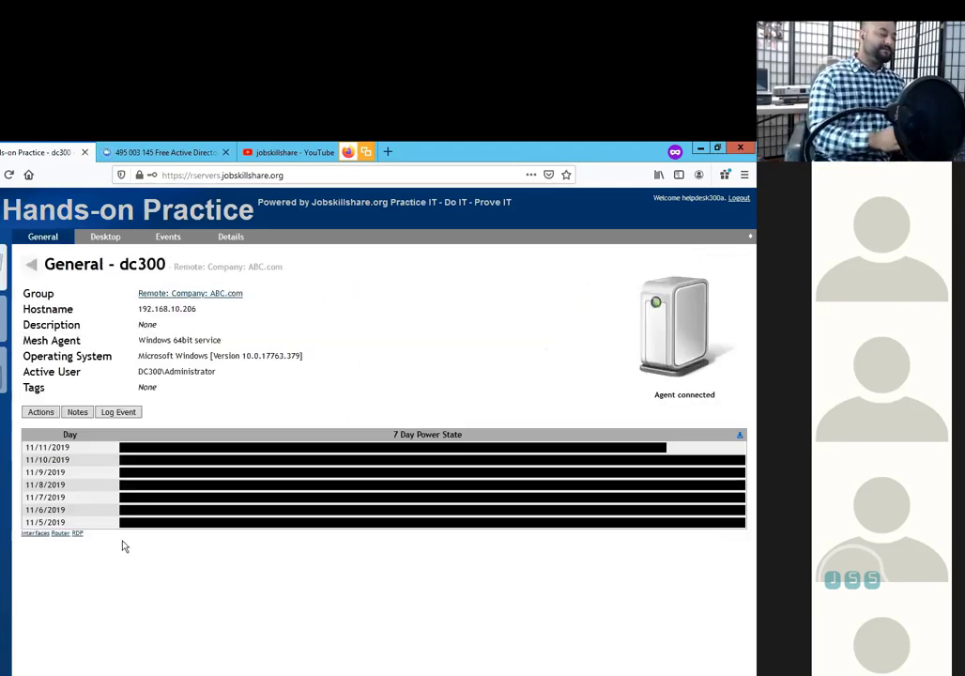
click(128, 208)
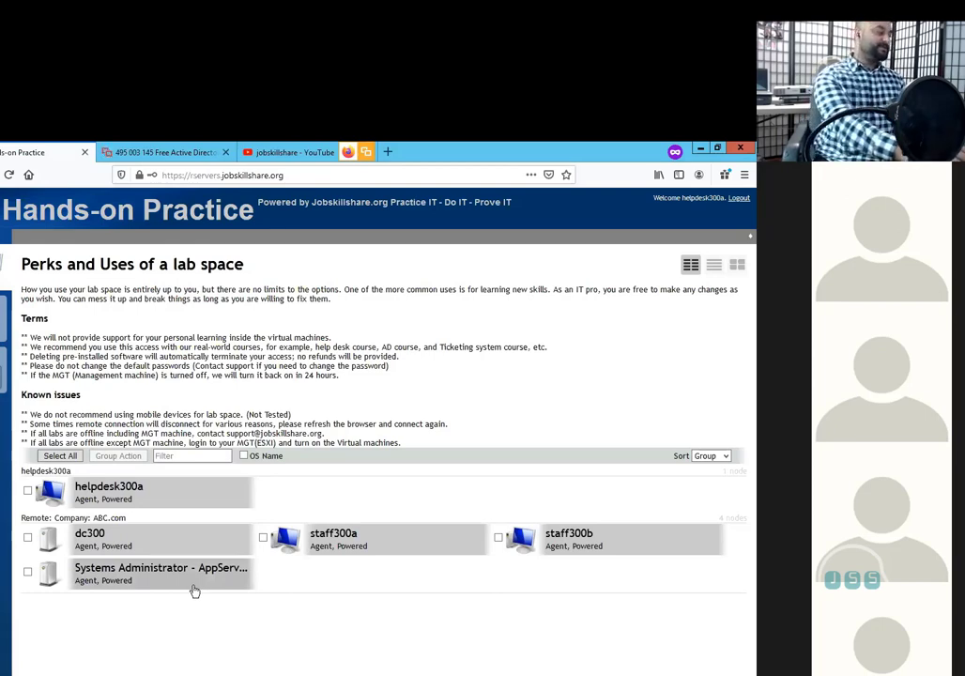
click(91, 552)
click(115, 246)
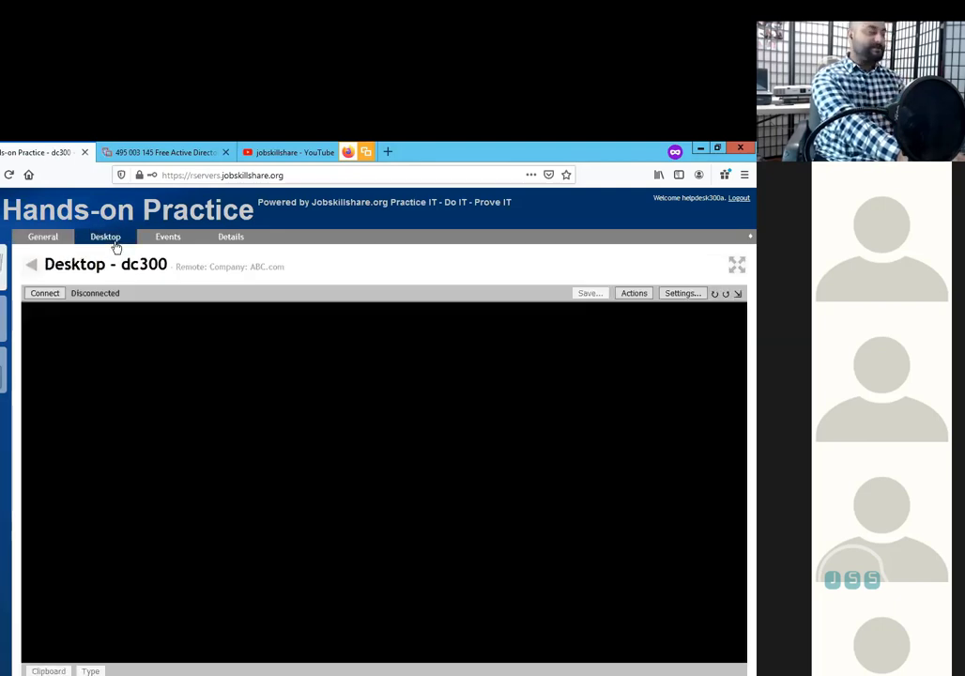
Connect to dc300's Desktop, expand it full-page, then switch to the other lab portal window.
click(51, 295)
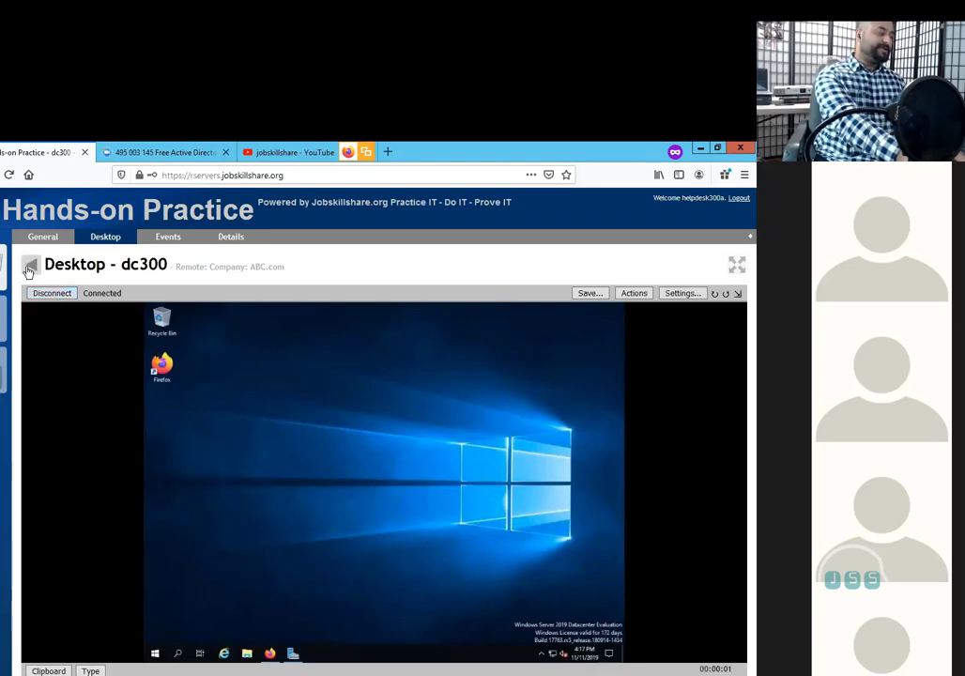
click(29, 270)
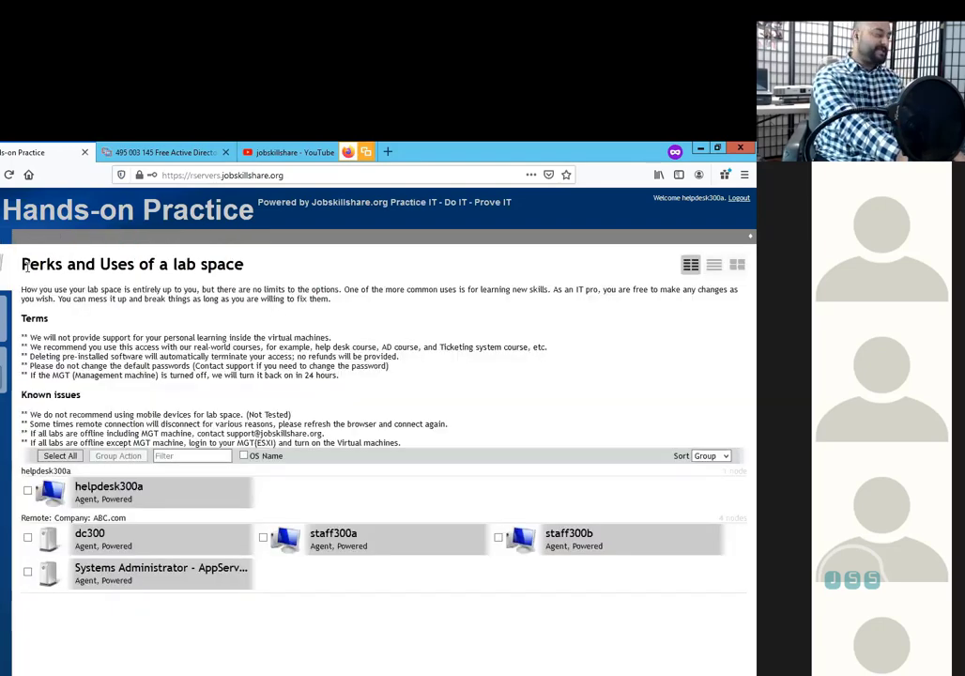
click(117, 540)
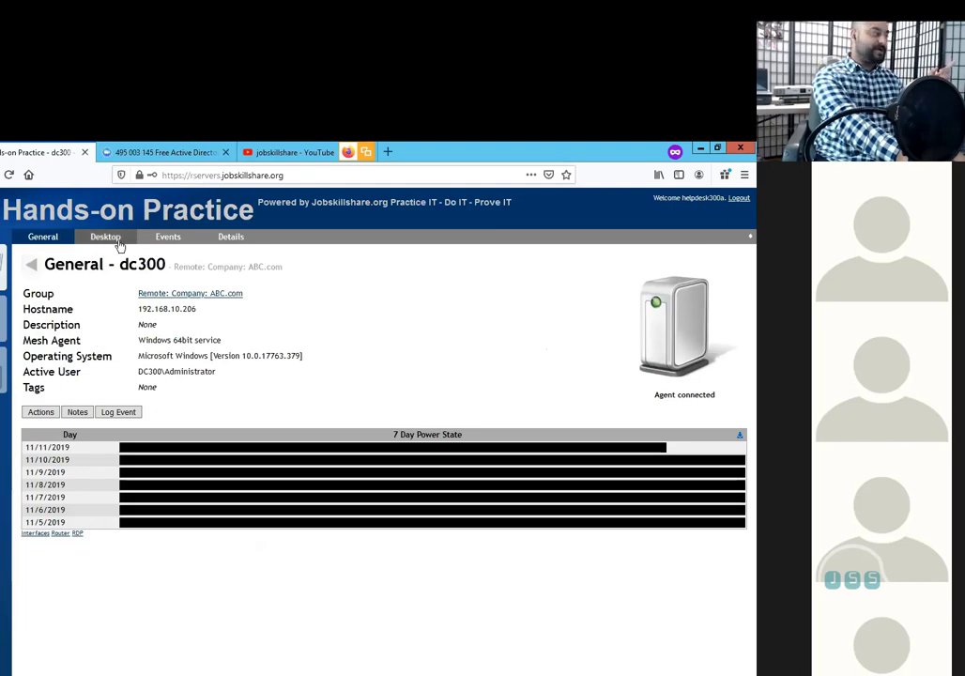
click(118, 242)
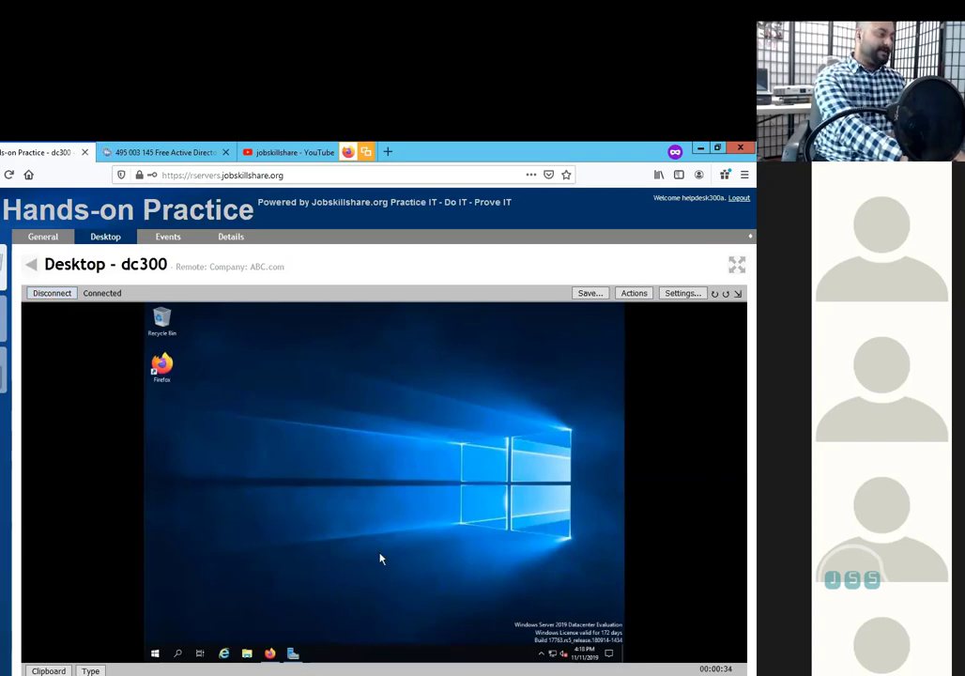
click(733, 266)
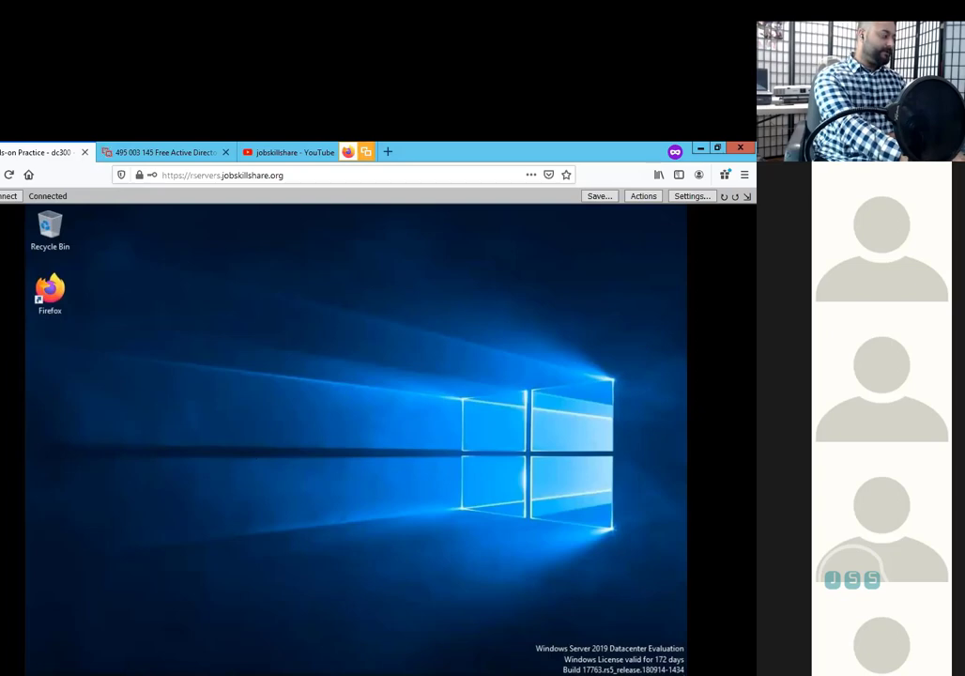
mouse_move(90, 668)
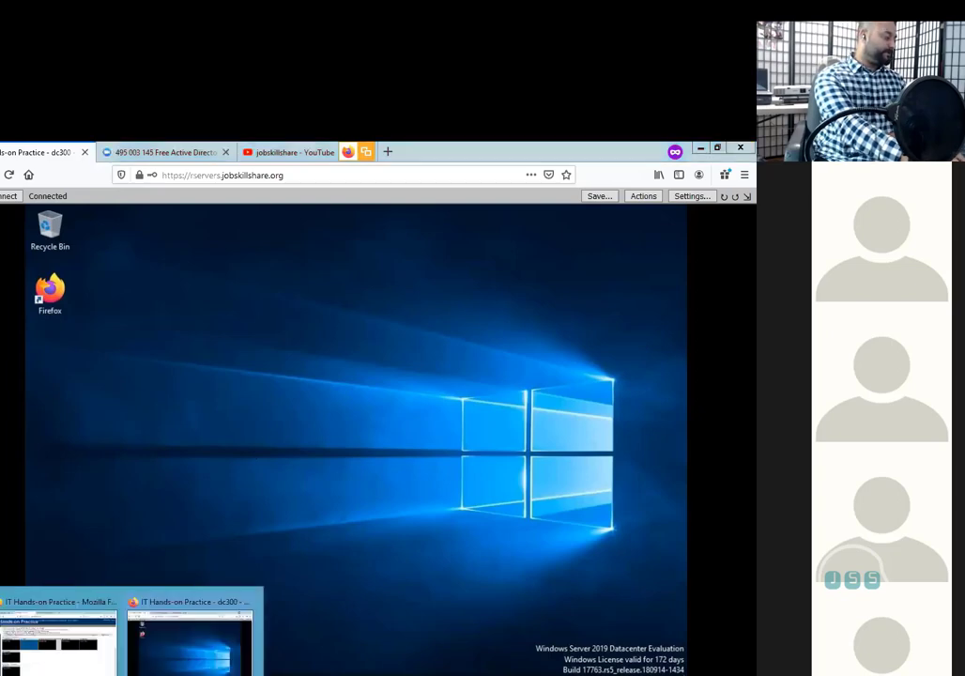
click(56, 638)
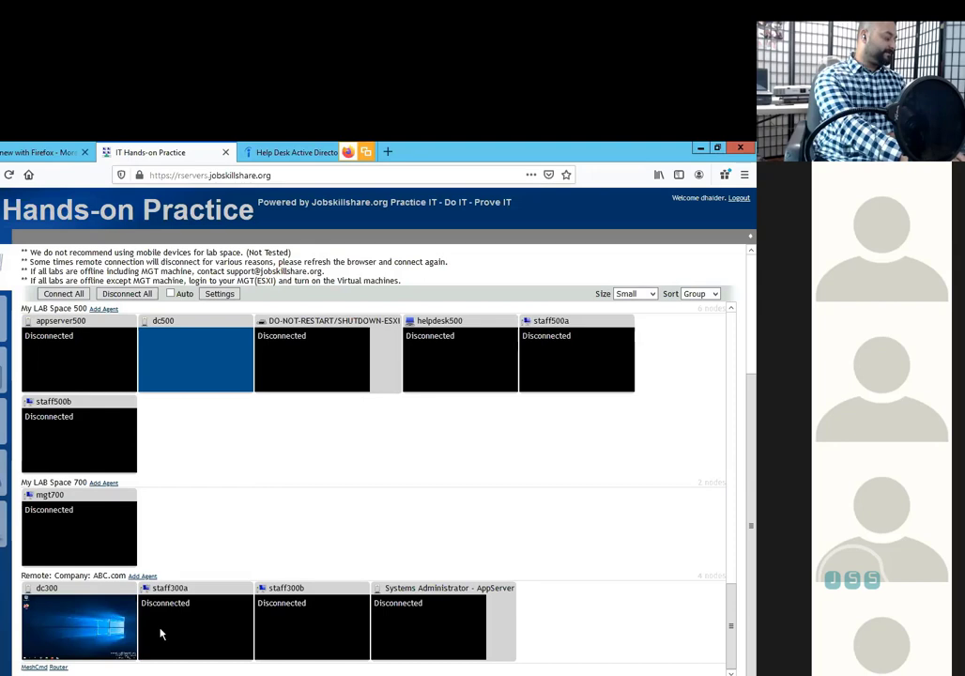
Open dc300's Desktop from its tile menu and expand it to fill the page.
right_click(105, 633)
click(126, 660)
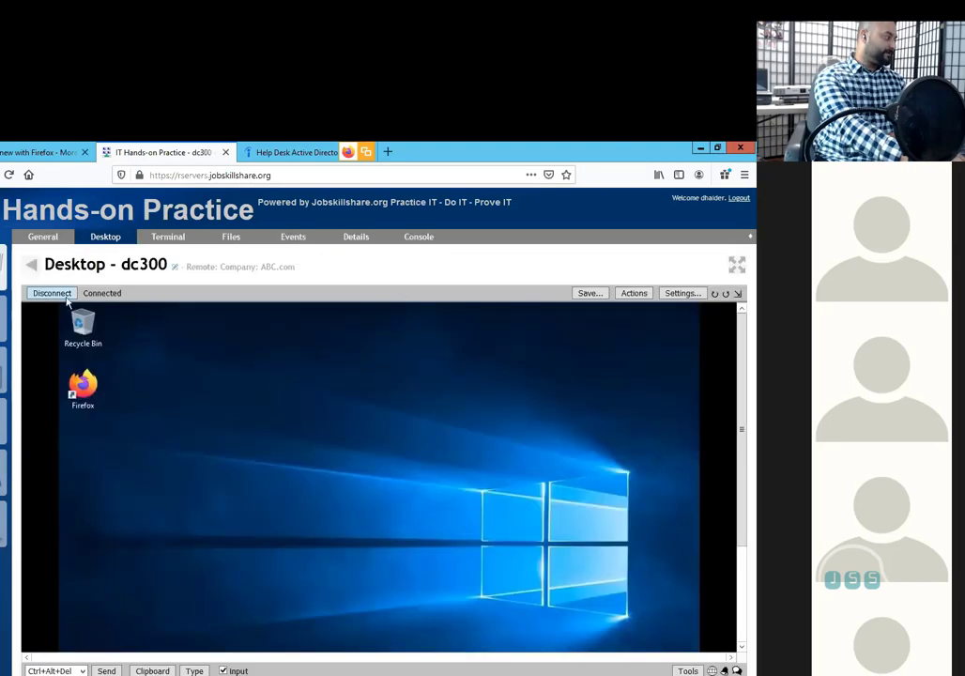
click(738, 267)
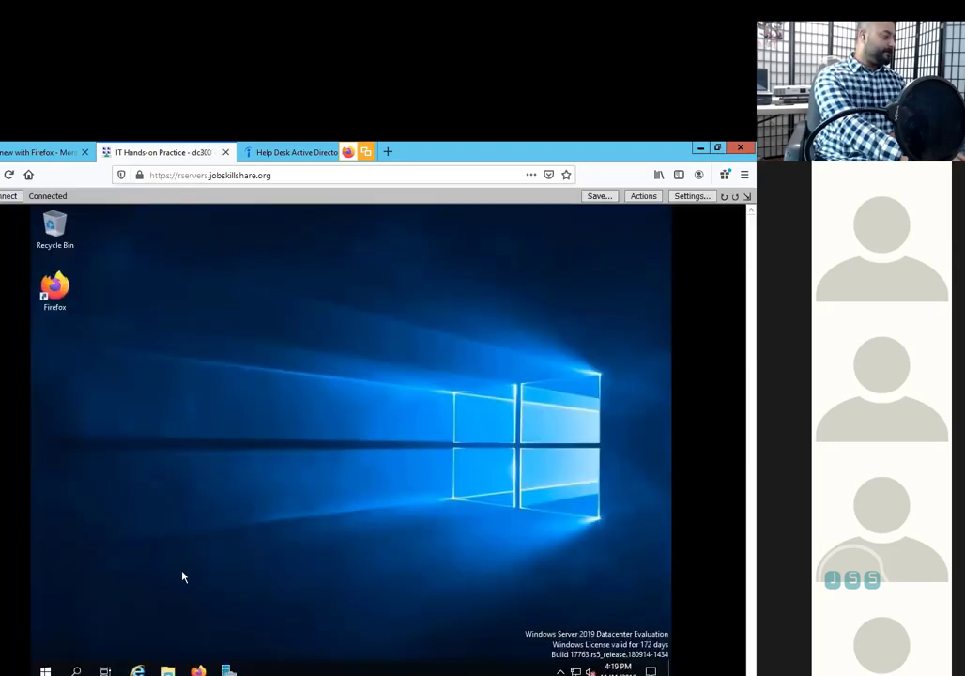
Open System from the Start right-click menu and scroll the About page.
right_click(53, 670)
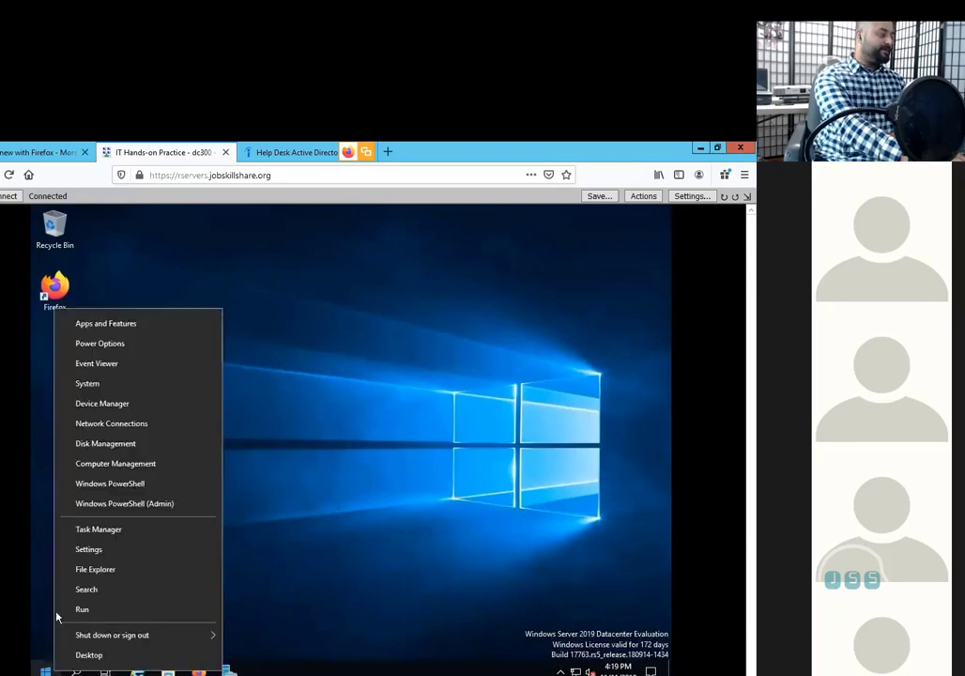
click(66, 385)
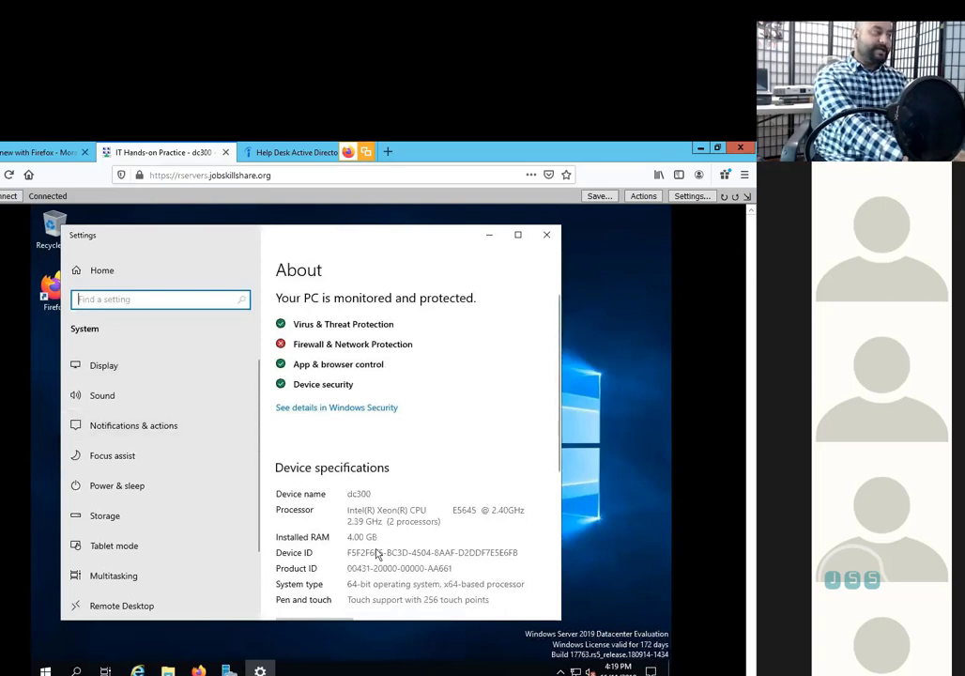
scroll(519, 263, down, 2)
scroll(520, 264, down, 1)
Close the dc300 Settings About window.
click(547, 235)
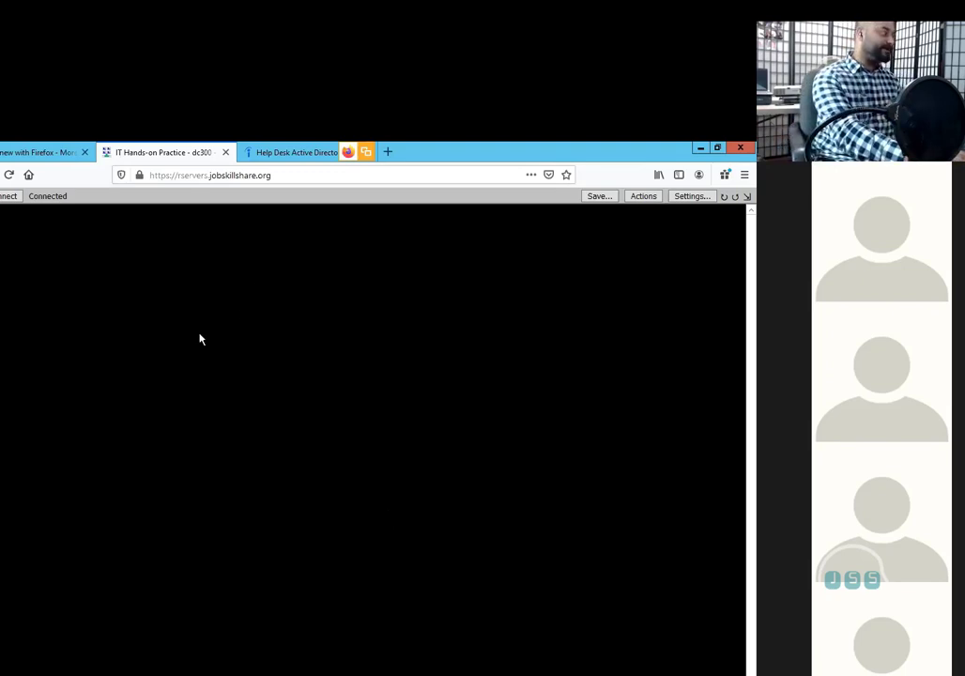
Exit full-page view, return to the machine list, and reopen dc300's Desktop full-page.
key(Escape)
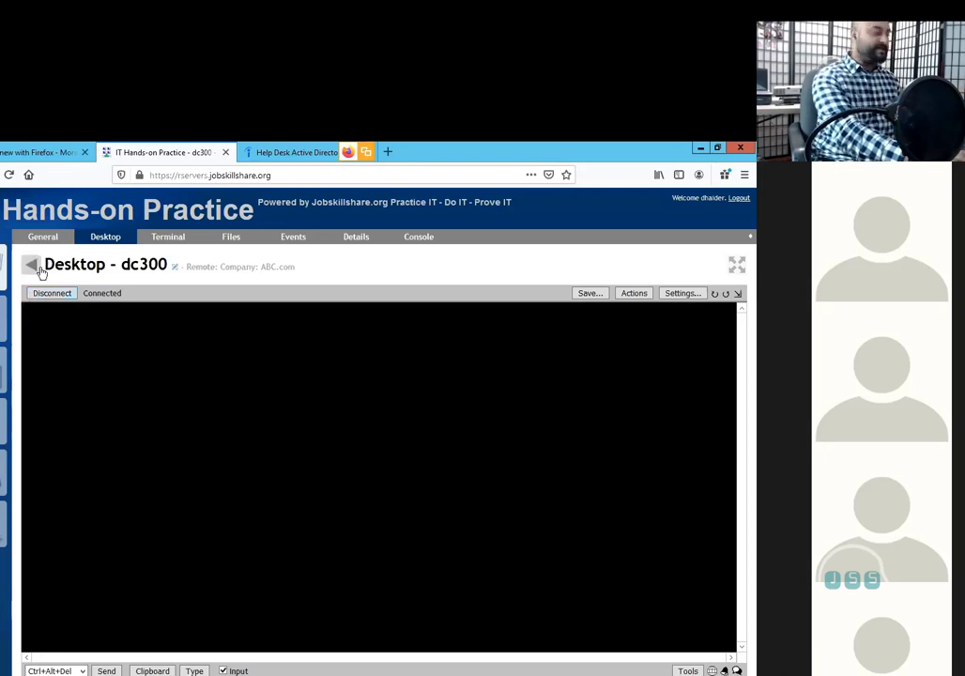
click(32, 266)
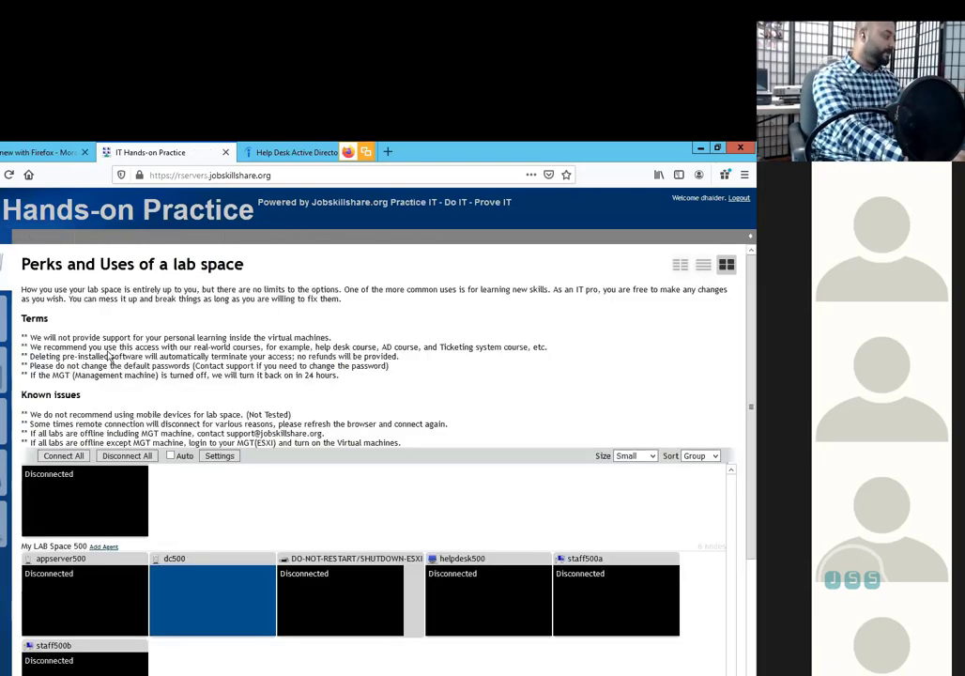
scroll(165, 546, down, 3)
right_click(113, 617)
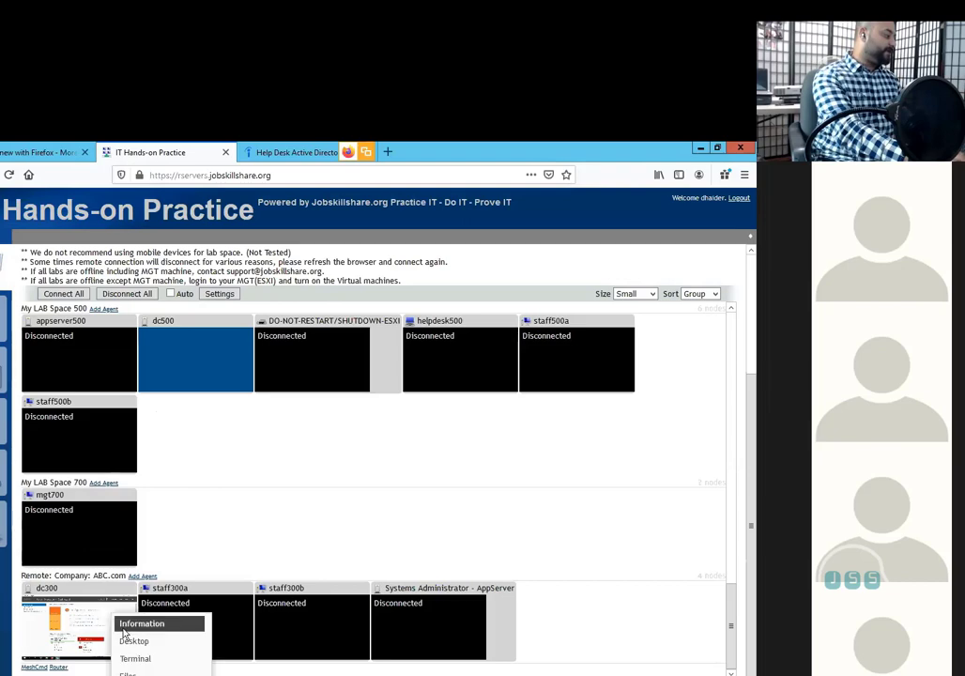
click(132, 641)
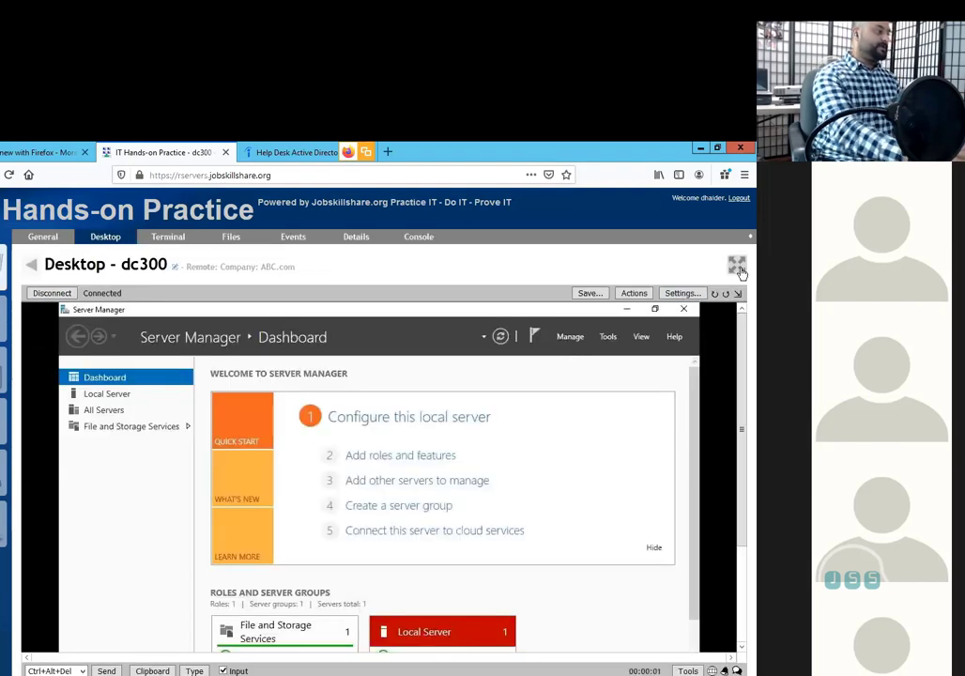
click(738, 265)
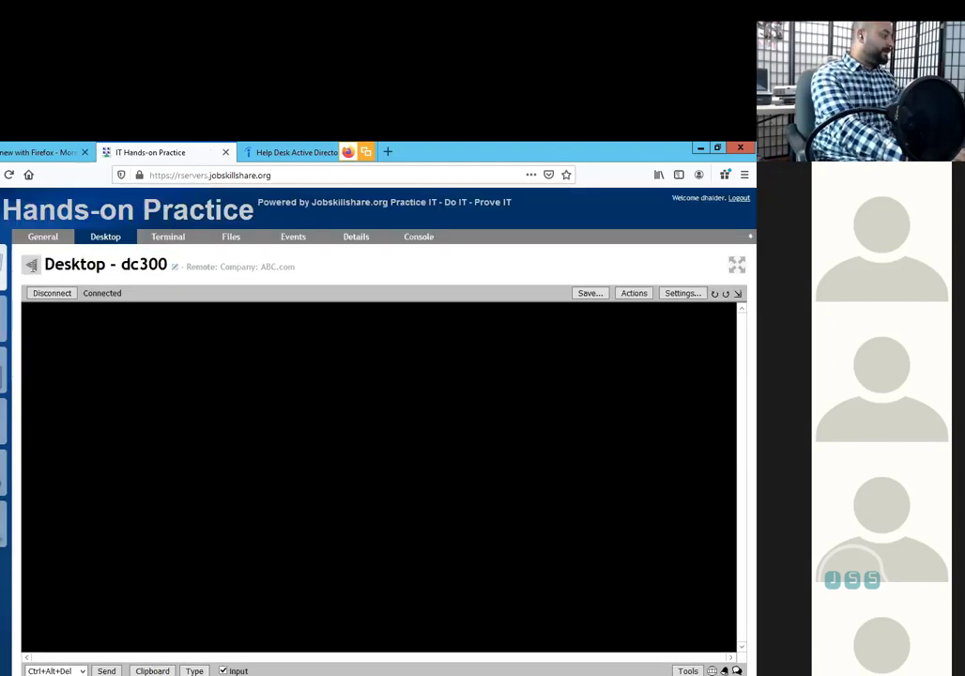
Reopen dc300's Desktop full-page again so the Server Manager Dashboard appears.
scroll(151, 591, down, 3)
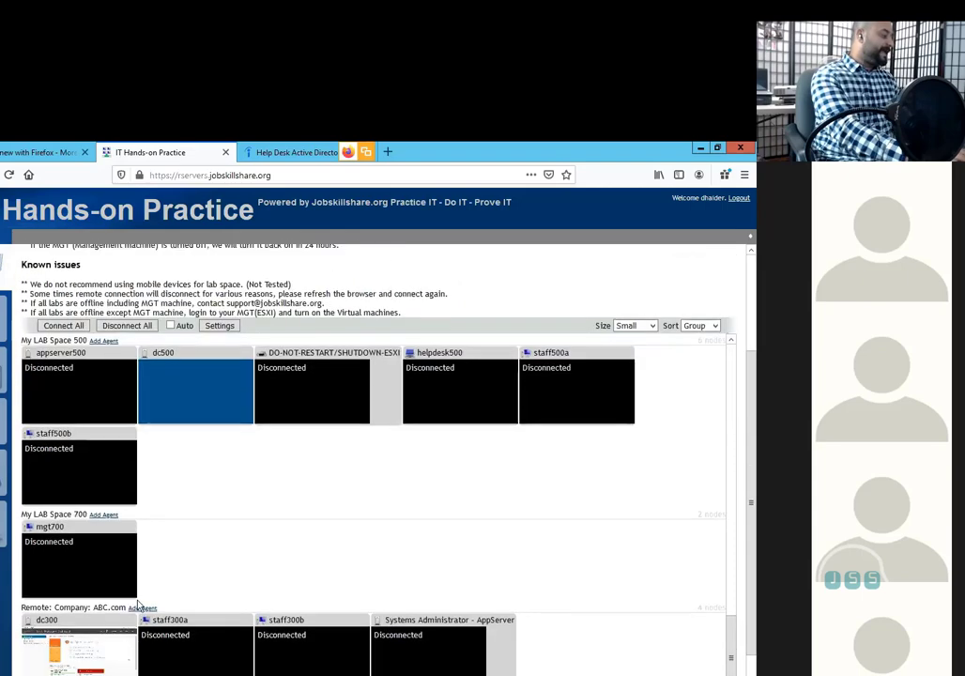
scroll(138, 604, down, 1)
click(141, 620)
click(142, 642)
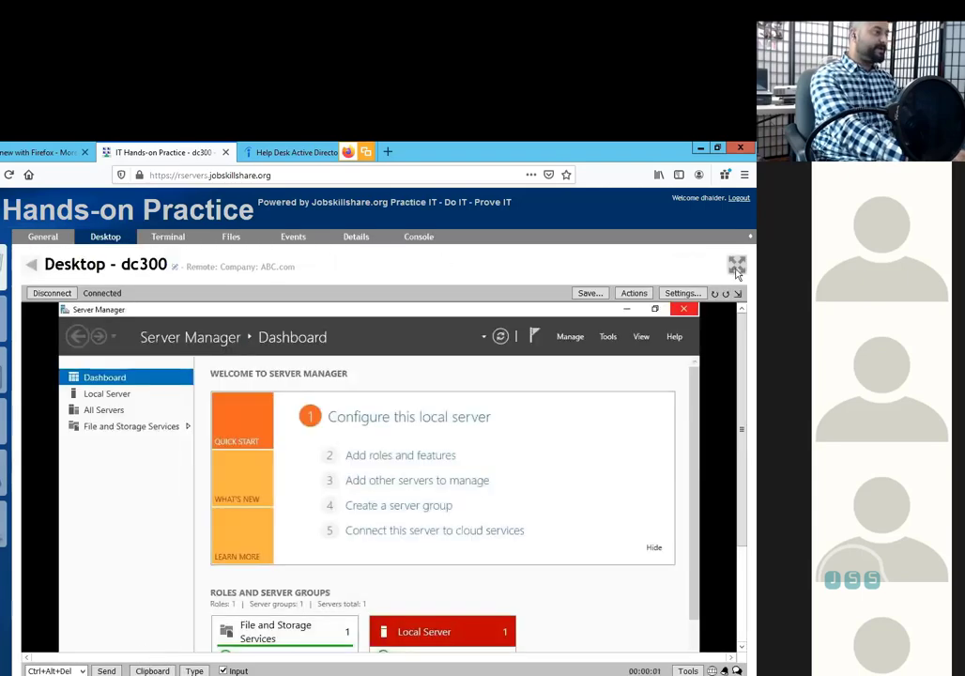
click(737, 268)
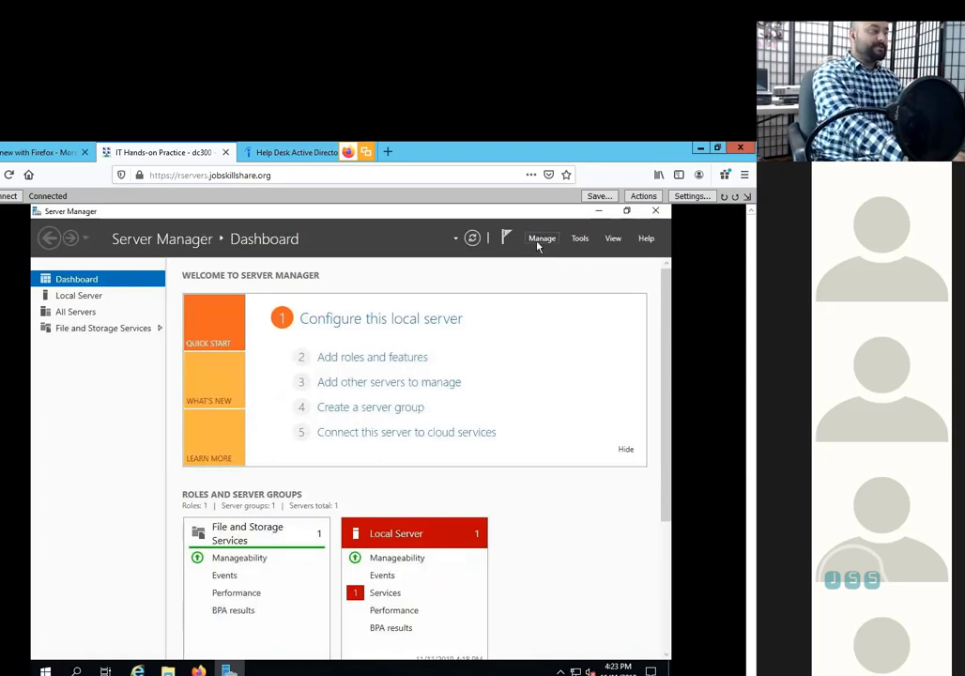
Launch Manage > Add Roles and Features, keeping role-based installation with dc300 as destination.
click(540, 241)
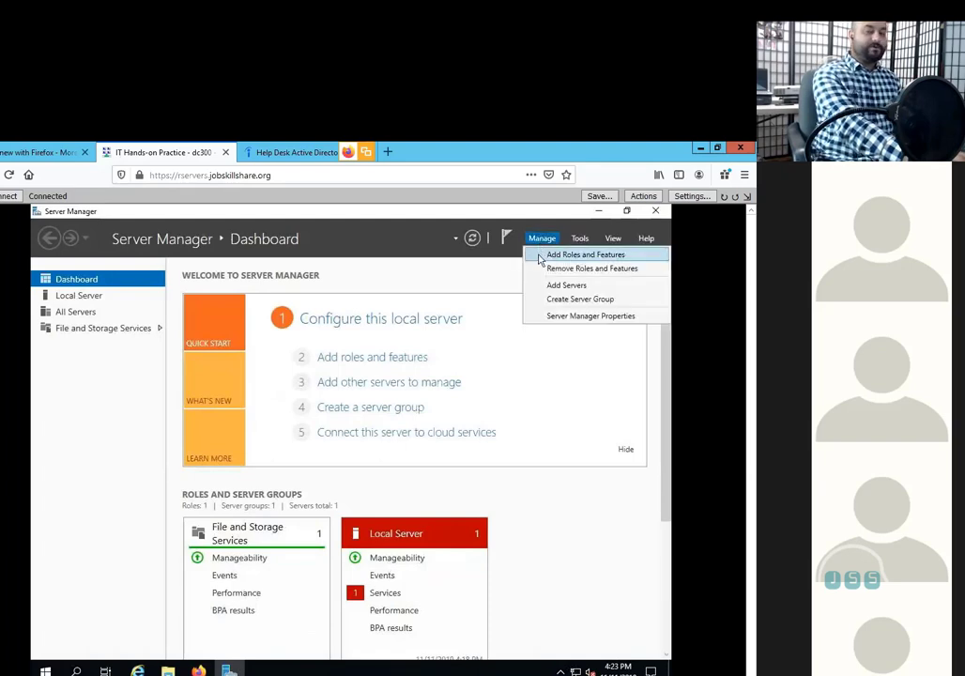
click(563, 256)
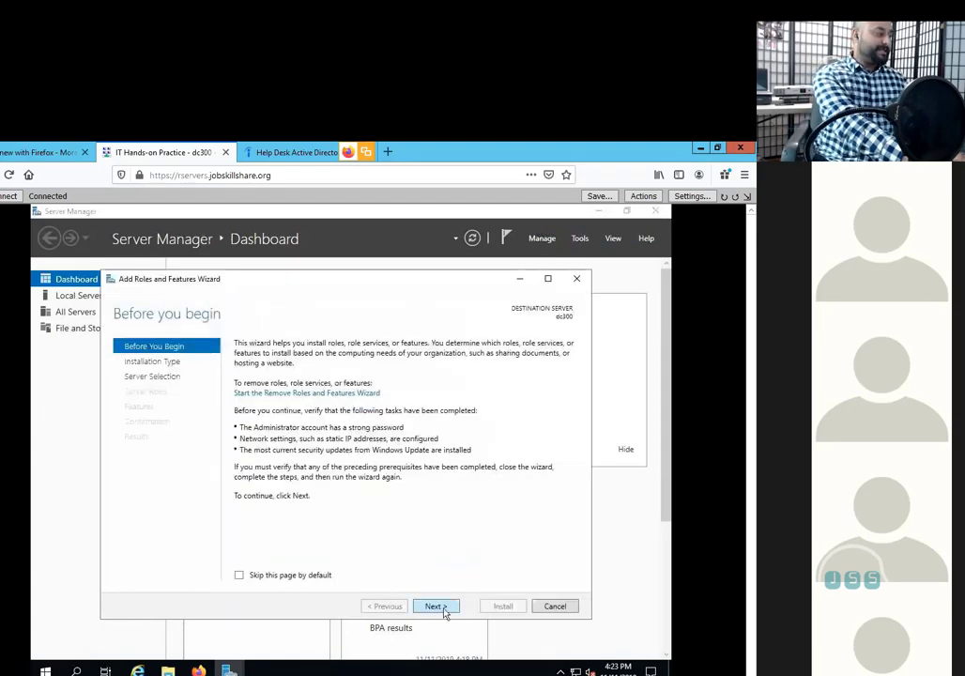
click(445, 610)
click(446, 610)
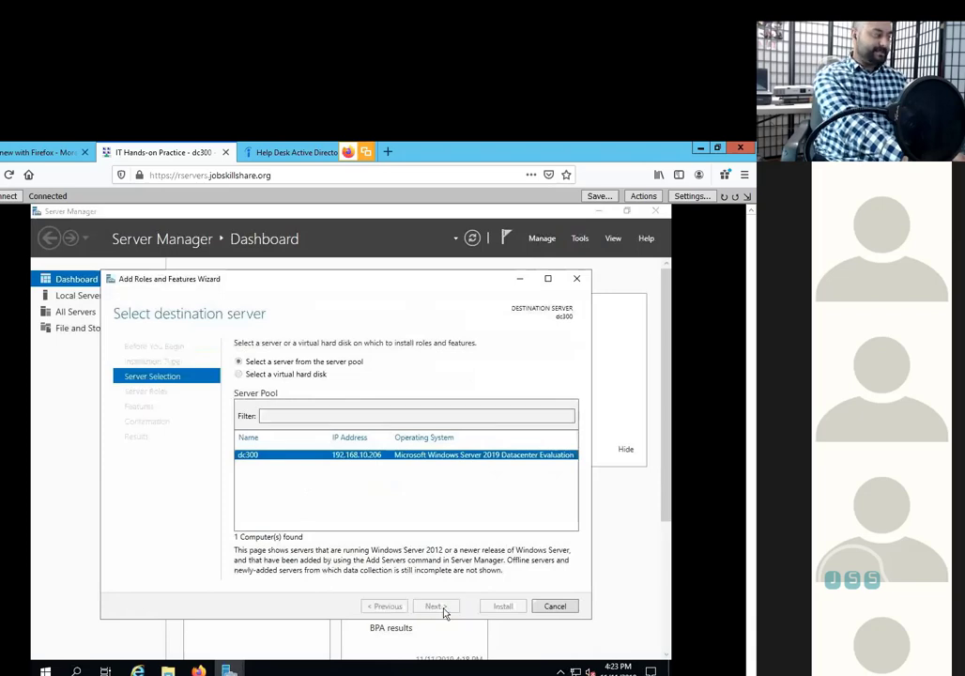
click(445, 610)
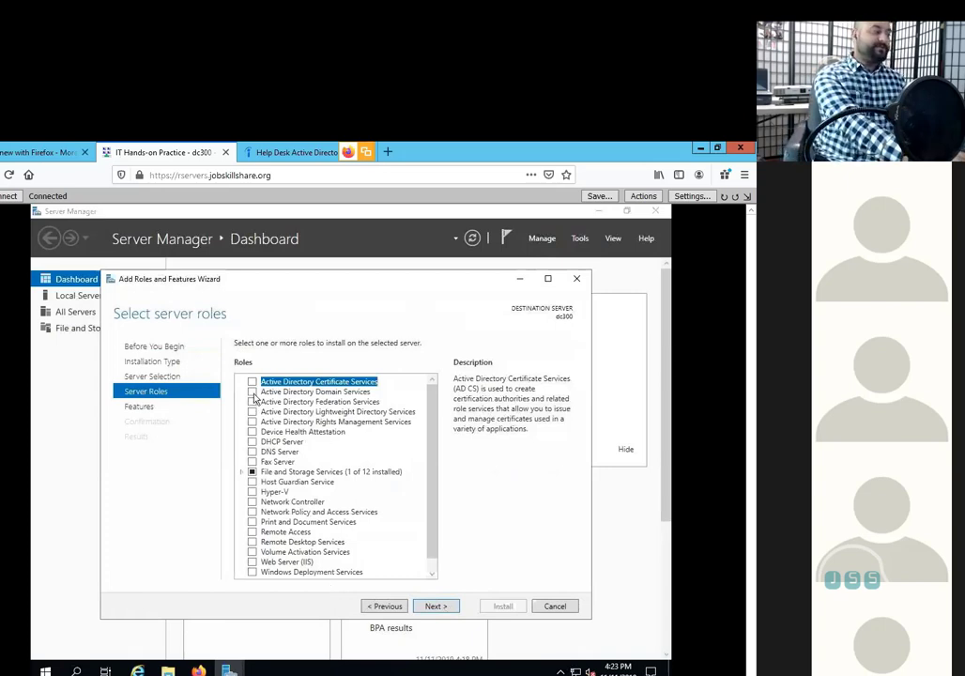
Tick Active Directory Domain Services and drag the Add features prompt aside.
click(251, 393)
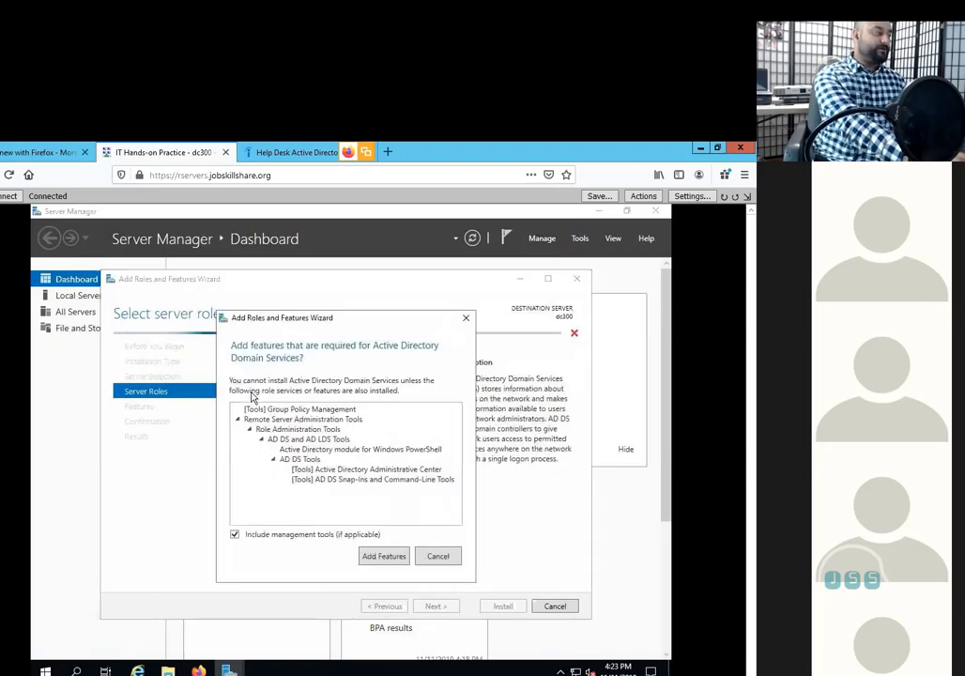
drag(221, 325, 59, 330)
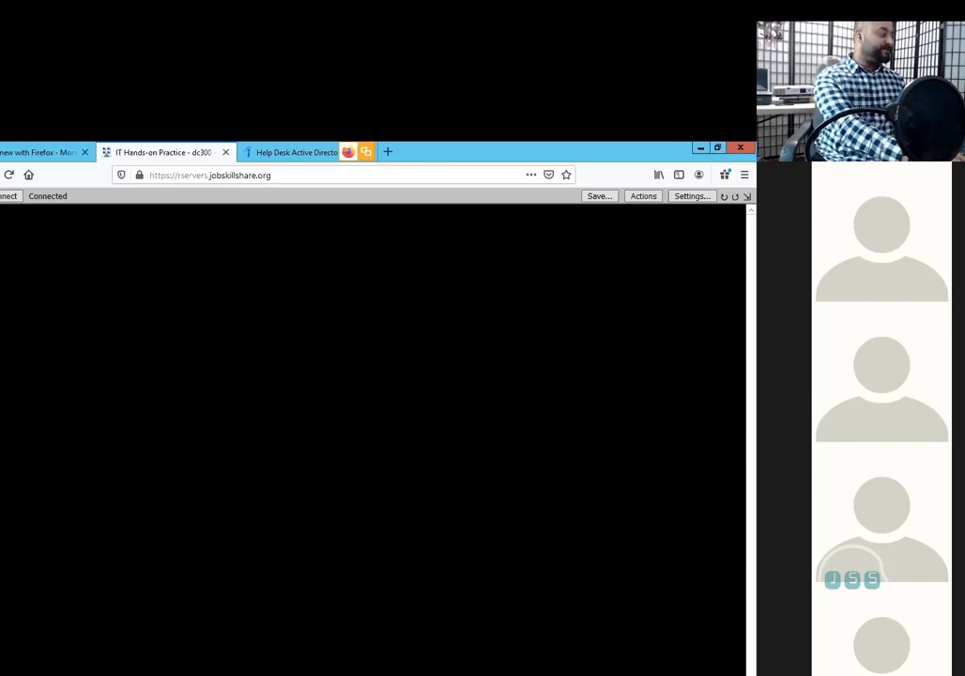
Leave the blank view and reopen dc300's Desktop full-page from the machine list.
scroll(28, 491, up, 2)
click(23, 212)
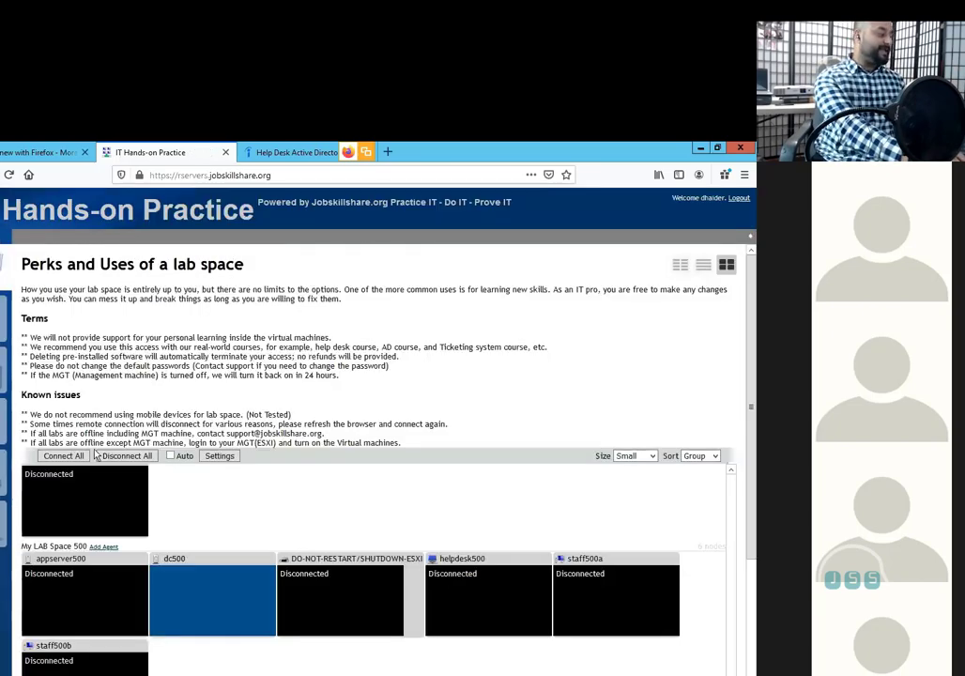
scroll(94, 470, down, 2)
click(86, 631)
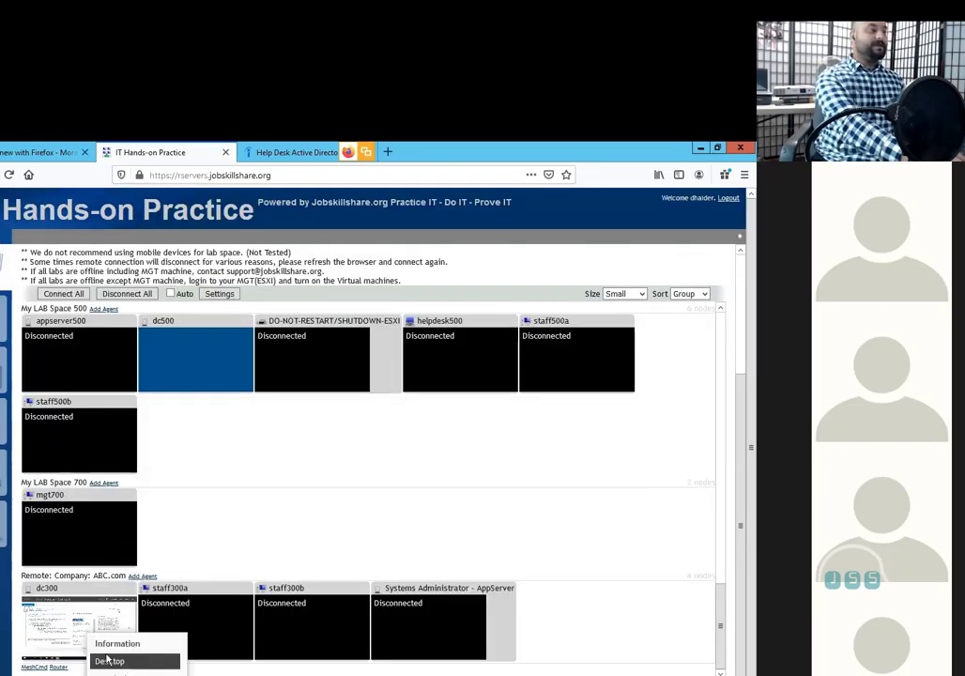
click(110, 663)
click(737, 264)
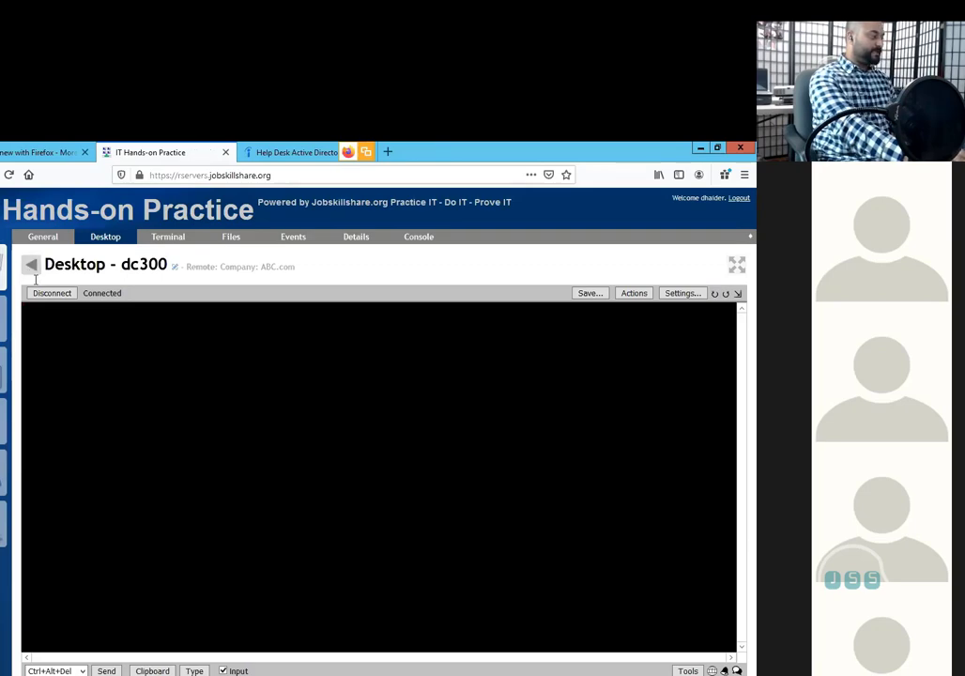
Return to the lab machine list and reopen dc300's Desktop once more.
click(31, 265)
scroll(132, 563, down, 3)
click(104, 629)
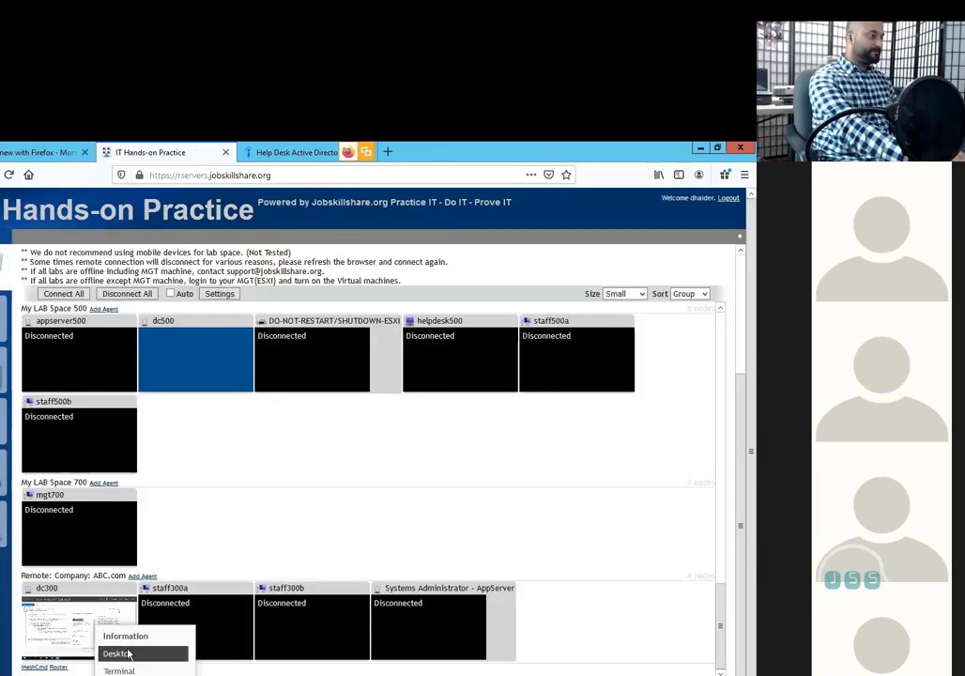
click(129, 655)
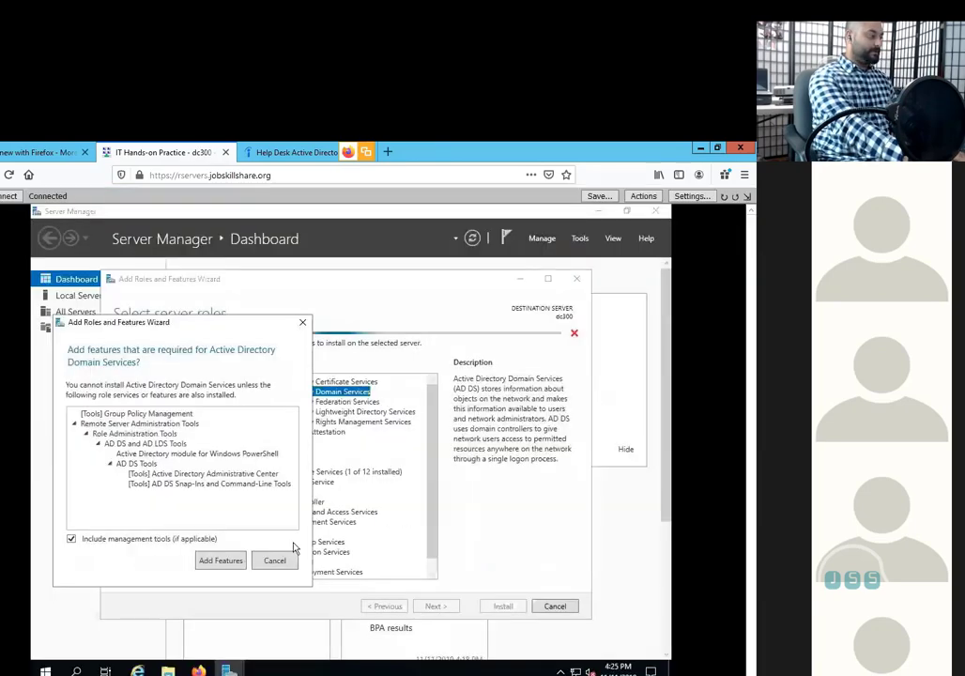
Accept the AD DS management features, pass Roles, Features and AD DS pages, and install.
click(222, 561)
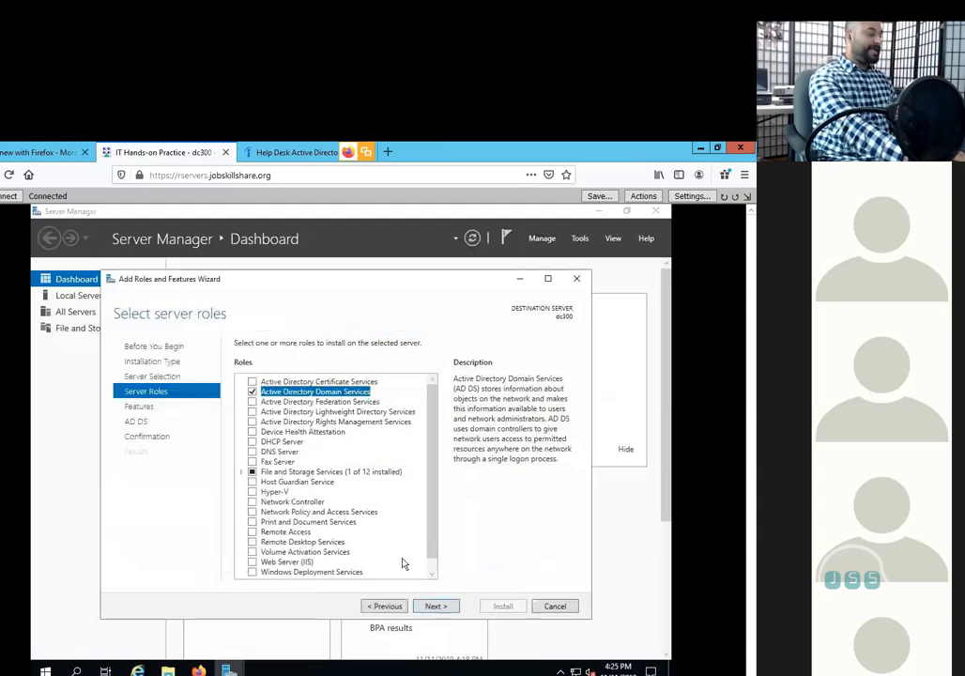
click(438, 606)
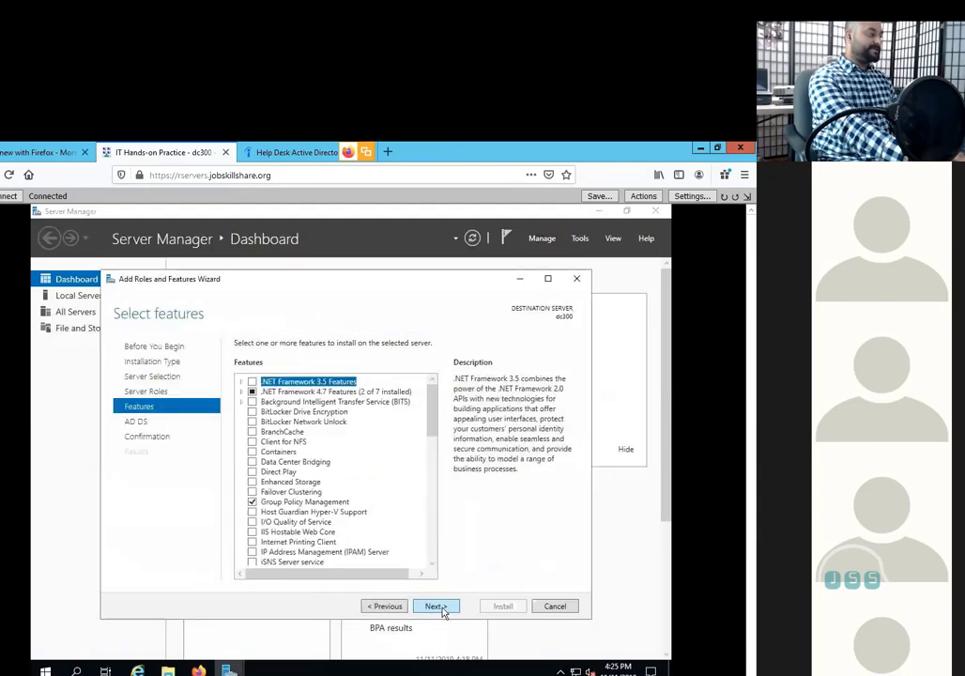
click(440, 609)
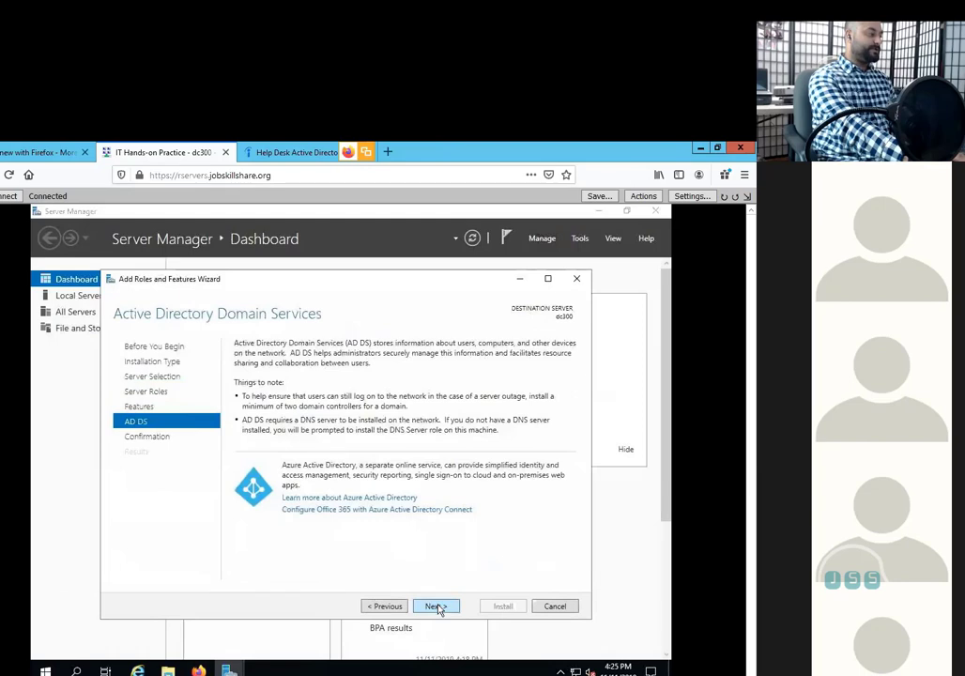
click(436, 606)
click(512, 608)
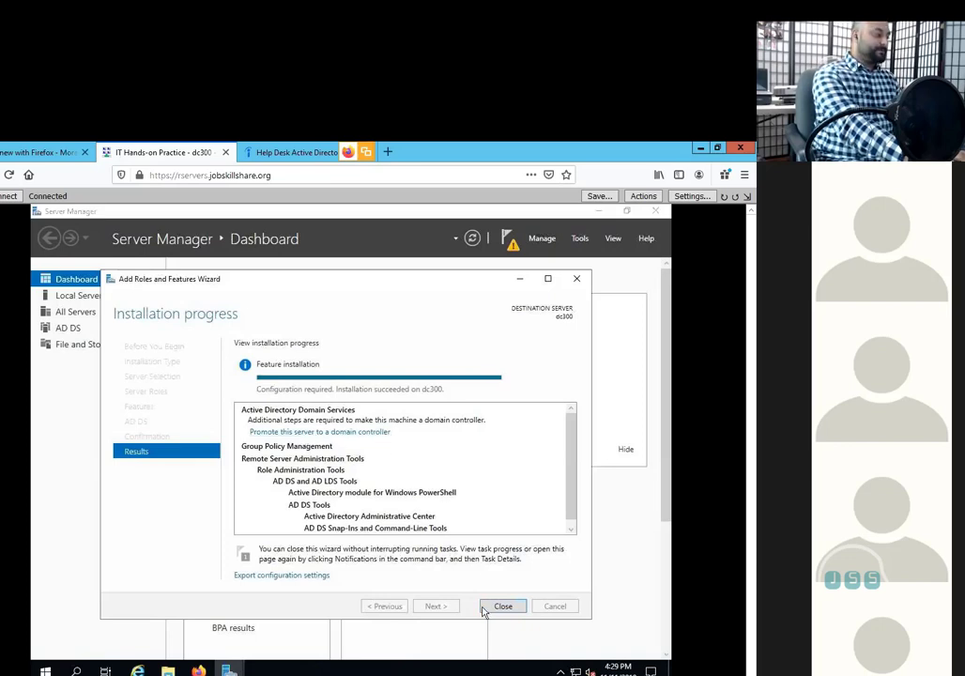
Choose Add a new forest with root domain jss9.jobskillshare.org in the promotion wizard.
click(350, 433)
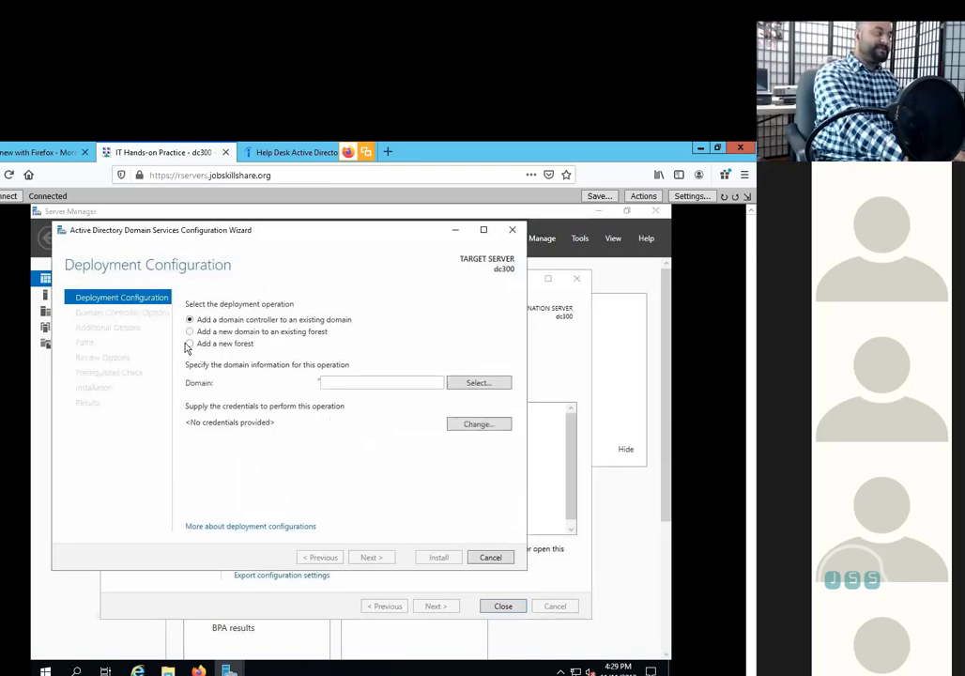
click(190, 347)
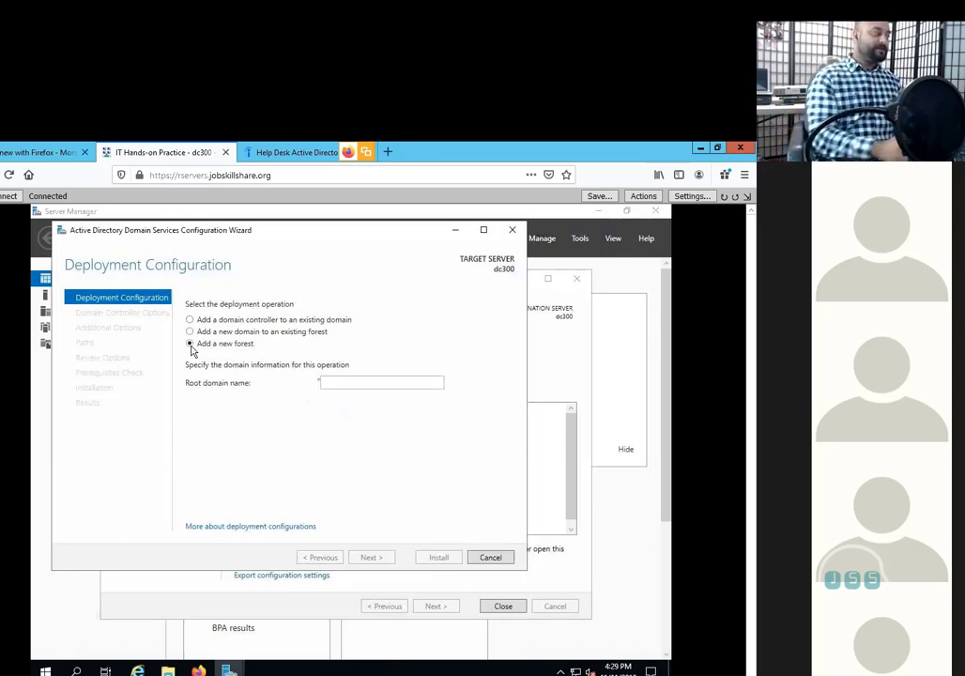
click(191, 344)
click(360, 381)
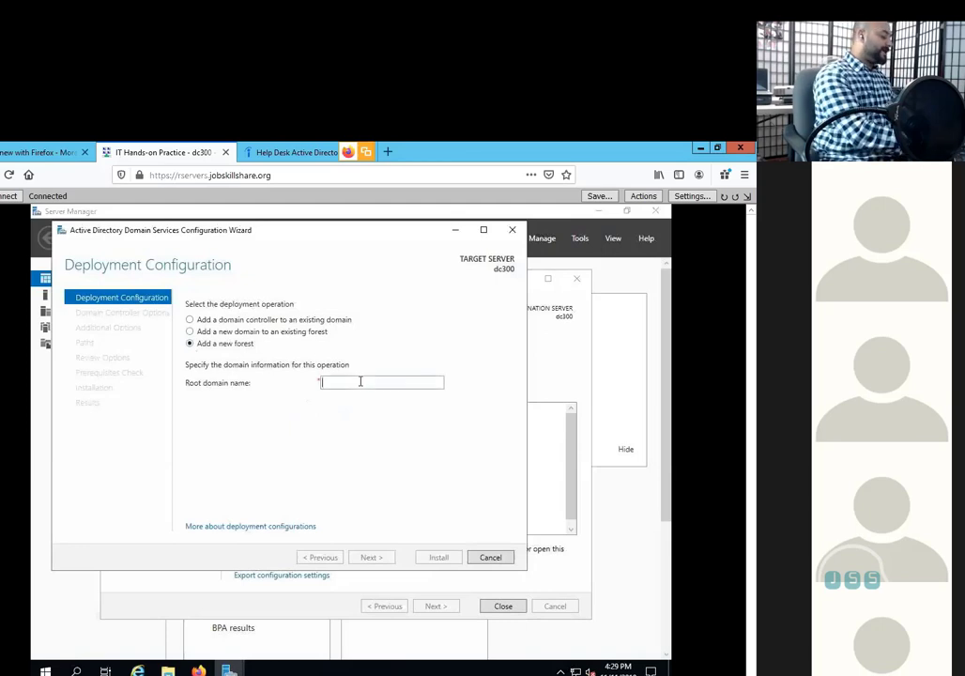
text(jss)
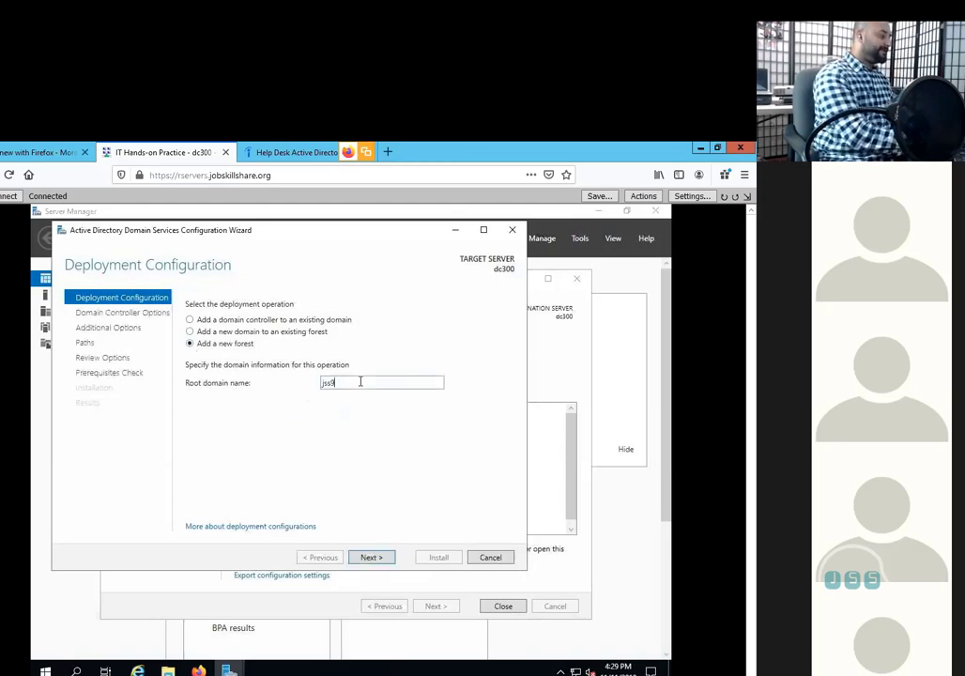
text(9)
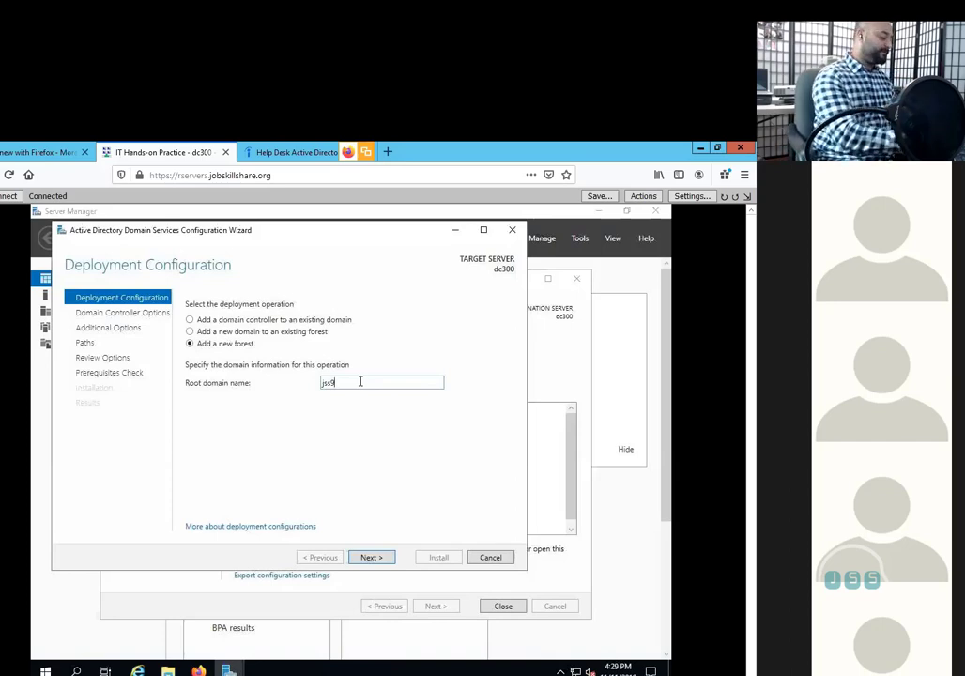
text(.job)
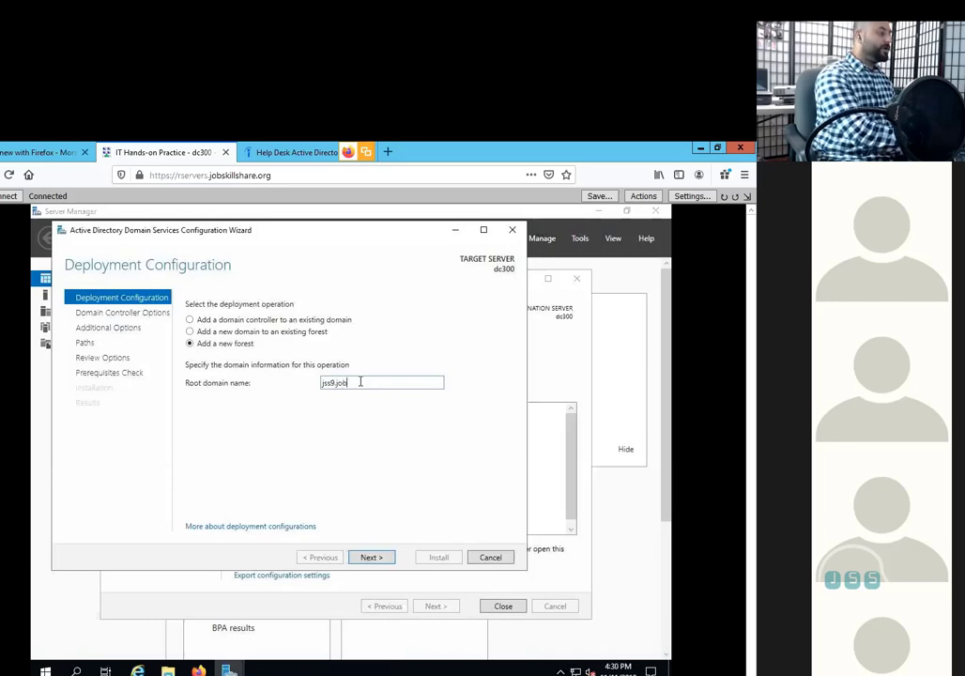
text(skillshare.o)
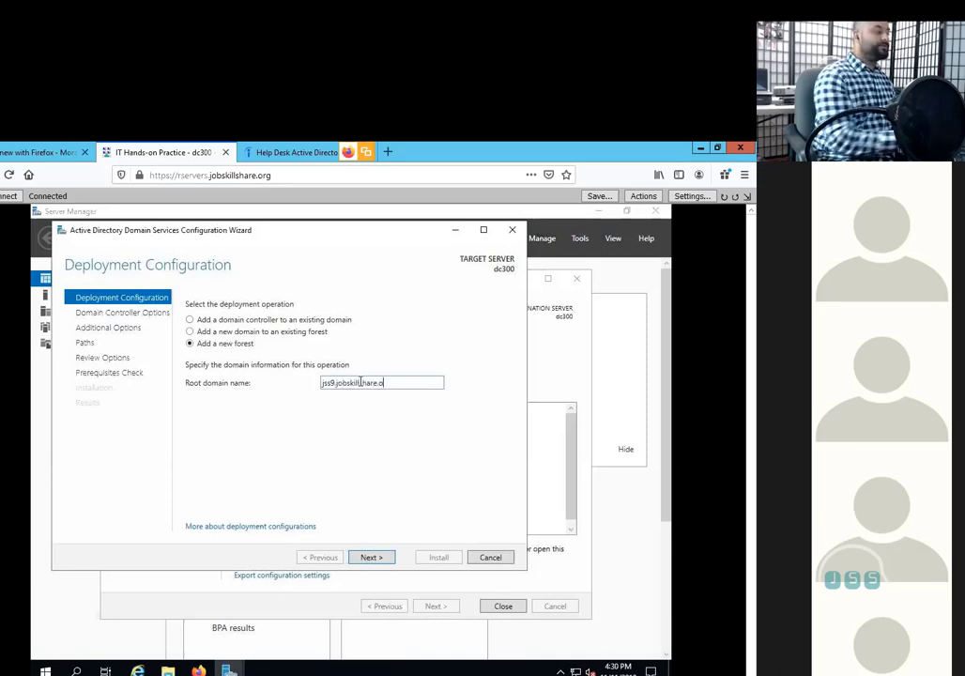
text(rg)
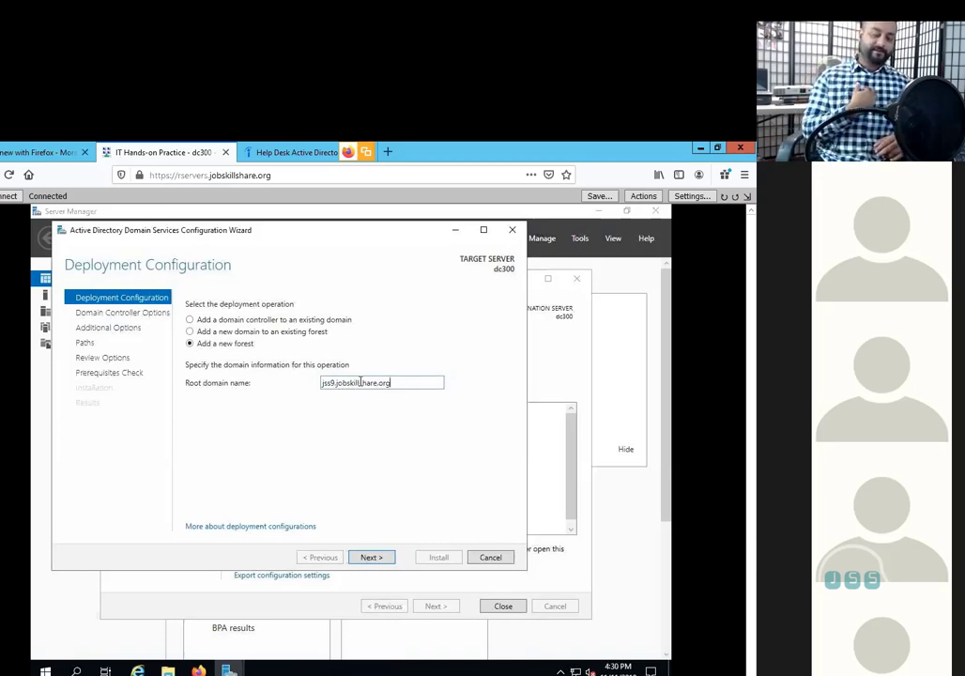
click(381, 558)
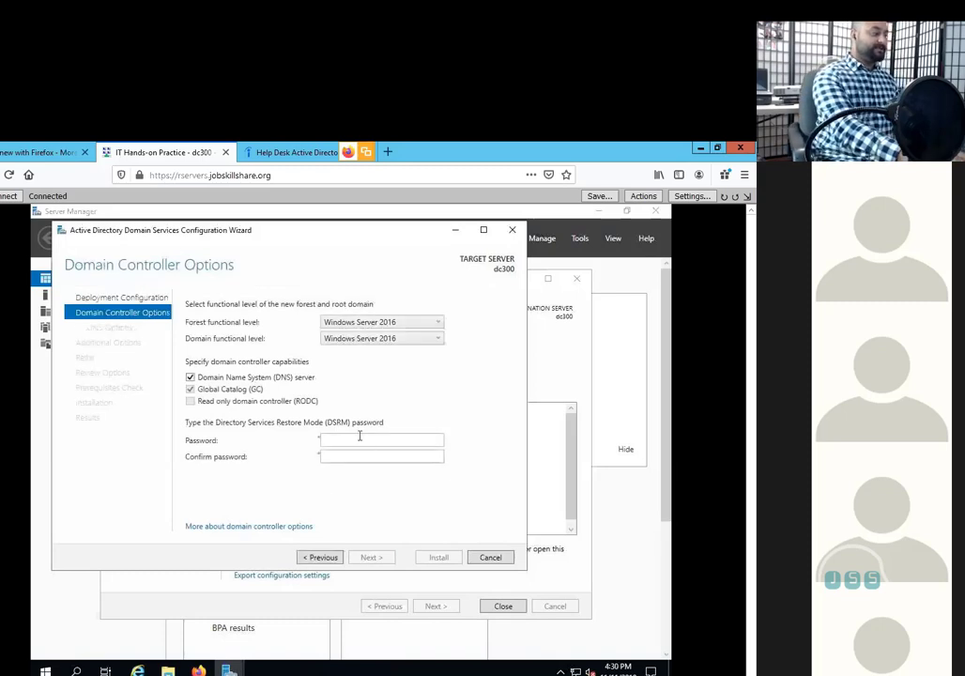
Enter and confirm the DSRM password, then pass DNS Options to the NetBIOS step.
click(360, 438)
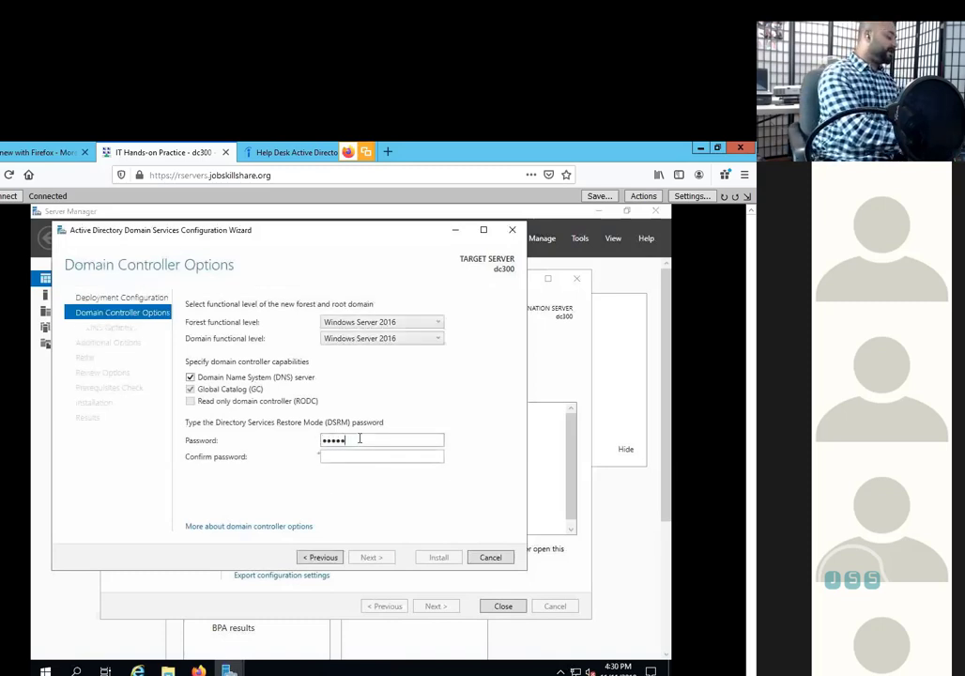
key(Tab)
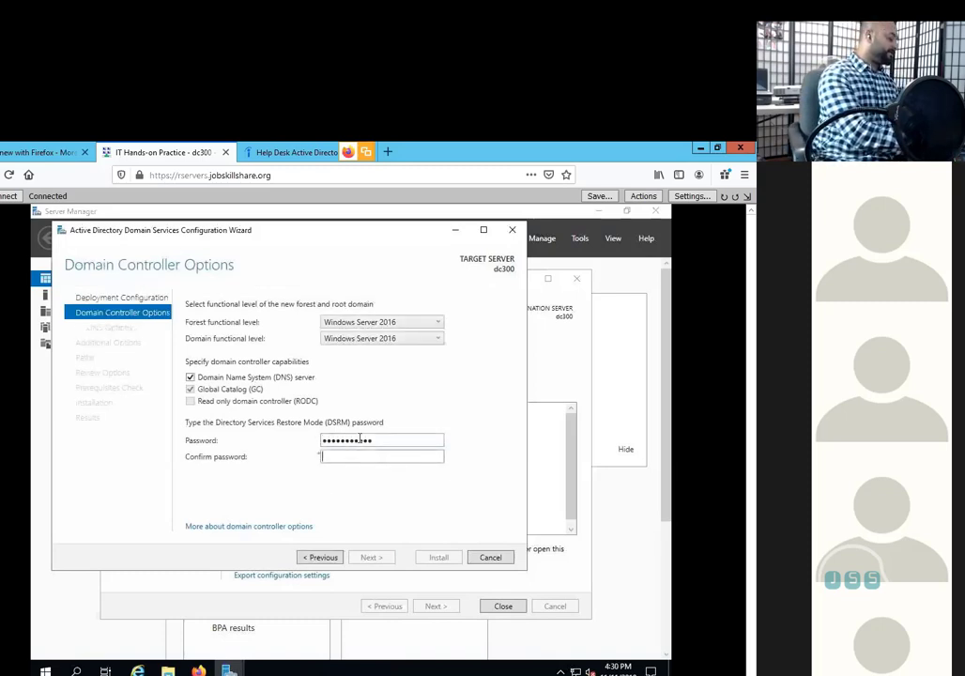
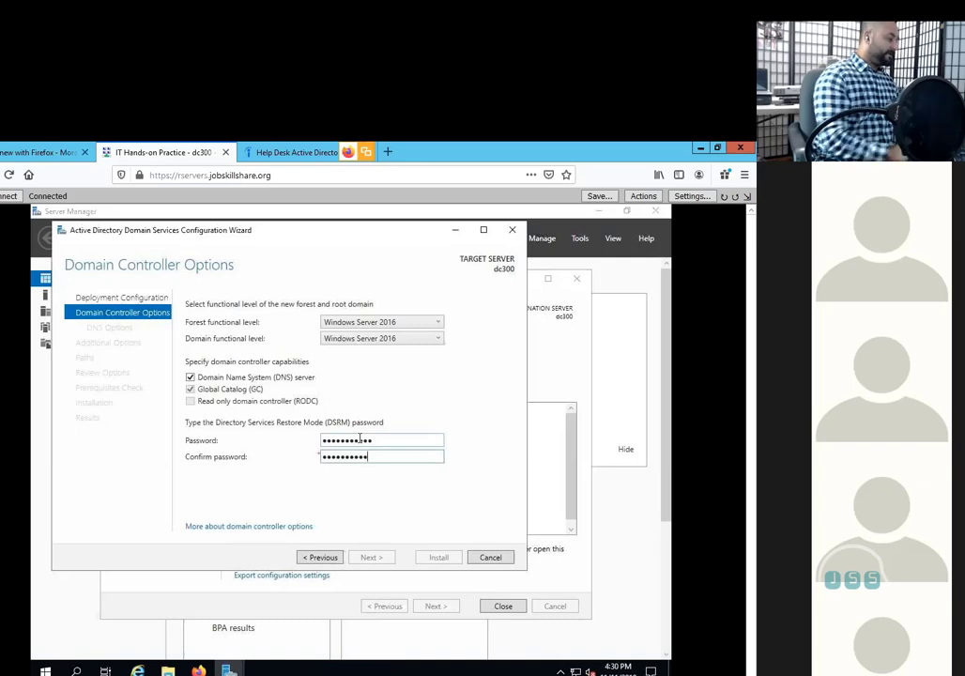
key(Return)
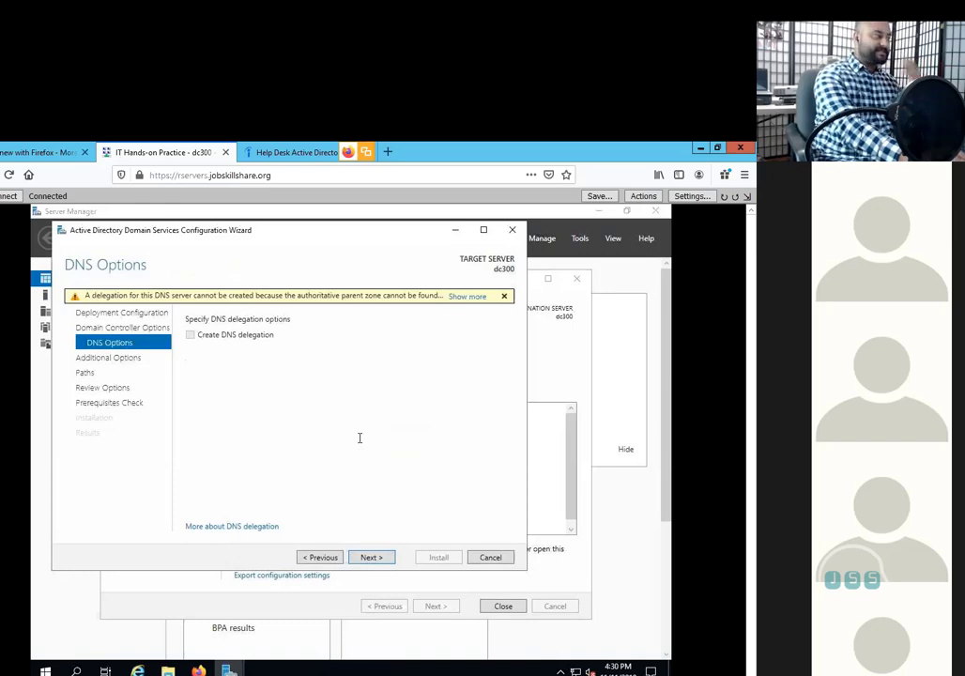
click(367, 558)
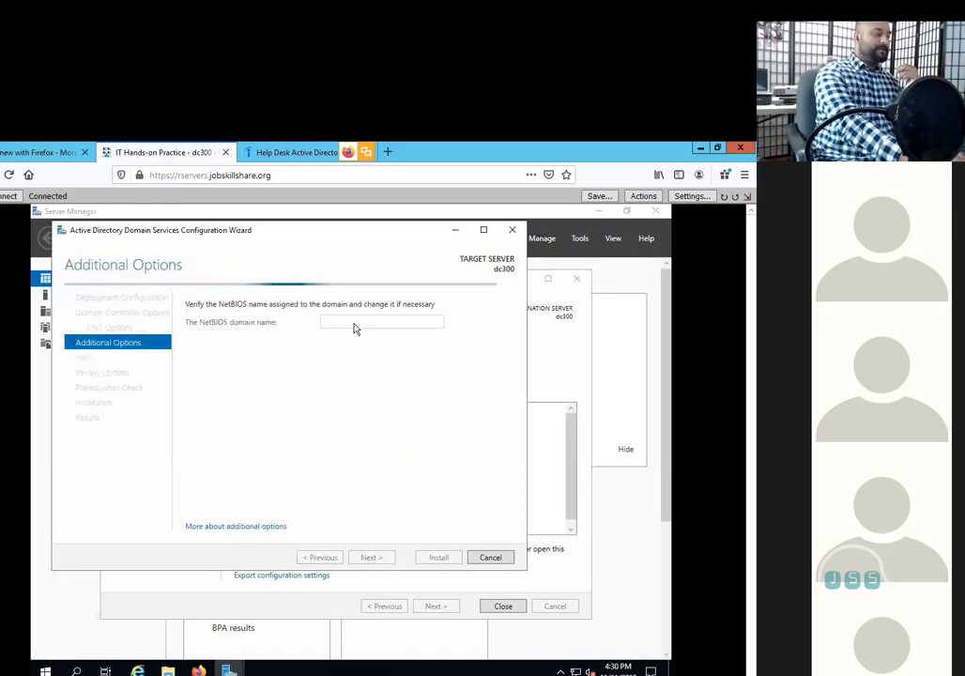
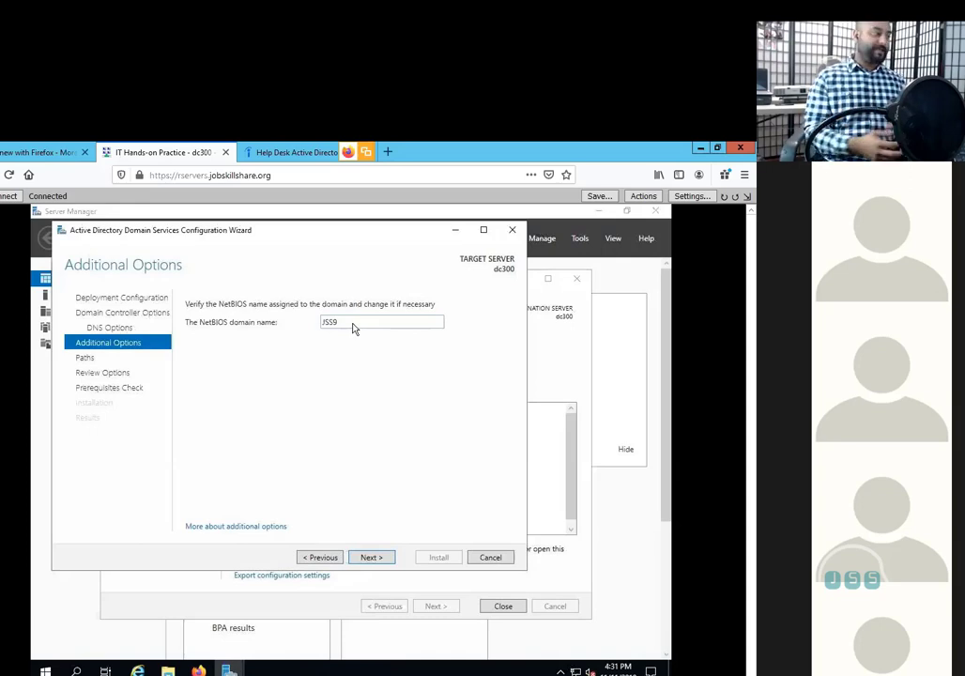
Accept NetBIOS name JSS9 and default folder paths, pass the prerequisite check, and install.
click(379, 559)
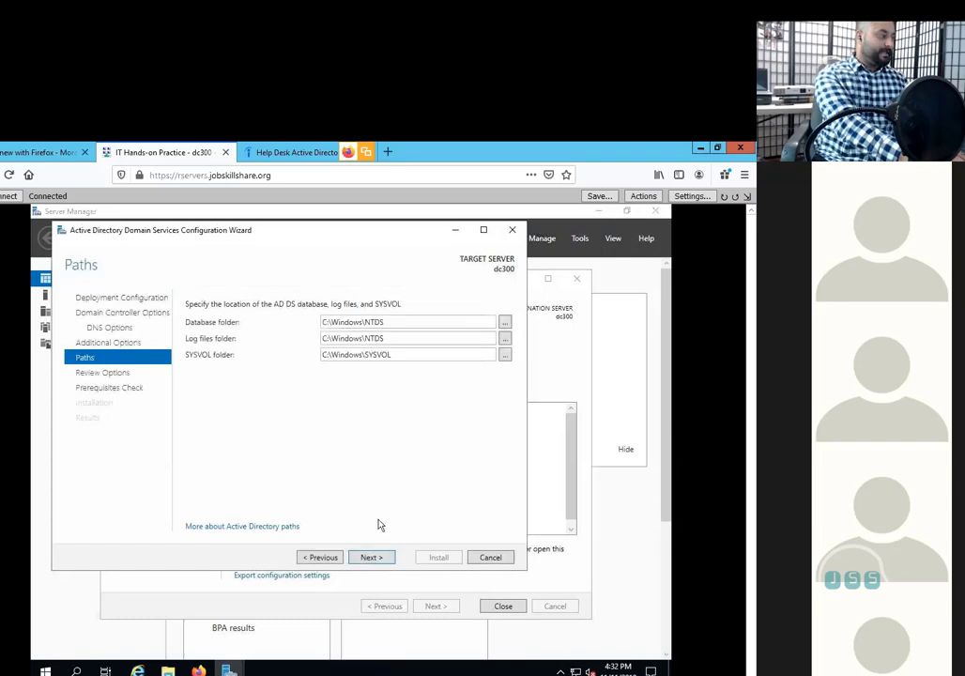
click(385, 561)
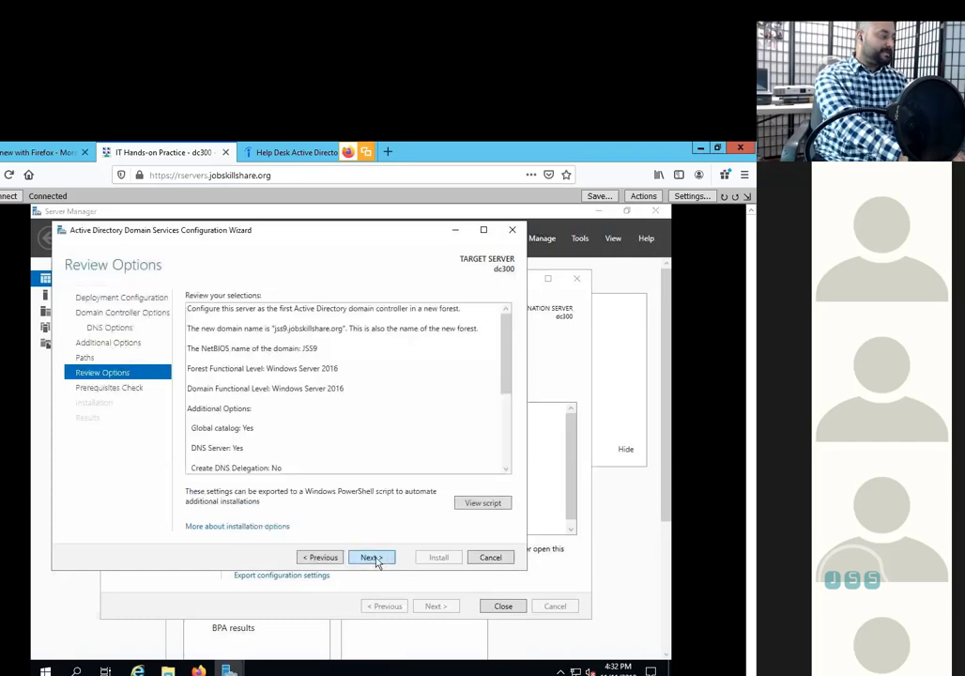
click(376, 560)
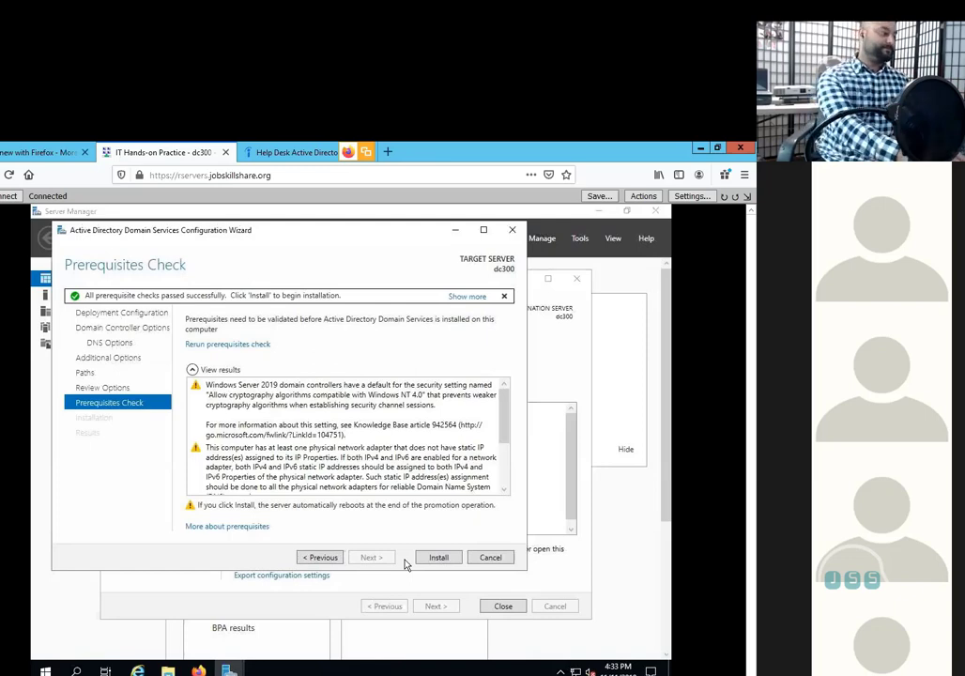
click(440, 558)
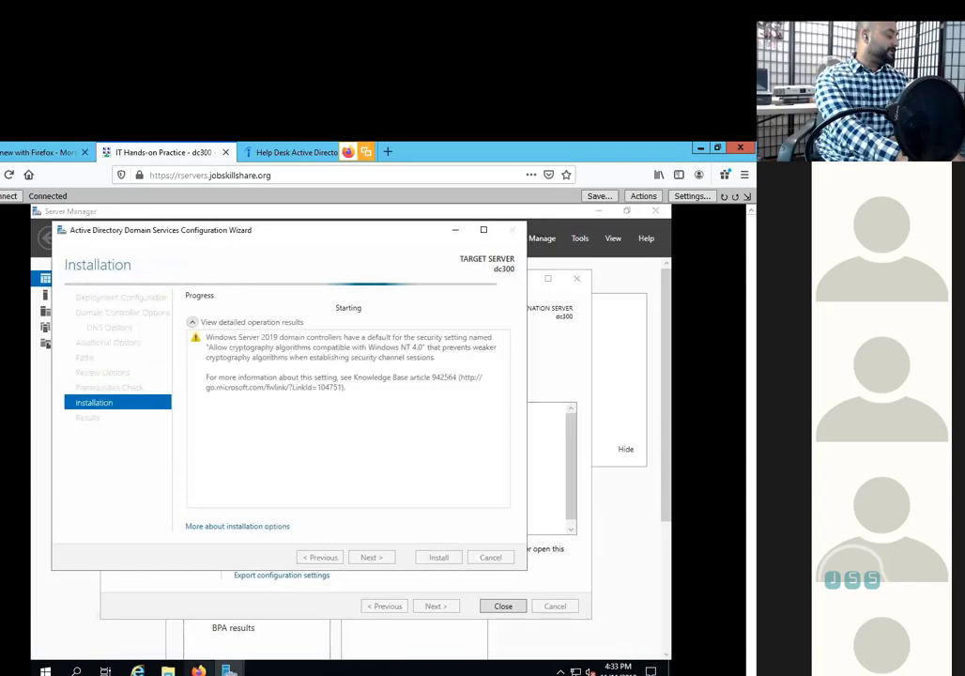
mouse_move(198, 669)
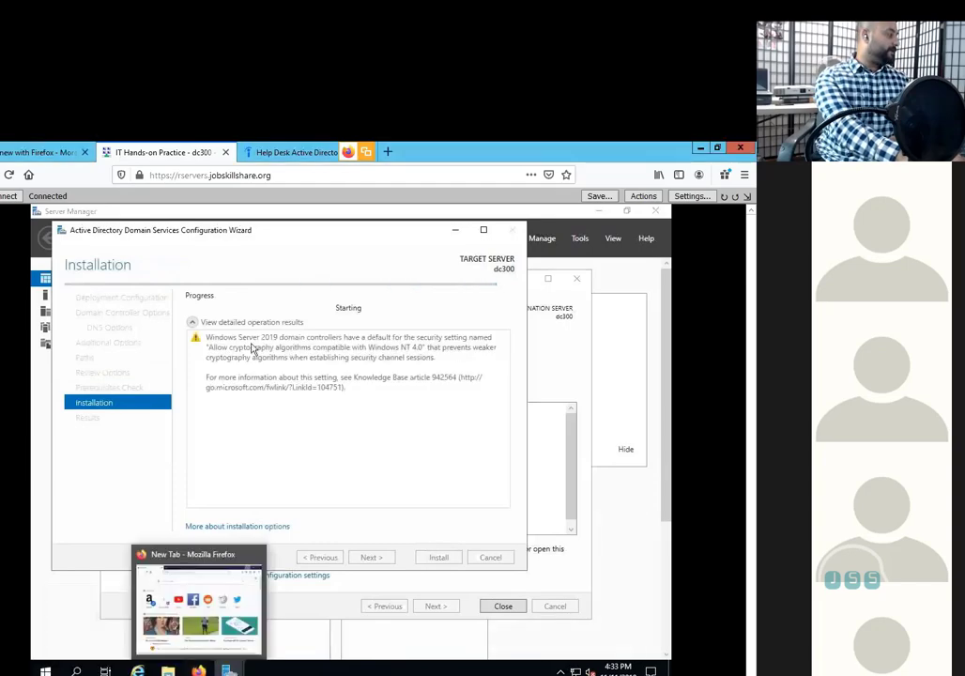
Bring the remote Firefox window forward and stop the screen share in the Zoom meeting tab.
click(232, 615)
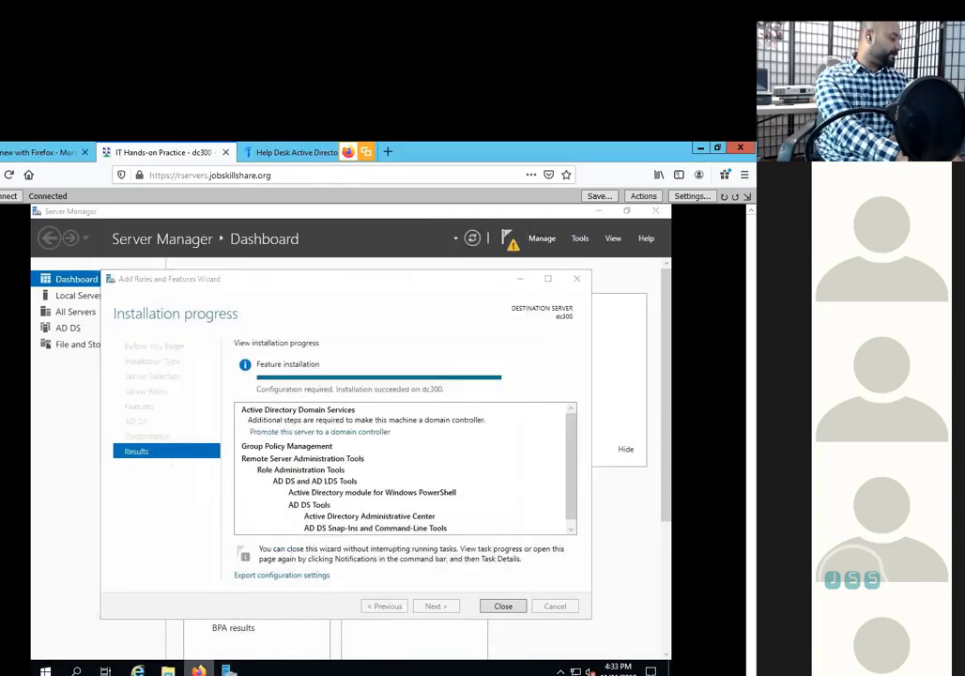
click(199, 668)
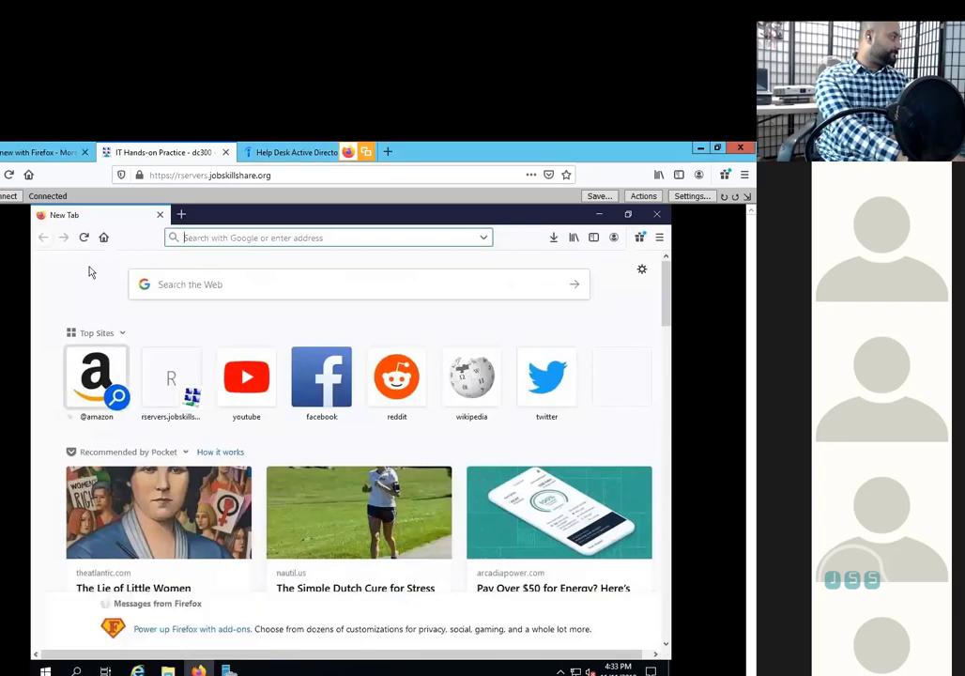
scroll(159, 152, down, 1)
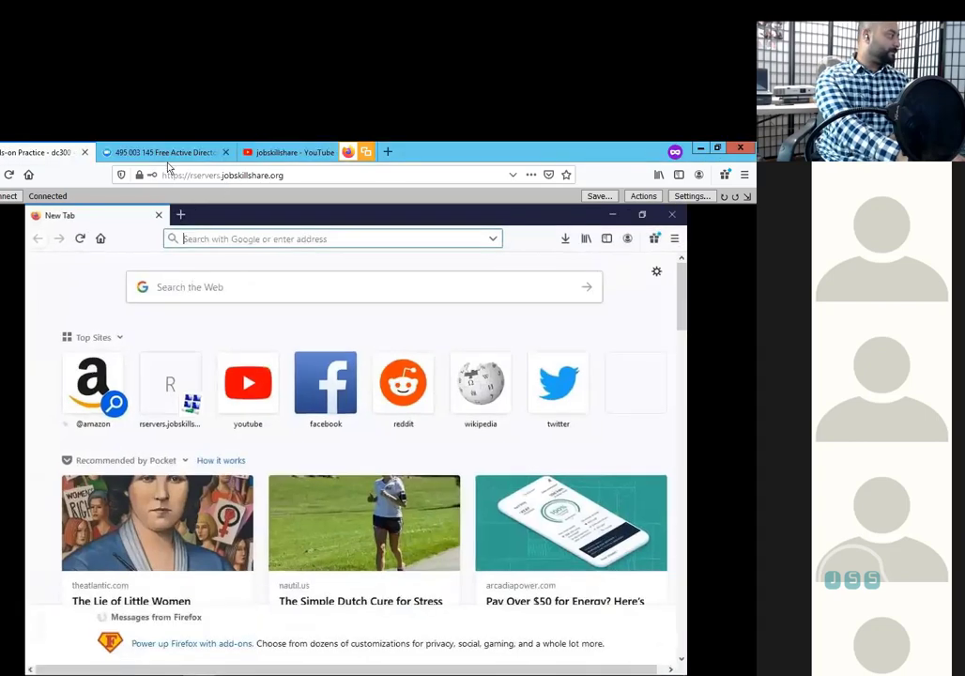
click(159, 154)
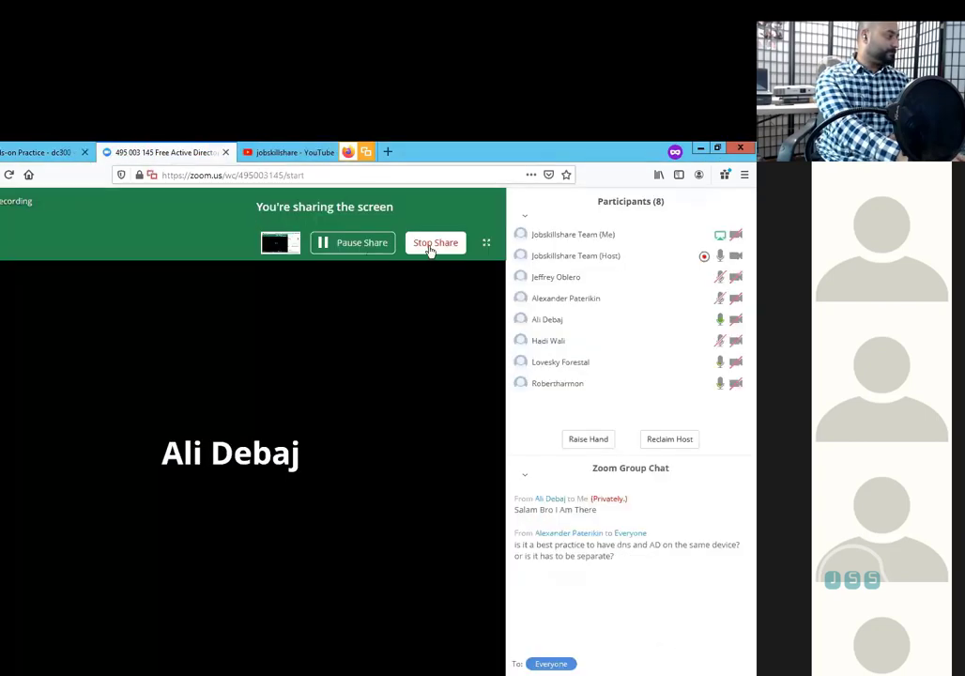
click(433, 242)
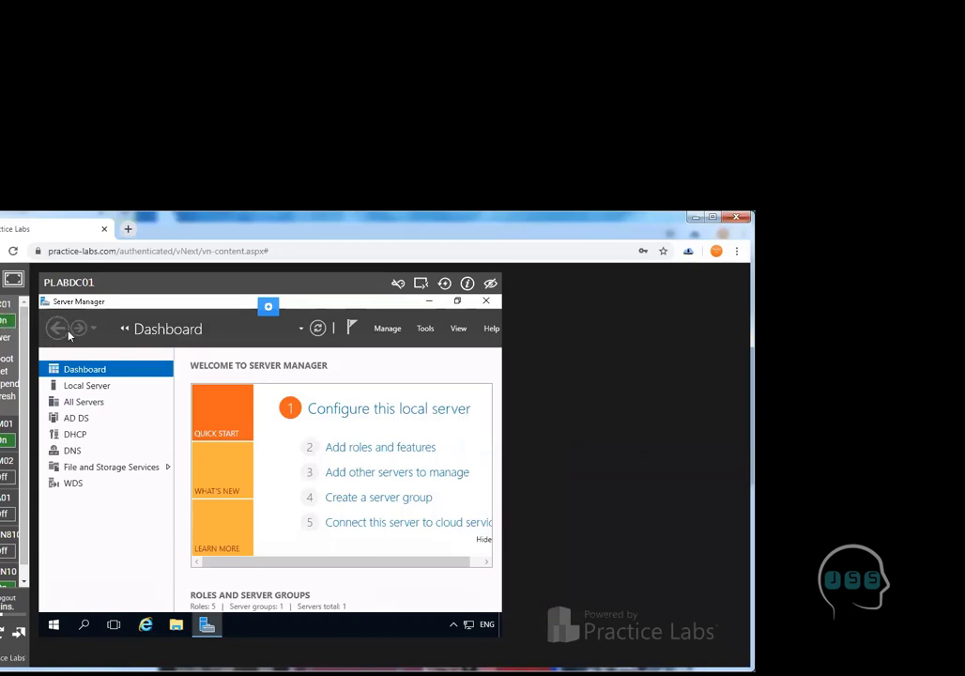
Scroll the Practice Labs page showing PLABDC01's Server Manager Dashboard.
scroll(22, 520, down, 1)
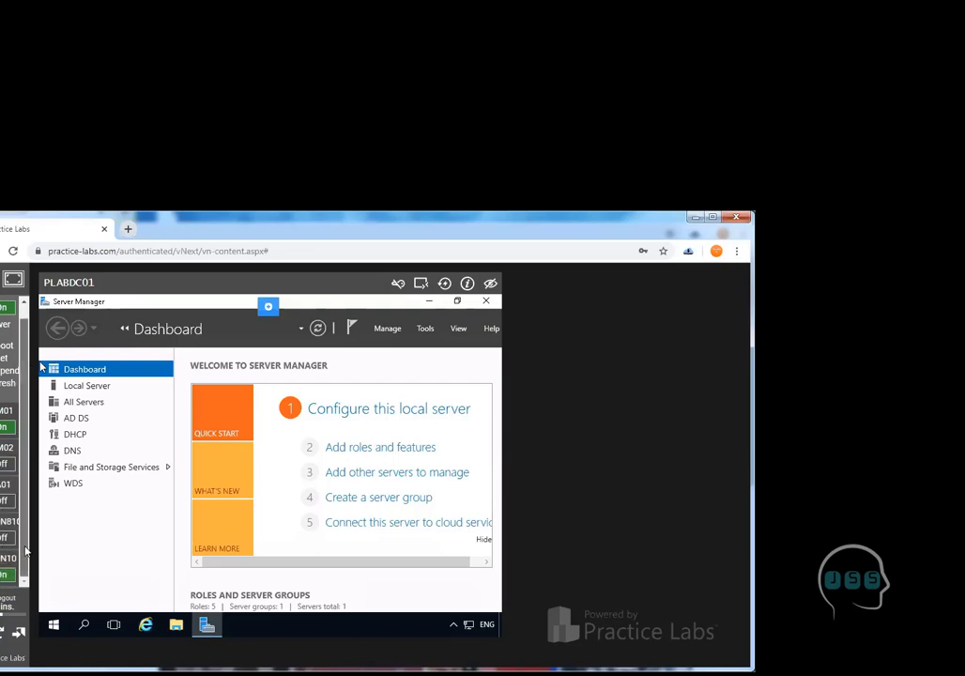
Switch to the PLABWIN10 client and close its old Command Prompt window.
click(4, 563)
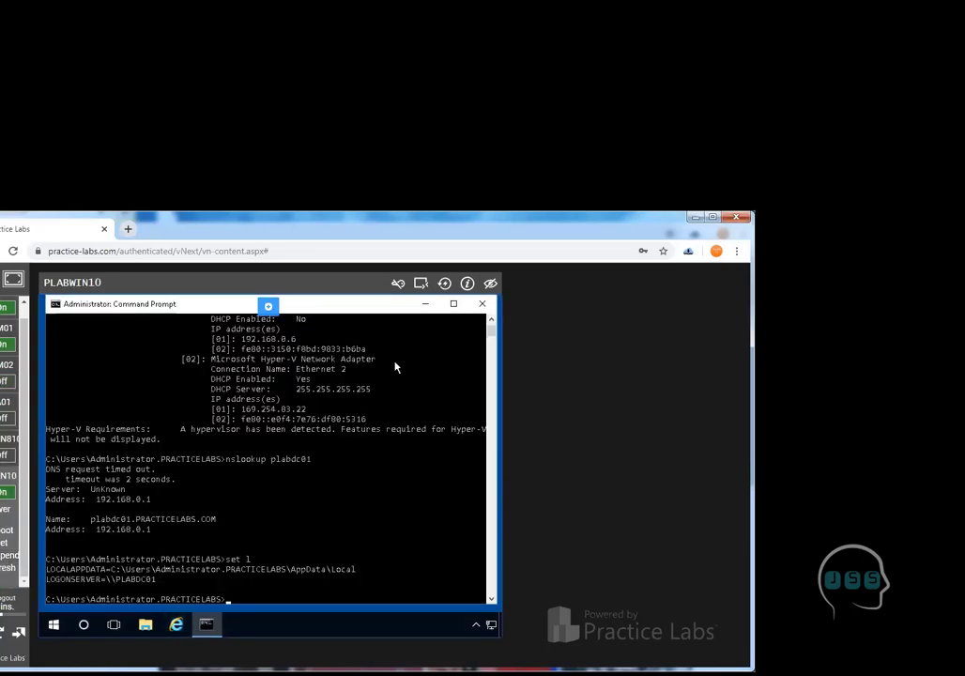
click(427, 304)
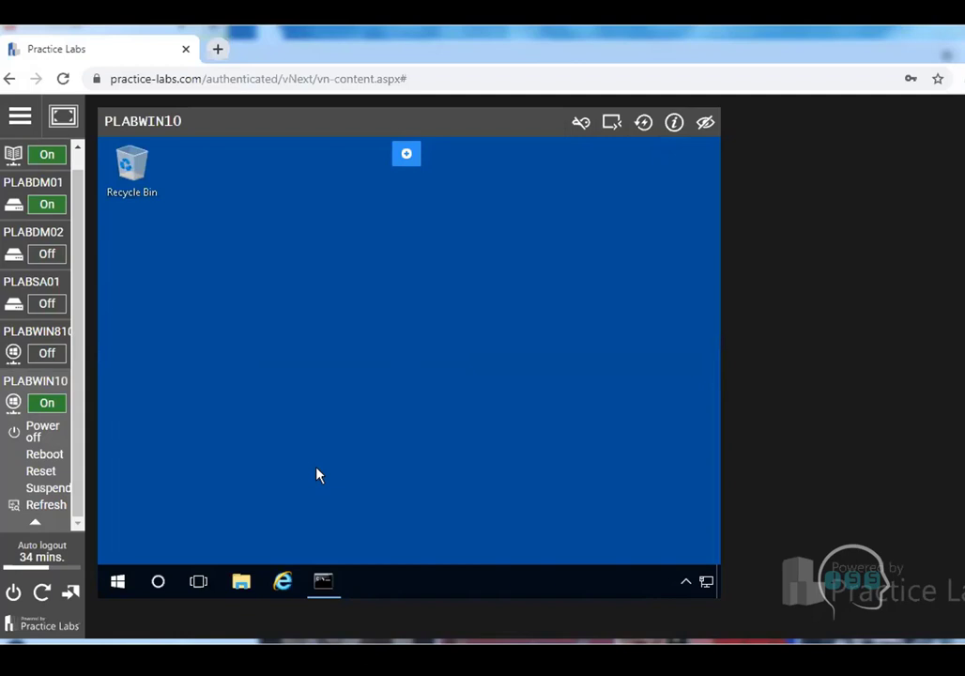
click(324, 583)
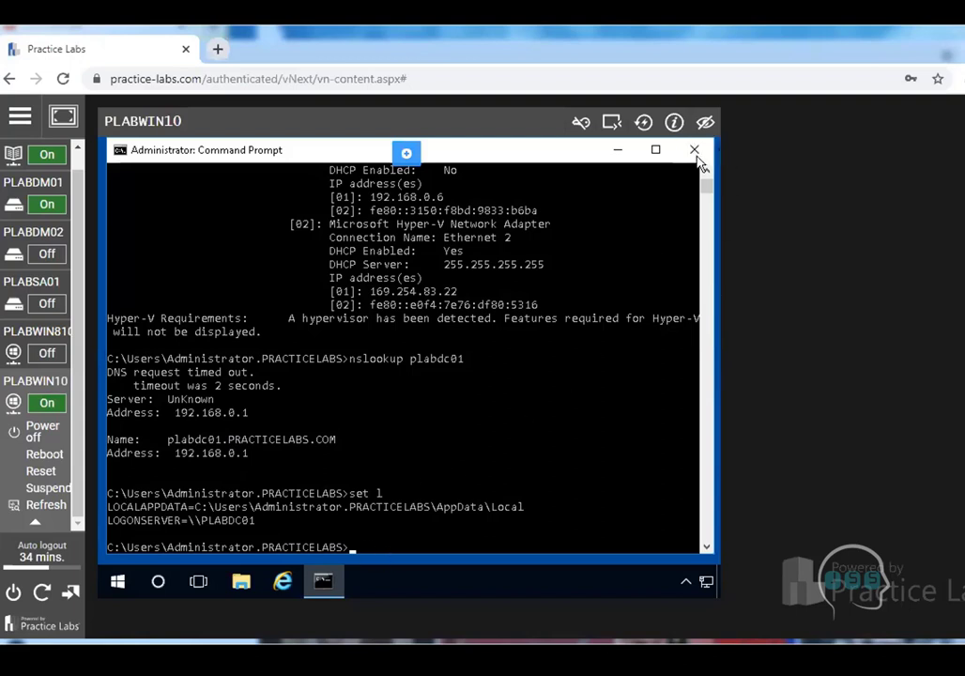
click(697, 160)
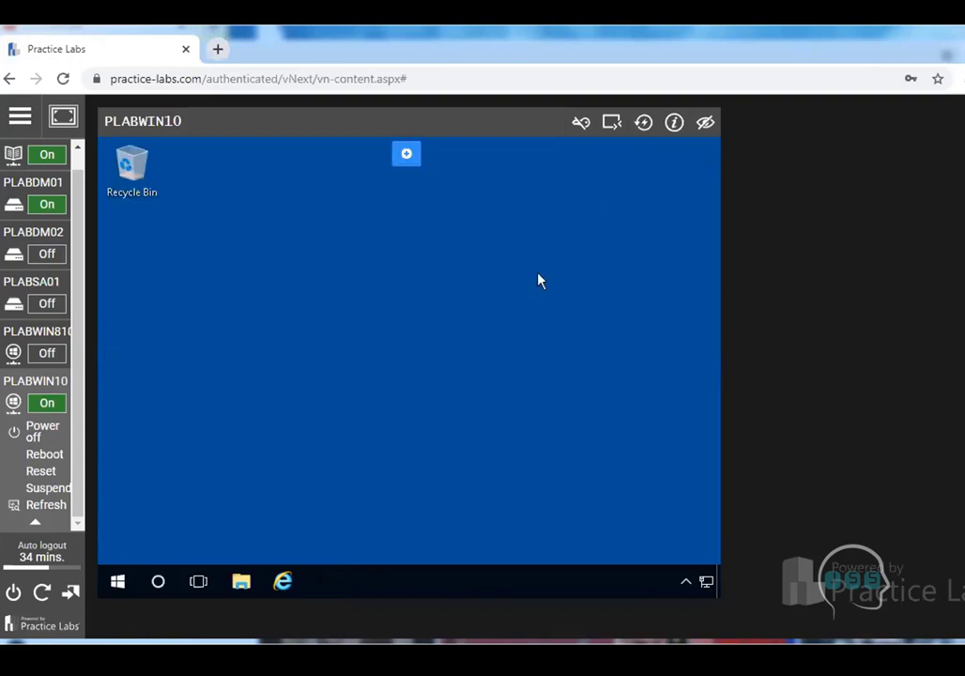
Launch a new Command Prompt on PLABWIN10 by searching for cmd.
click(117, 582)
text(cmd)
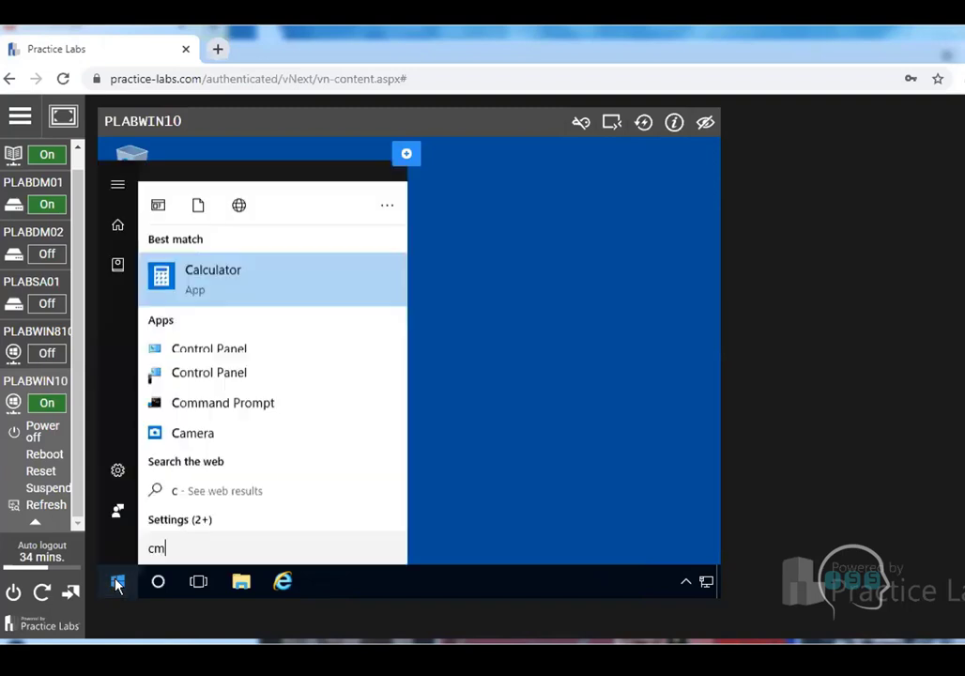
click(237, 268)
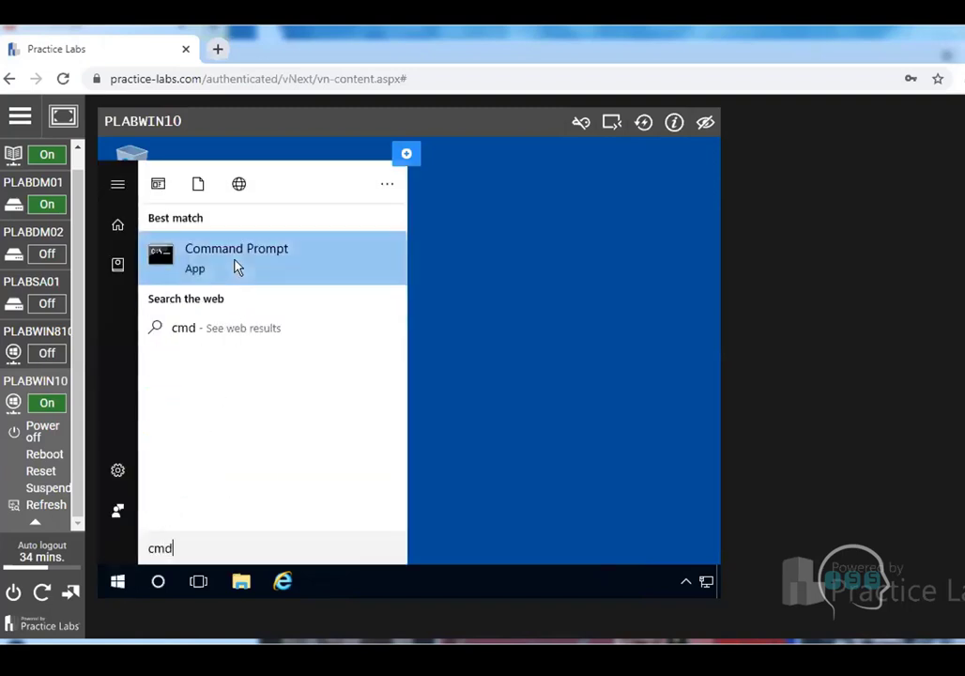
click(383, 293)
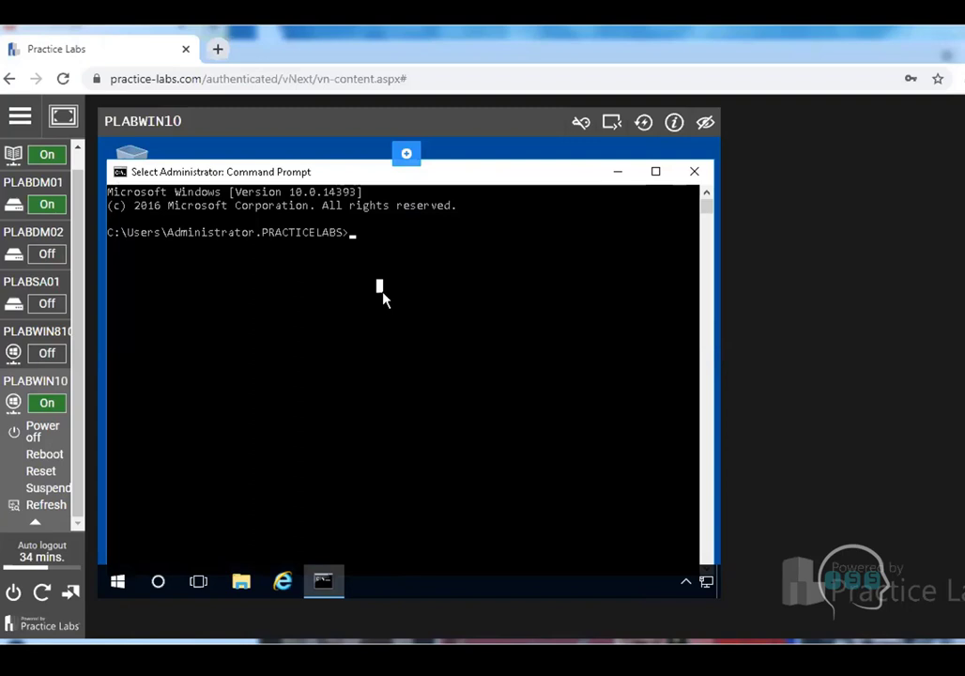
Run 'set l' to list the L variables showing logon server PLABDC01, then enter systeminfo.
text(set)
text(l)
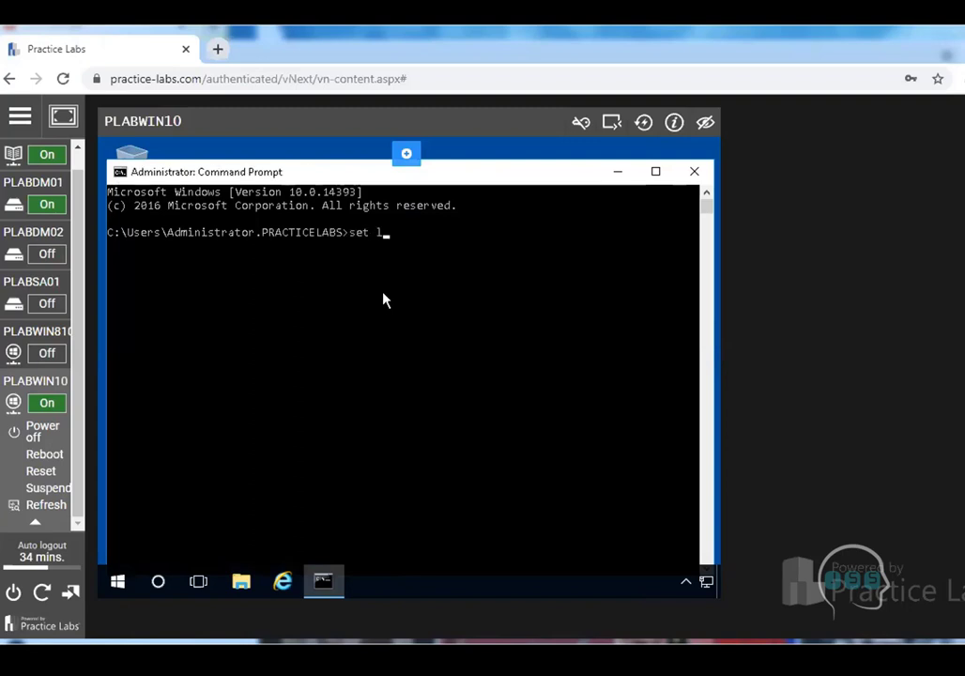
key(Return)
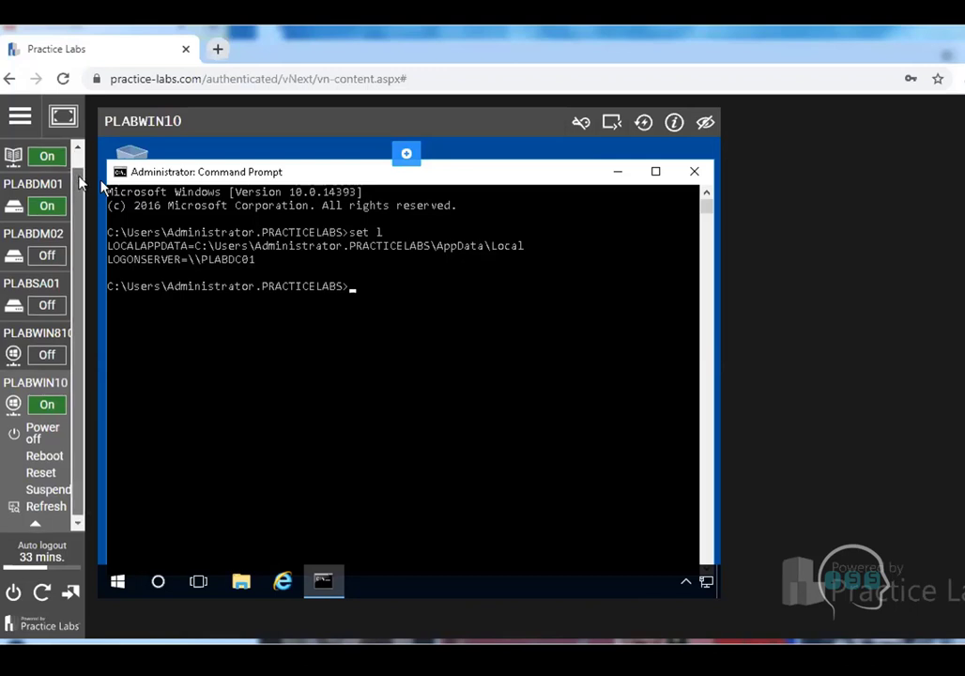
scroll(80, 183, up, 1)
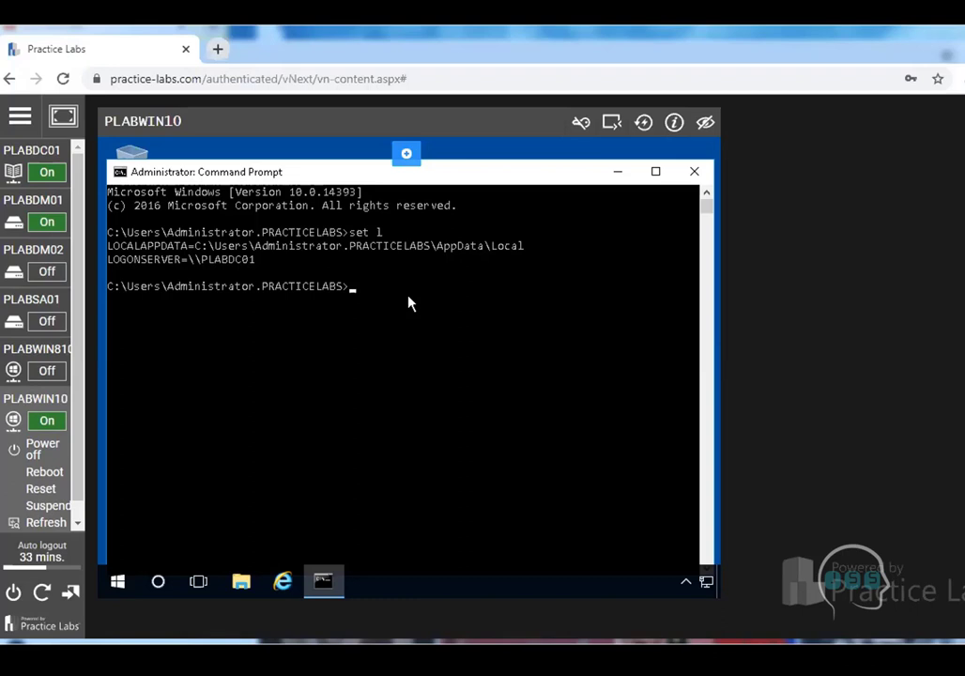
text(systeminfo)
Run systeminfo and scroll back to the Domain PRACTICELABS.COM and Logon Server \\PLABDC01 lines.
key(Return)
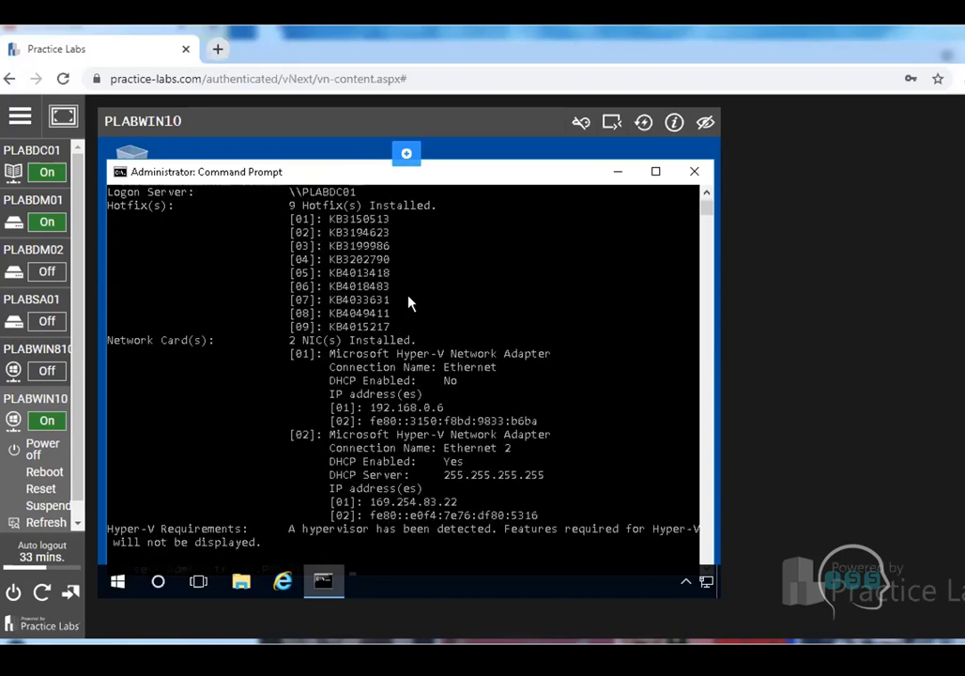
click(707, 193)
scroll(707, 194, up, 3)
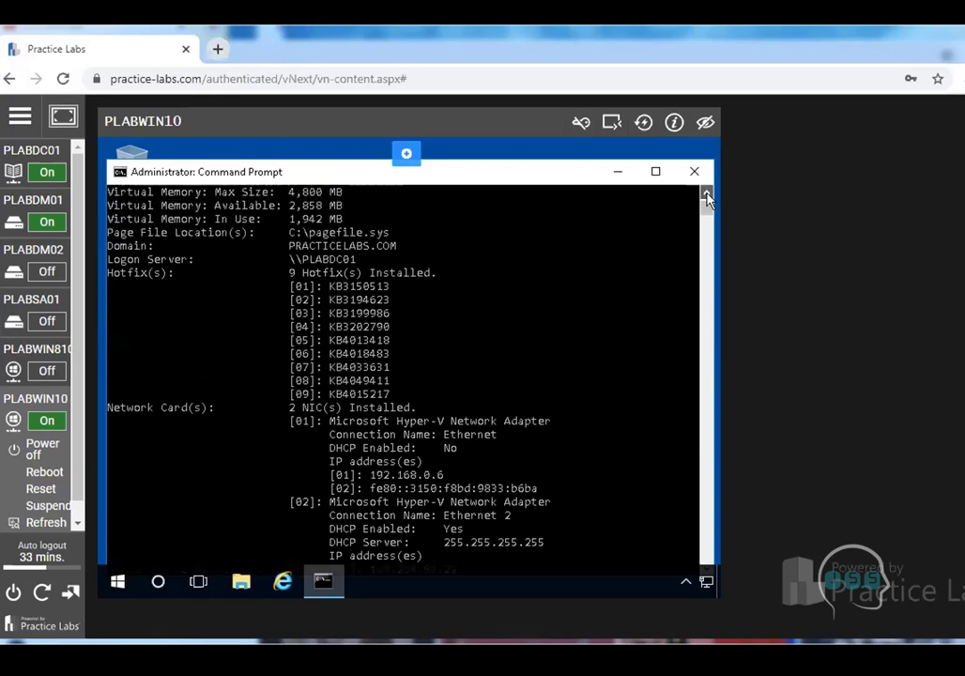
scroll(707, 197, up, 3)
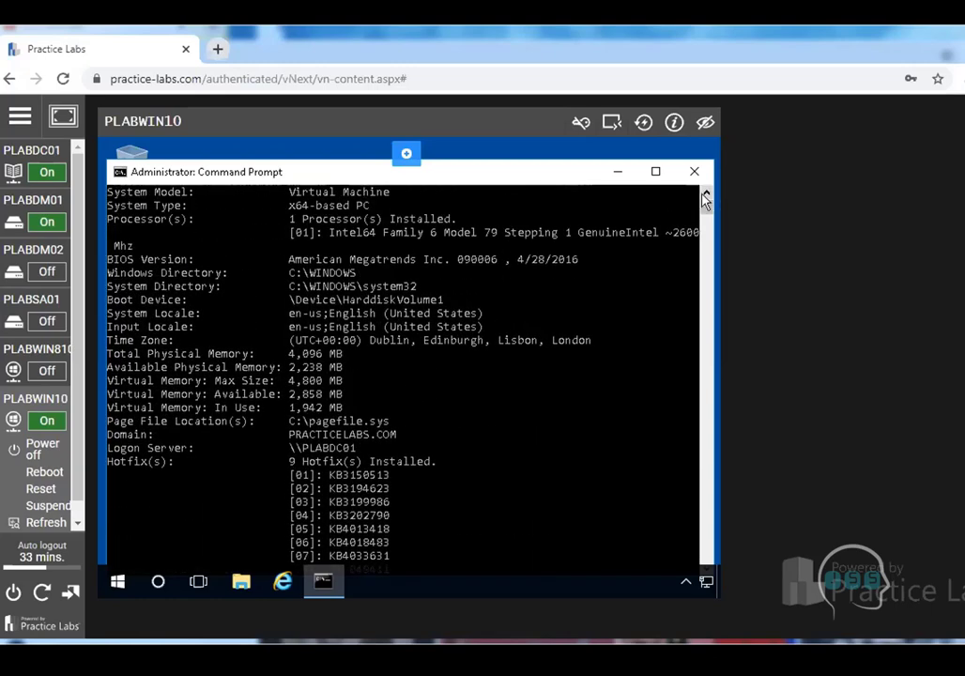
click(120, 438)
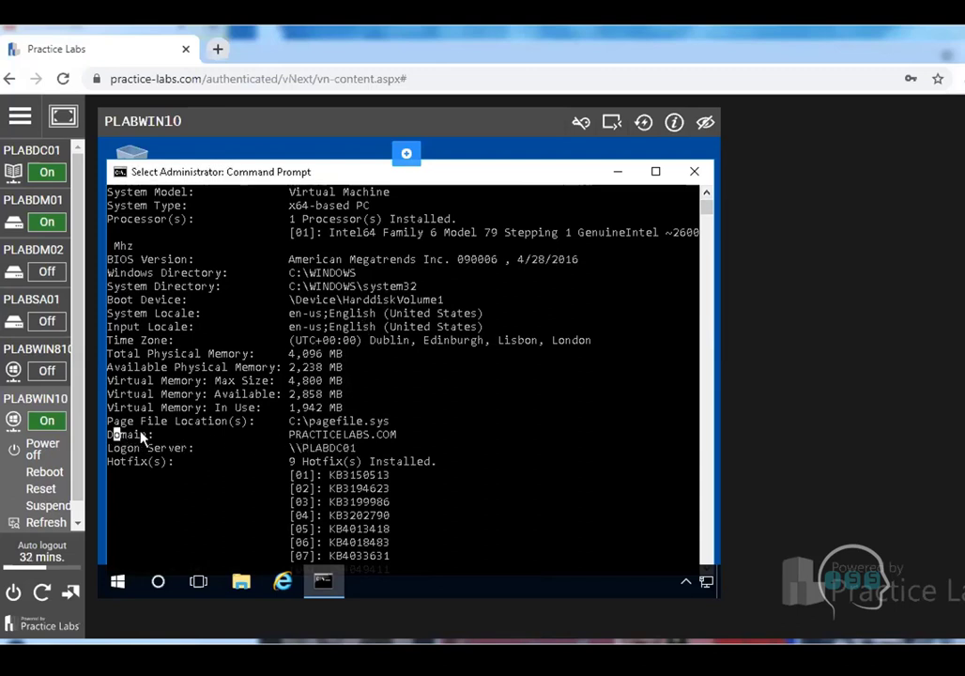
click(460, 434)
Scroll the systeminfo output up to Host Name PLABWIN10 and its Windows 10 Enterprise details.
click(708, 196)
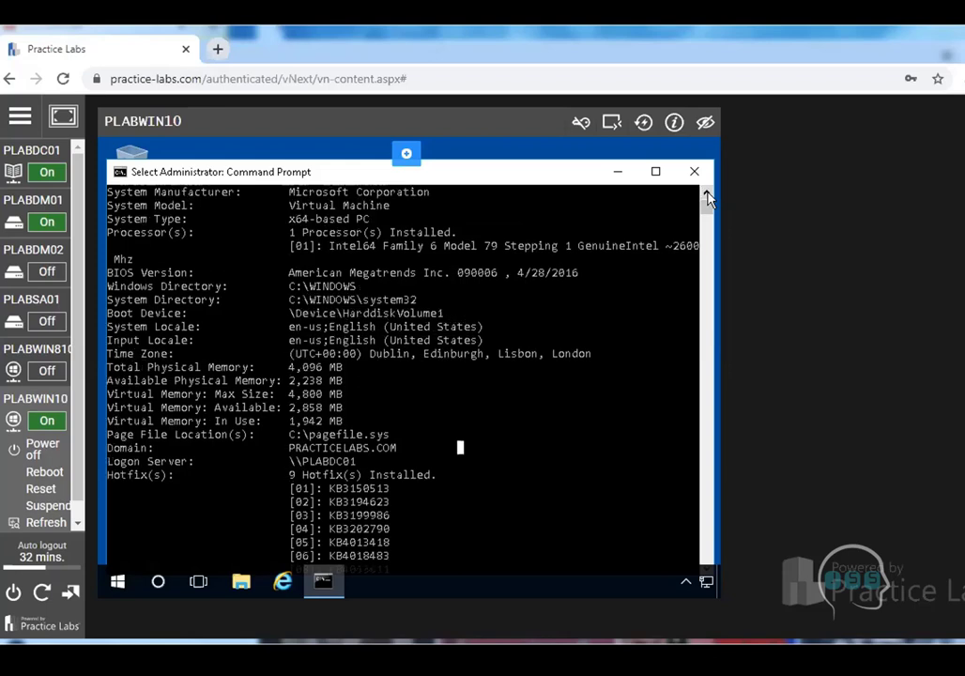
click(708, 196)
click(708, 197)
click(708, 196)
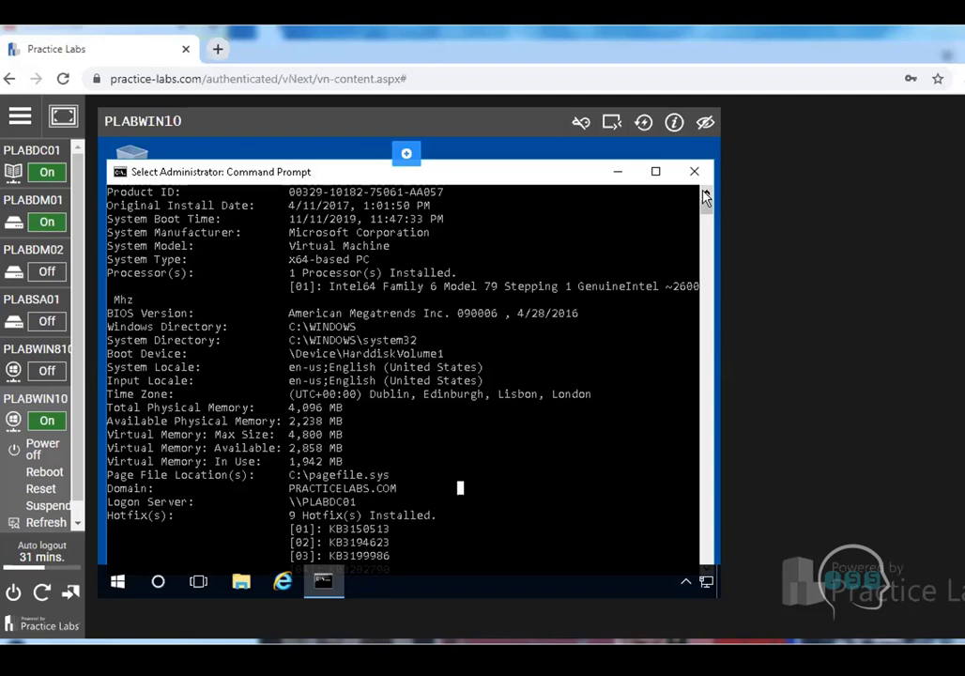
click(707, 196)
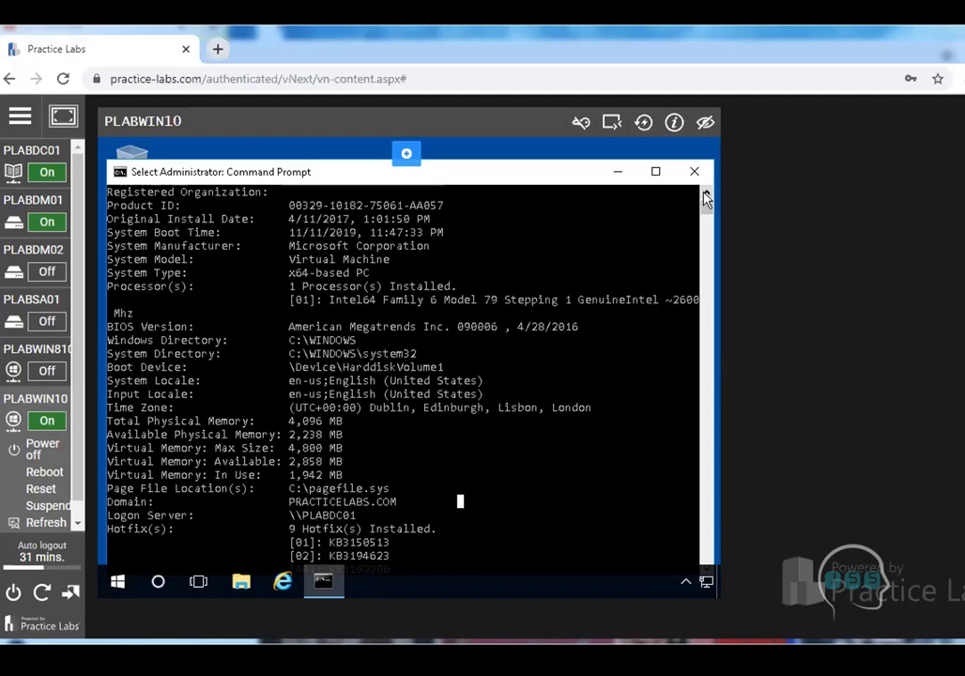
click(707, 196)
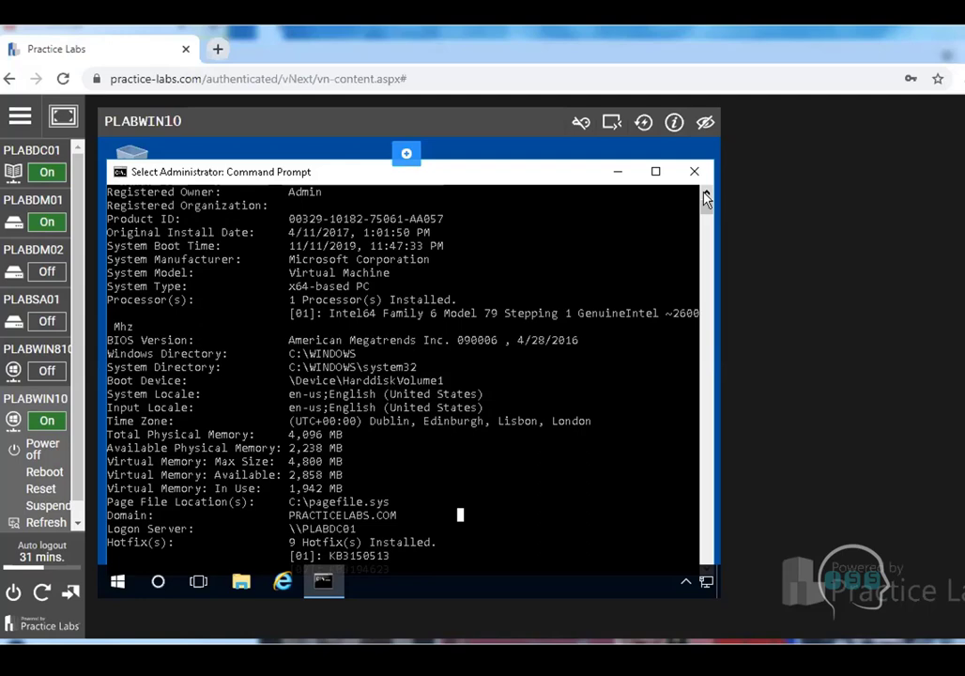
click(706, 196)
click(706, 196)
click(707, 196)
click(706, 196)
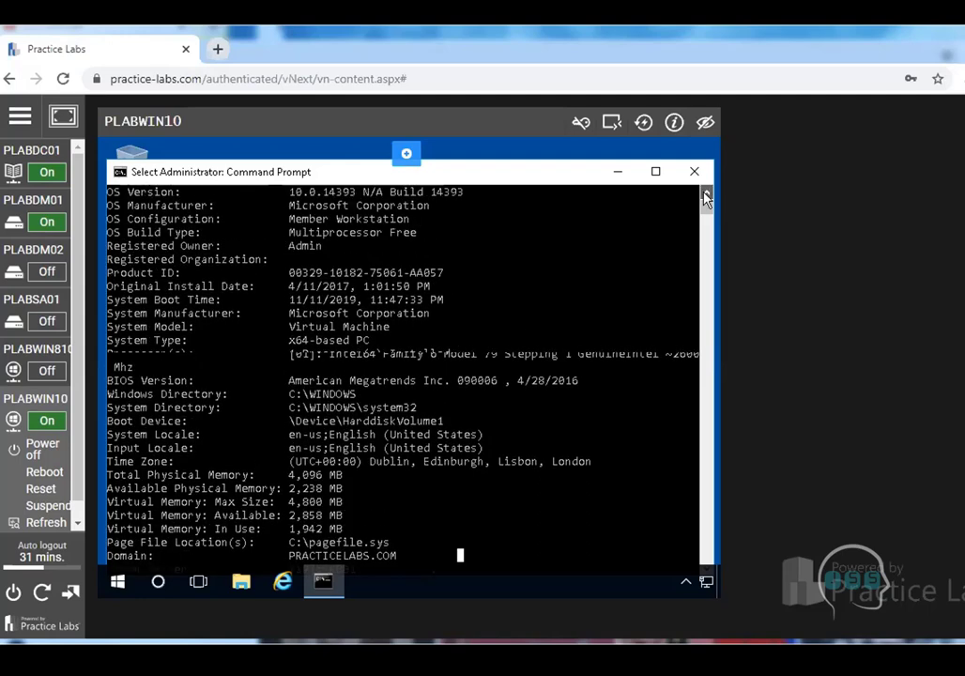
click(706, 197)
click(707, 196)
click(707, 196)
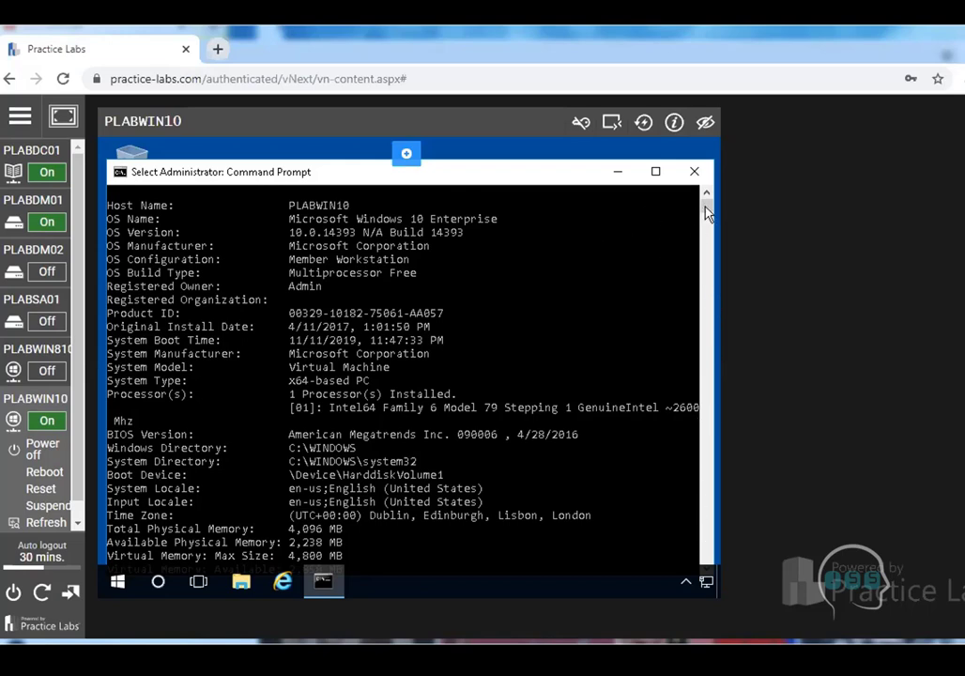
Scroll down to the end of the output, showing both network adapters and the Hyper-V note.
drag(706, 214, 706, 191)
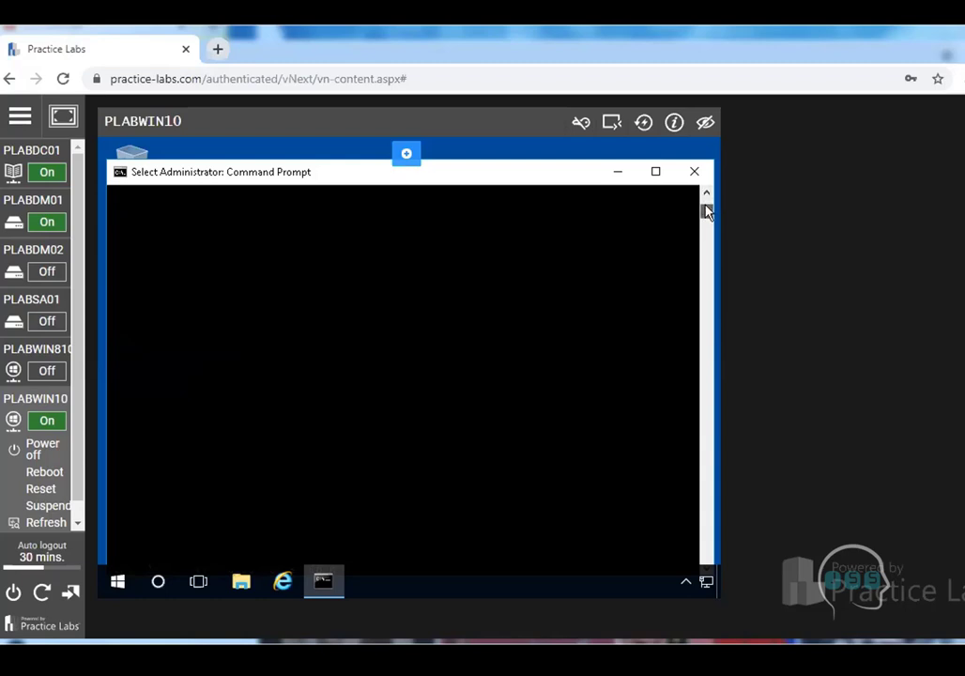
drag(705, 209, 706, 196)
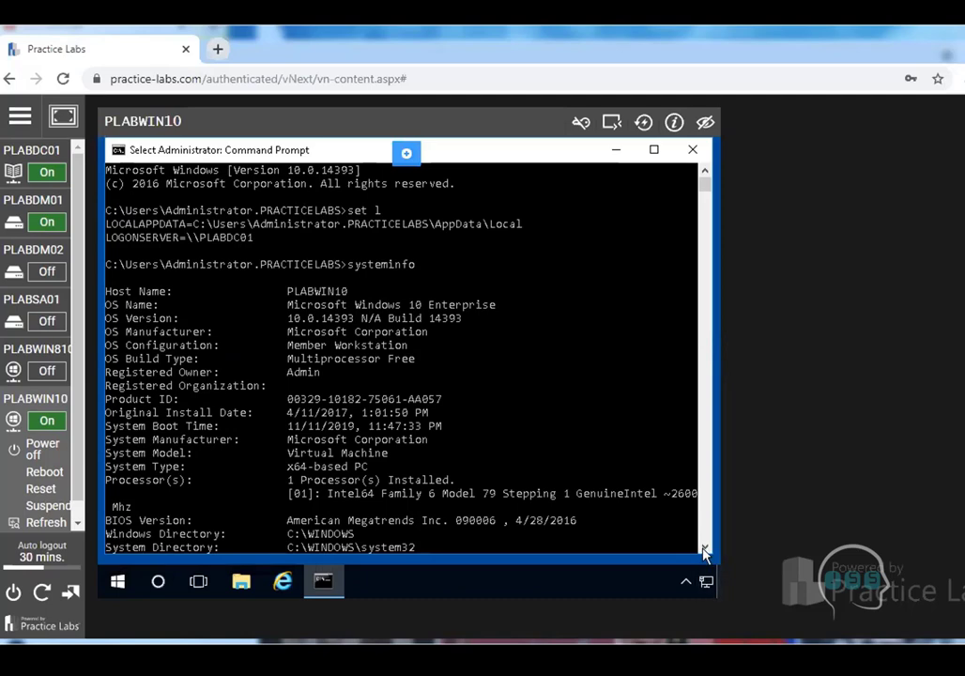
scroll(705, 551, down, 1)
scroll(706, 551, down, 5)
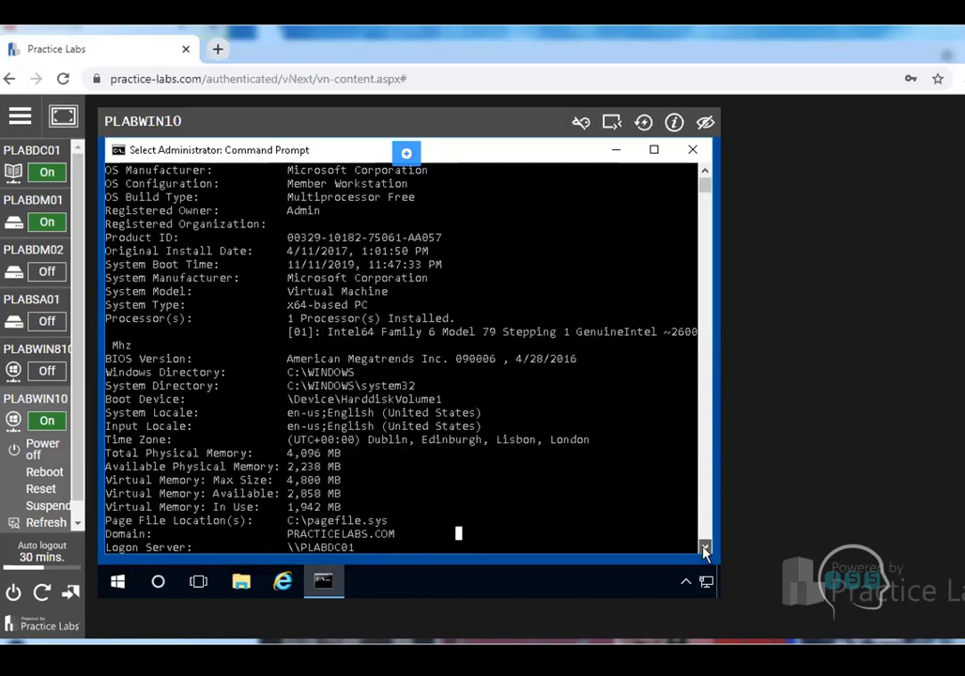
scroll(705, 552, down, 2)
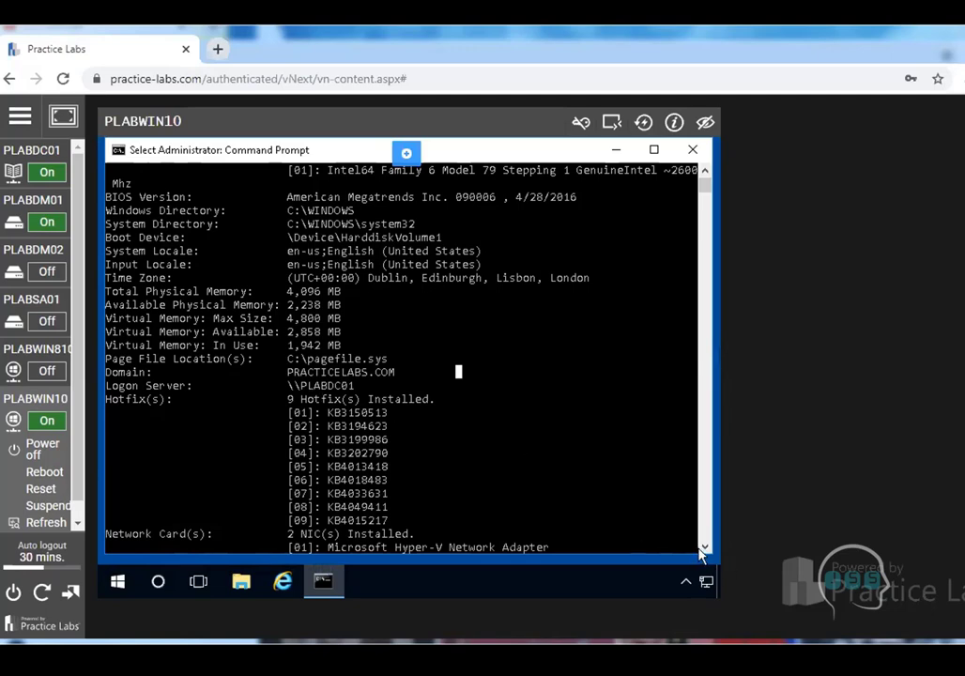
scroll(704, 549, down, 1)
scroll(704, 549, down, 3)
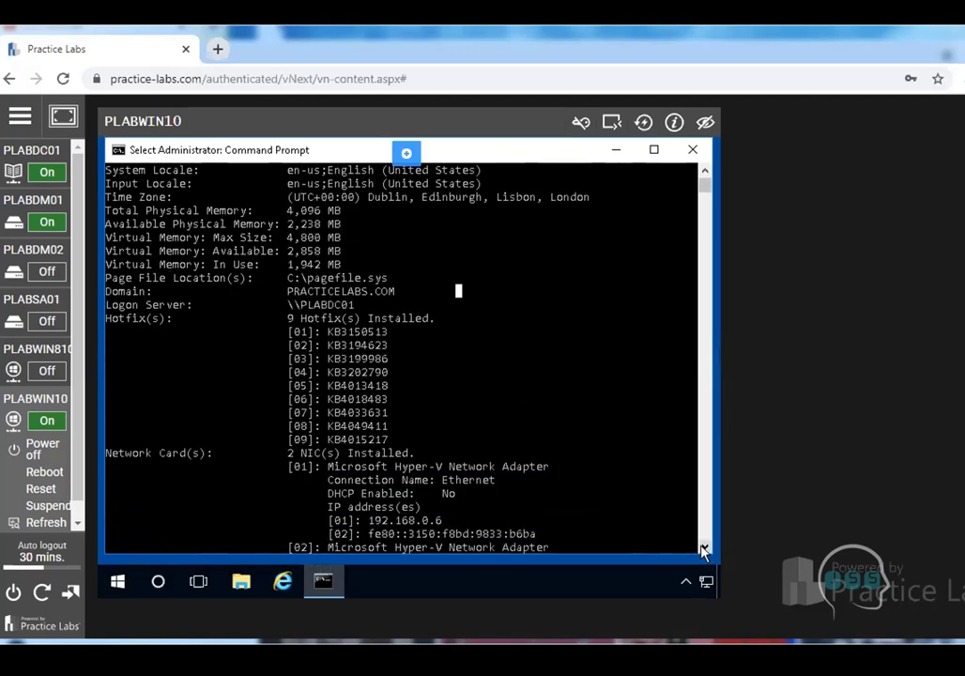
scroll(704, 549, down, 8)
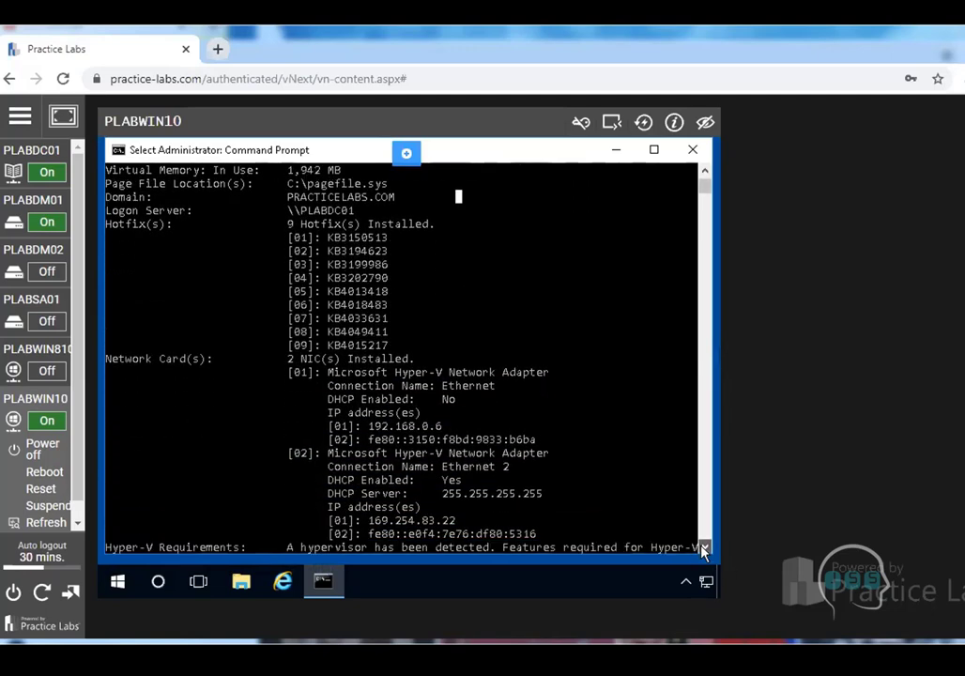
Run 'nslookup plabdc01', correcting the mistyped host name before executing.
key(Return)
scroll(550, 474, down, 1)
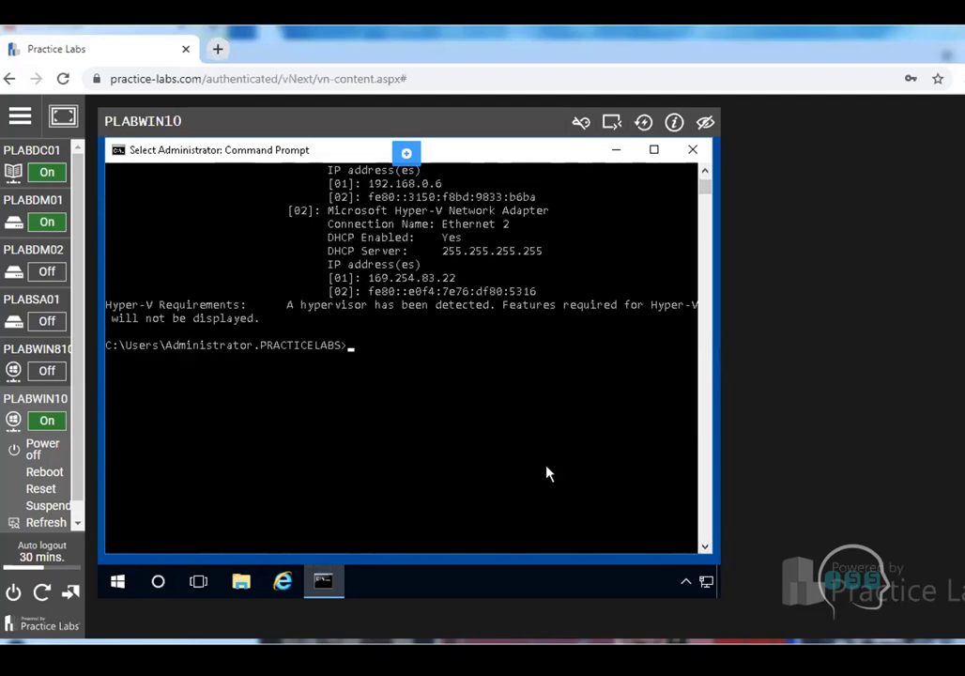
text(ns)
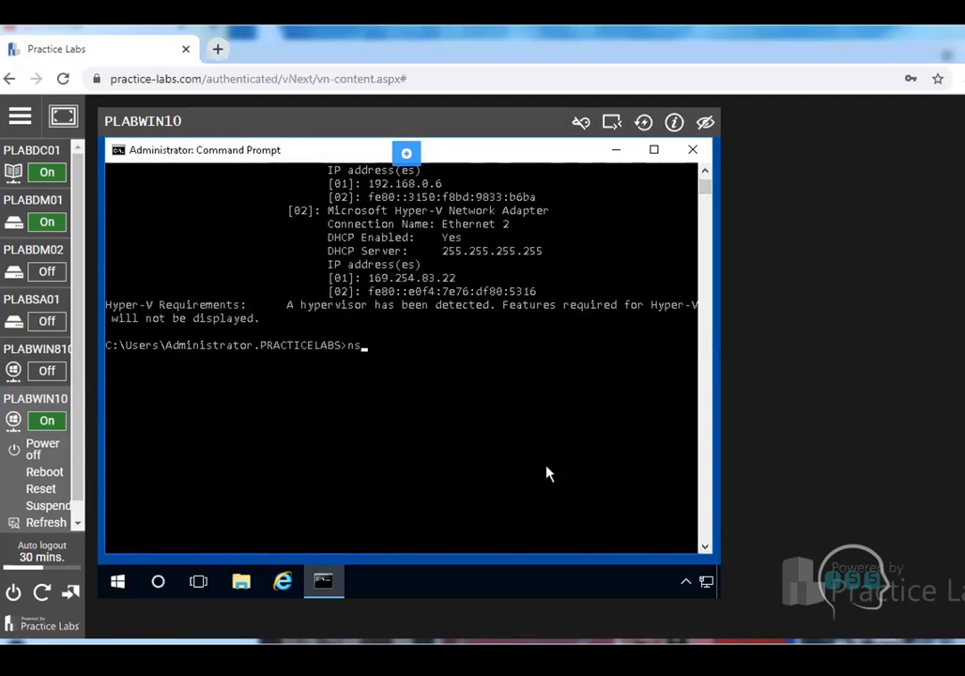
text(lookup plac)
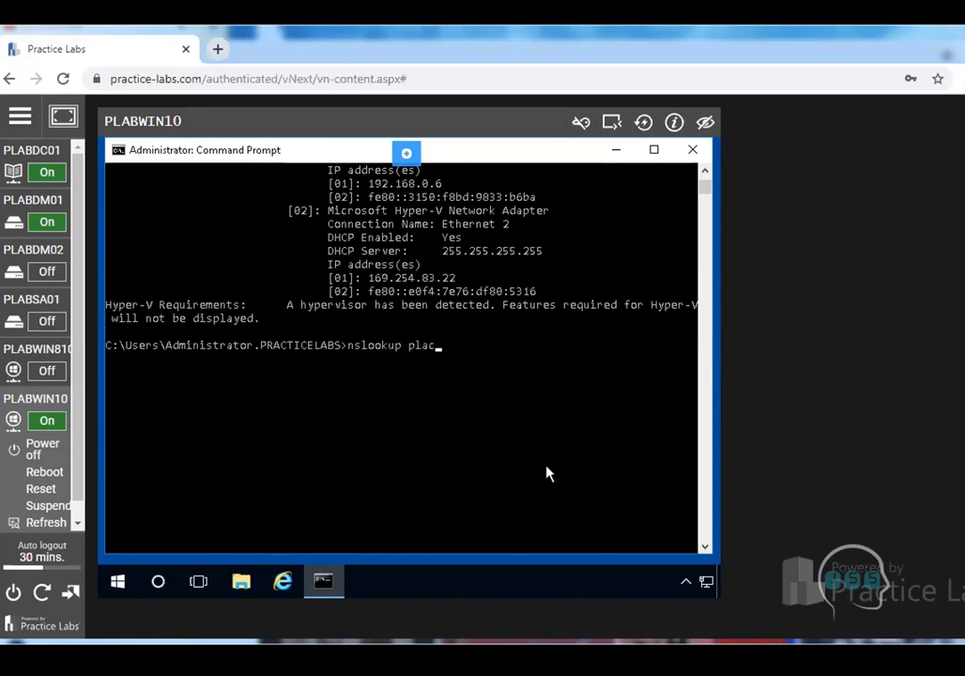
key(BackSpace)
text(bdc01)
key(Return)
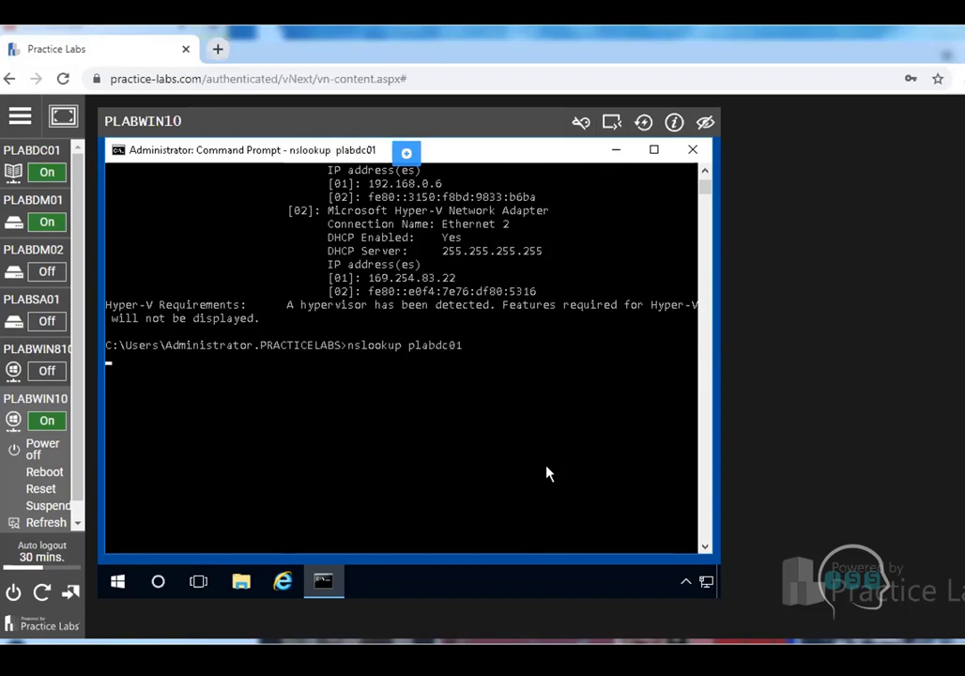
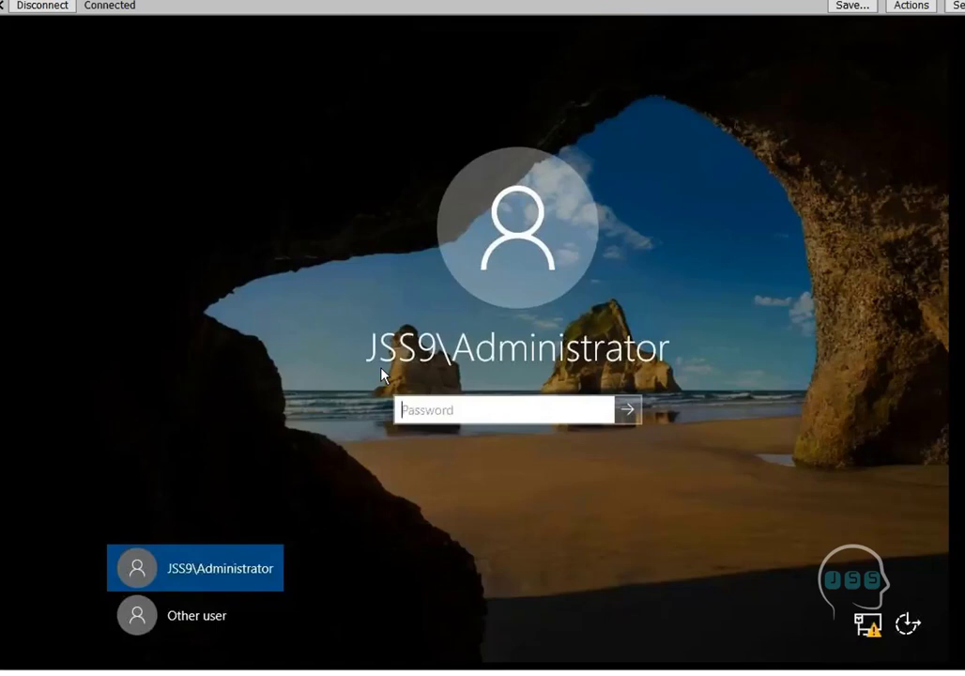
Choose 'Other user' on the lock screen to get an empty user name and password prompt for JSS9.
click(199, 624)
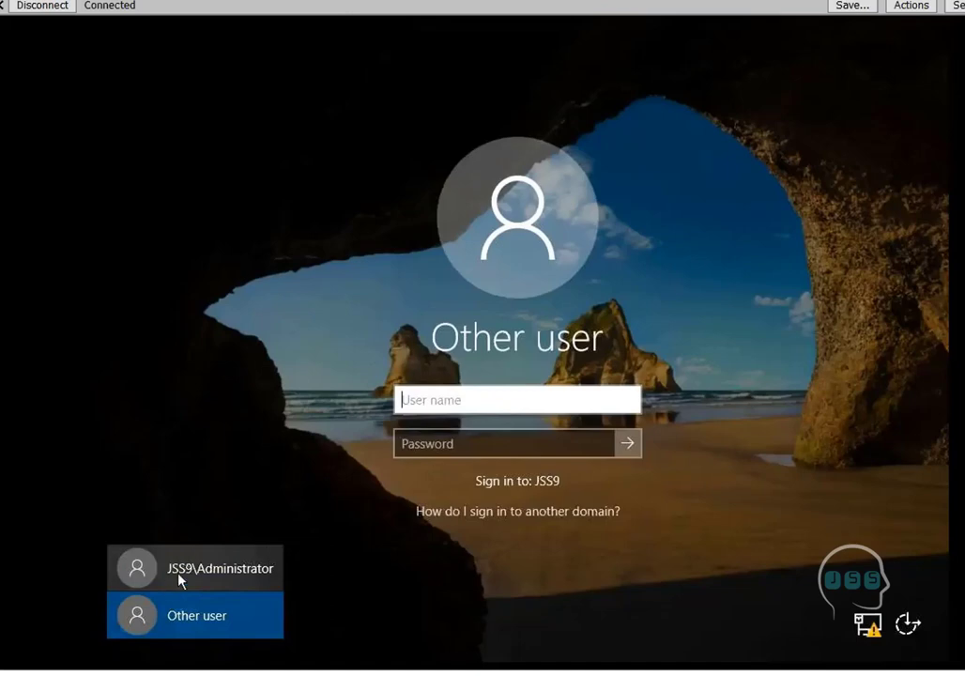
Pick the Administrator tile and submit the account password twice; both attempts are rejected as incorrect.
click(169, 584)
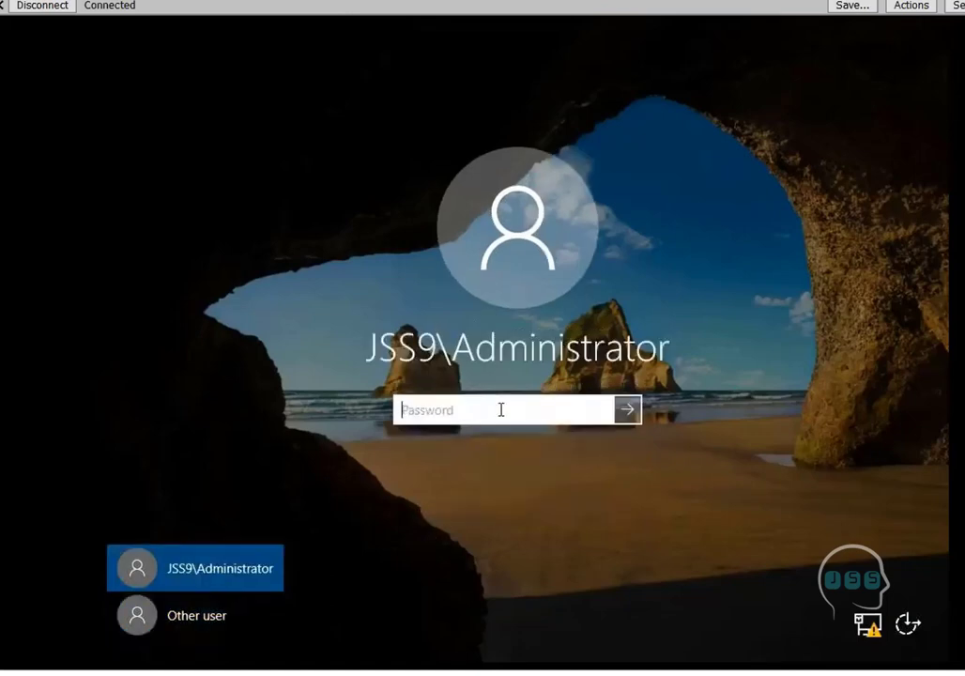
text(••••••••••)
key(Return)
click(516, 452)
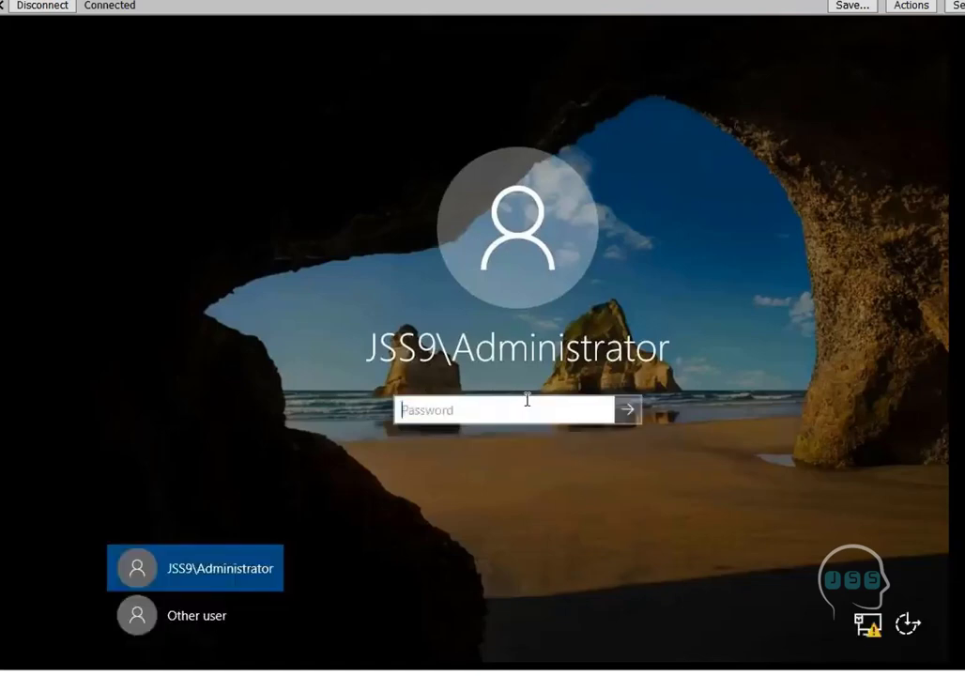
text(•••••••••••)
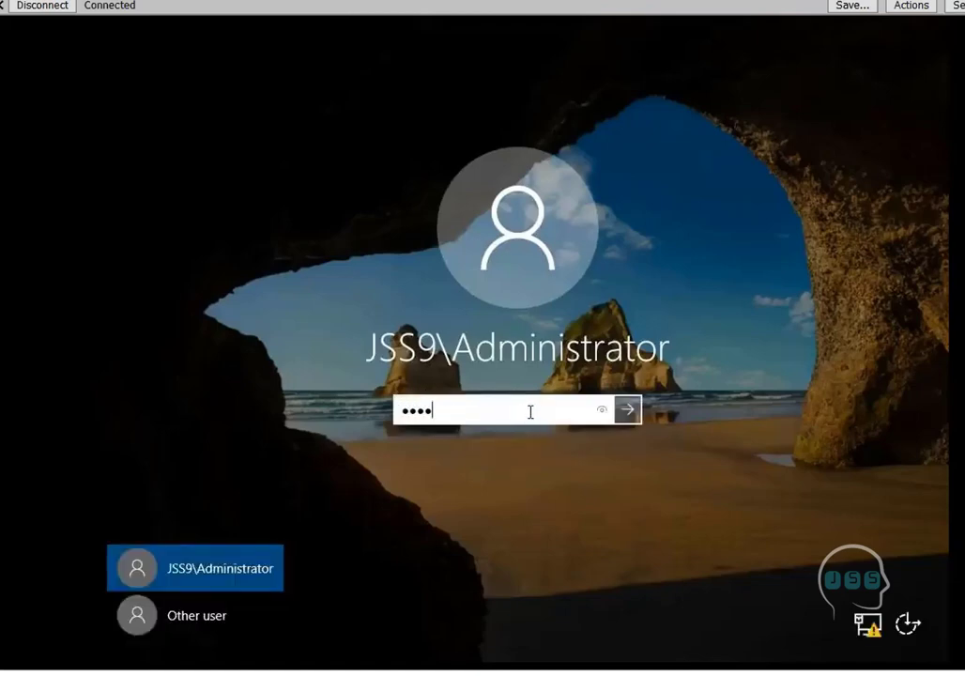
key(Return)
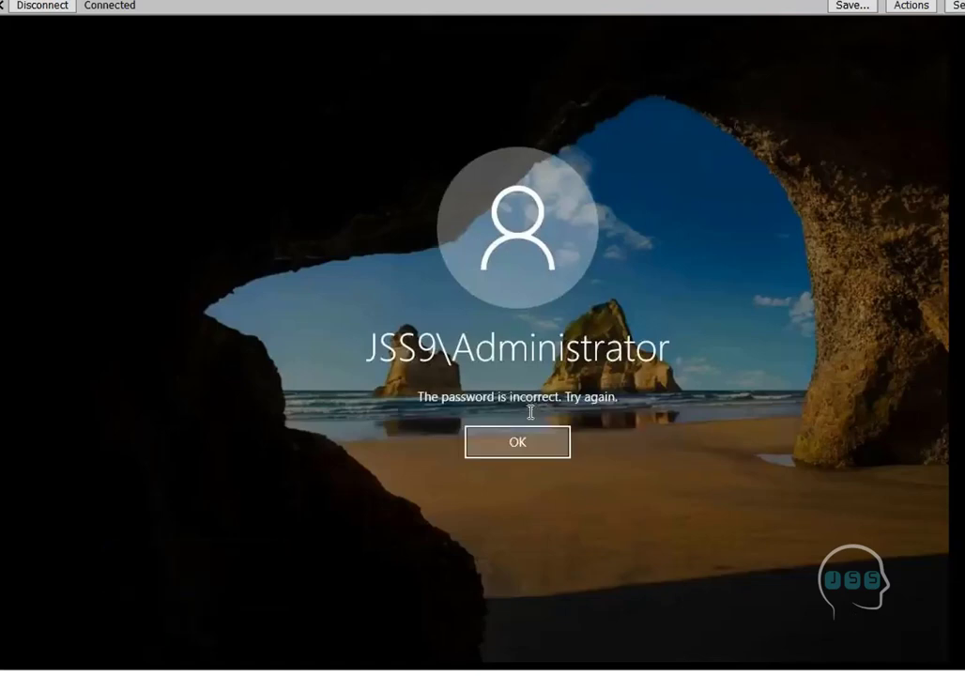
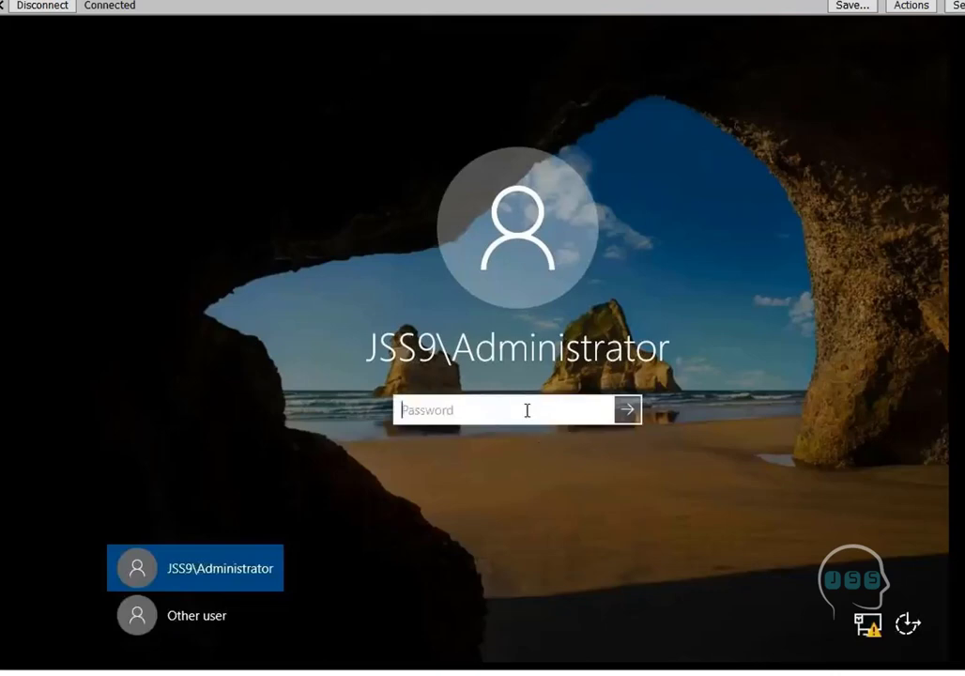
Sign in to the dc300 server as JSS9\Administrator with the domain admin password.
text(•••••••••••)
key(Return)
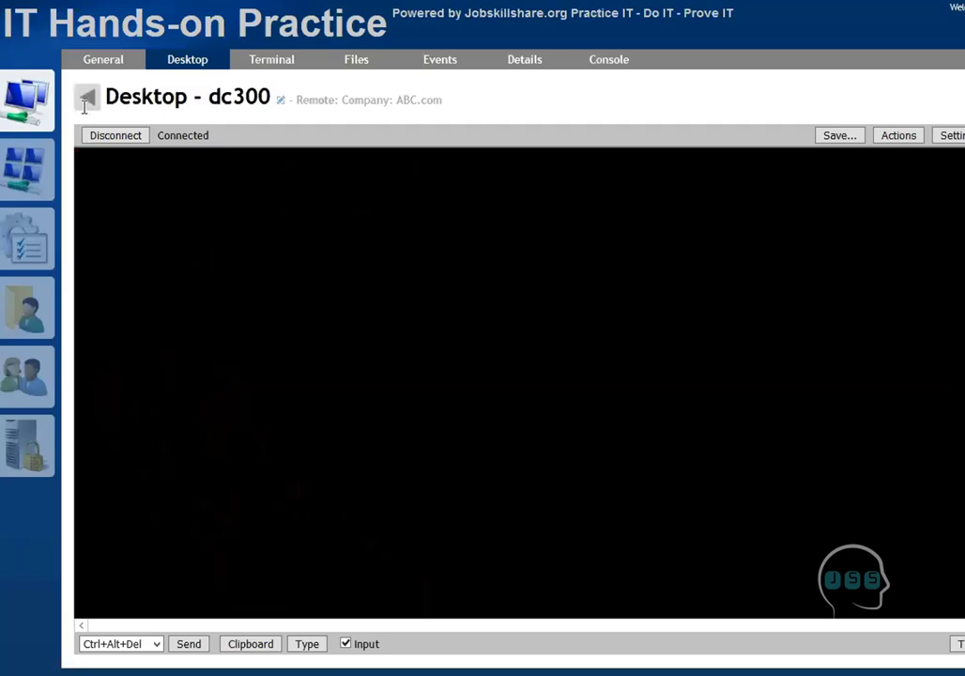
Reconnect to the dc300 desktop and launch Active Directory Users and Computers from Server Manager Tools.
click(85, 102)
scroll(216, 525, down, 1)
click(173, 586)
click(213, 625)
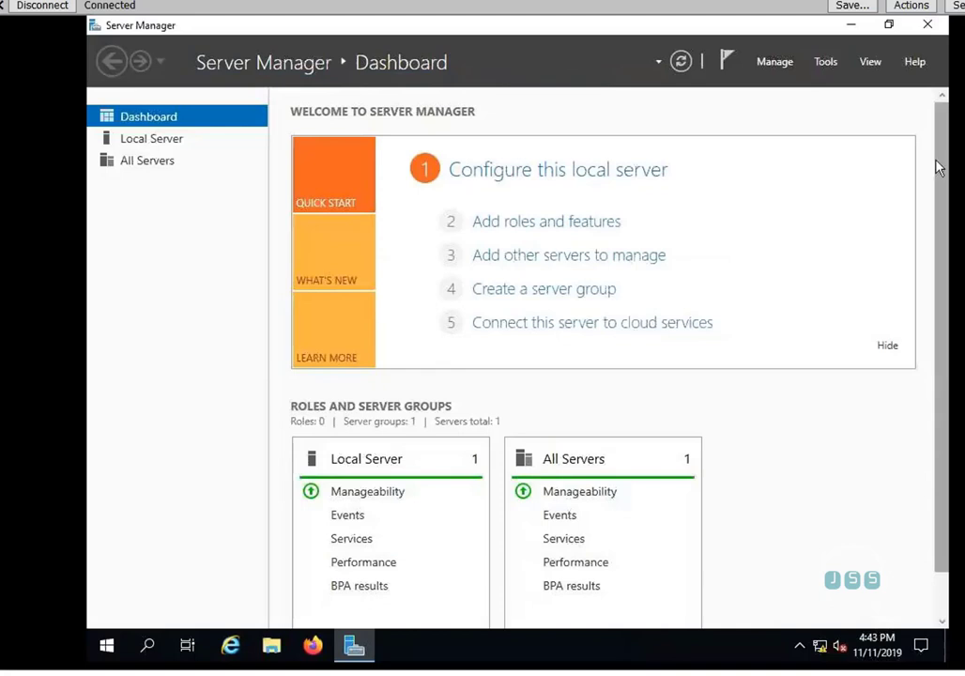
click(827, 63)
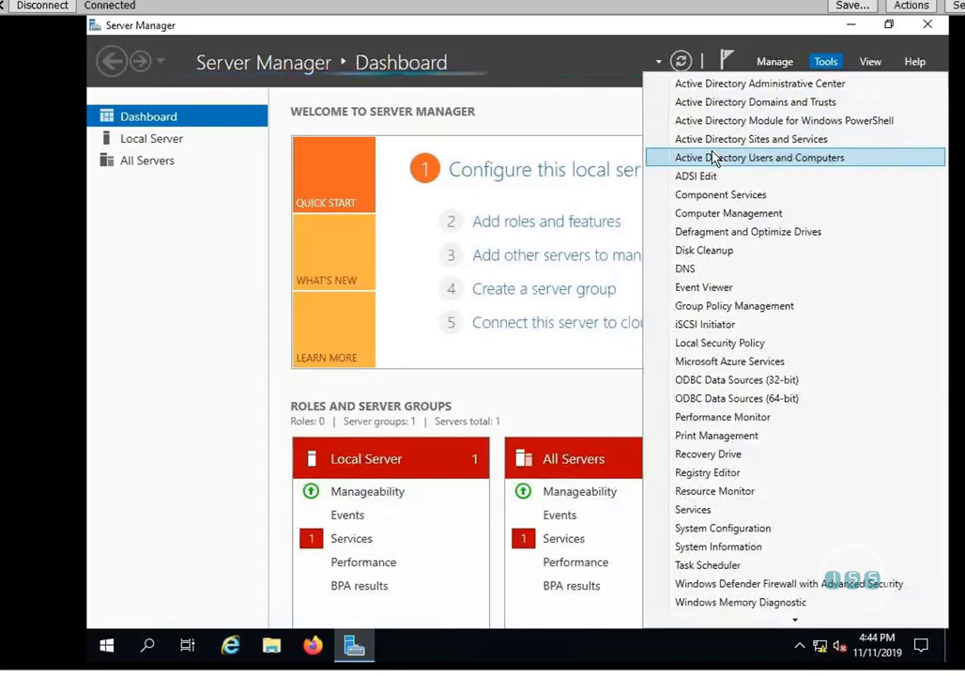
click(717, 159)
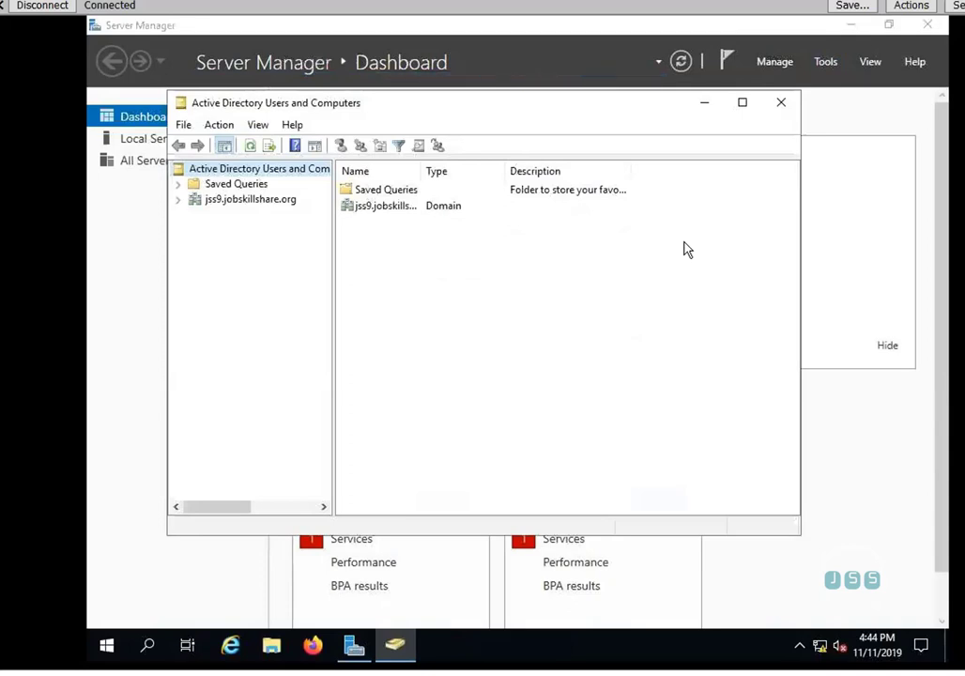
Maximize the console, expand jss9.jobskillshare.org and select its Users container.
click(746, 107)
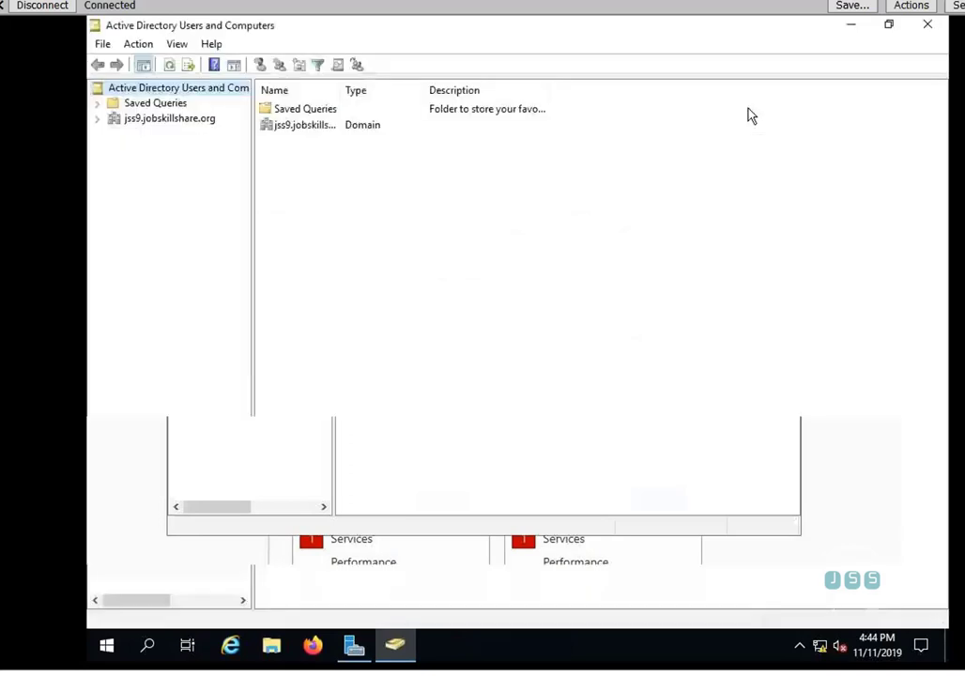
click(96, 119)
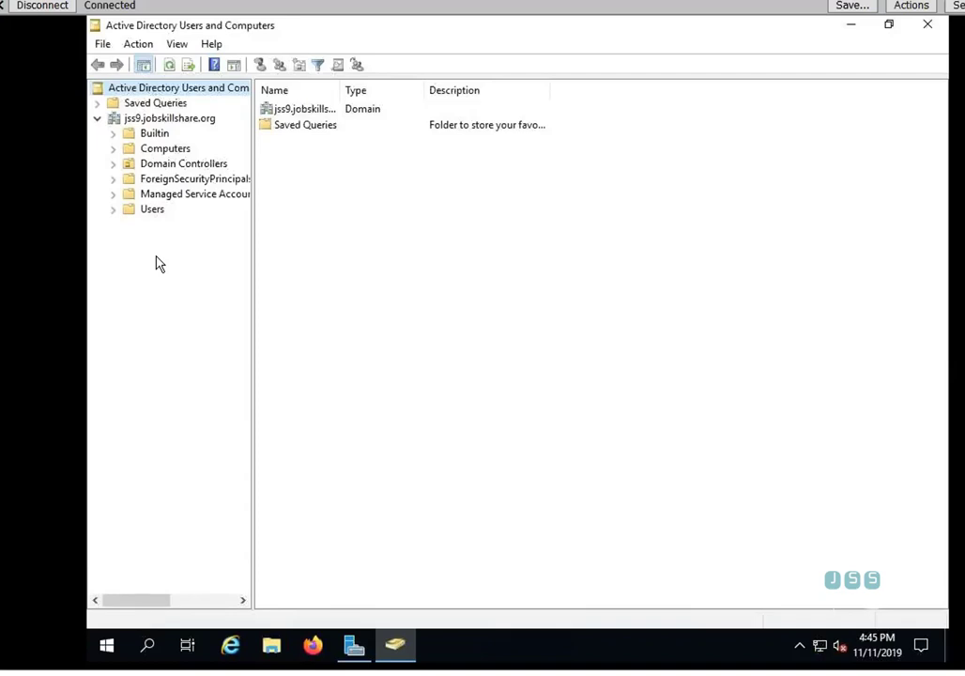
click(131, 214)
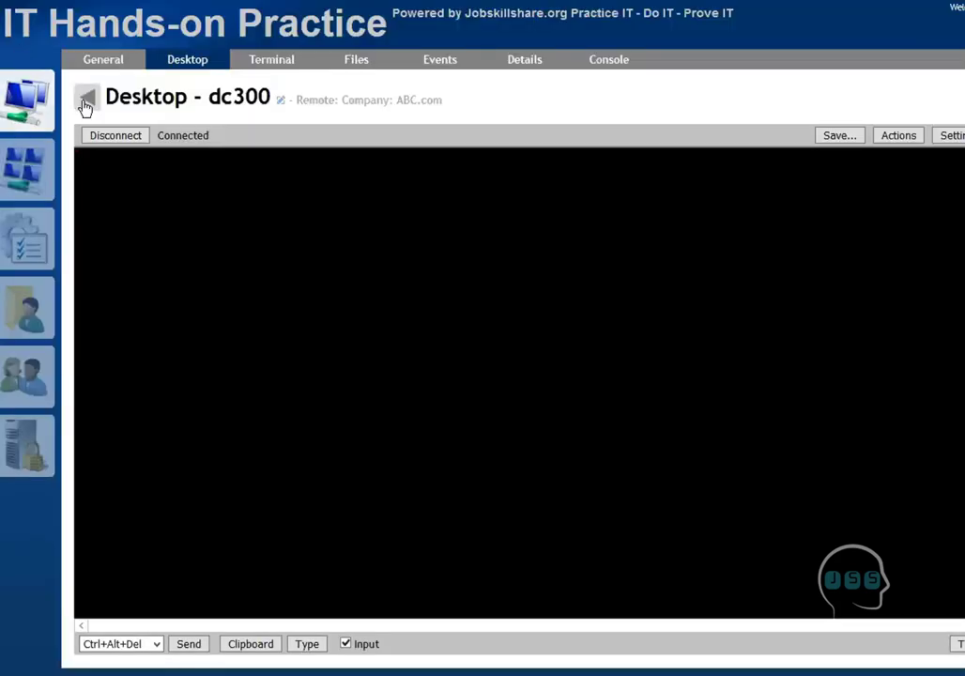
Reopen the dc300 remote desktop from the lab list twice until the Users container shows.
click(83, 101)
scroll(241, 588, down, 5)
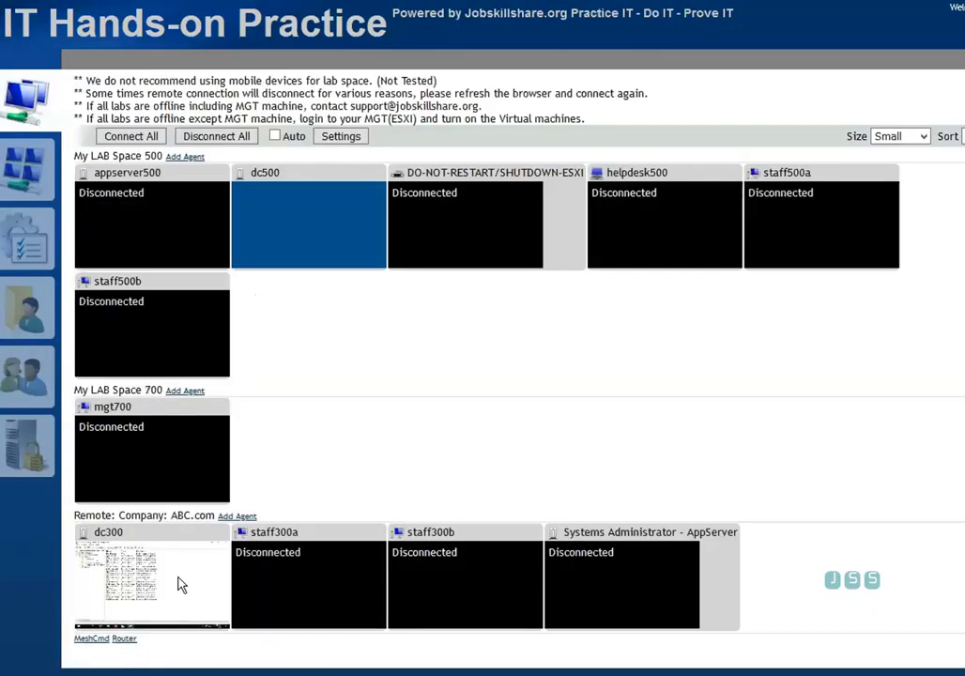
right_click(182, 582)
click(210, 616)
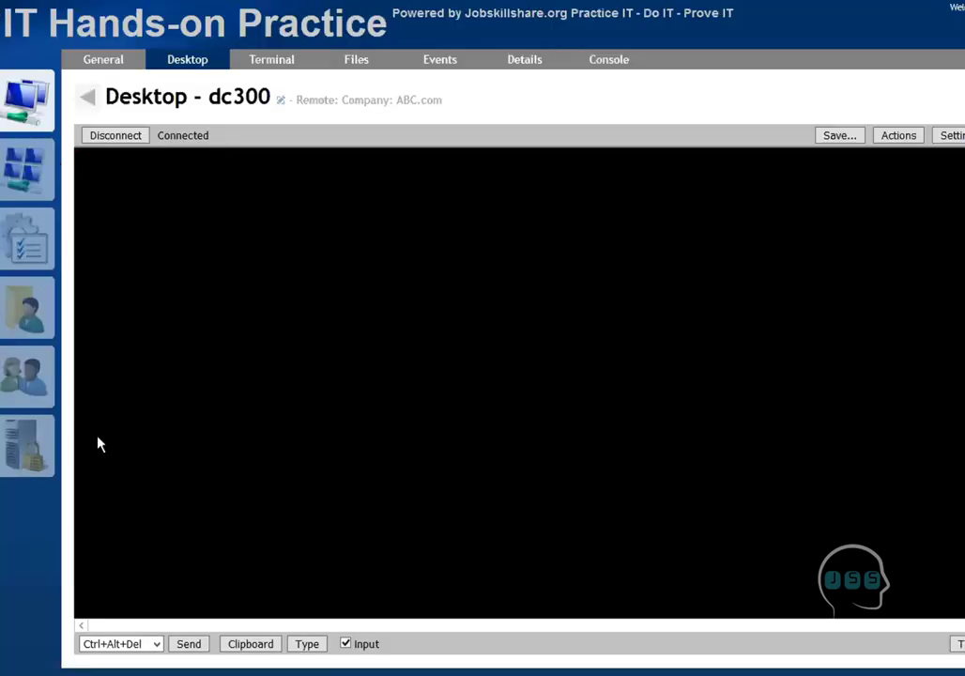
click(85, 94)
right_click(153, 553)
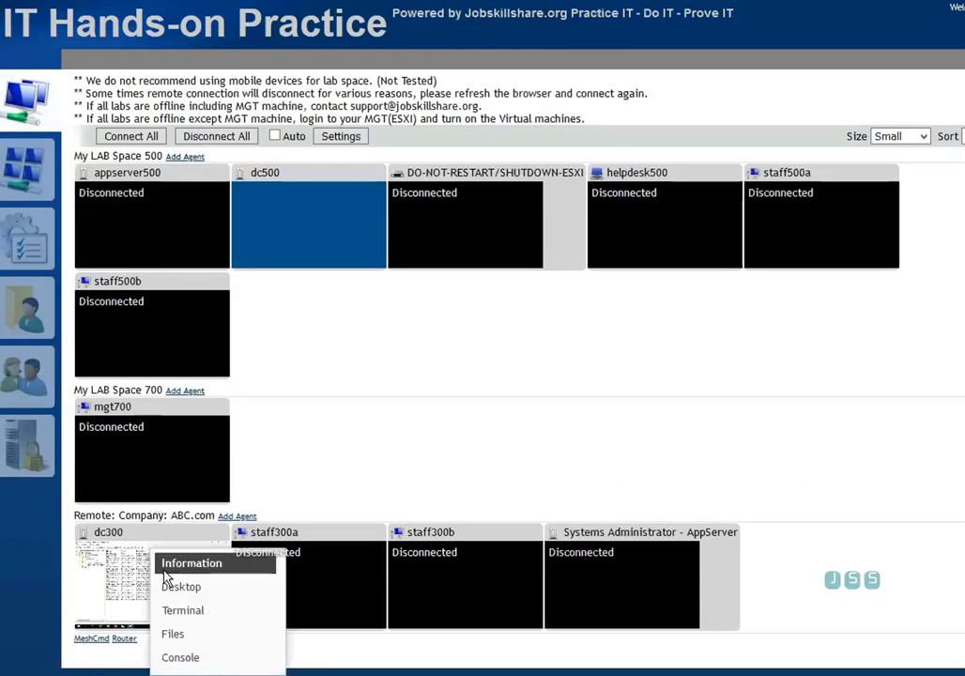
click(178, 587)
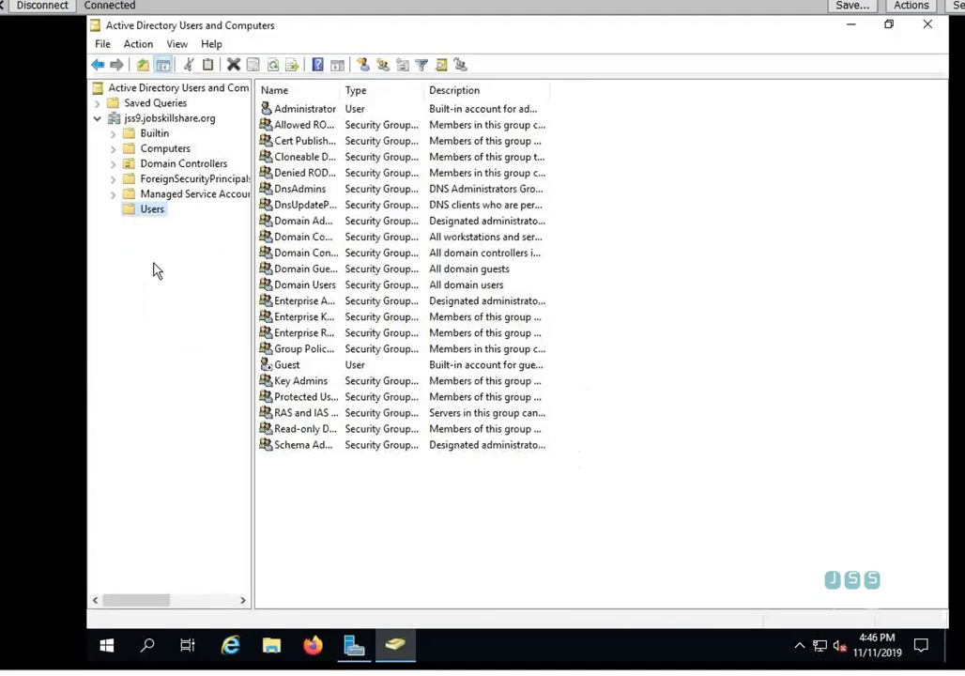
Create an organizational unit named staff under jss9.jobskillshare.org.
right_click(143, 121)
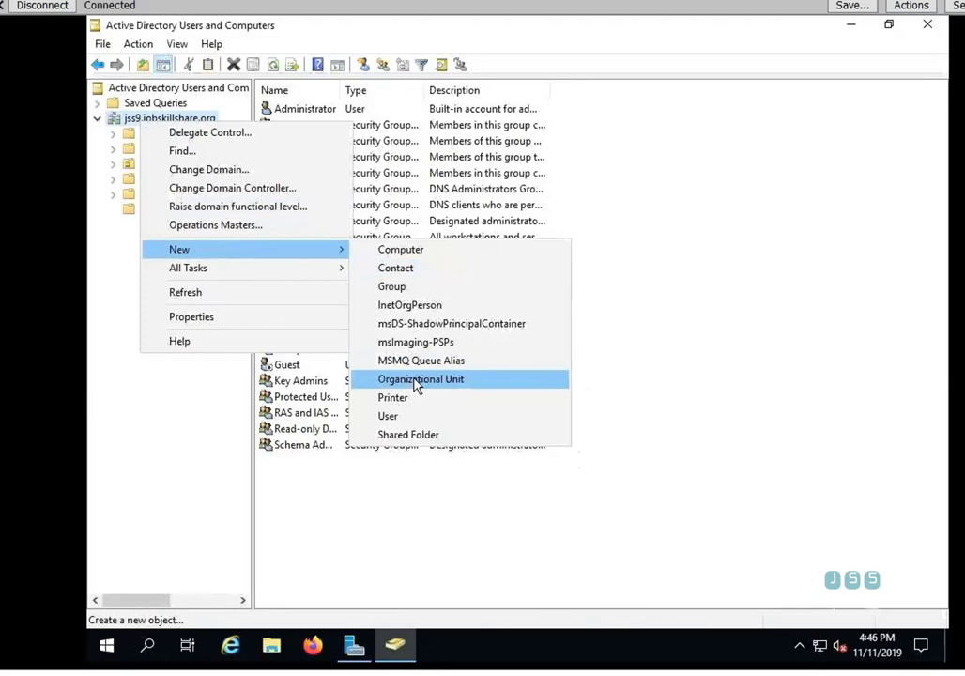
click(417, 380)
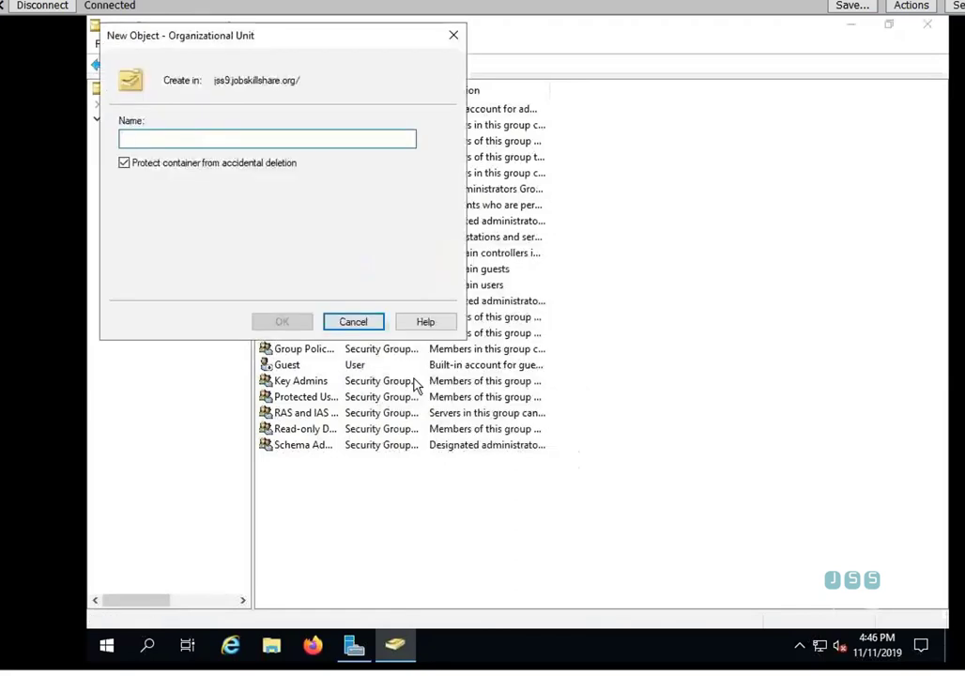
text(staff)
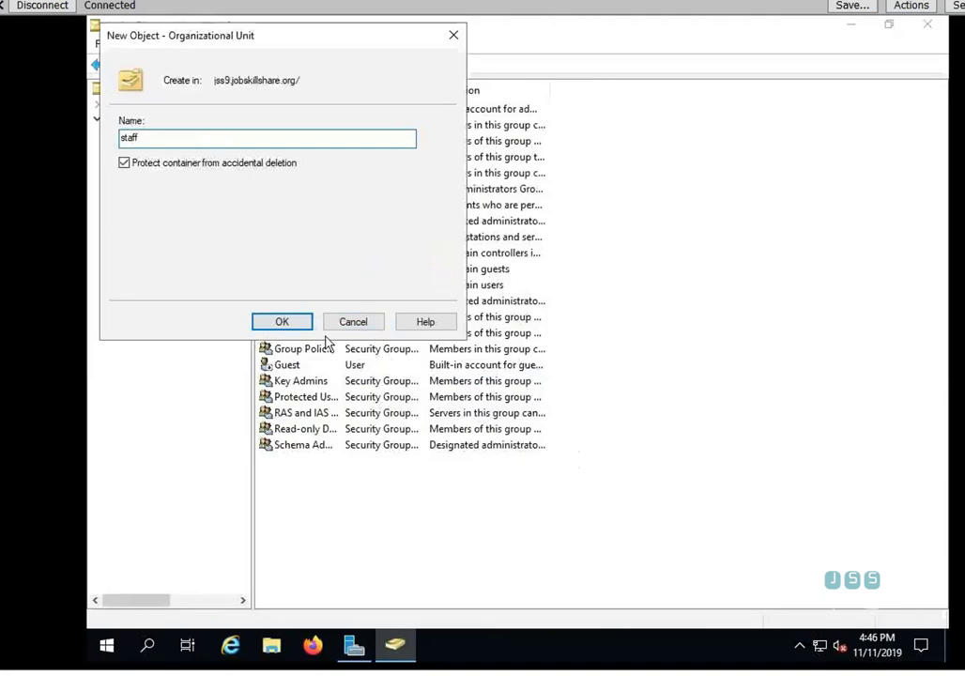
click(303, 325)
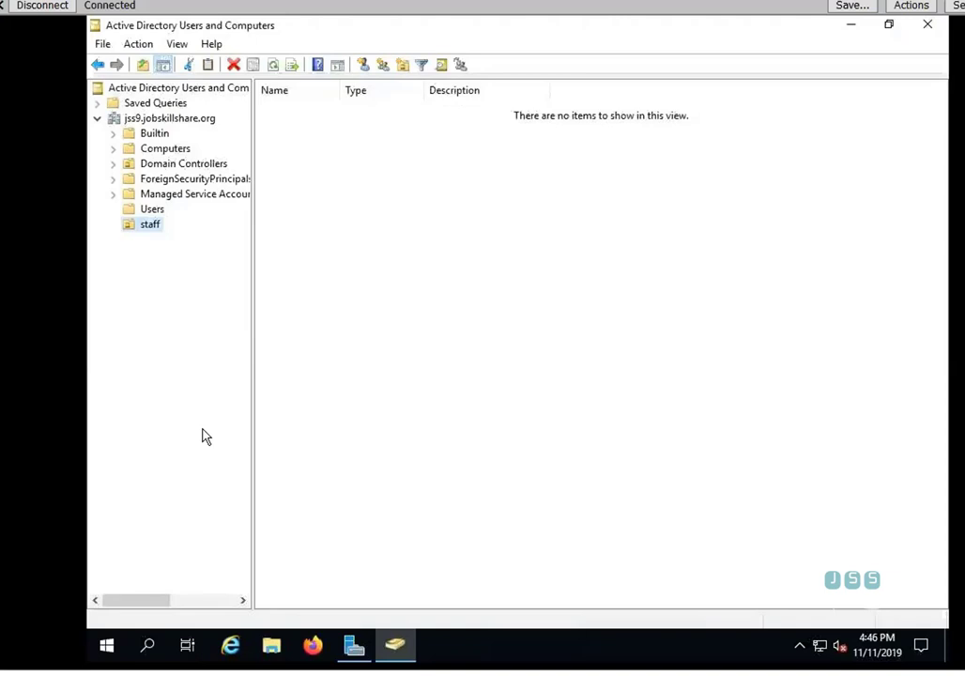
Compare the Users container with the new staff unit, ending on the empty staff unit.
click(151, 229)
click(150, 210)
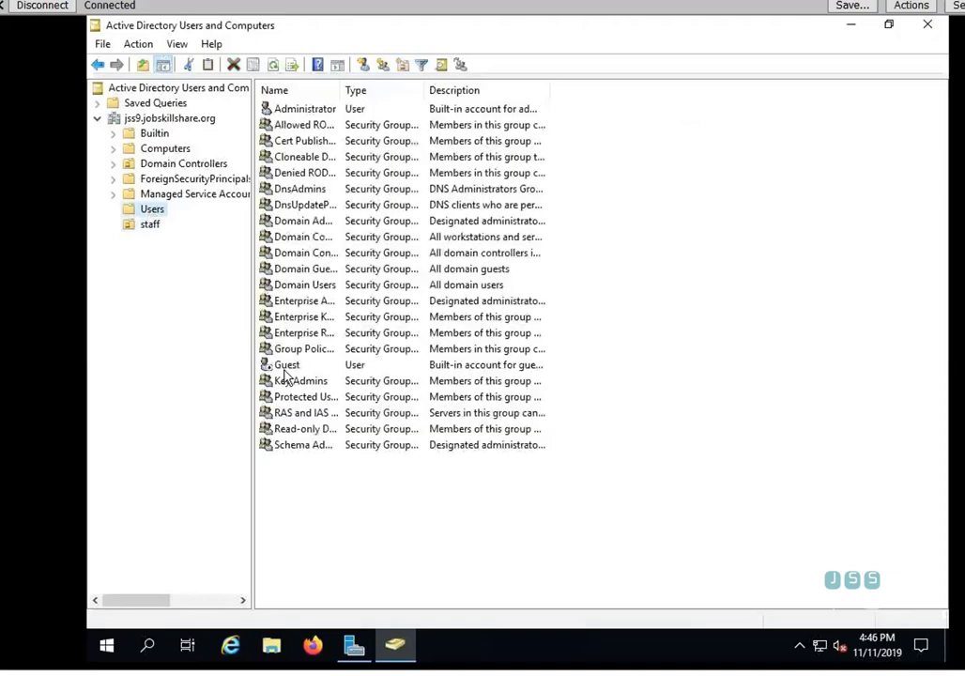
click(149, 229)
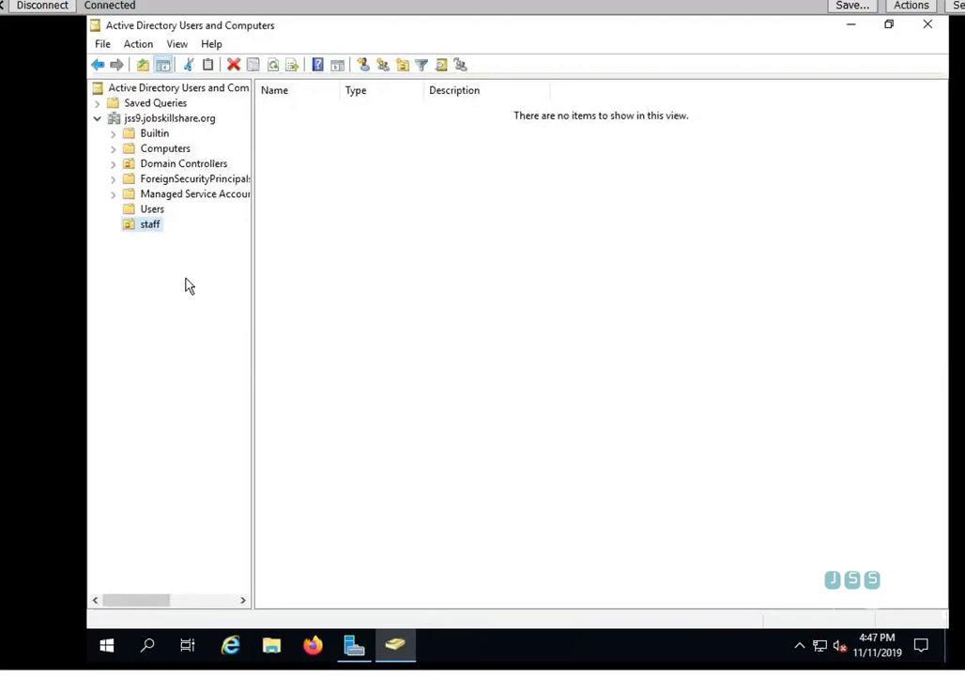
Browse the staff unit's right-click menus without choosing any option.
right_click(151, 233)
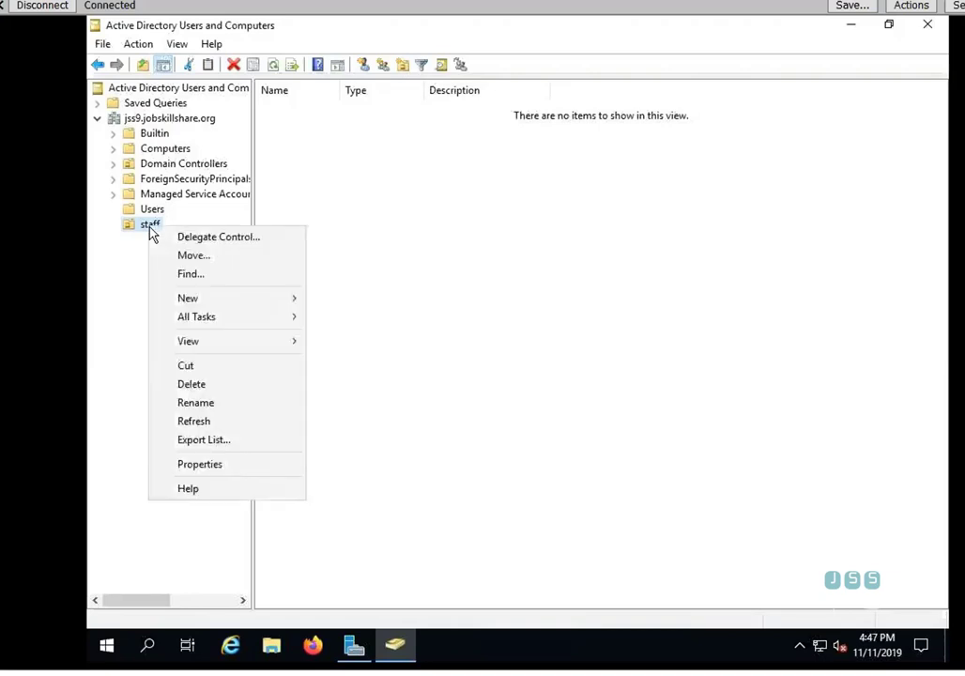
mouse_move(205, 301)
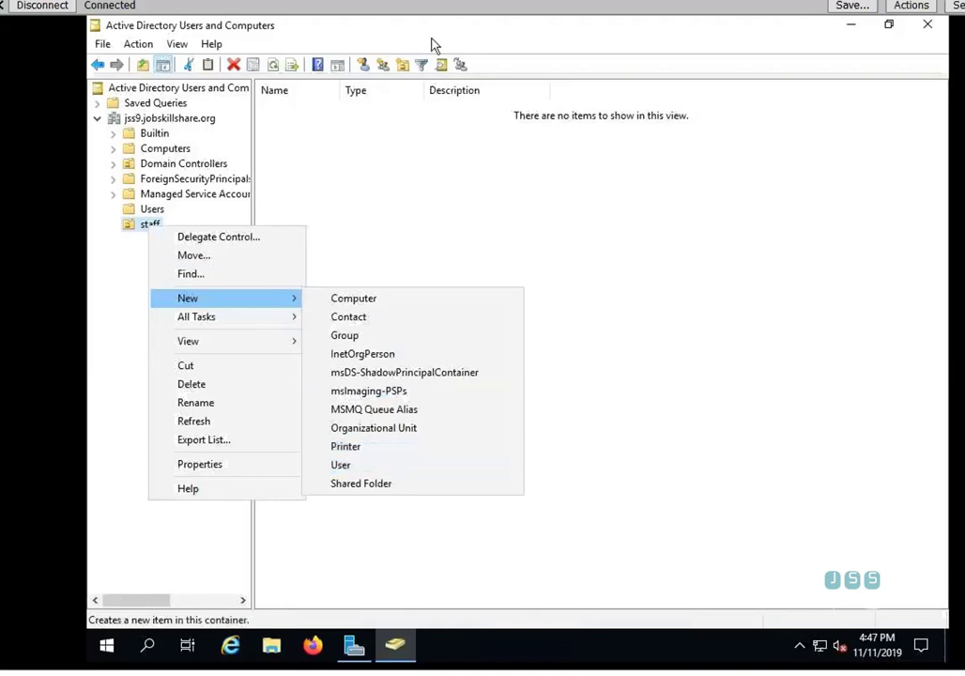
click(418, 192)
right_click(403, 238)
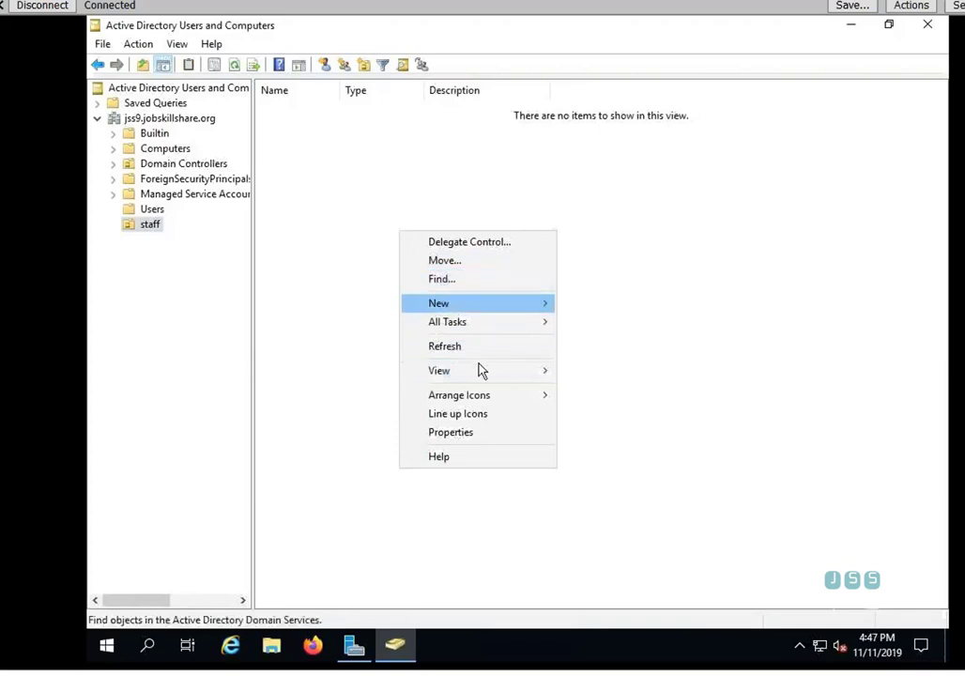
mouse_move(474, 312)
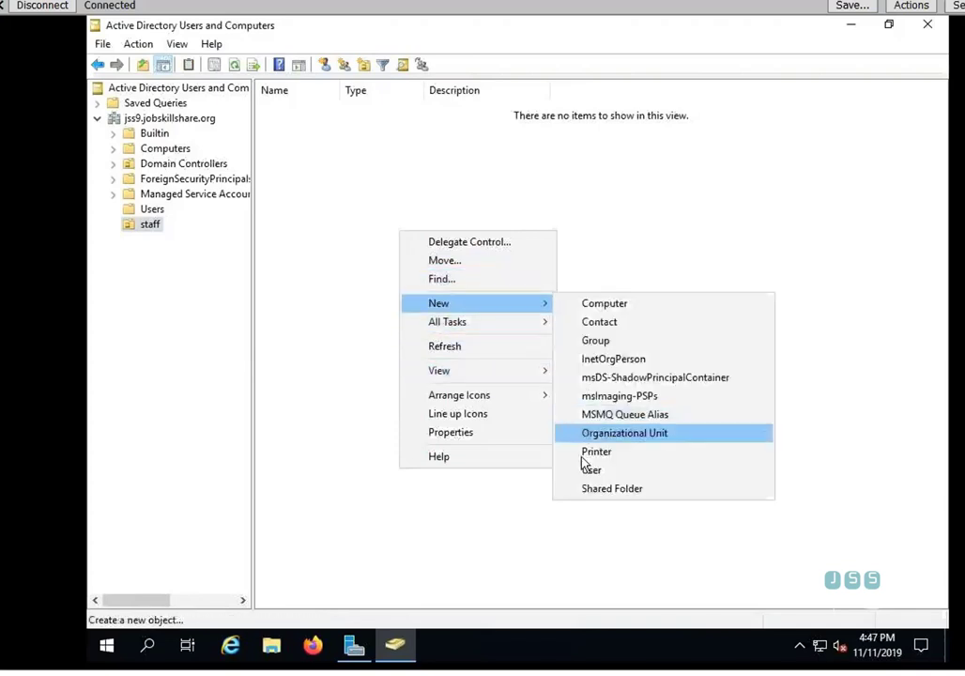
click(424, 97)
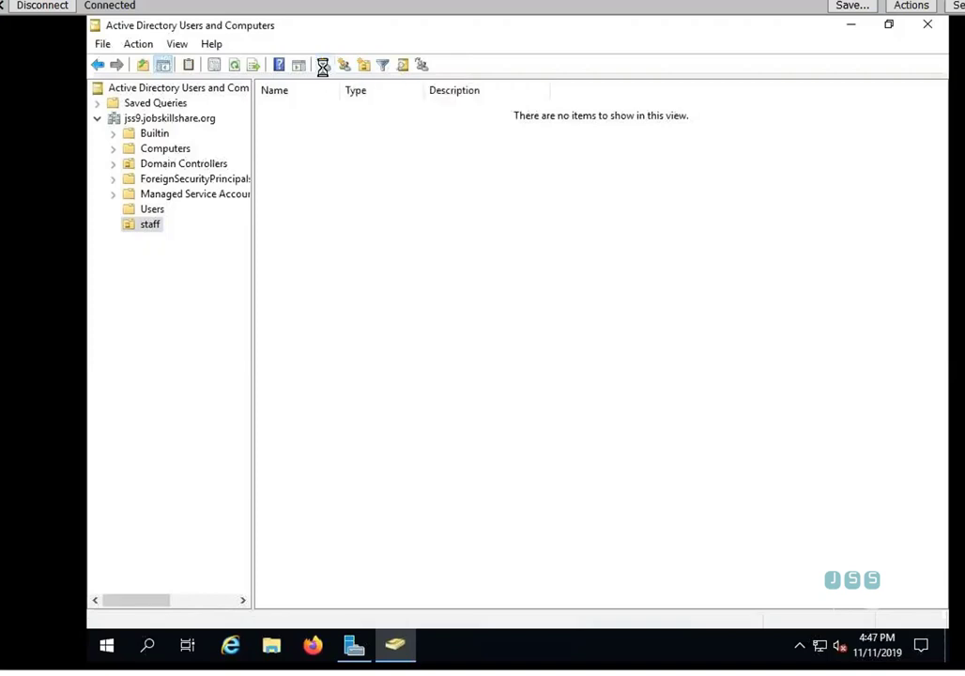
Start a new user in staff with first name helpdesk, then open Windows search.
click(324, 66)
drag(270, 37, 521, 157)
text(helpdesk)
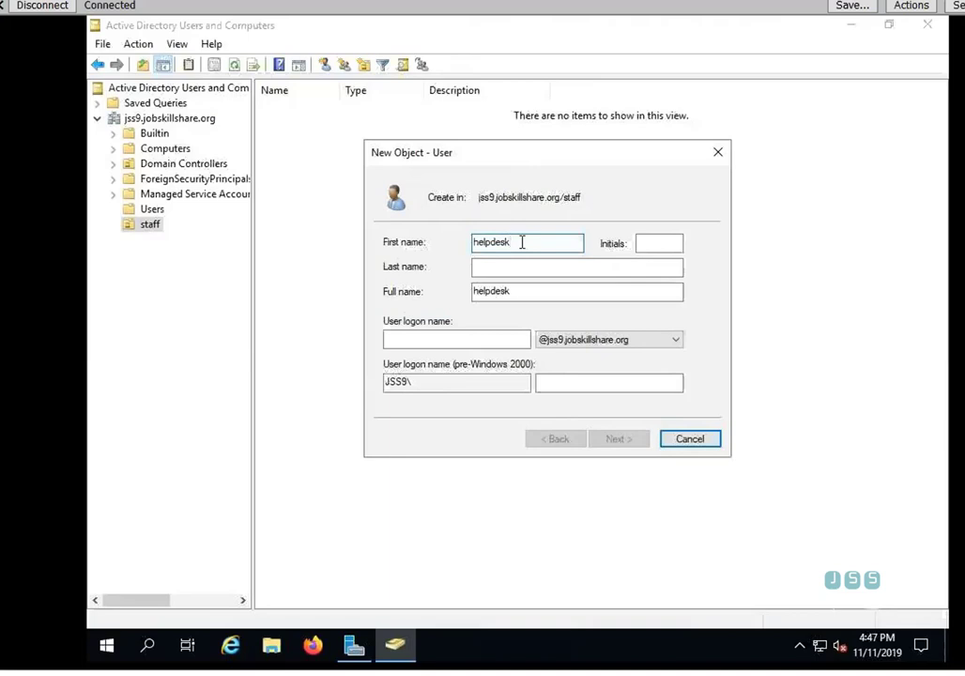
click(147, 646)
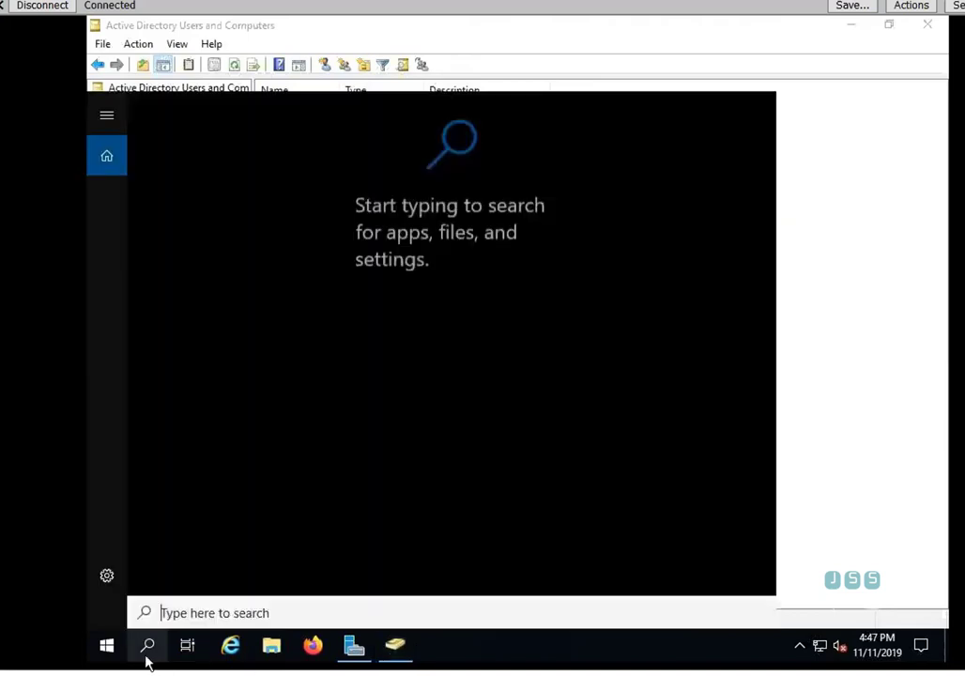
Open Notepad from search and type the planned account password.
text(note)
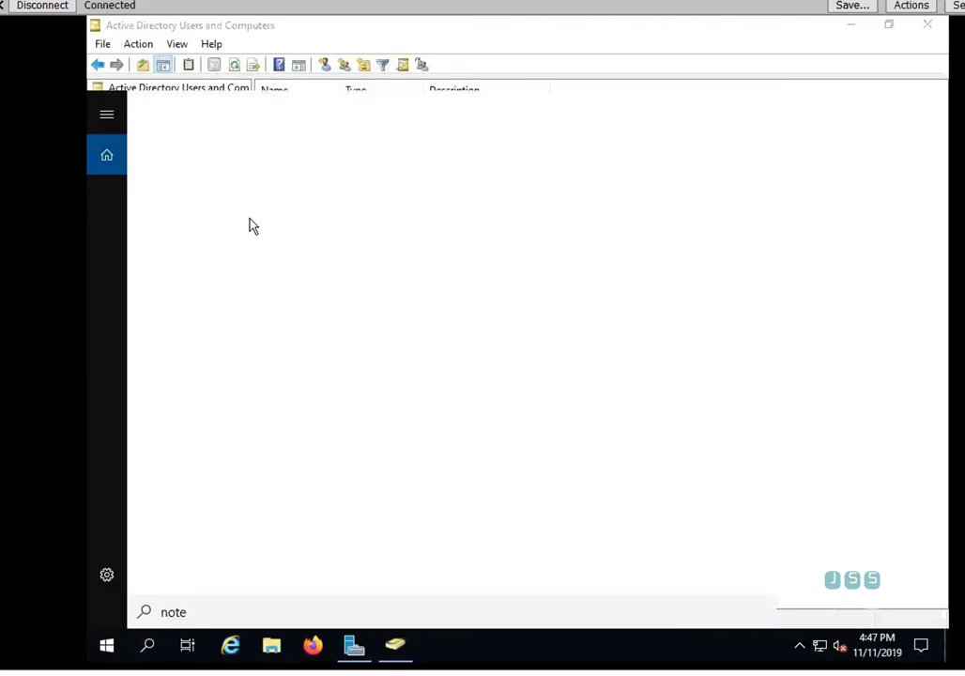
click(212, 209)
drag(233, 55, 529, 227)
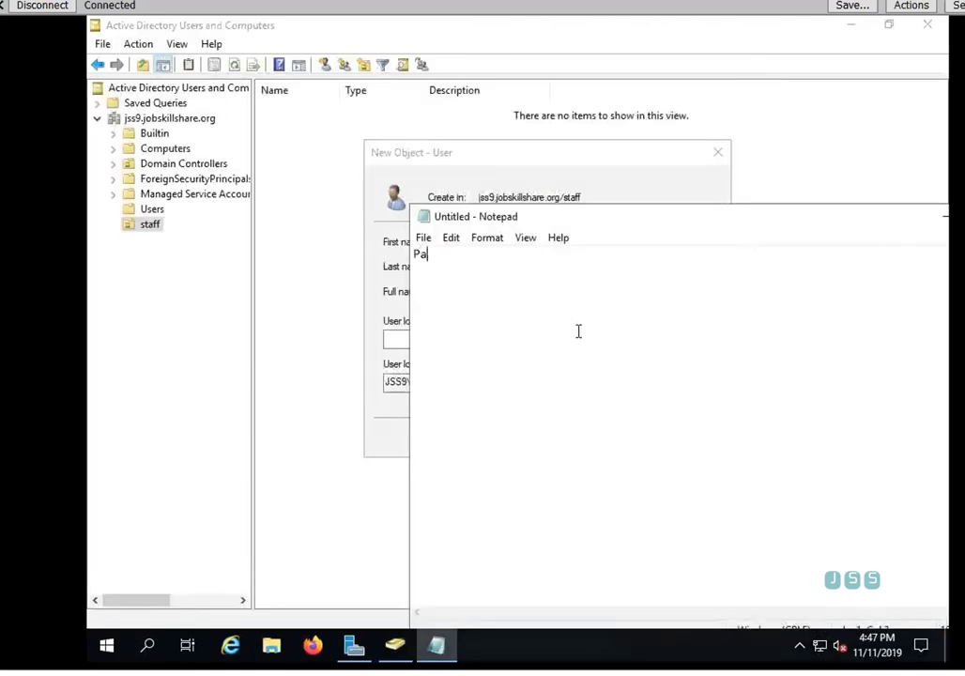
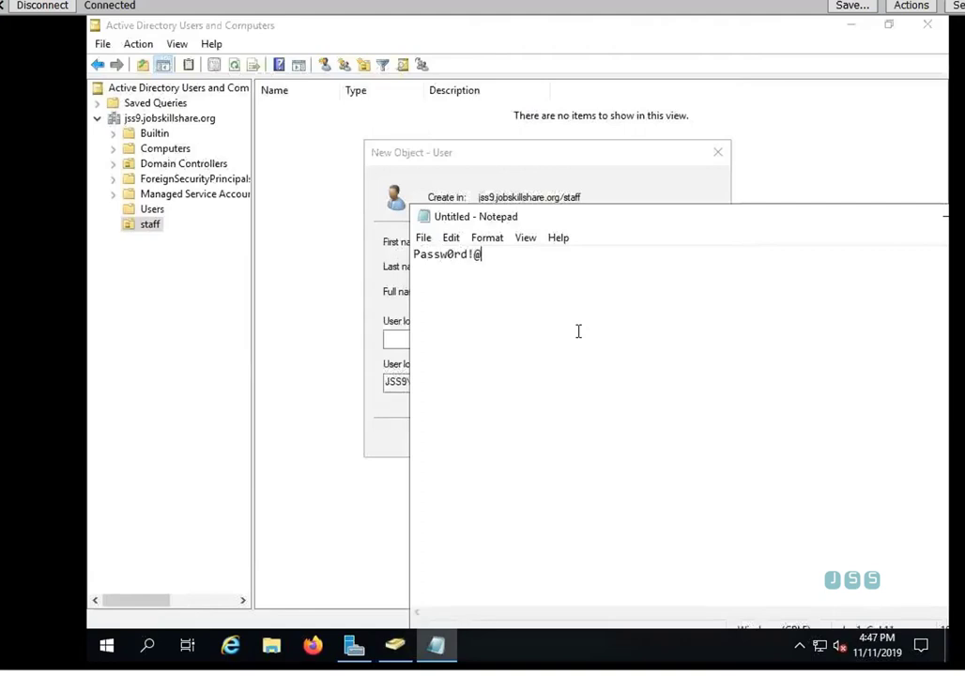
drag(532, 218, 716, 289)
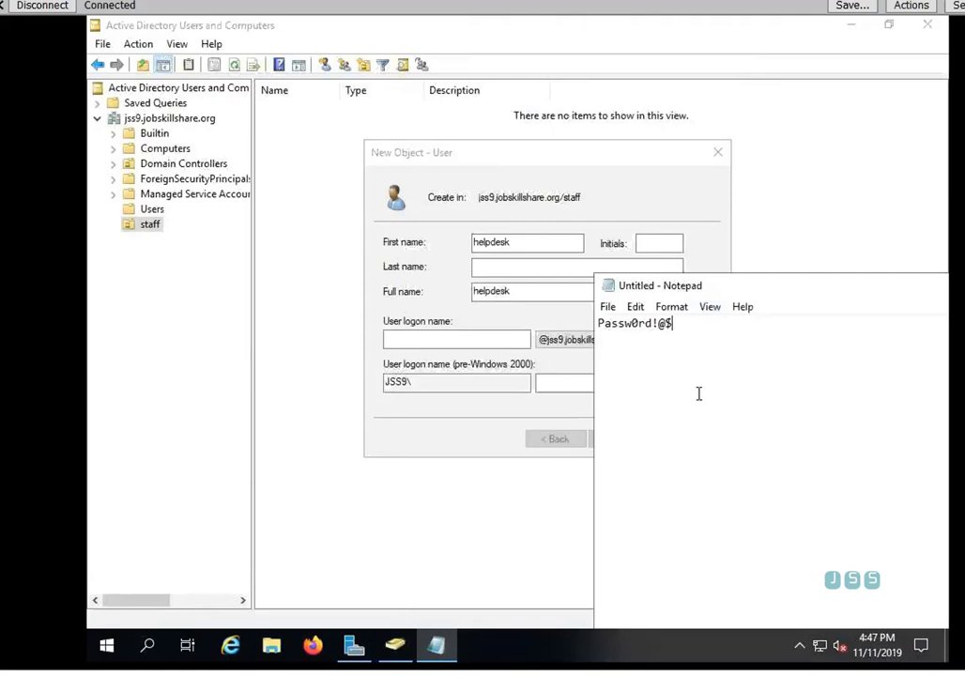
Format the password text as Consolas Bold size 20 and move the note beside the user form.
drag(639, 323, 631, 323)
drag(668, 286, 420, 252)
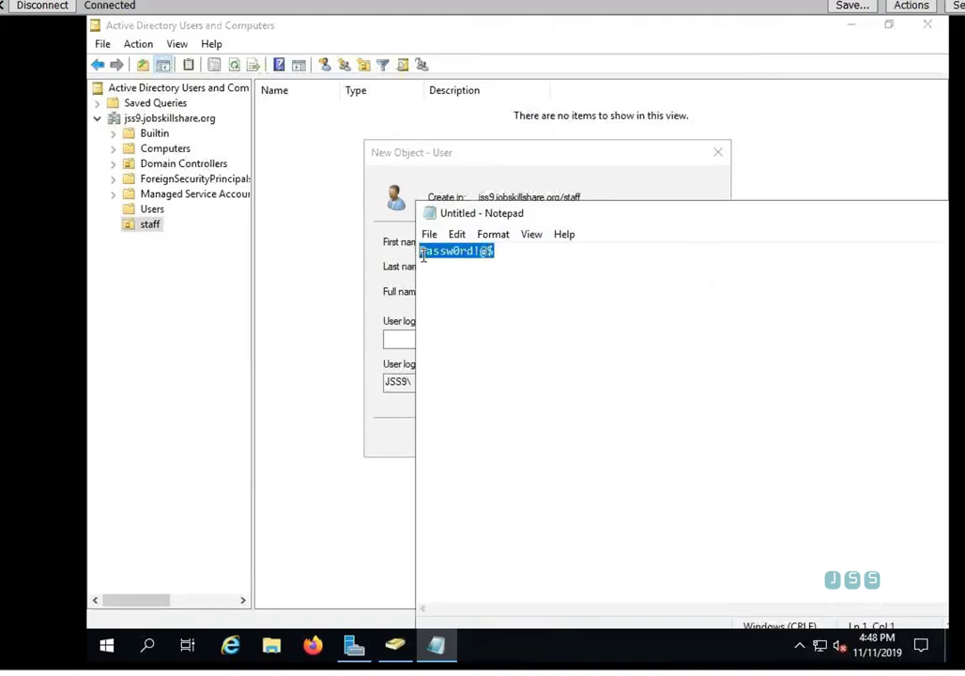
click(477, 254)
key(Right)
key(Right)
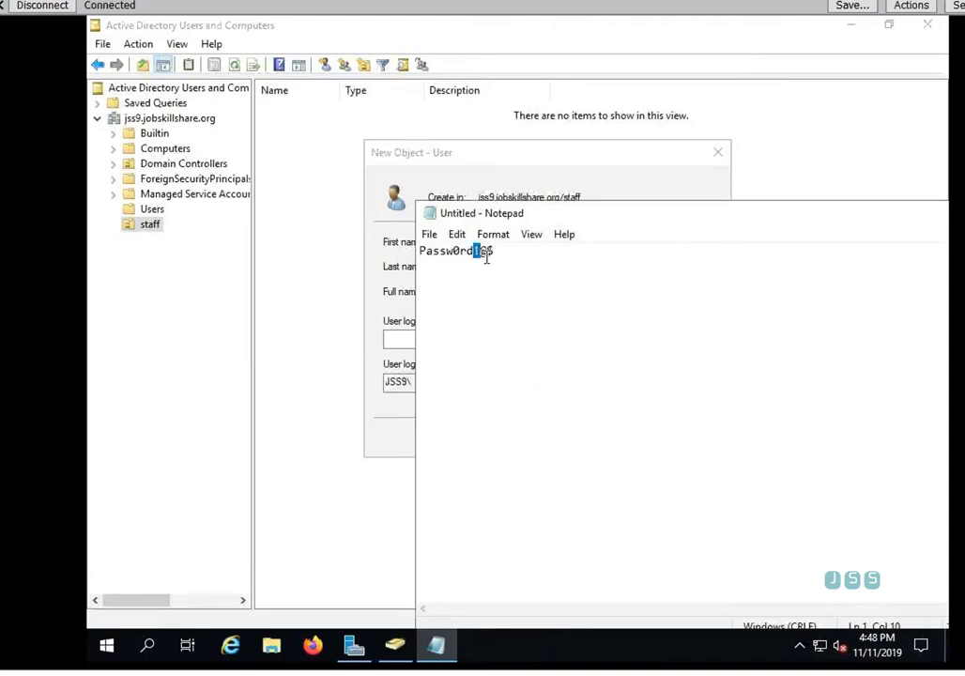
drag(422, 252, 495, 251)
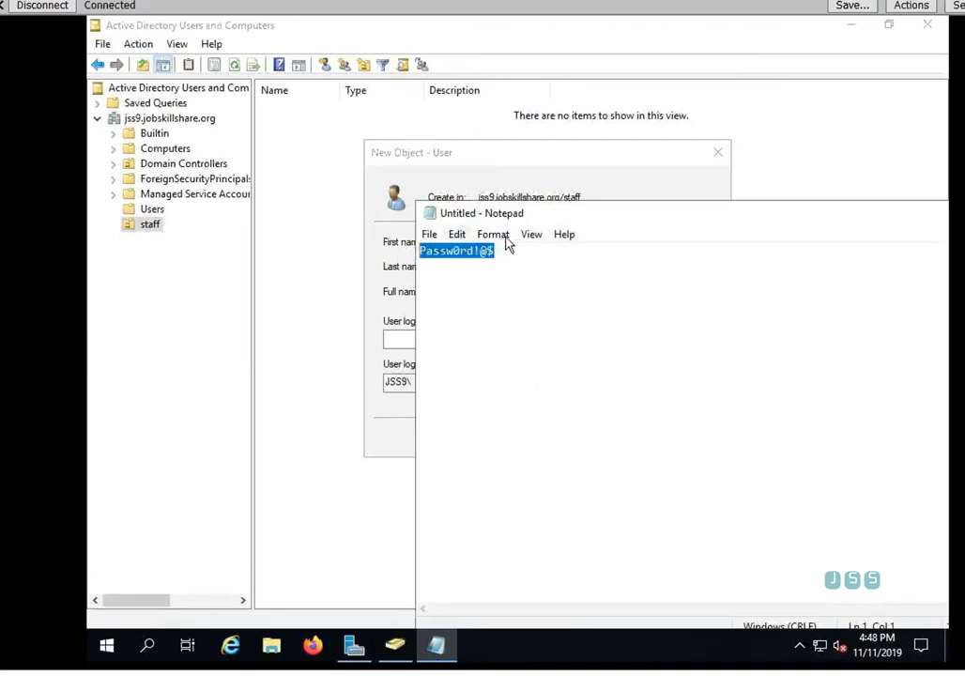
click(505, 242)
click(500, 242)
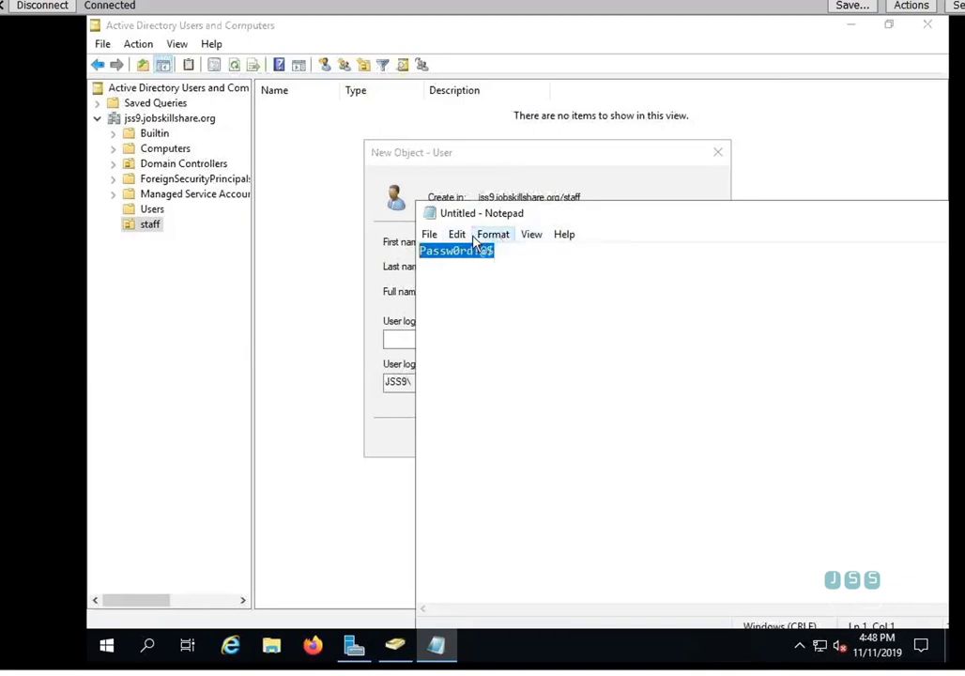
click(482, 242)
click(498, 274)
click(626, 333)
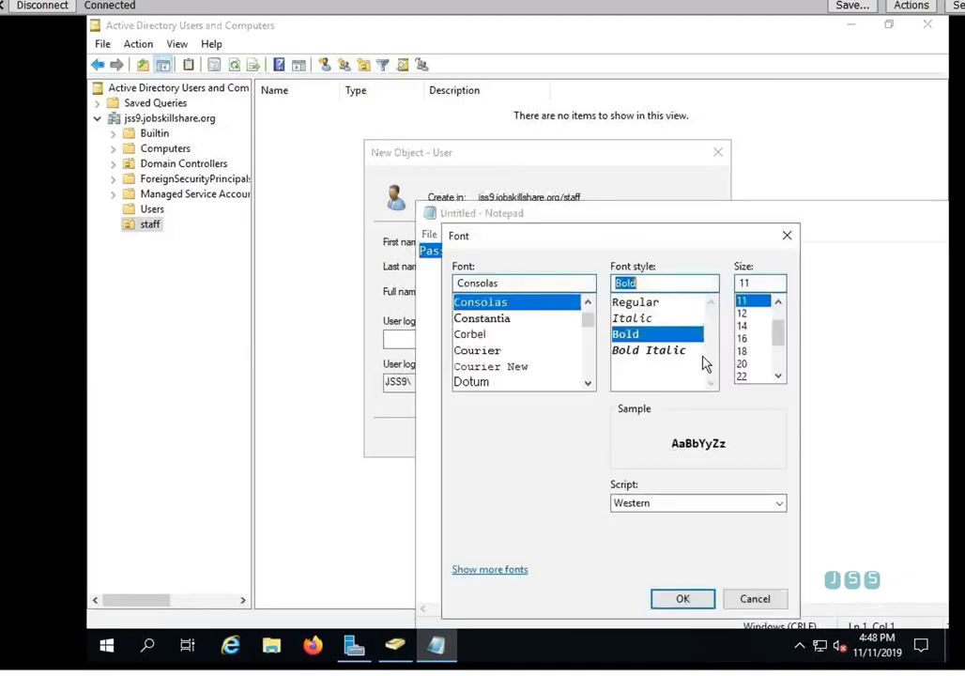
click(742, 364)
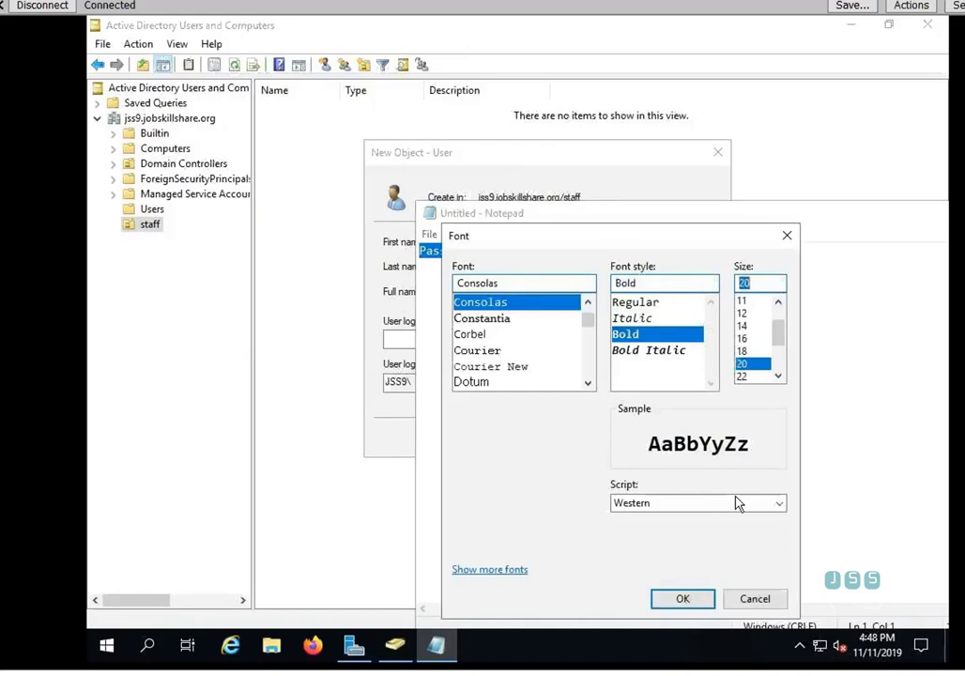
click(703, 603)
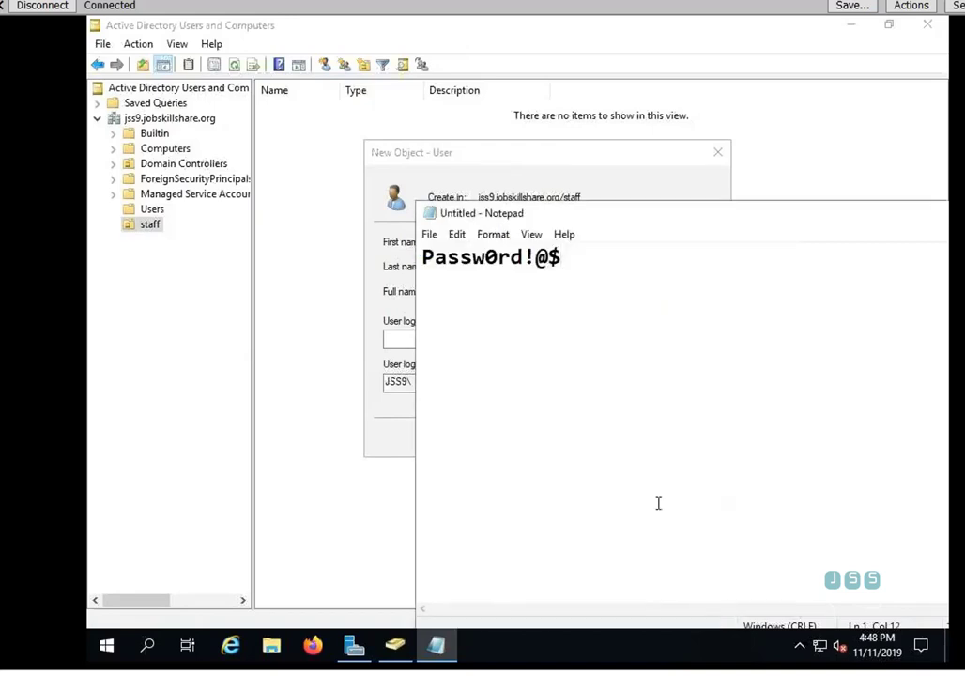
drag(581, 216, 822, 254)
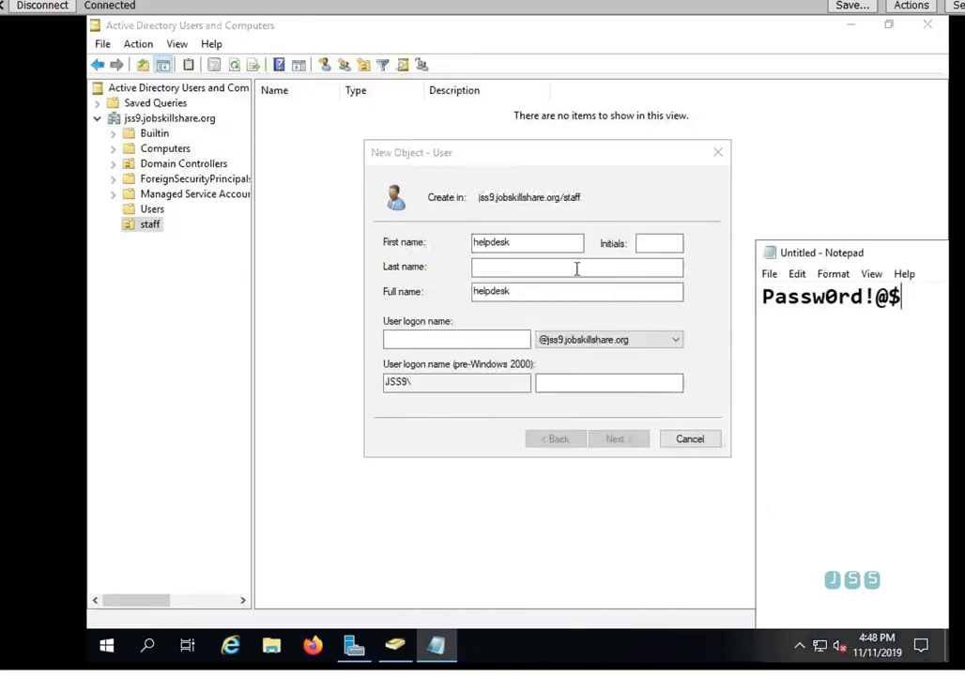
Enter helpdesk as the user logon name and advance to the password page.
click(502, 340)
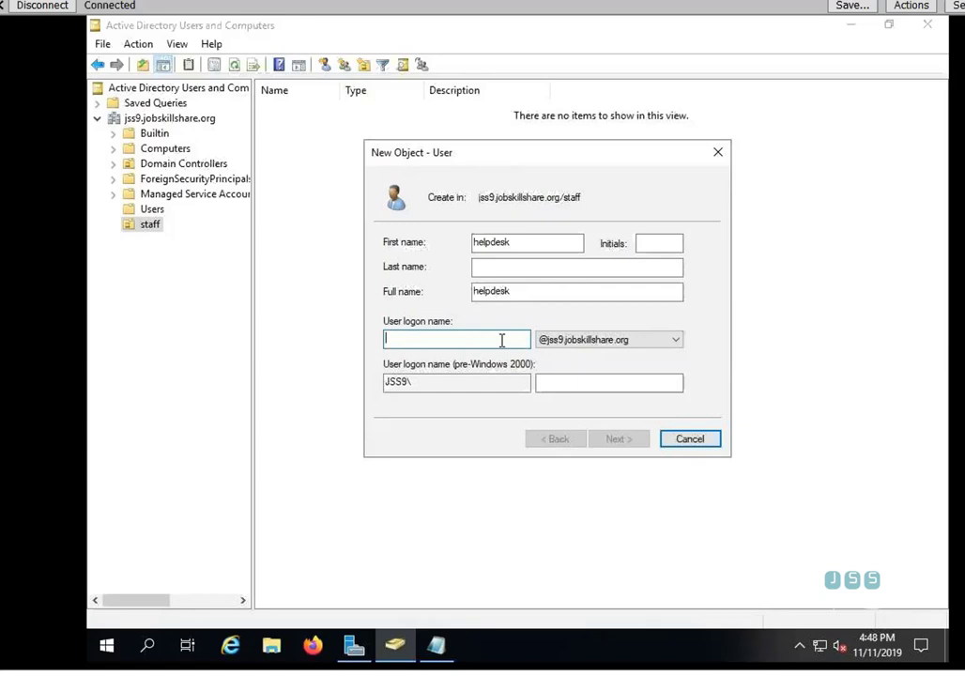
text(helpdesk)
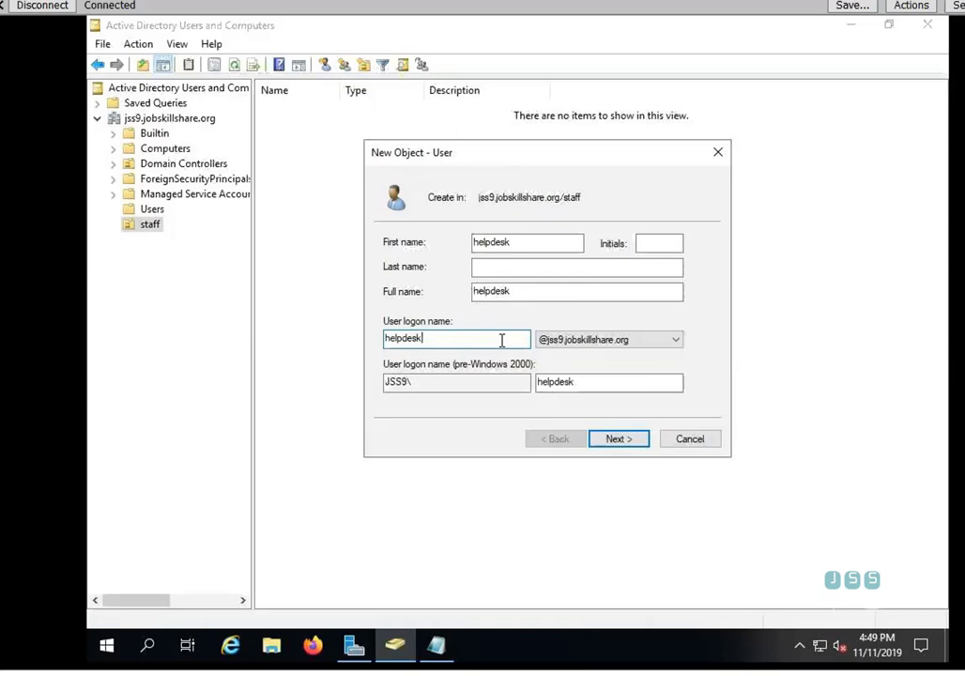
click(619, 439)
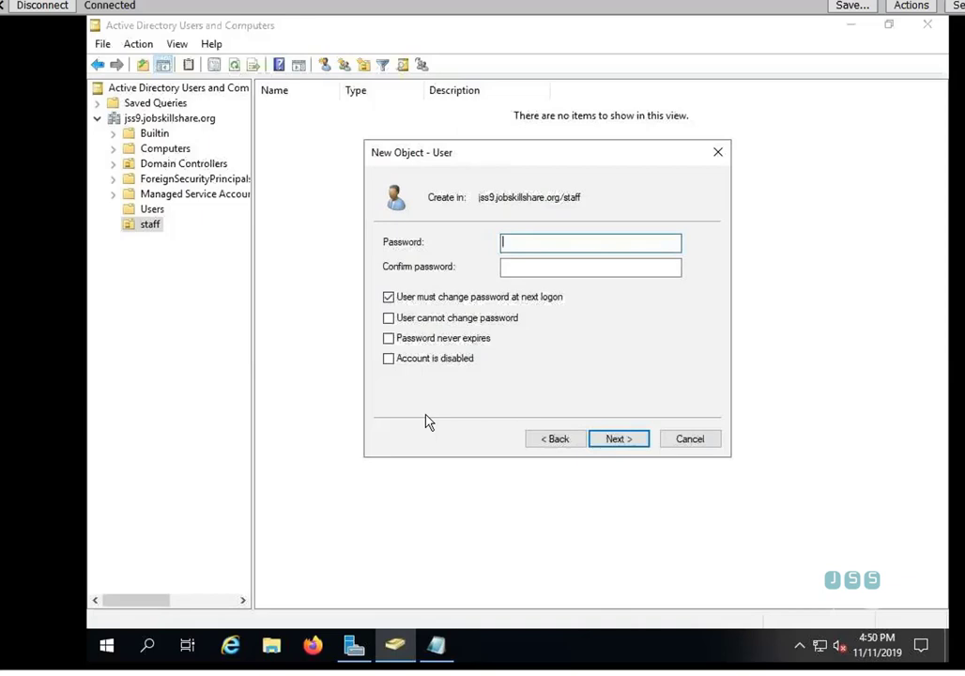
Copy the noted password from Notepad into both Password and Confirm password.
click(436, 645)
drag(903, 299, 762, 298)
right_click(763, 299)
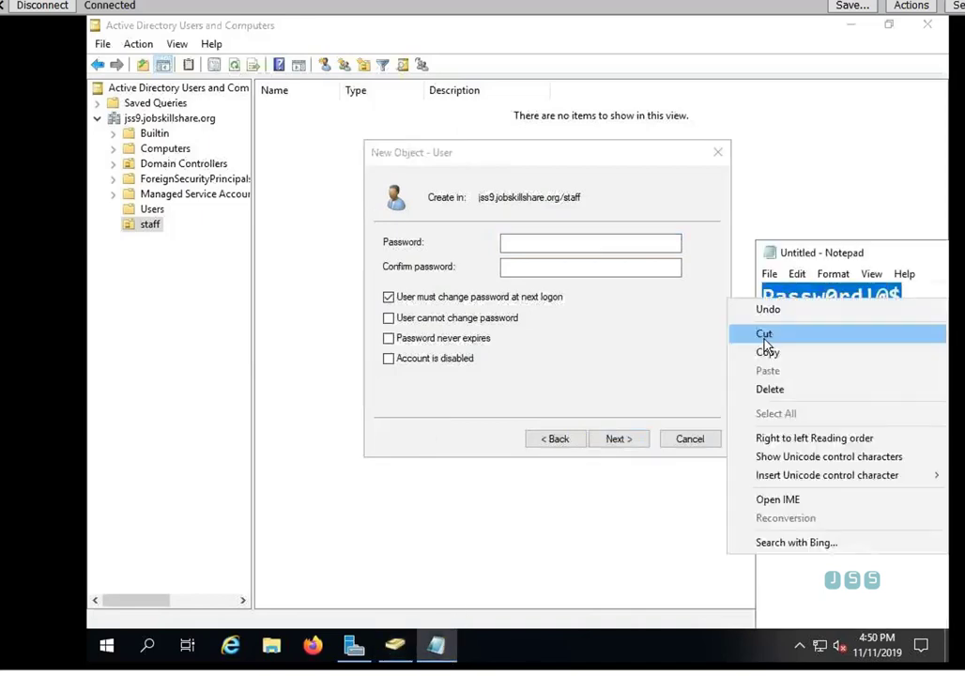
click(768, 352)
click(580, 246)
key(ctrl+v)
click(582, 270)
key(ctrl+v)
Untick 'User must change password at next logon' and finish creating the helpdesk user.
click(389, 296)
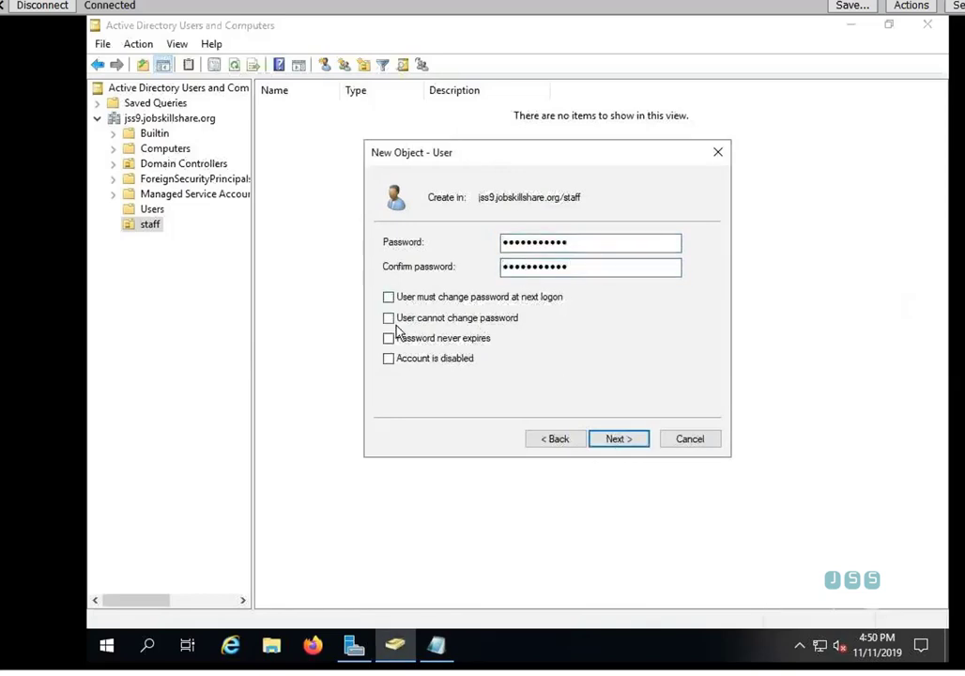
click(633, 446)
click(633, 448)
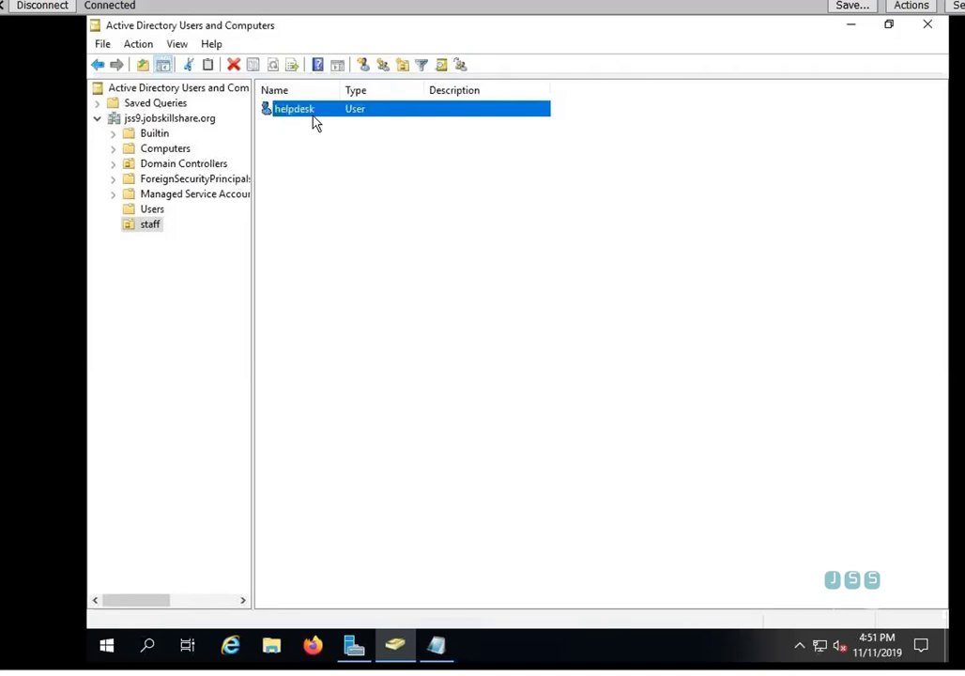
right_click(316, 123)
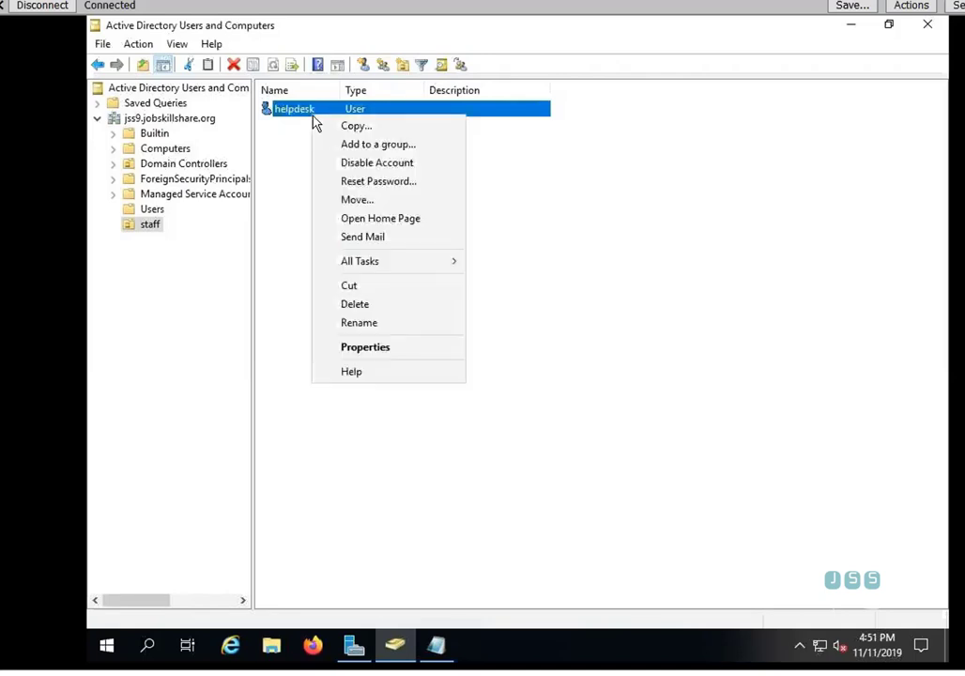
Open helpdesk's Properties on the Member Of tab and start adding a group.
click(365, 347)
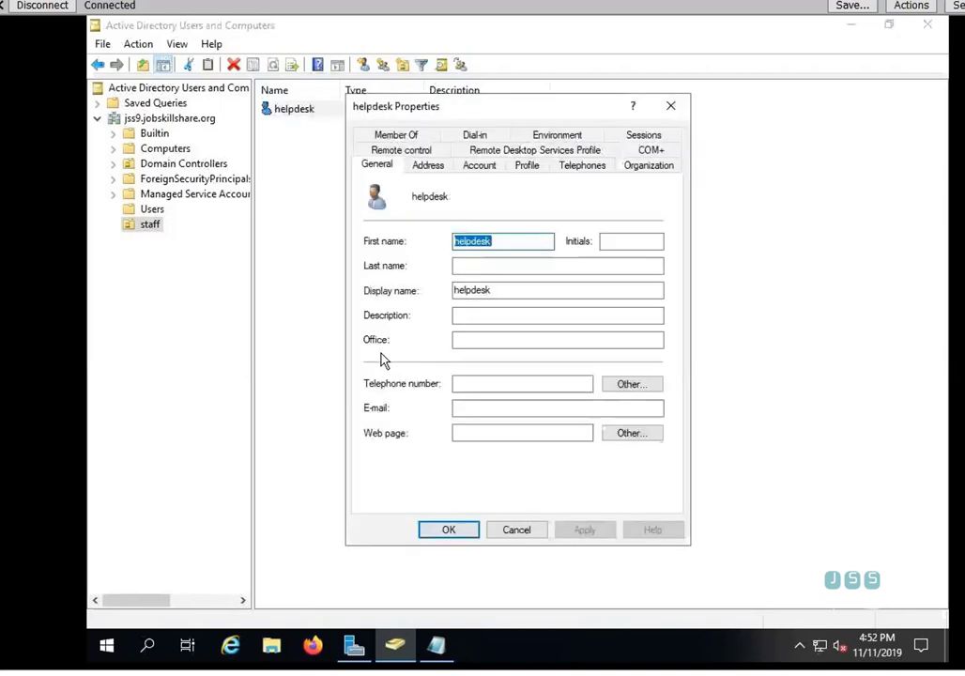
click(395, 137)
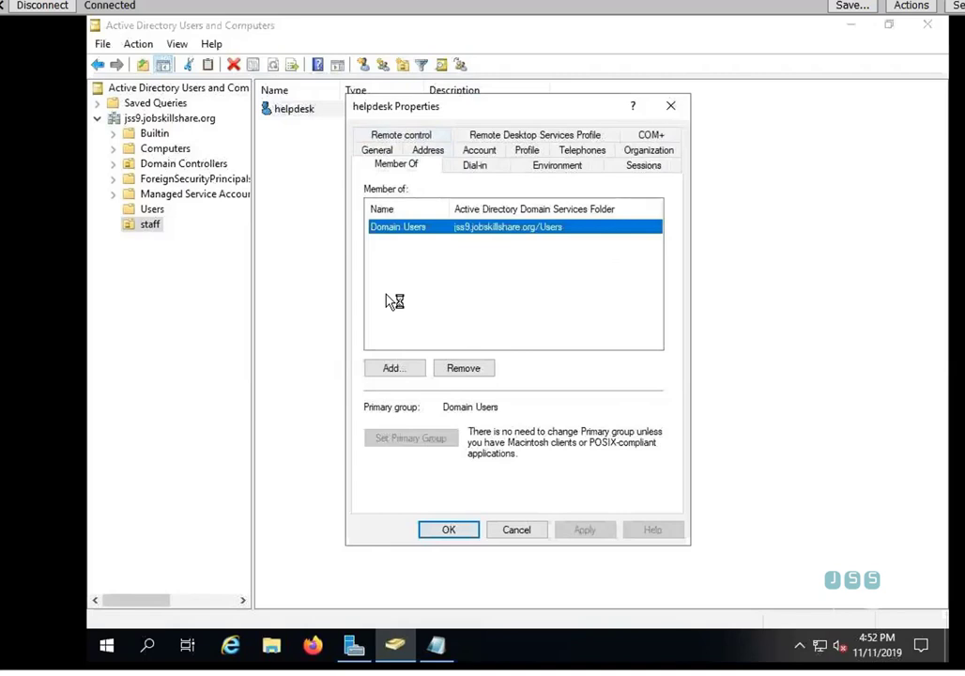
click(409, 368)
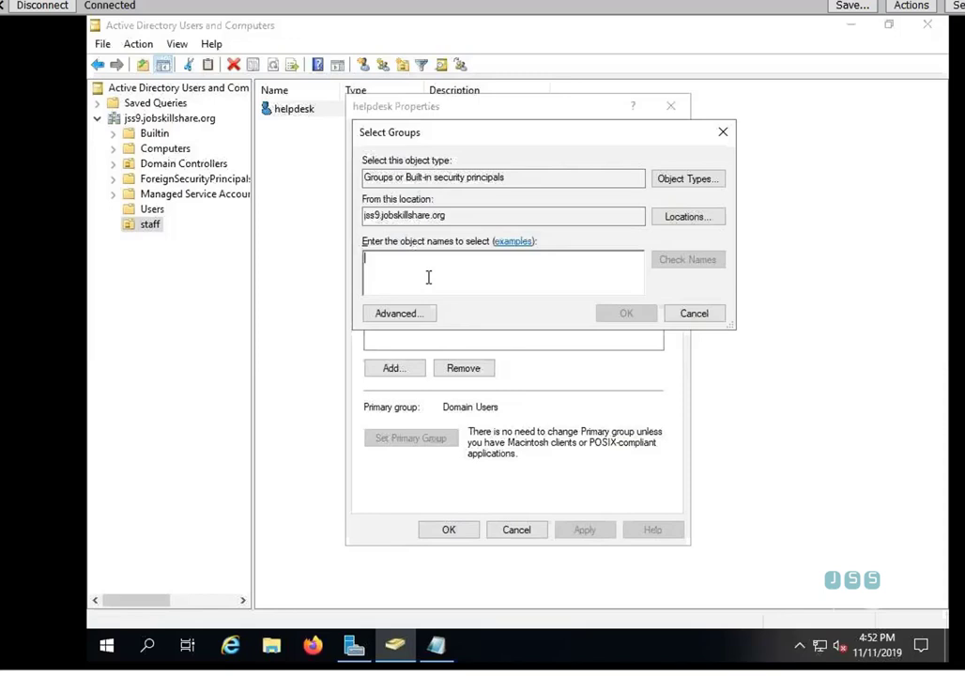
Add helpdesk to the 'domain admins' group, apply, and close helpdesk's properties with OK.
text(domia)
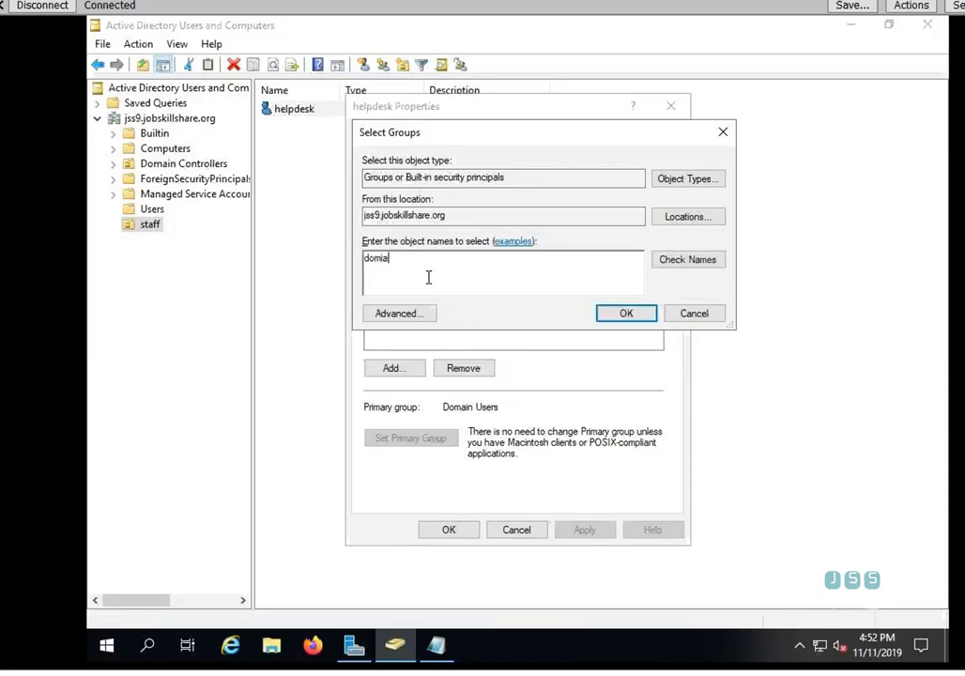
key(BackSpace)
text(ain)
text(admins)
key(Return)
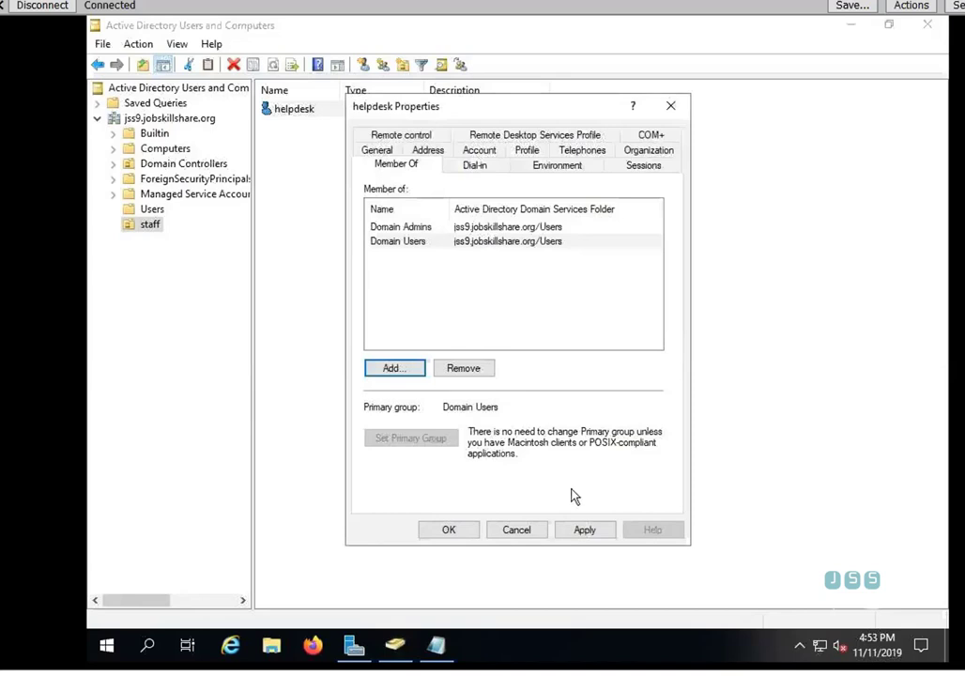
click(583, 532)
click(449, 531)
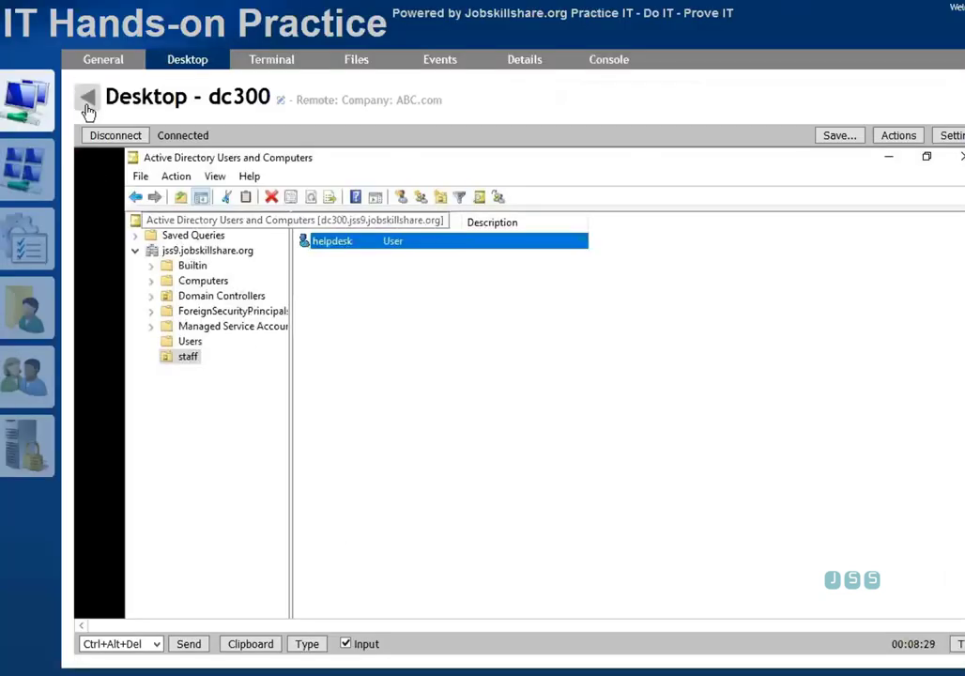
Leave ADUC on dc300 and return to the IT Hands-on Practice lab machine list.
click(4, 12)
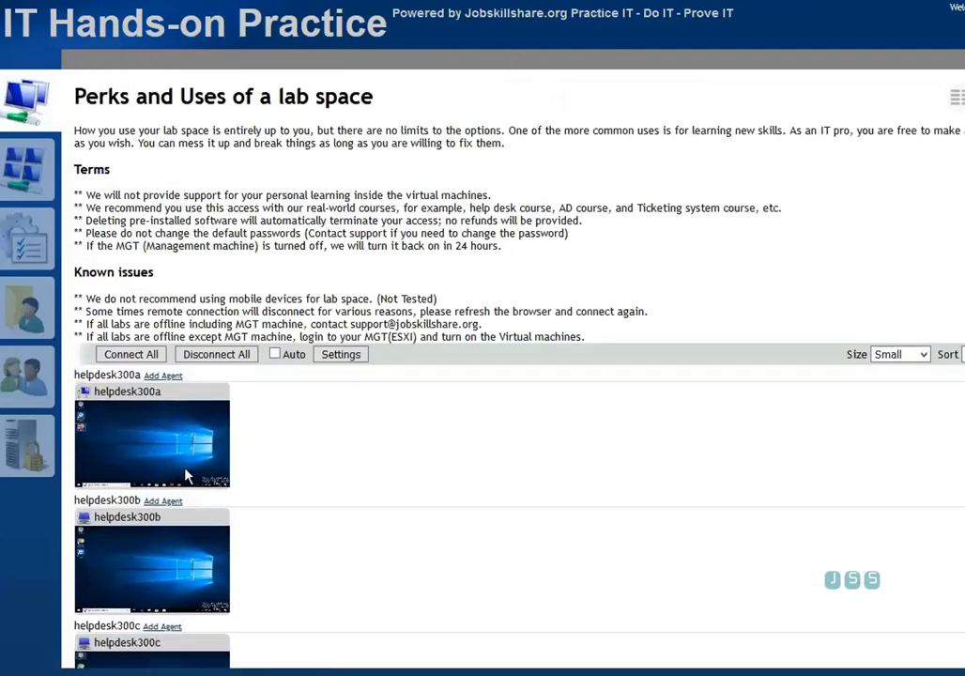
Connect to the helpdesk300a machine's remote Desktop from its thumbnail options.
click(186, 456)
click(215, 490)
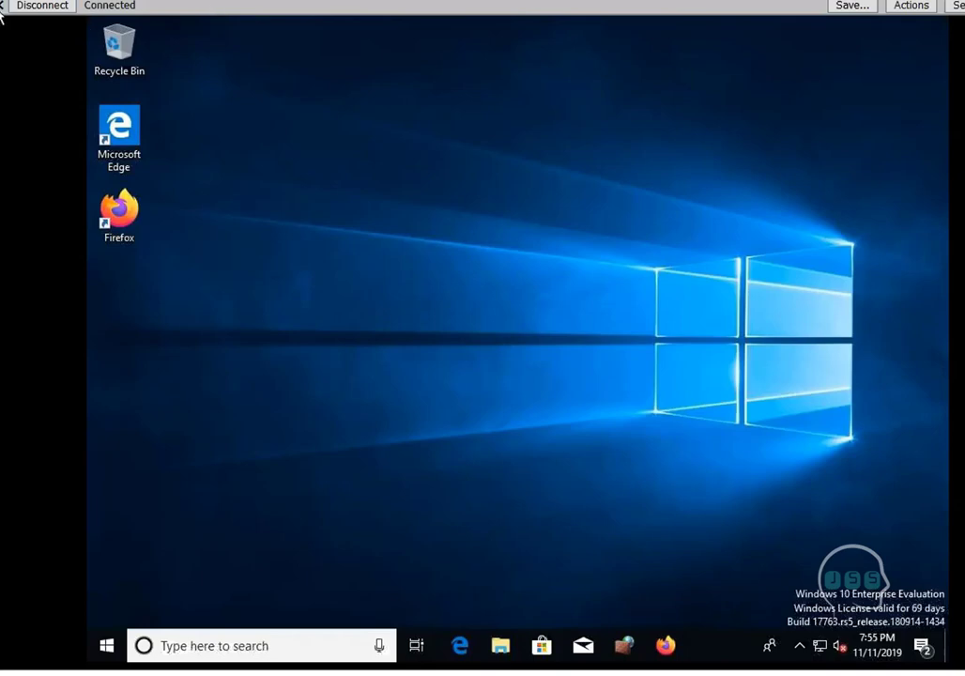
Exit full-screen remote viewing of the helpdesk300a desktop.
key(Escape)
Go back to the lab machine list and connect to the dc300 remote desktop.
click(87, 98)
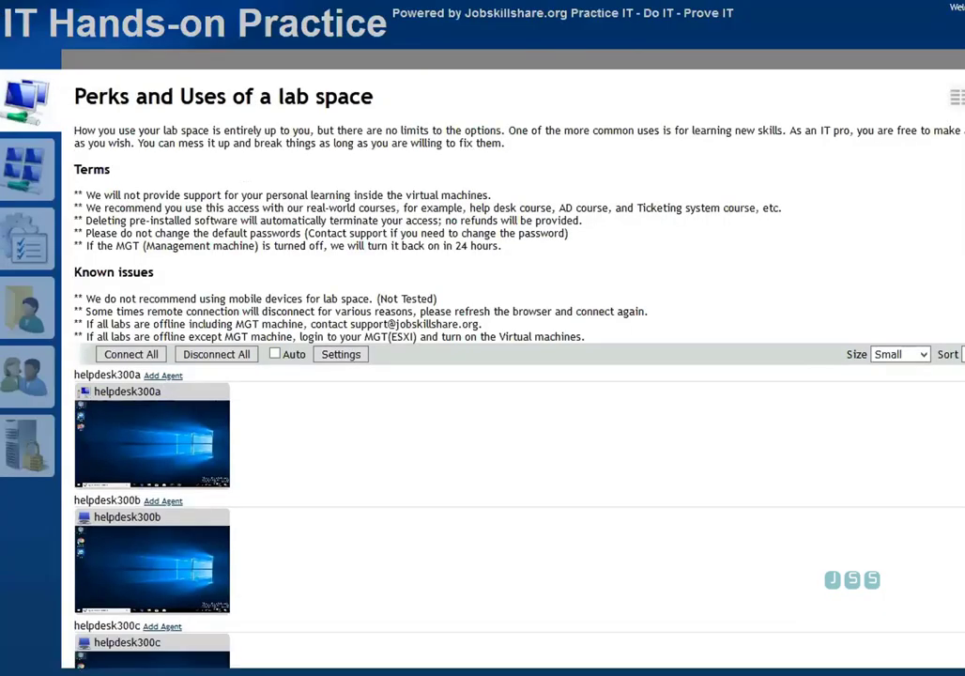
scroll(381, 626, down, 5)
scroll(241, 583, down, 15)
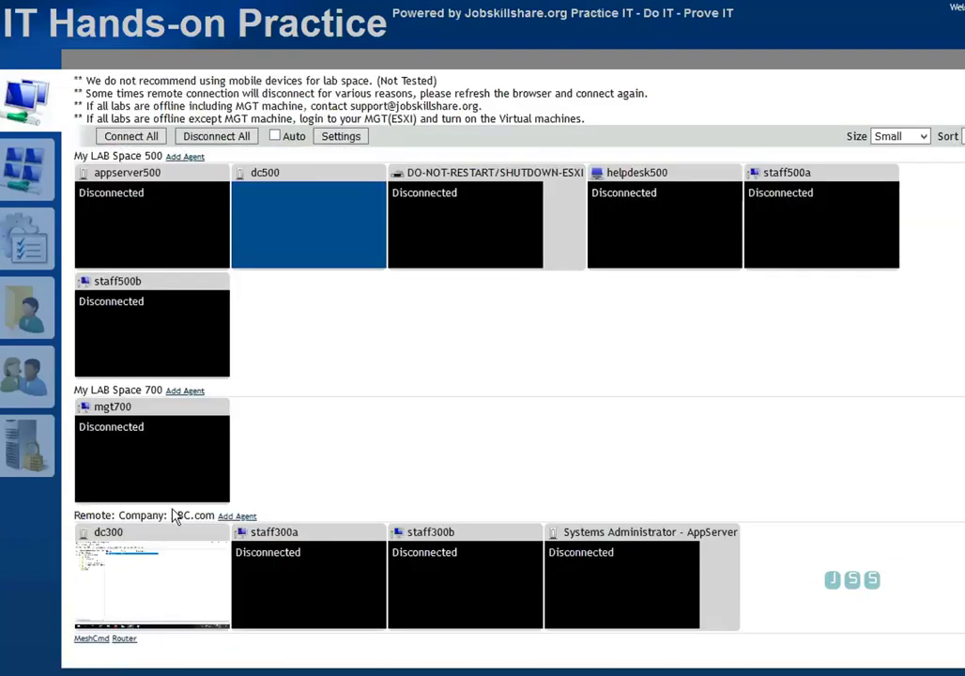
right_click(190, 565)
click(208, 595)
right_click(195, 584)
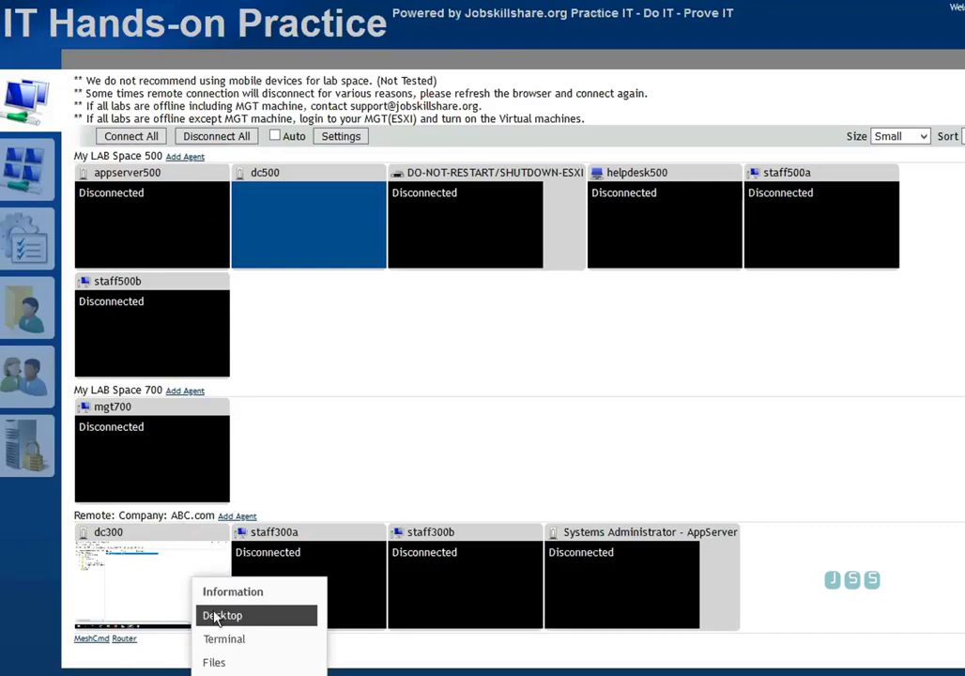
click(215, 617)
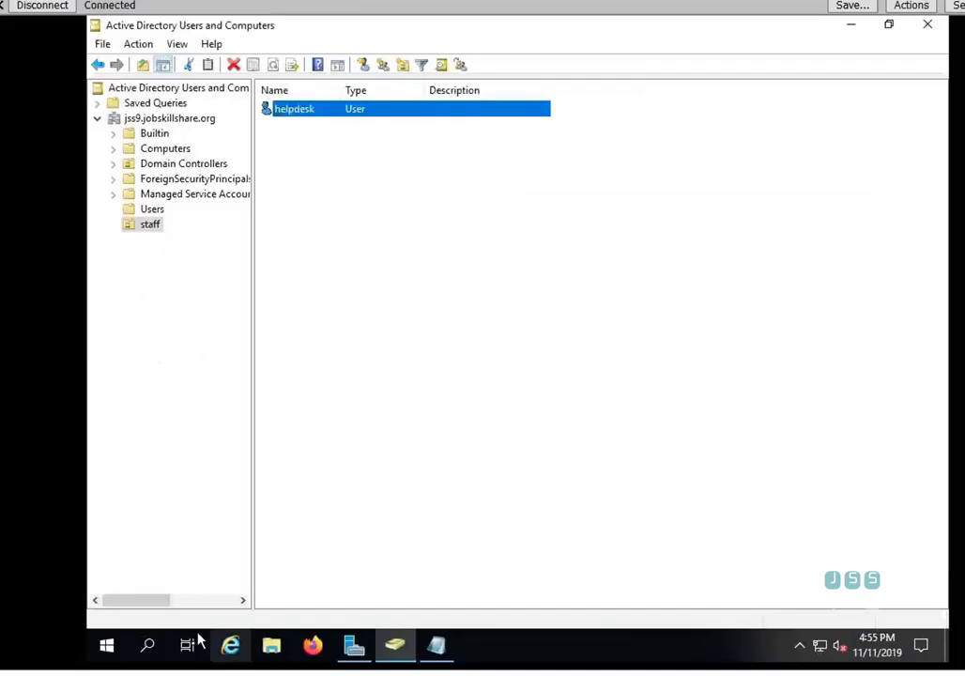
Launch an administrator Command Prompt from search on dc300.
click(187, 675)
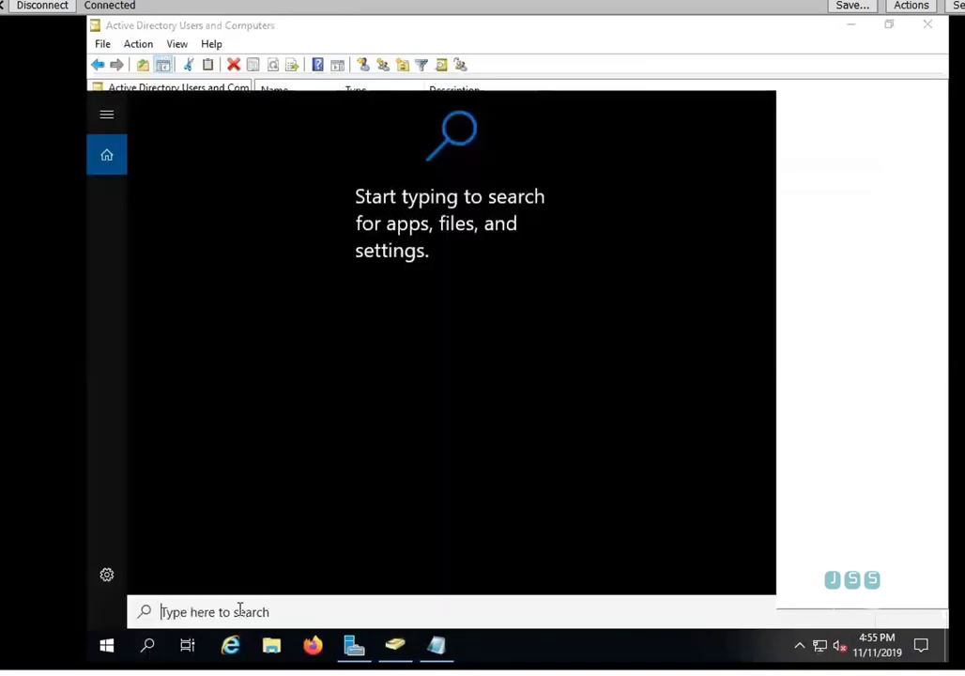
text(qmd)
key(Return)
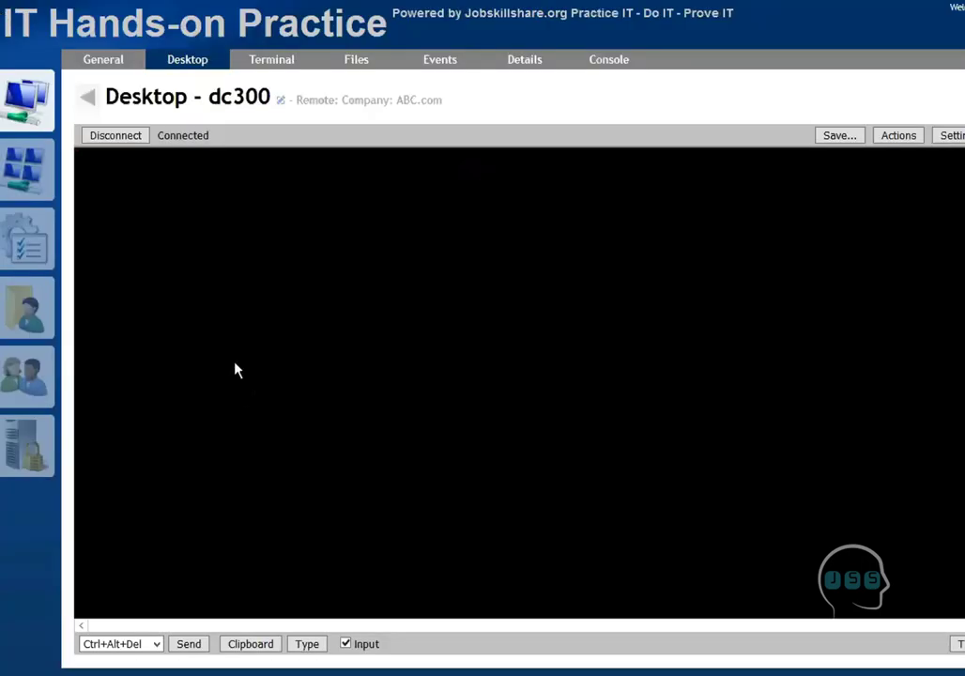
Return to the lab list and reopen the dc300 remote desktop view.
click(86, 96)
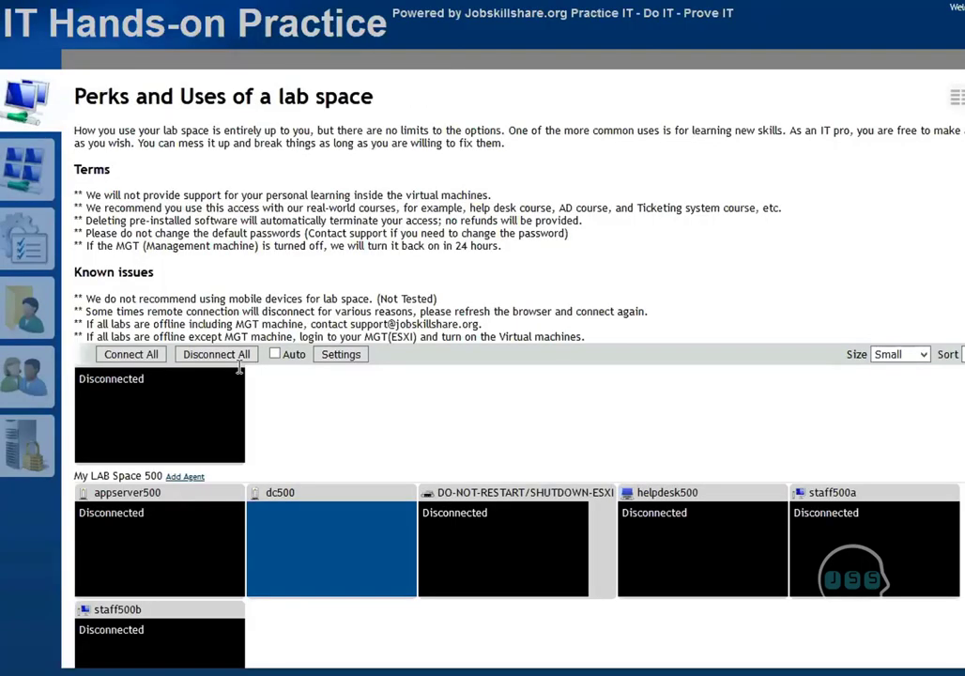
scroll(183, 470, down, 5)
right_click(183, 615)
click(212, 647)
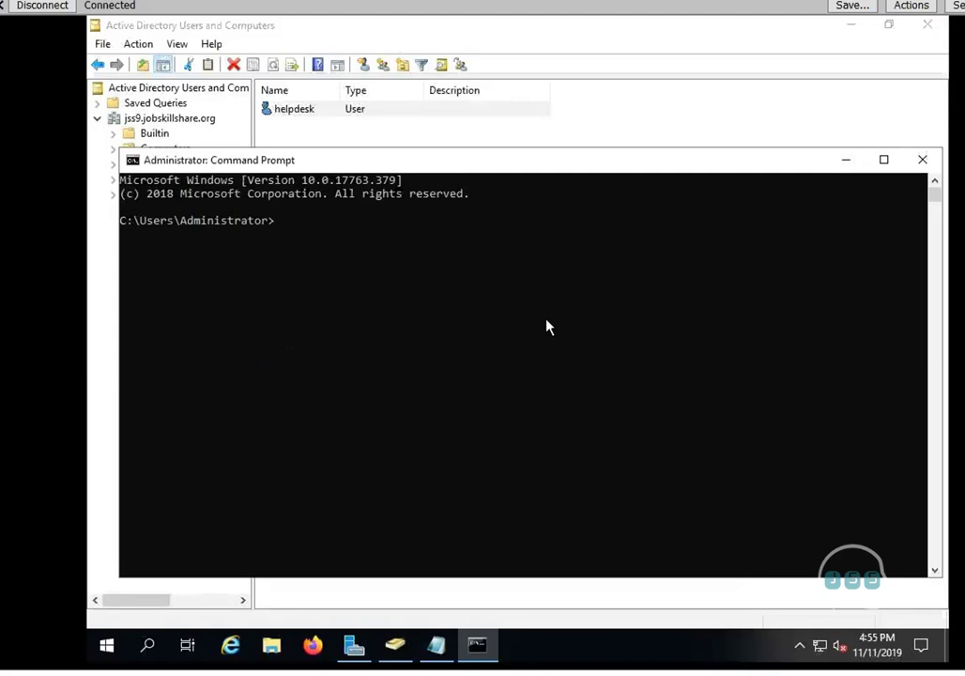
Run ipconfig and highlight the IPv4 Address line showing 192.168.10.206.
text(ipconfig)
key(Return)
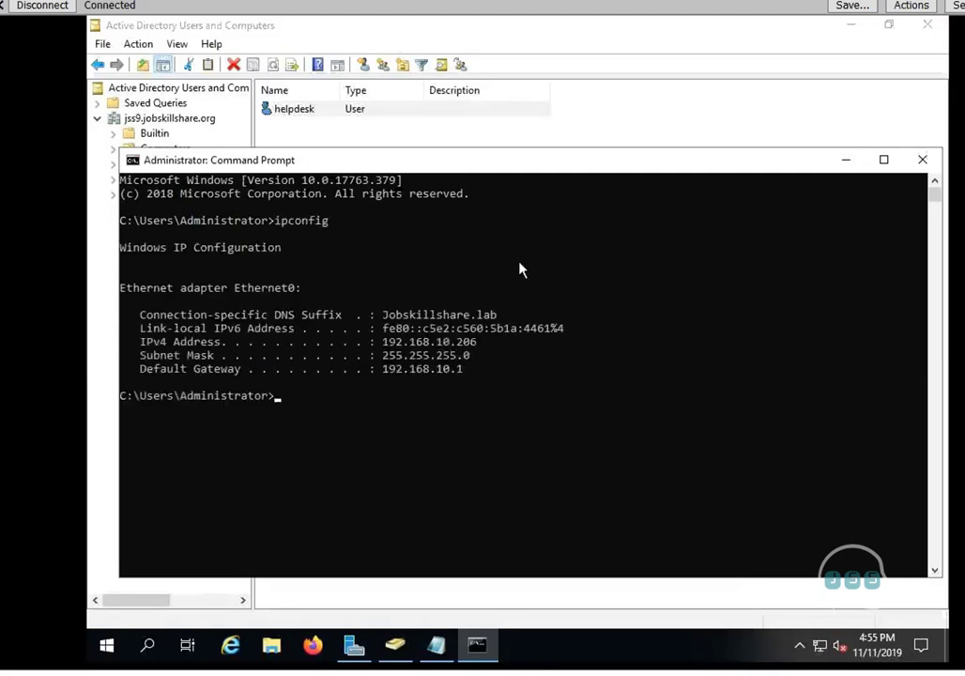
click(446, 343)
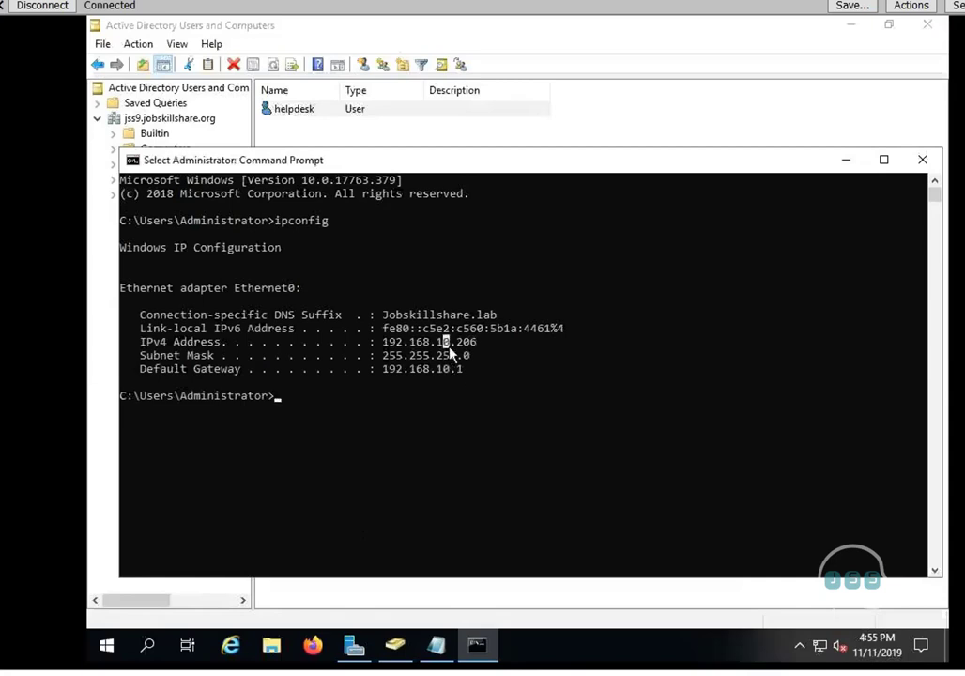
click(486, 344)
drag(141, 344, 505, 351)
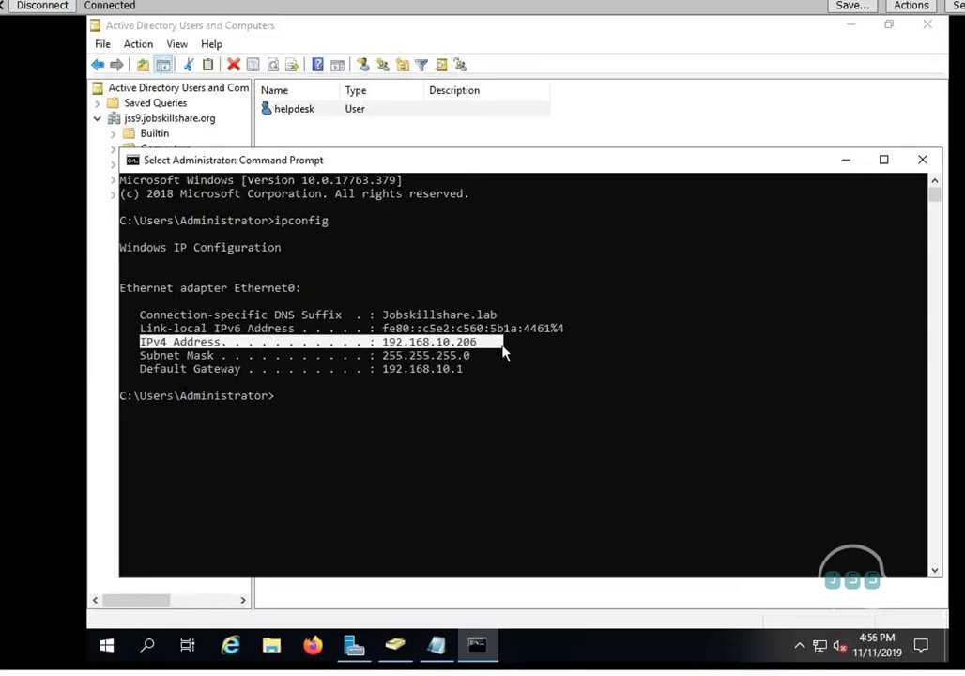
click(433, 343)
drag(455, 345, 384, 349)
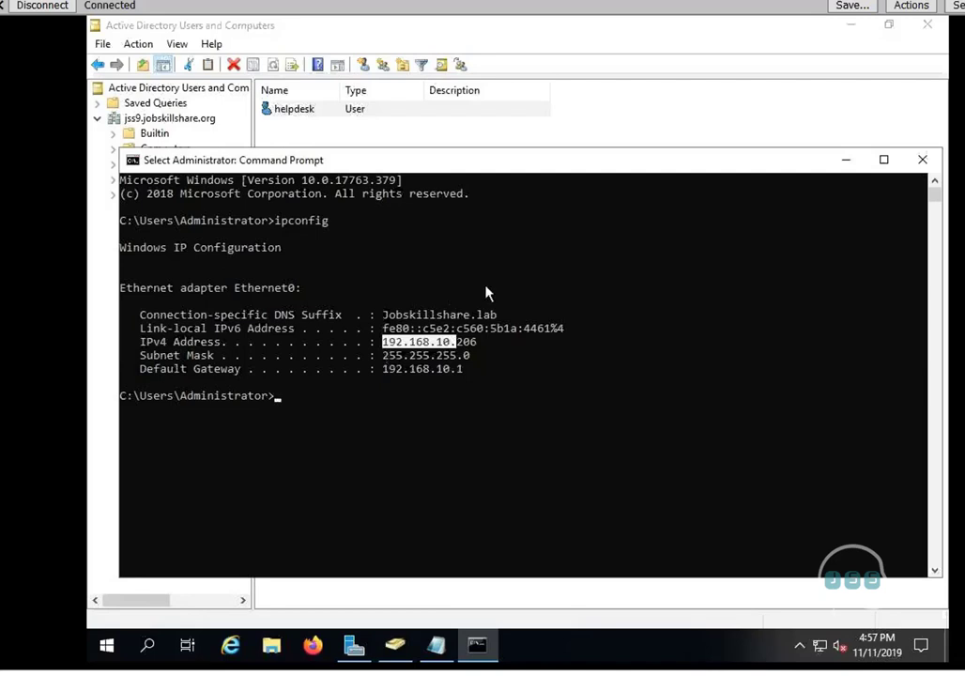
click(477, 360)
drag(477, 342, 461, 345)
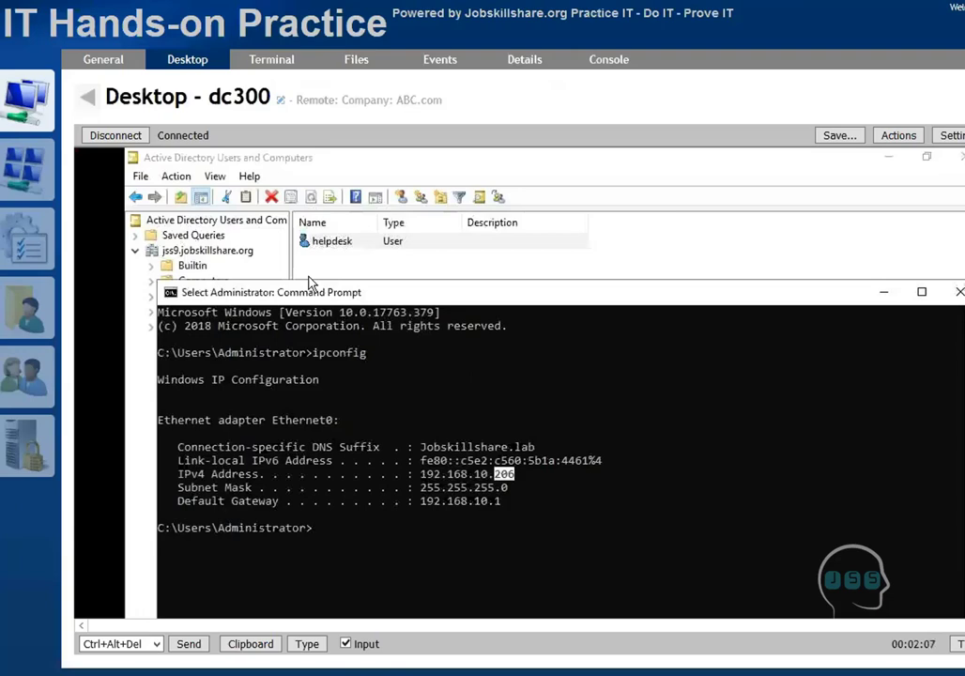
Switch the lab page to list view and open helpdesk300a's Desktop tab.
click(85, 97)
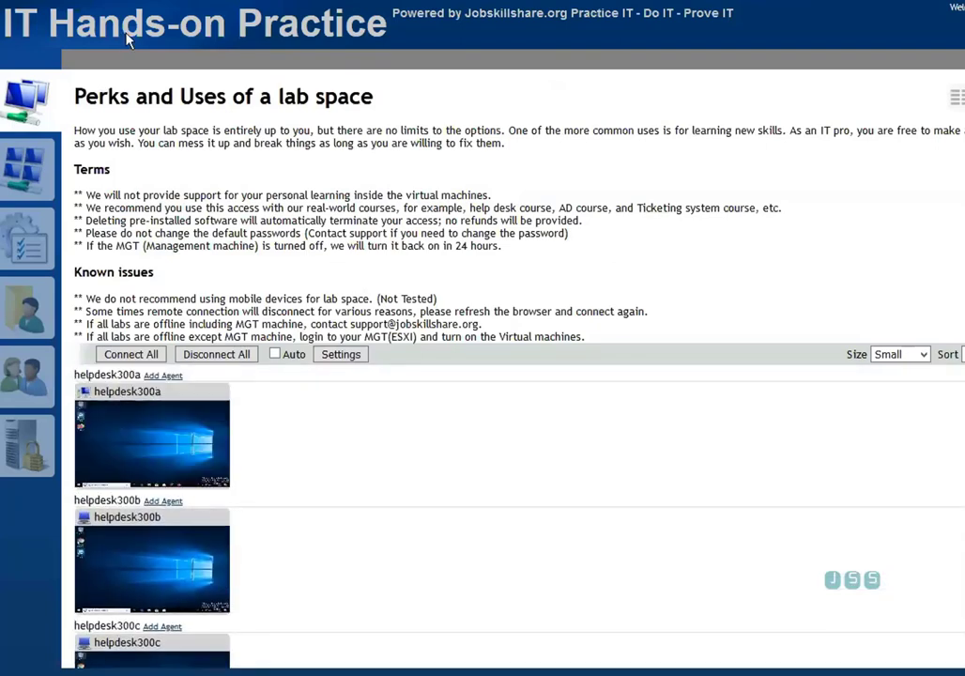
click(955, 98)
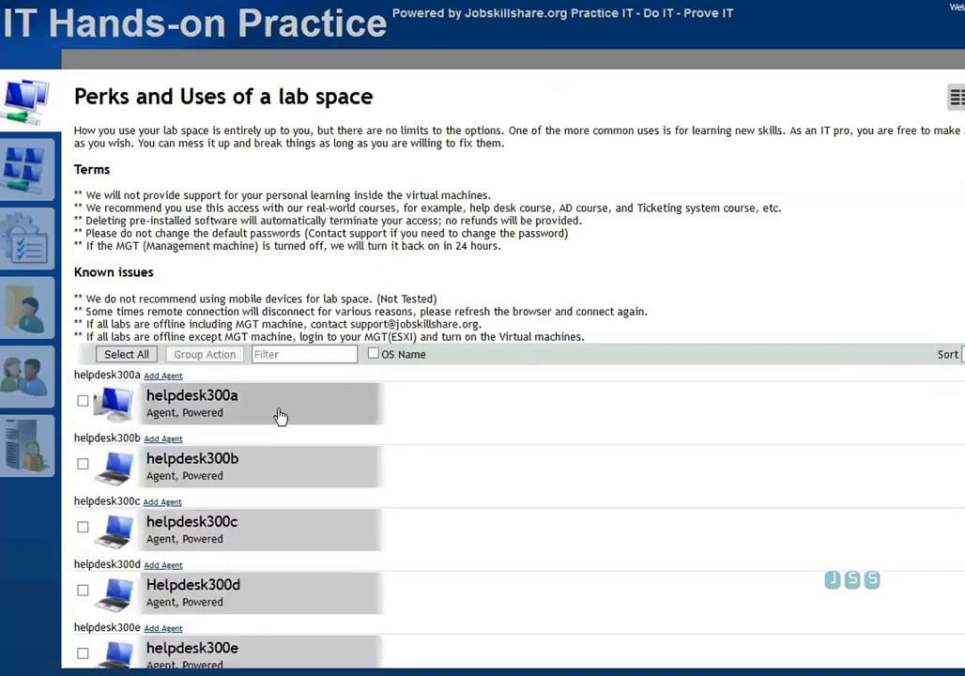
click(191, 415)
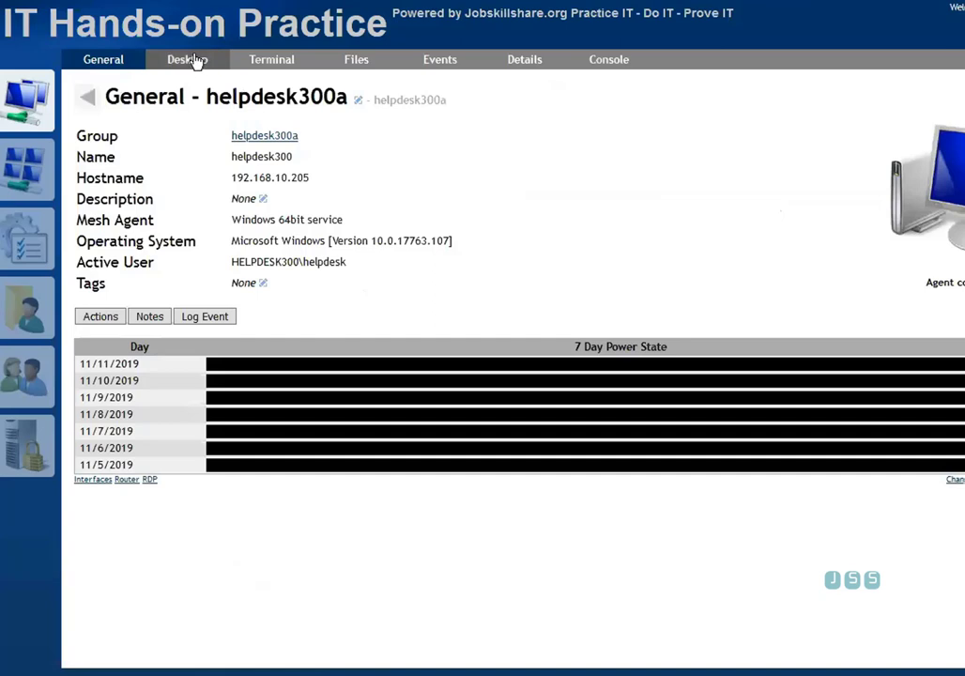
click(193, 60)
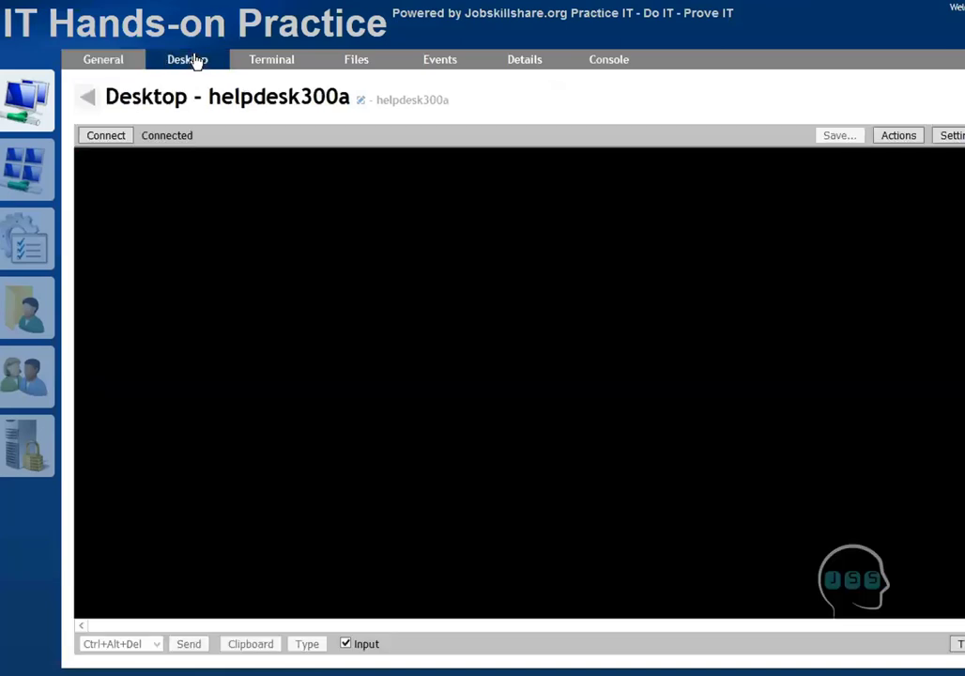
Connect to helpdesk300a and open Change adapter options from the Ethernet settings page.
click(109, 139)
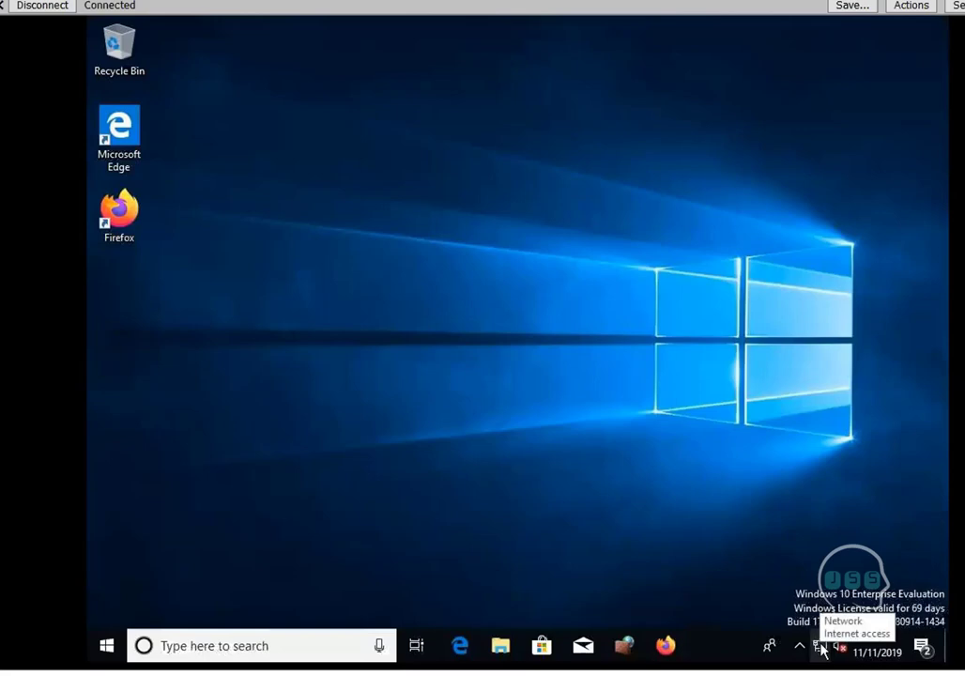
right_click(822, 650)
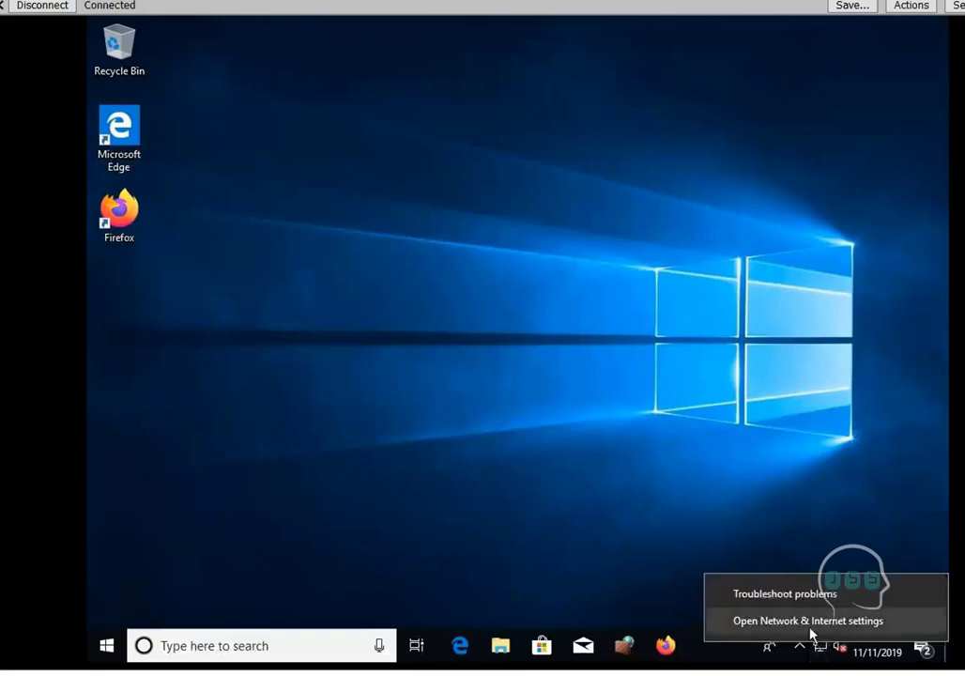
click(810, 621)
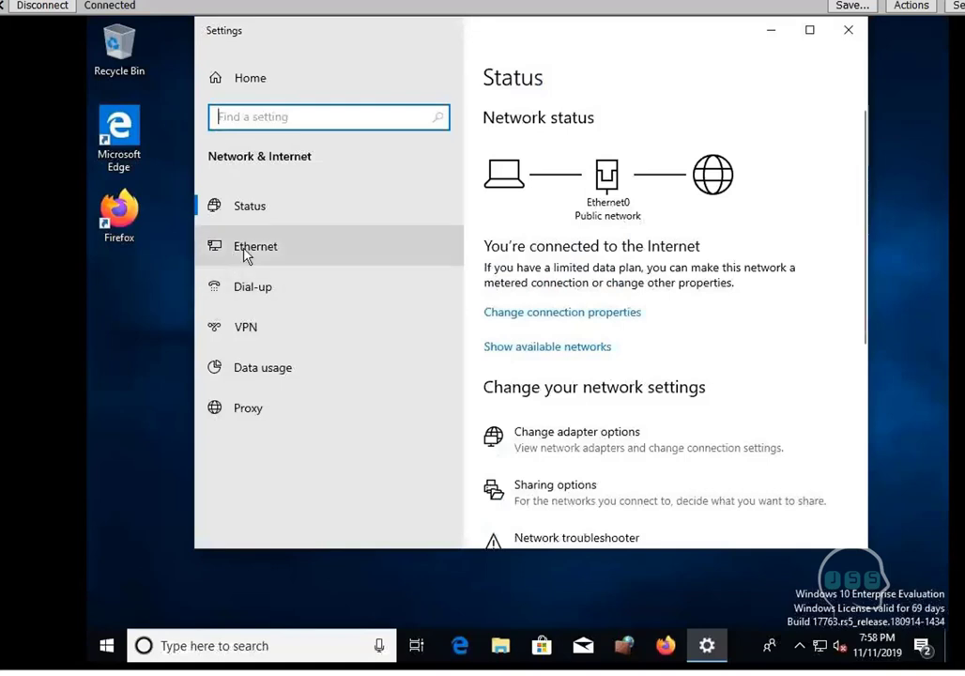
click(246, 247)
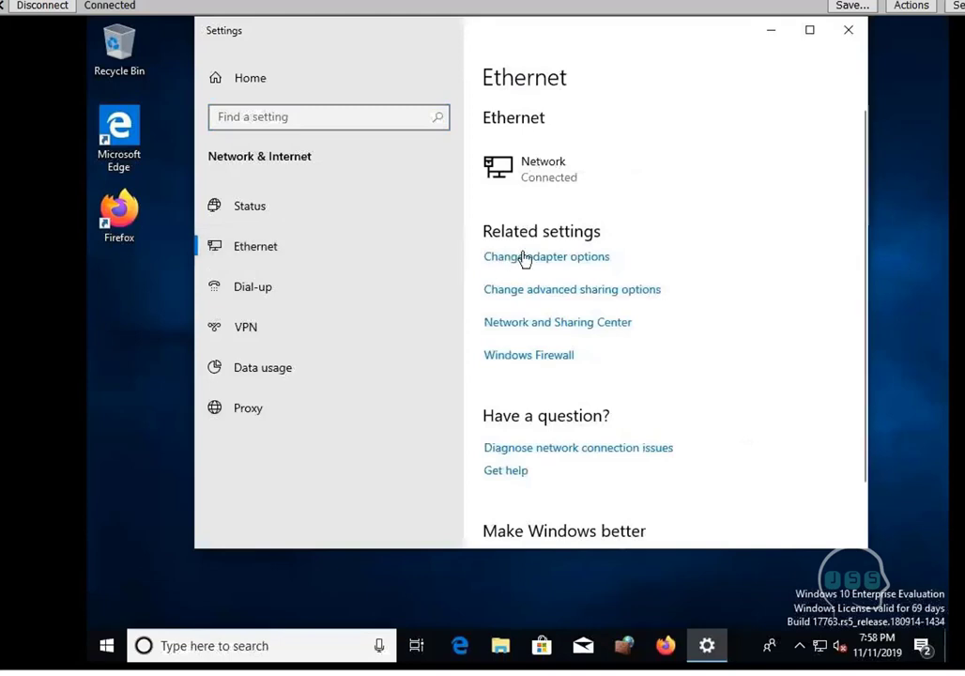
click(529, 268)
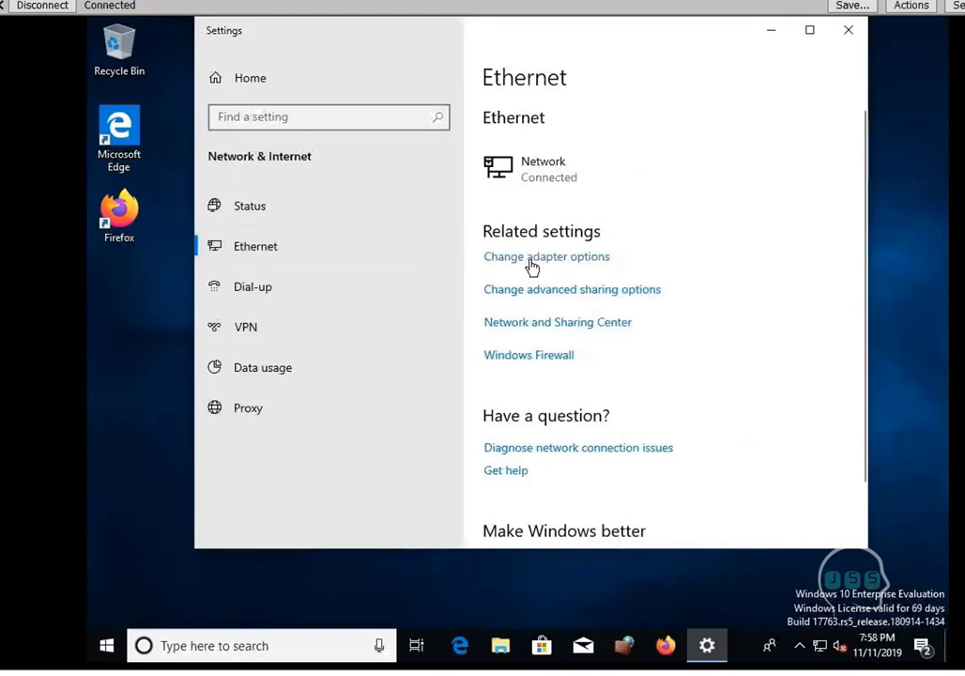
click(531, 267)
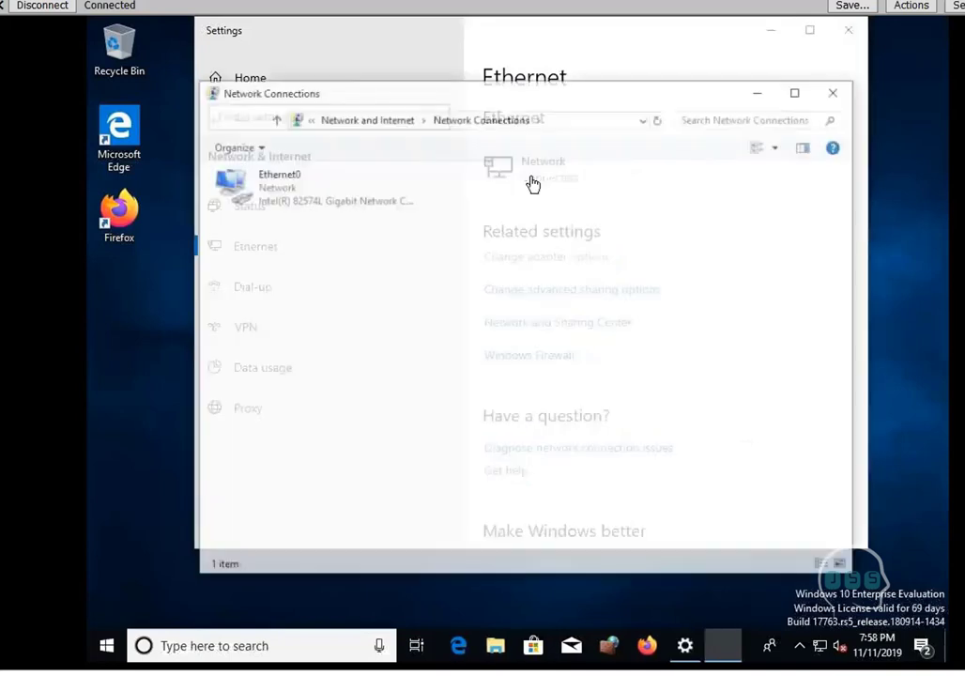
Open Ethernet0's Internet Protocol Version 4 (TCP/IPv4) properties and move the dialog aside.
right_click(271, 199)
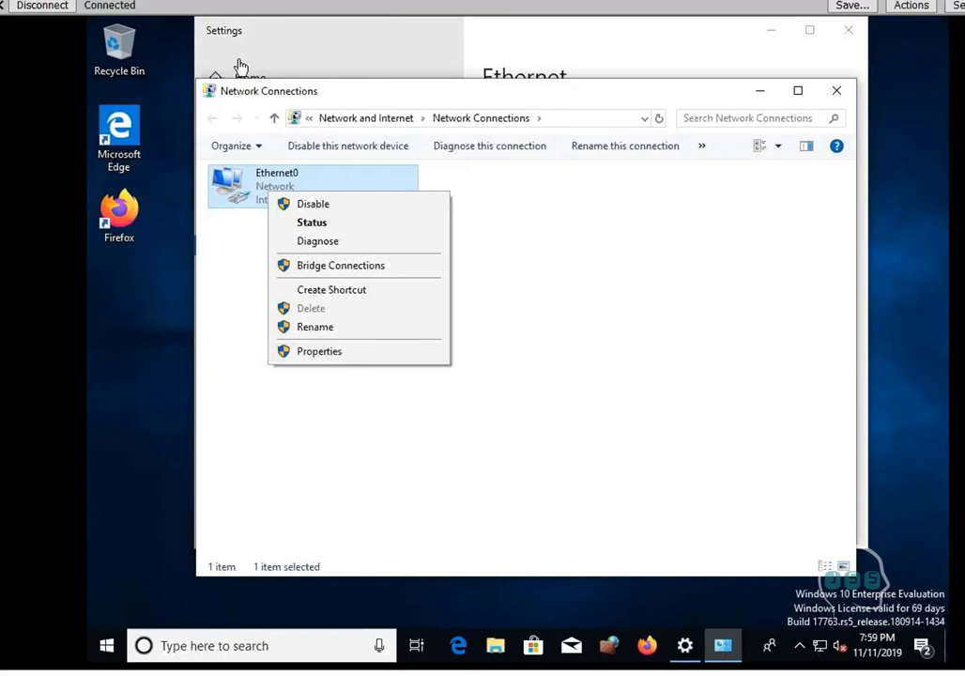
right_click(248, 173)
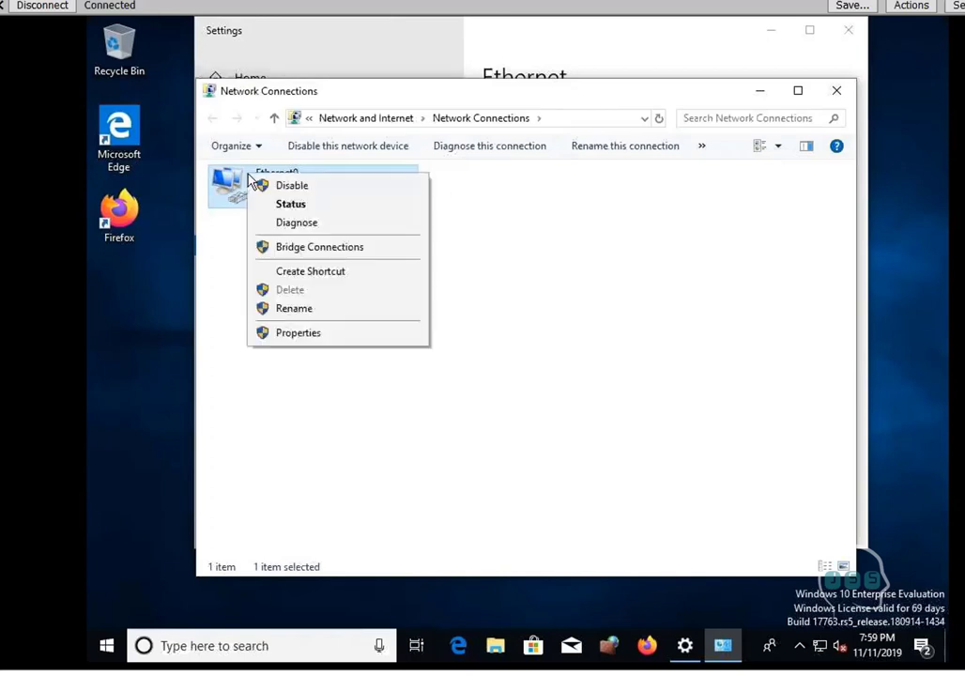
click(298, 335)
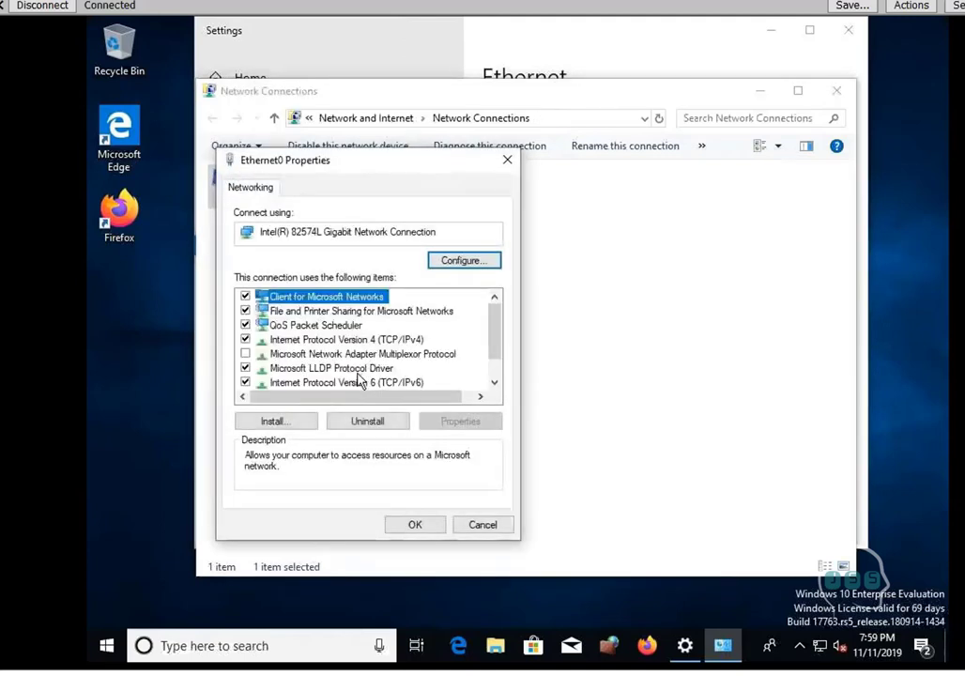
click(374, 340)
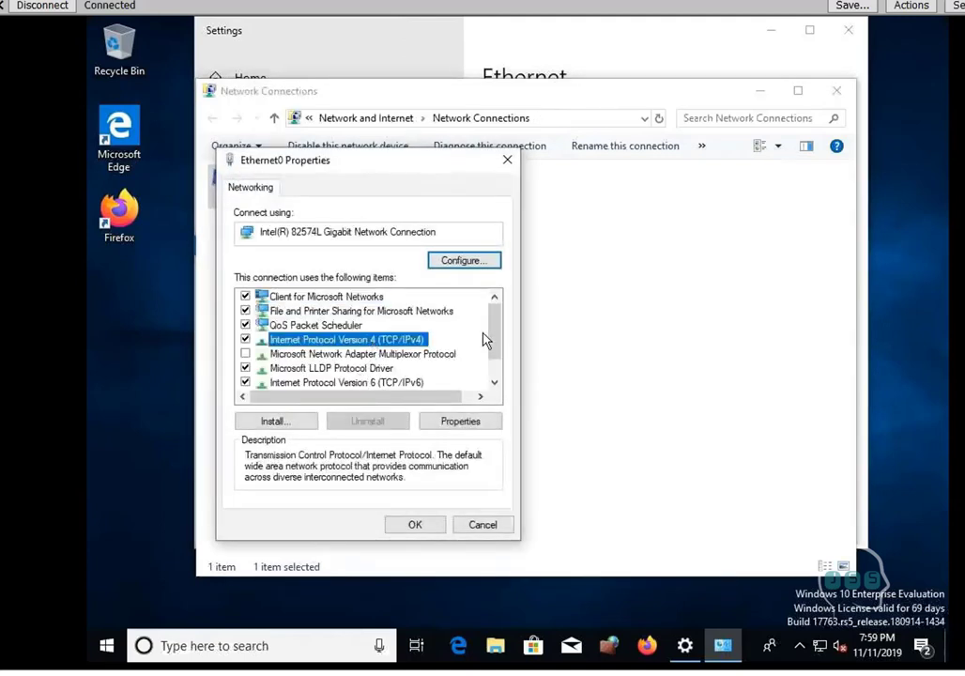
click(470, 421)
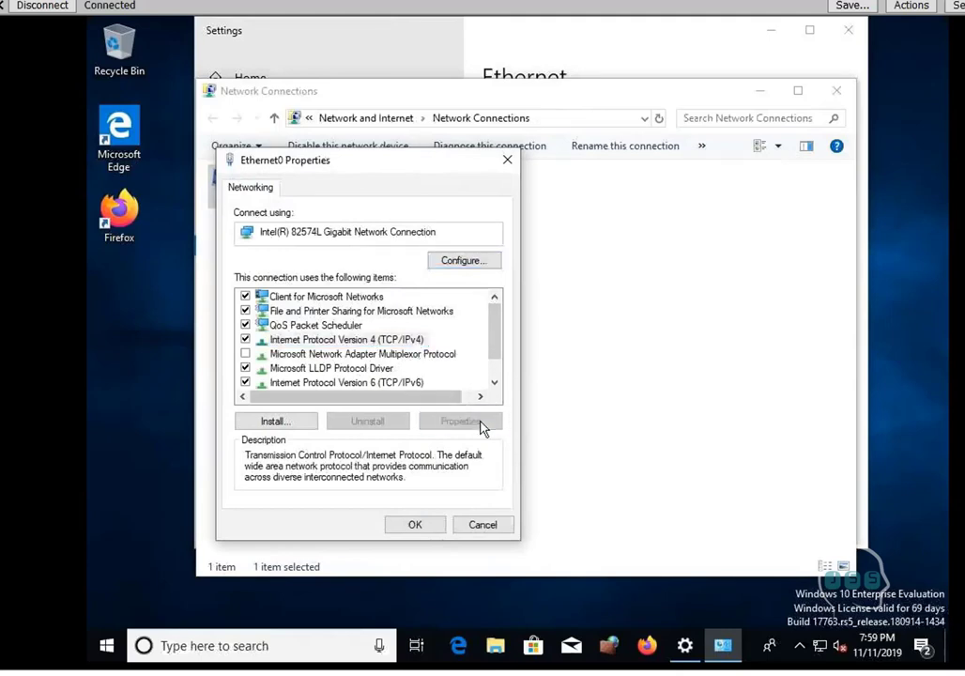
drag(422, 233, 703, 150)
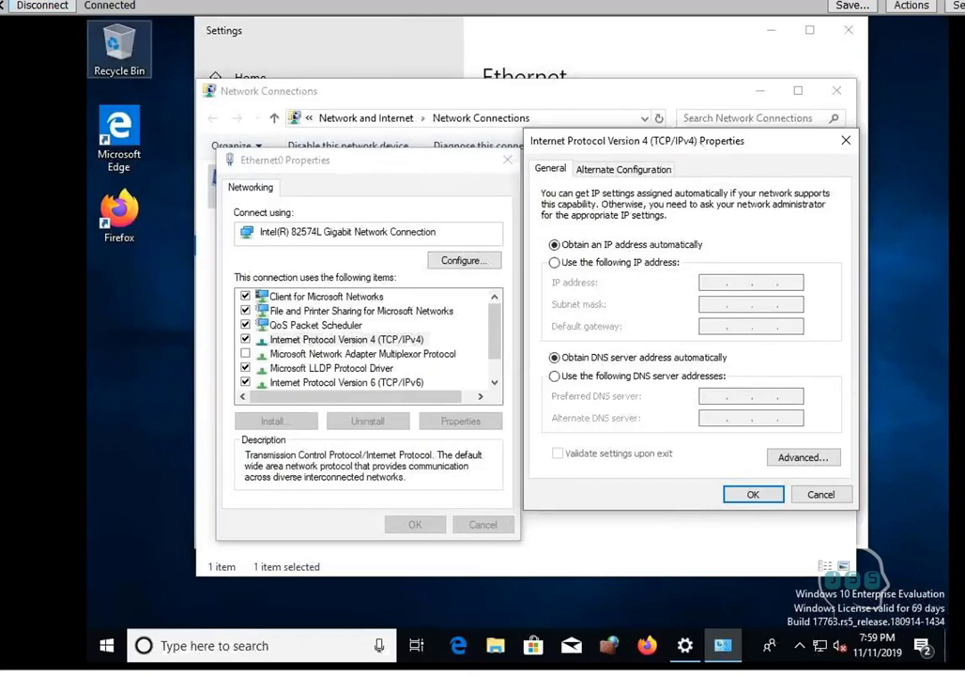
Switch browser tabs and paste the lab portal address into the address bar.
right_click(322, 1)
click(345, 35)
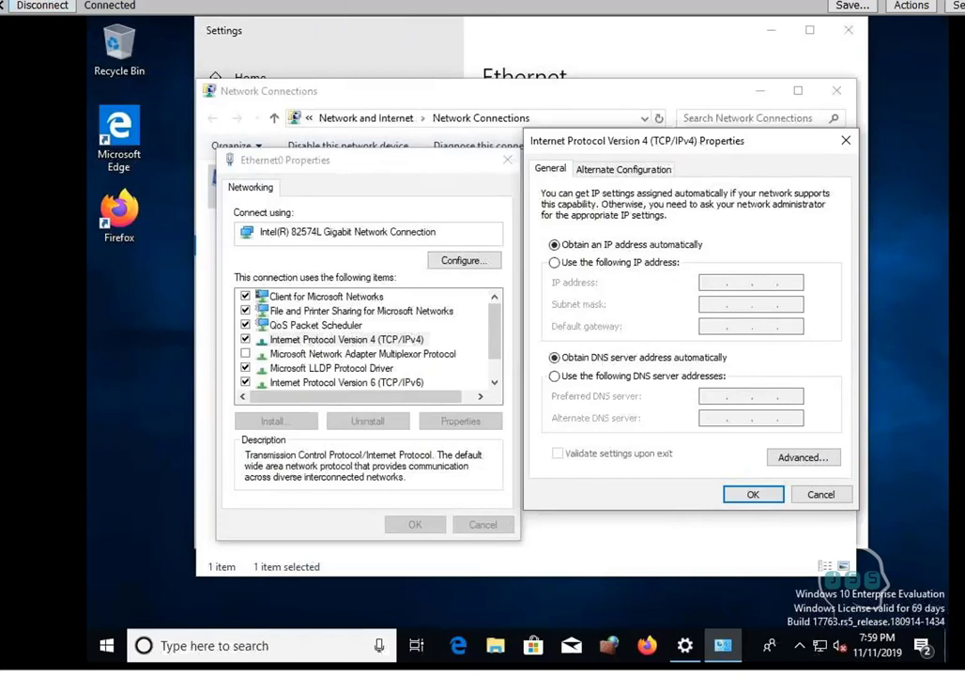
key(ctrl+Tab)
right_click(433, 1)
click(471, 49)
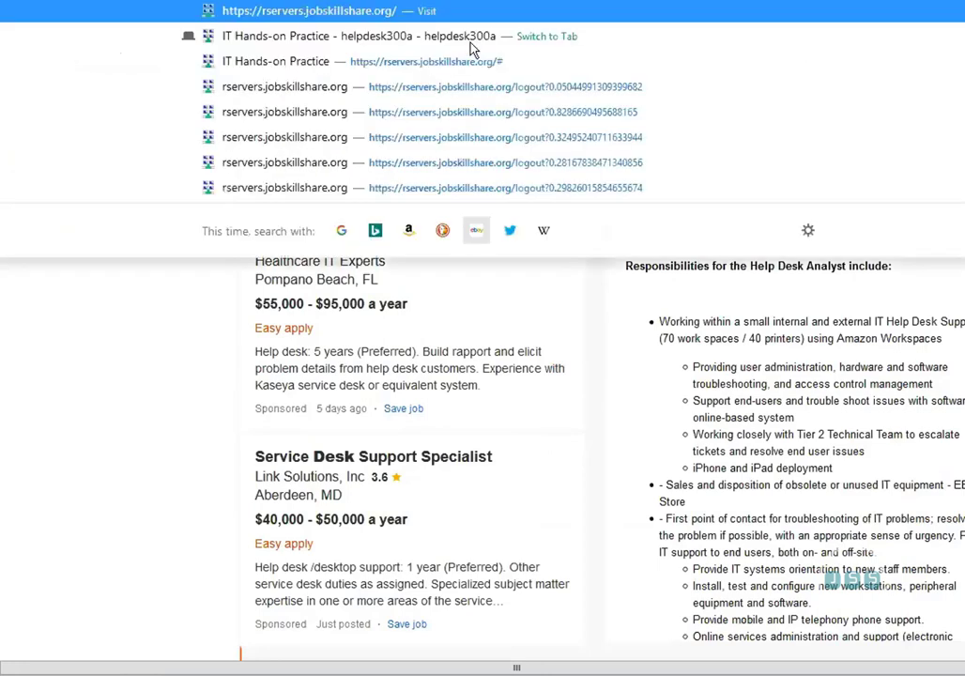
Load the lab portal and open the helpdesk device group from the account overview.
key(Return)
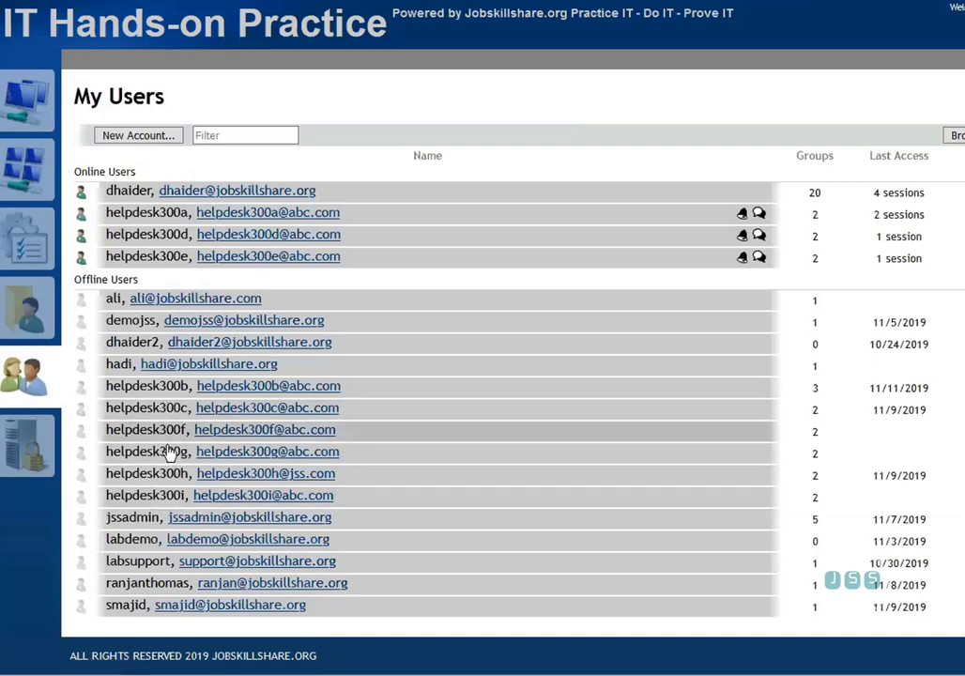
click(157, 244)
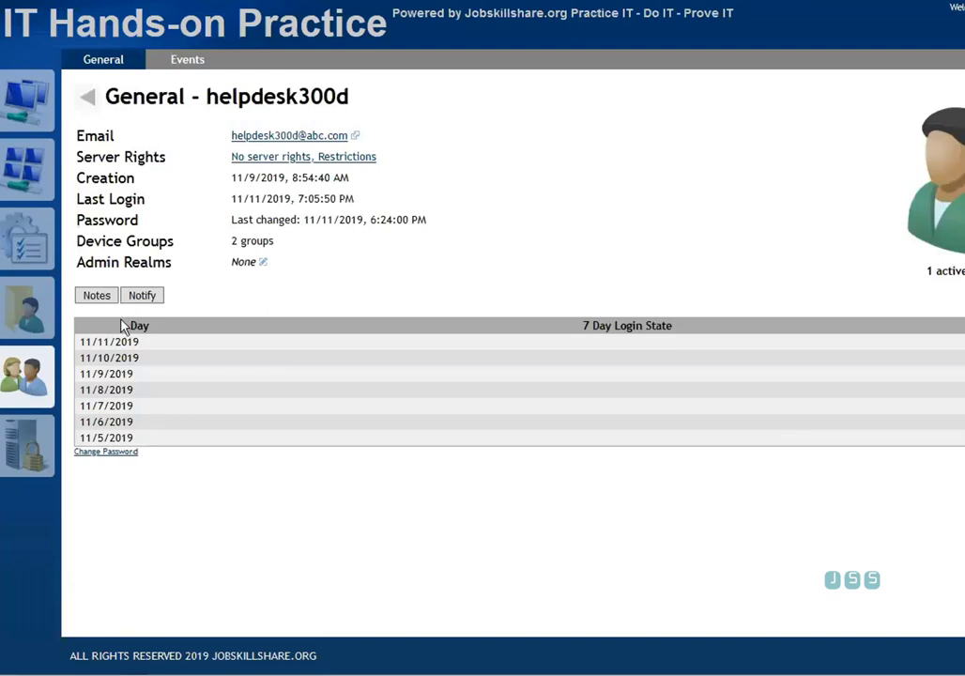
click(23, 192)
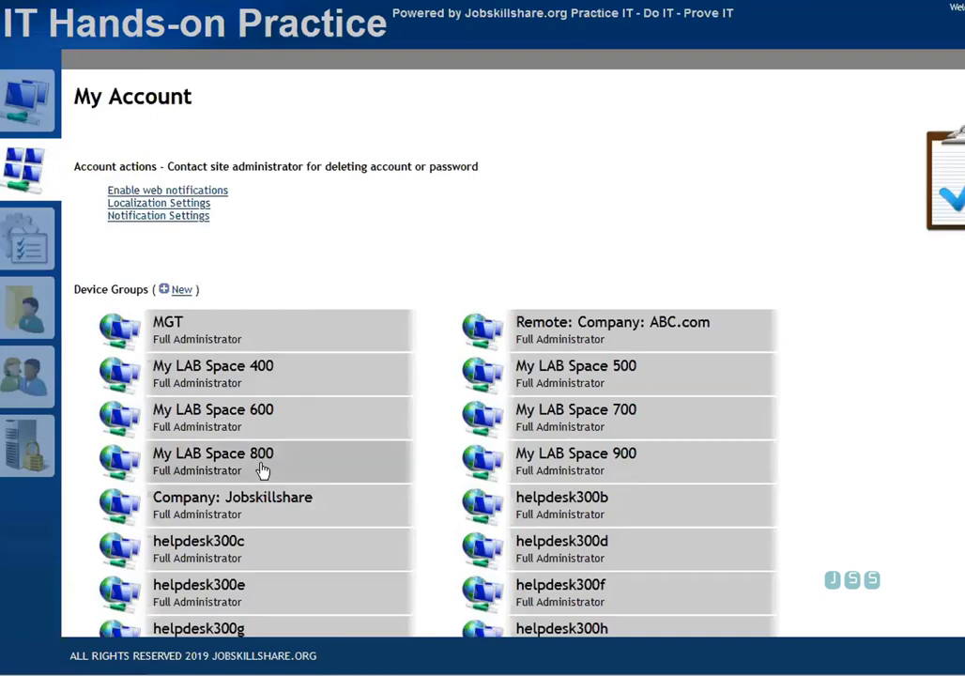
scroll(254, 482, down, 1)
scroll(376, 451, down, 1)
click(562, 422)
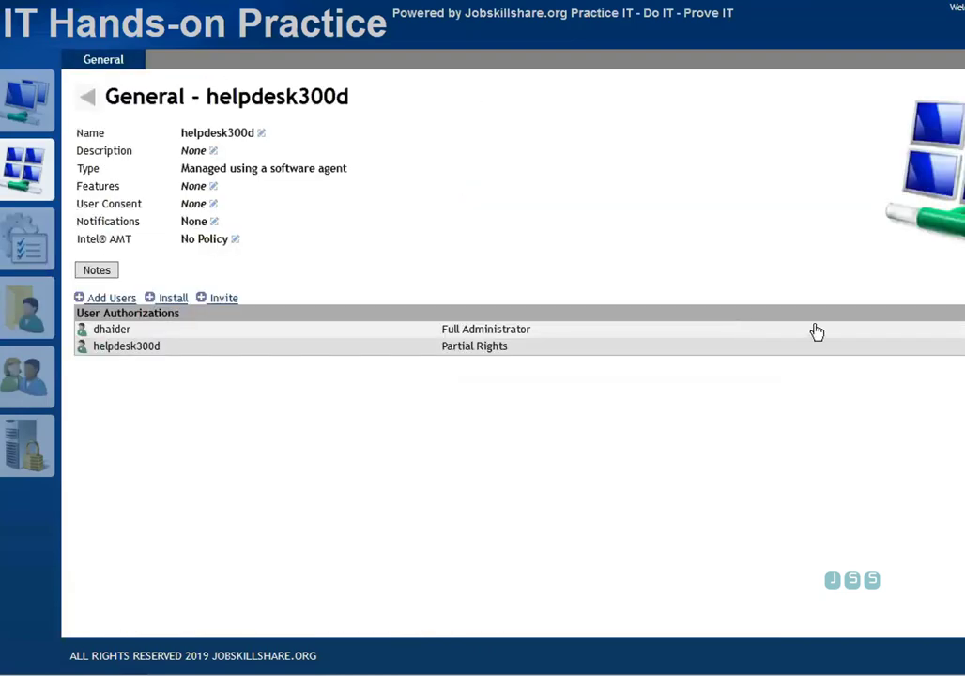
Clear Limited Input Only and check No Intel® AMT in helpdesk's group rights.
click(445, 354)
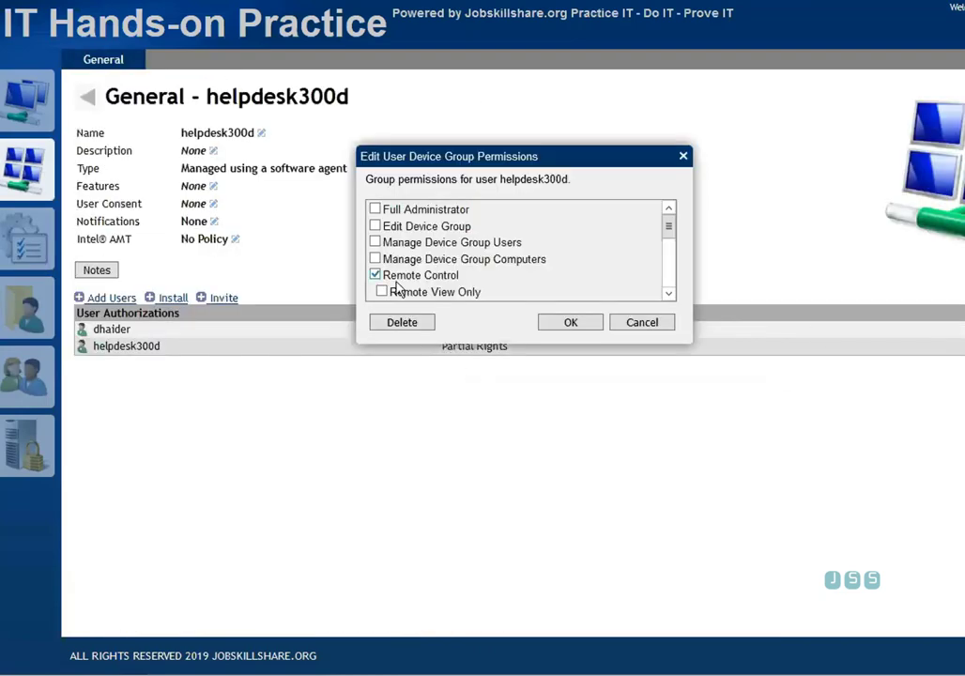
scroll(394, 277, down, 2)
click(382, 231)
click(382, 282)
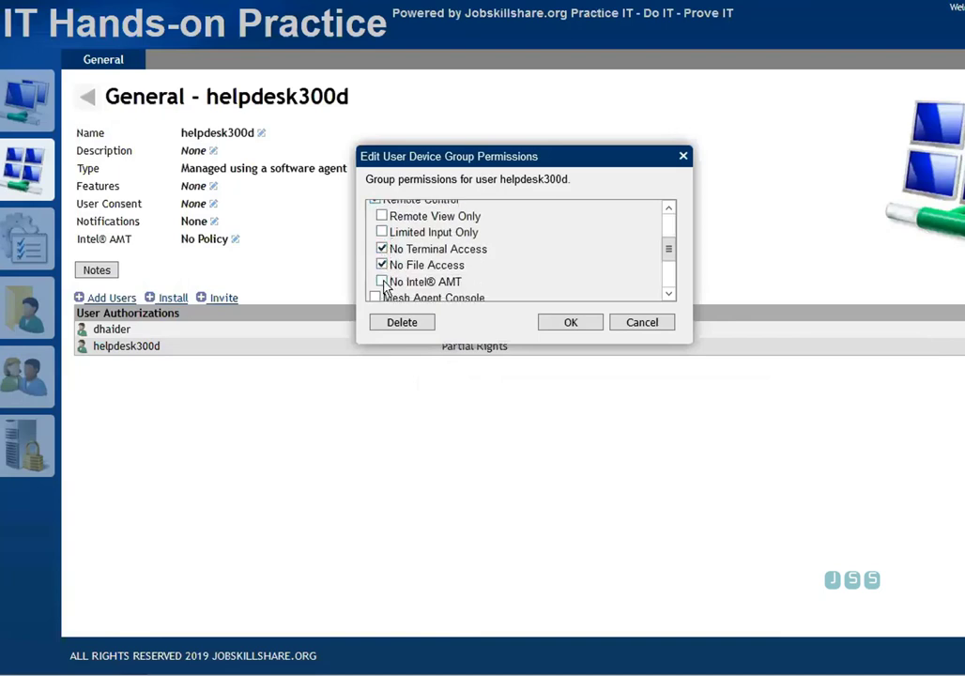
click(570, 322)
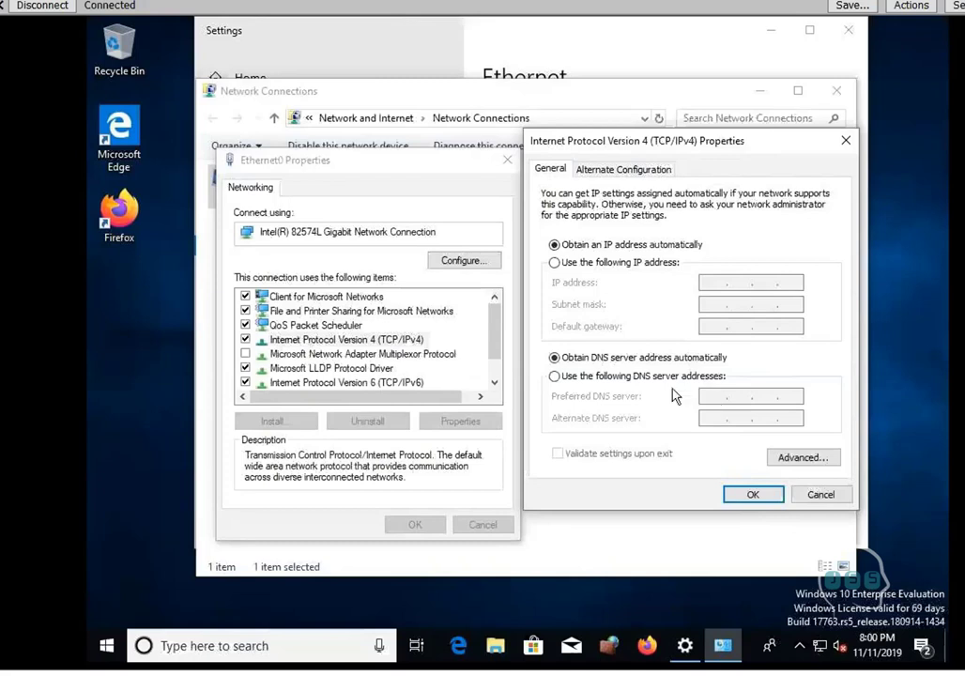
Enter preferred DNS 192.168.10.206 and alternate DNS 8.8.8.8 for Ethernet0's IPv4 and confirm.
click(584, 376)
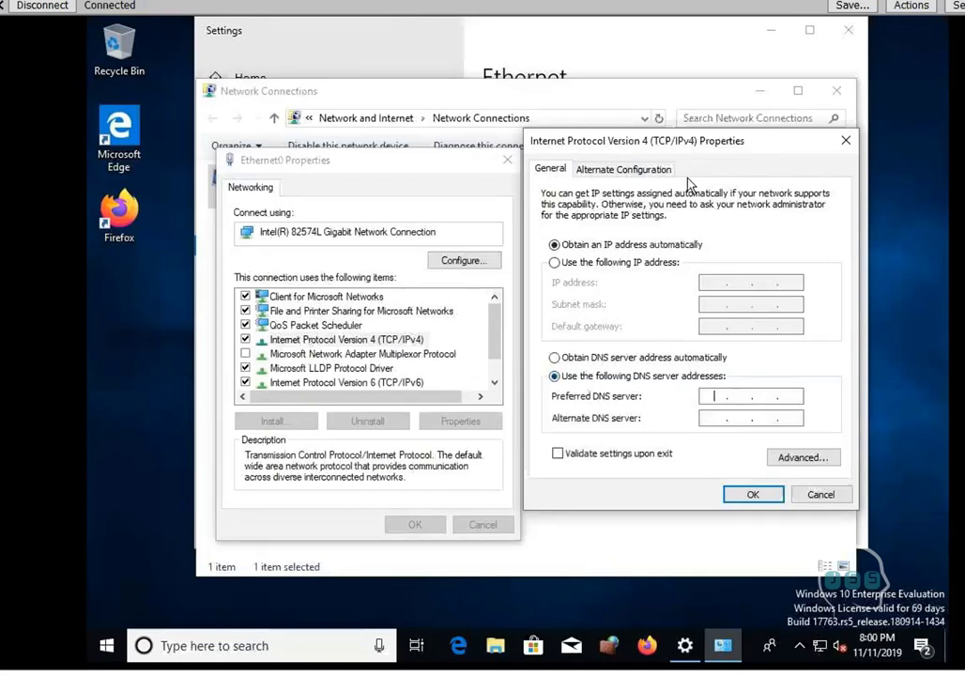
drag(657, 141, 580, 139)
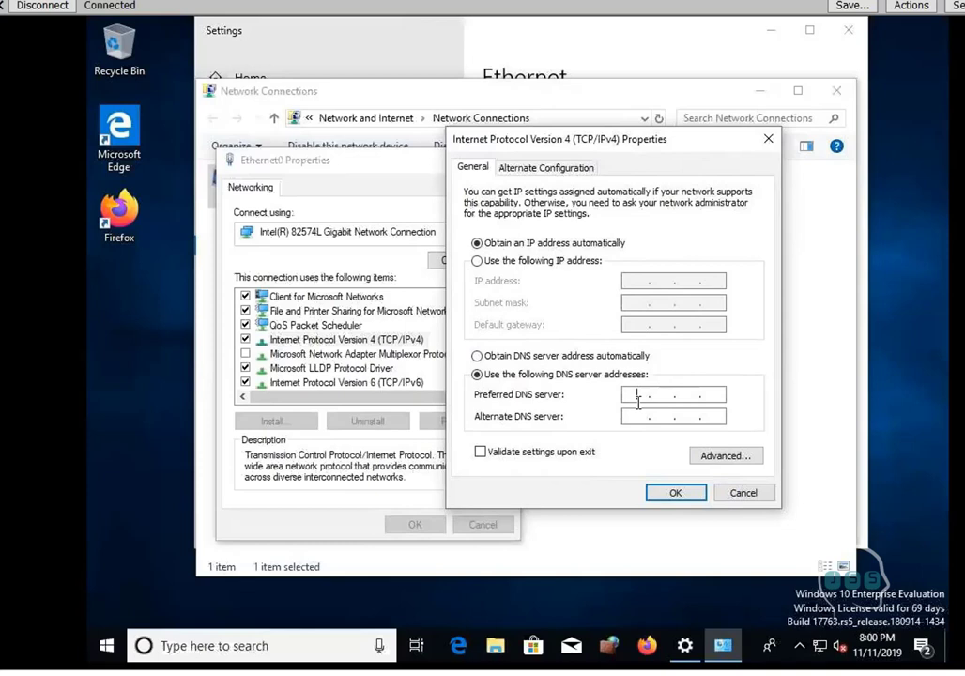
text(192 . 168 . 10 . 206)
click(629, 421)
text(8.8.8.)
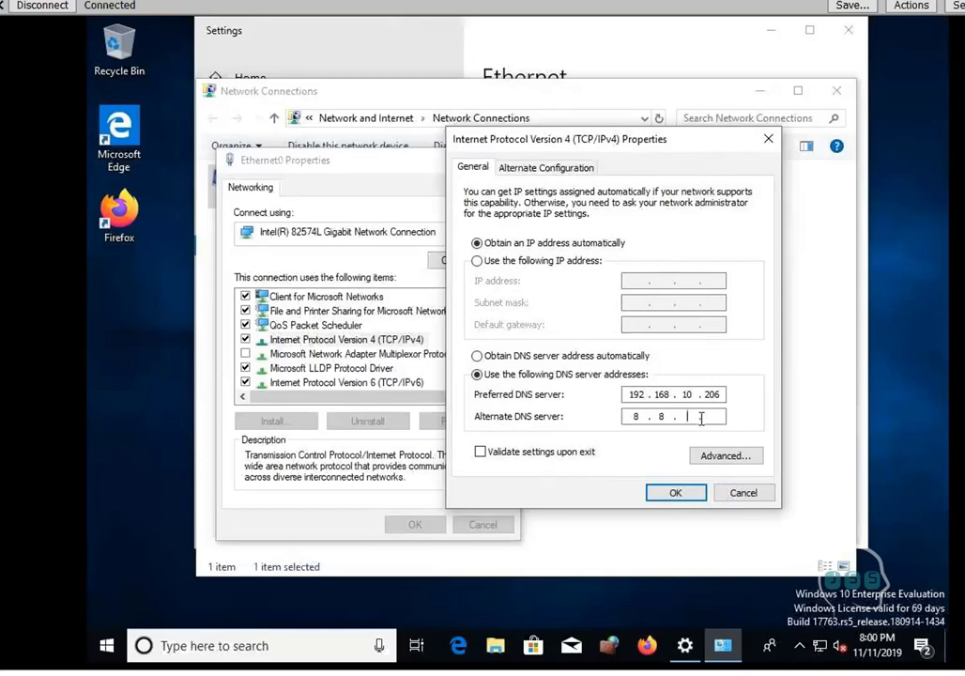
text(8)
click(696, 497)
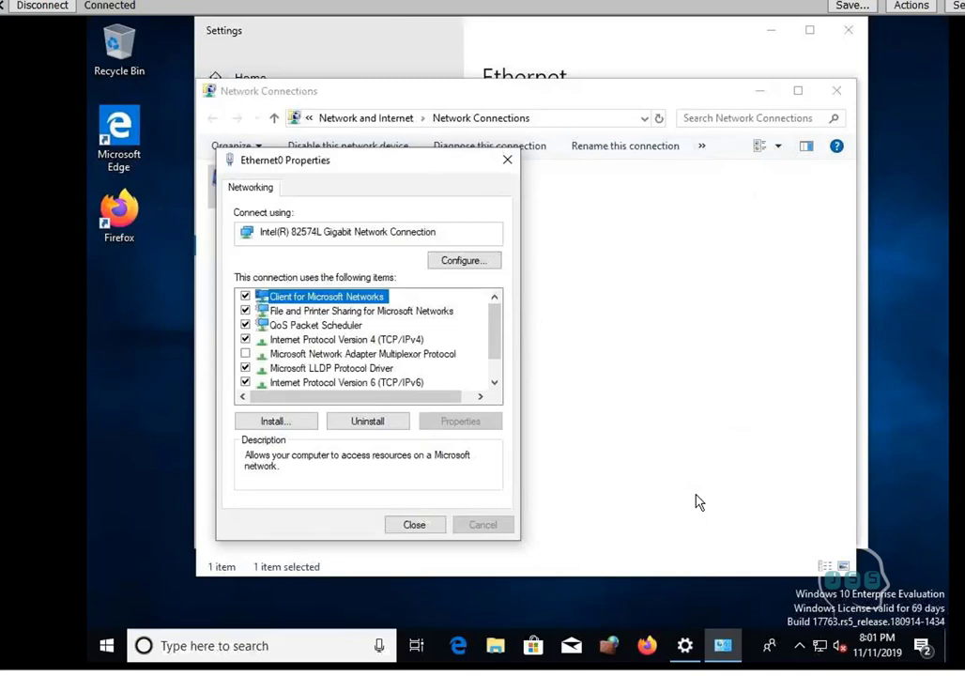
Close Ethernet0 Properties, Network Connections and Settings.
click(507, 160)
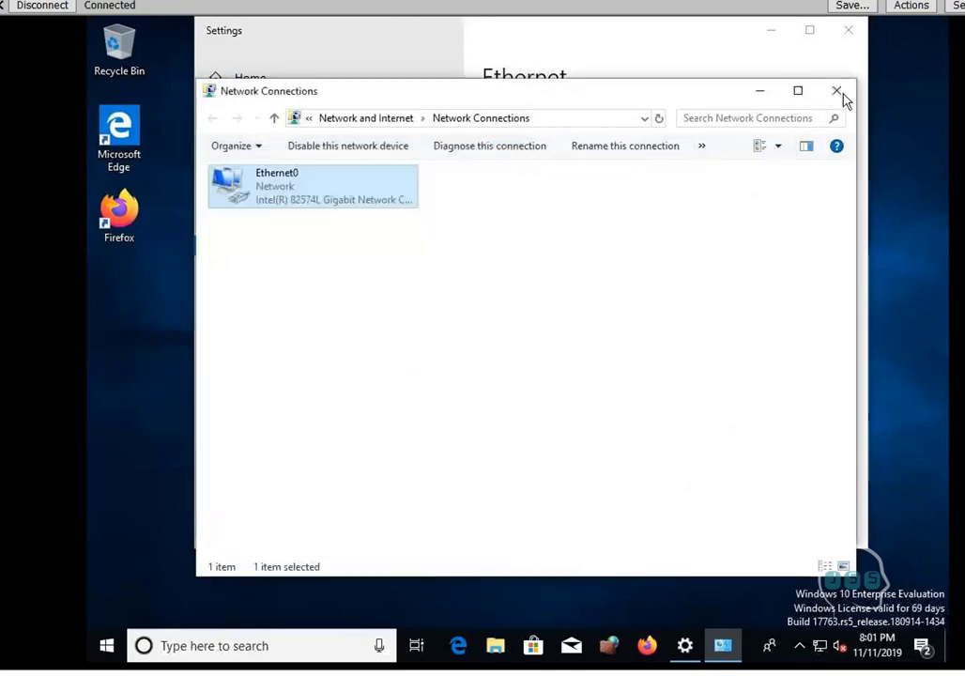
click(837, 91)
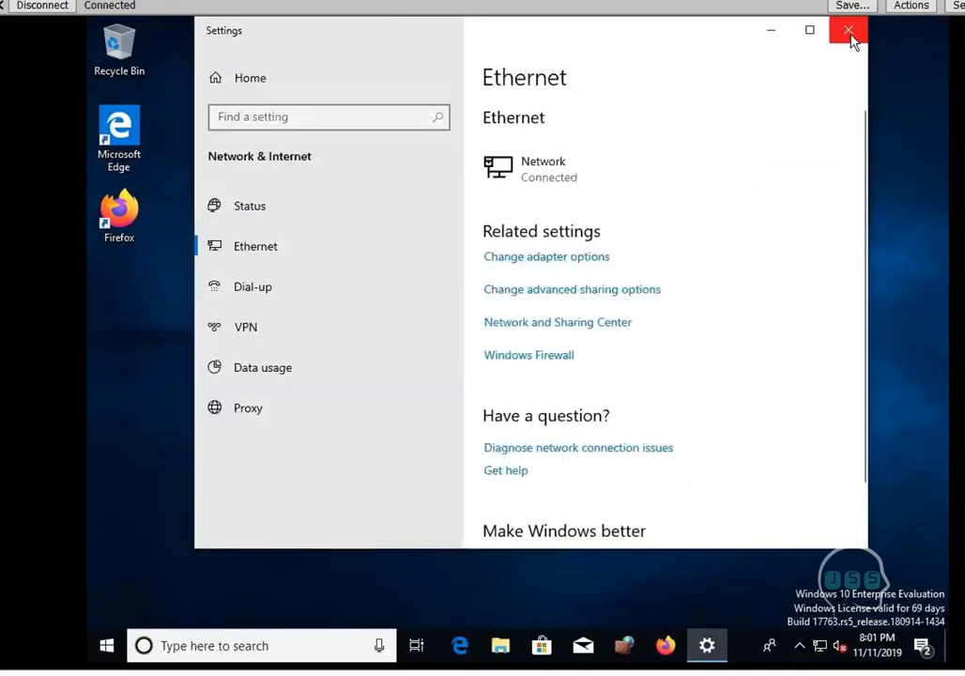
click(850, 34)
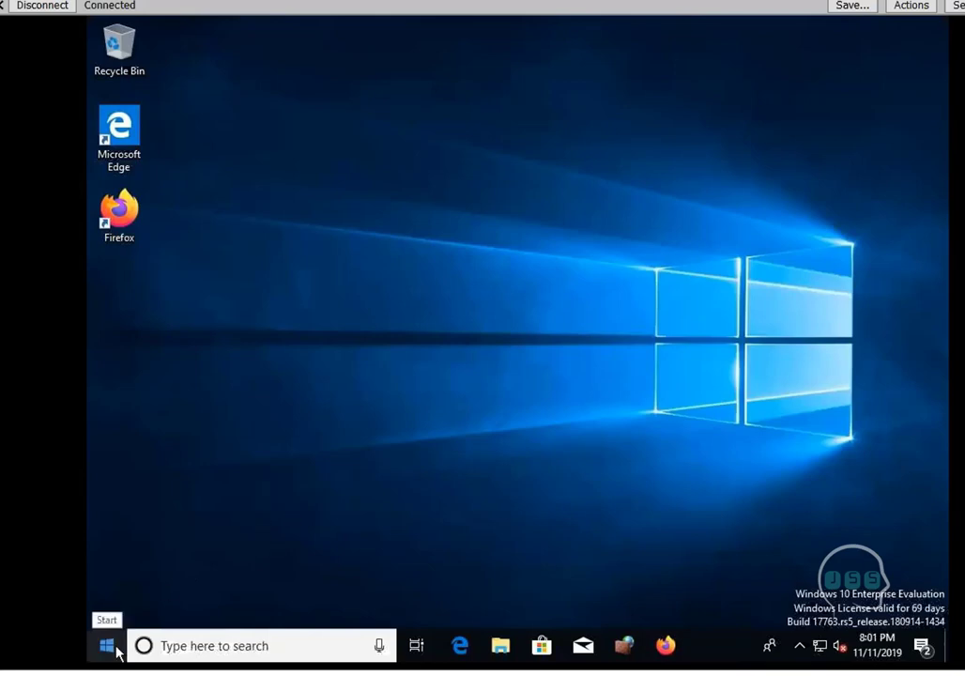
Launch Computer Management from the Start right-click menu, then close it.
right_click(116, 648)
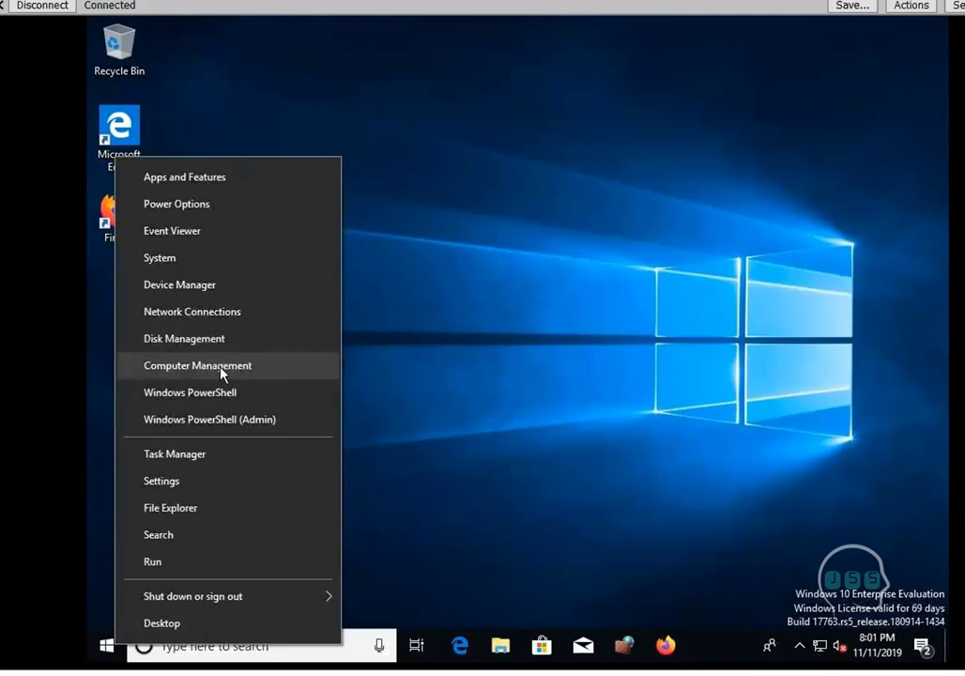
click(224, 374)
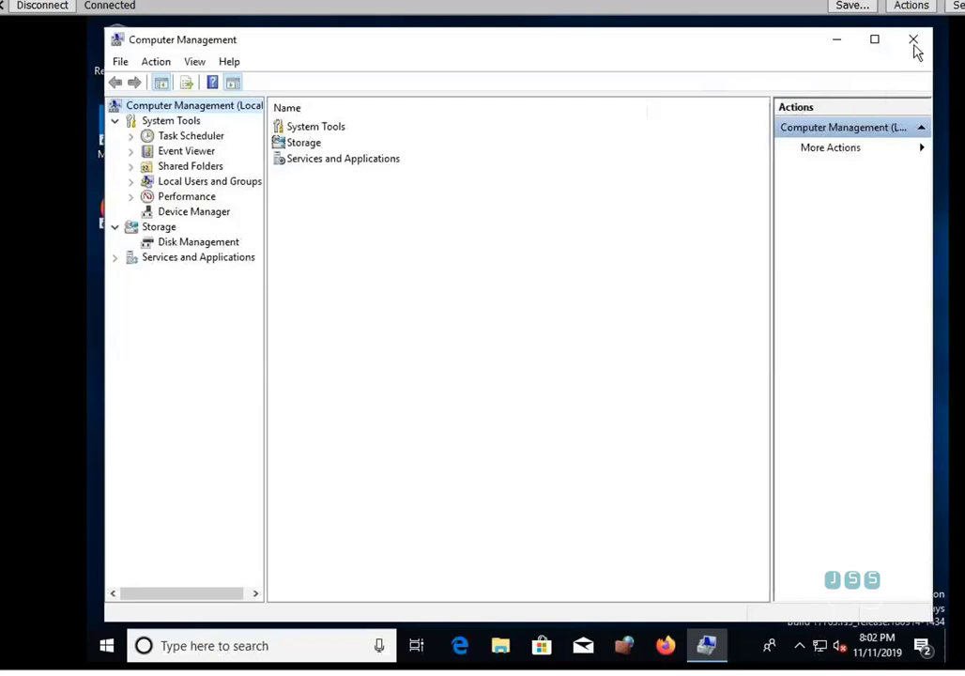
click(914, 41)
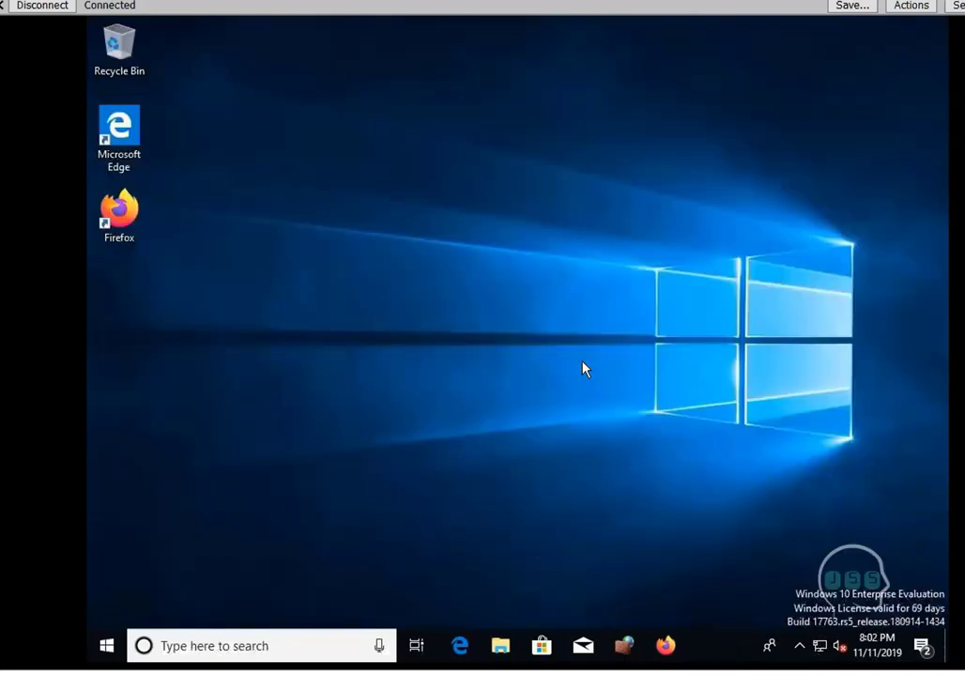
Open the System About page and scroll through the PC's specifications.
right_click(98, 650)
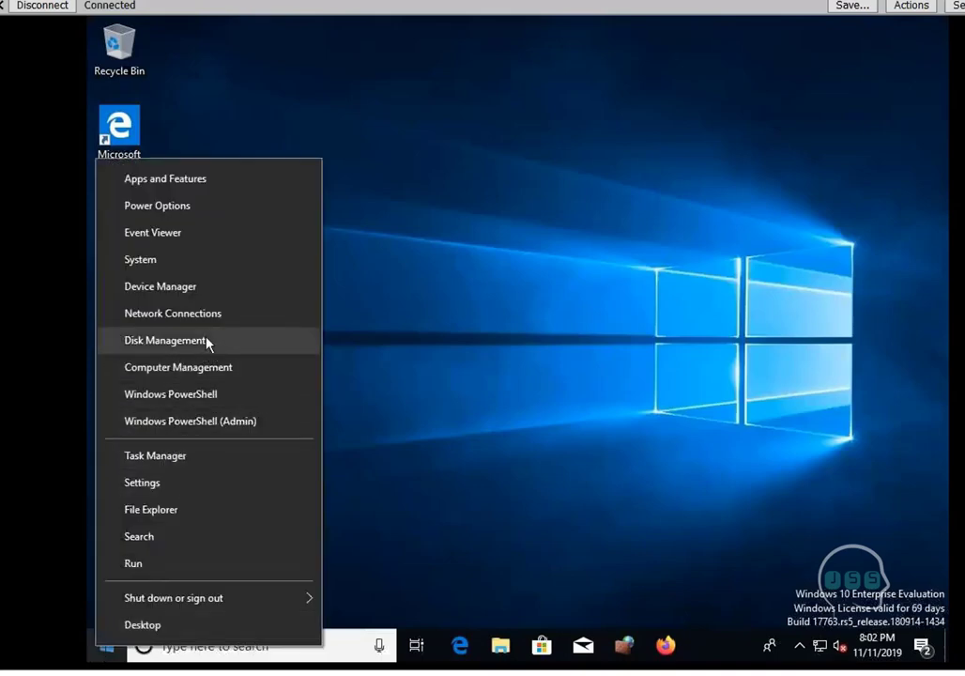
click(172, 268)
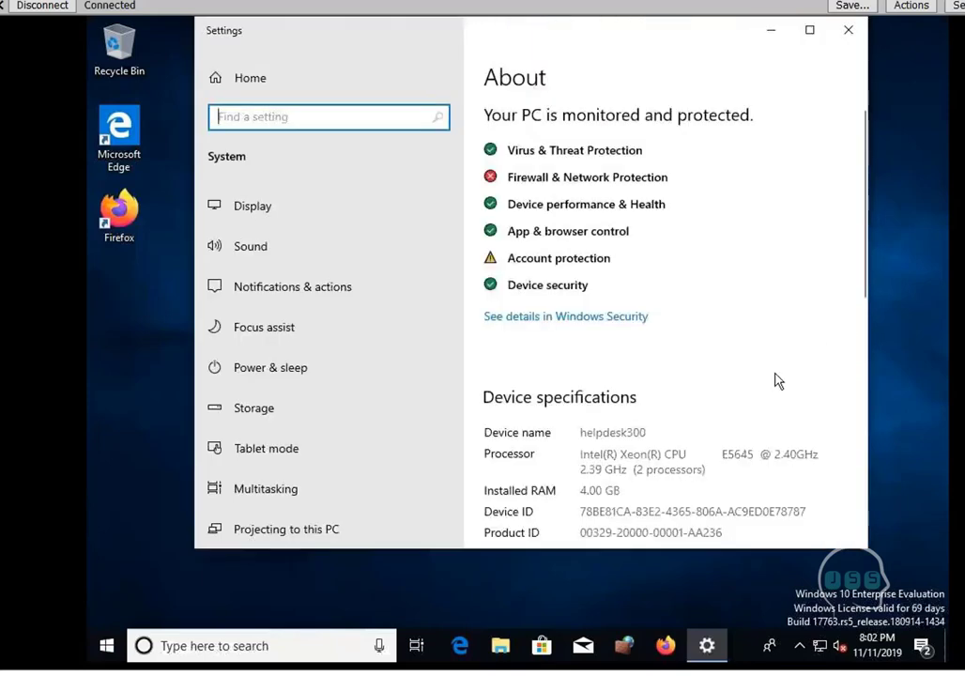
scroll(765, 368, down, 3)
scroll(765, 368, down, 5)
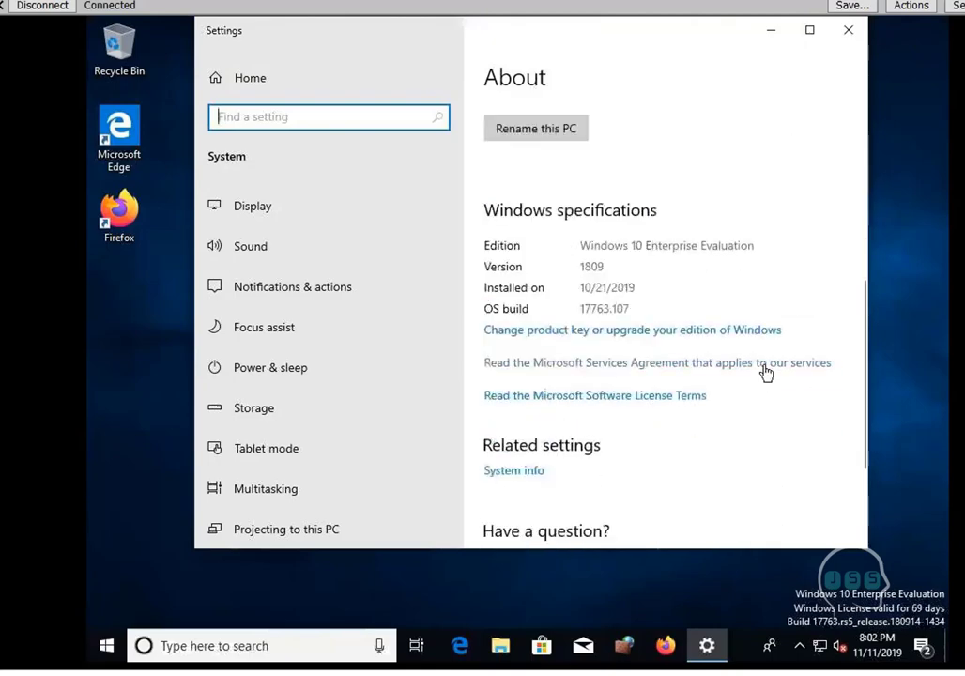
scroll(766, 370, down, 4)
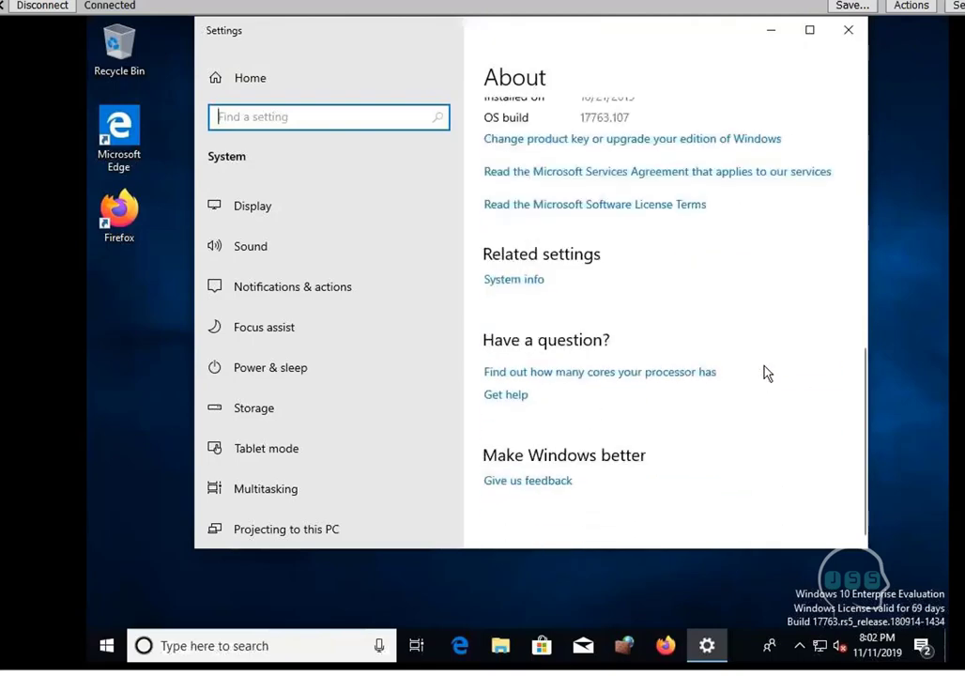
scroll(766, 373, up, 10)
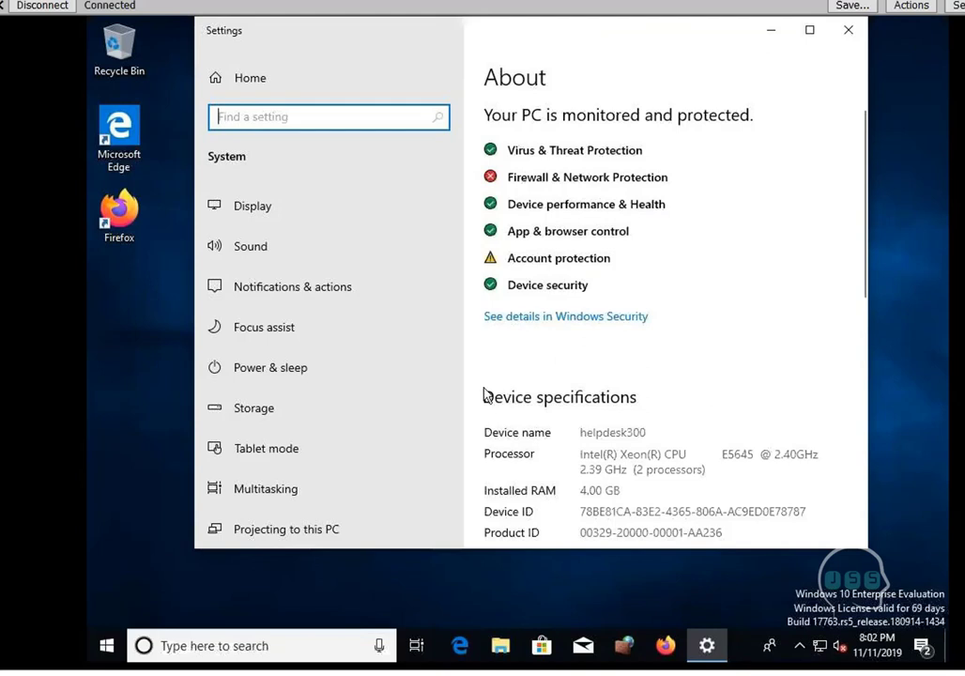
Maximize Settings, then open Rename this PC and cancel it.
right_click(110, 648)
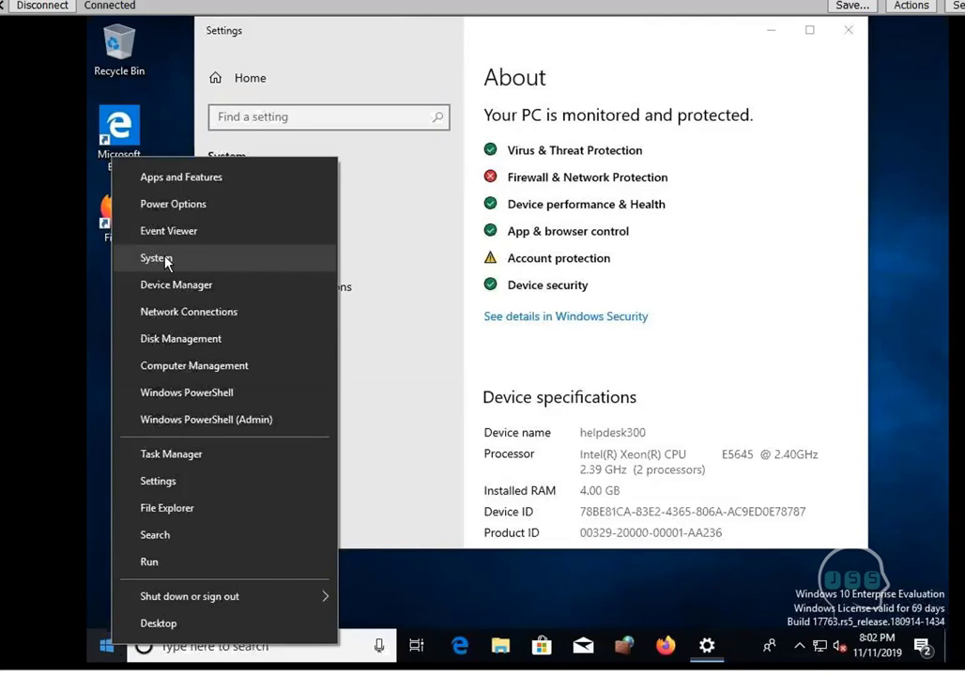
click(809, 30)
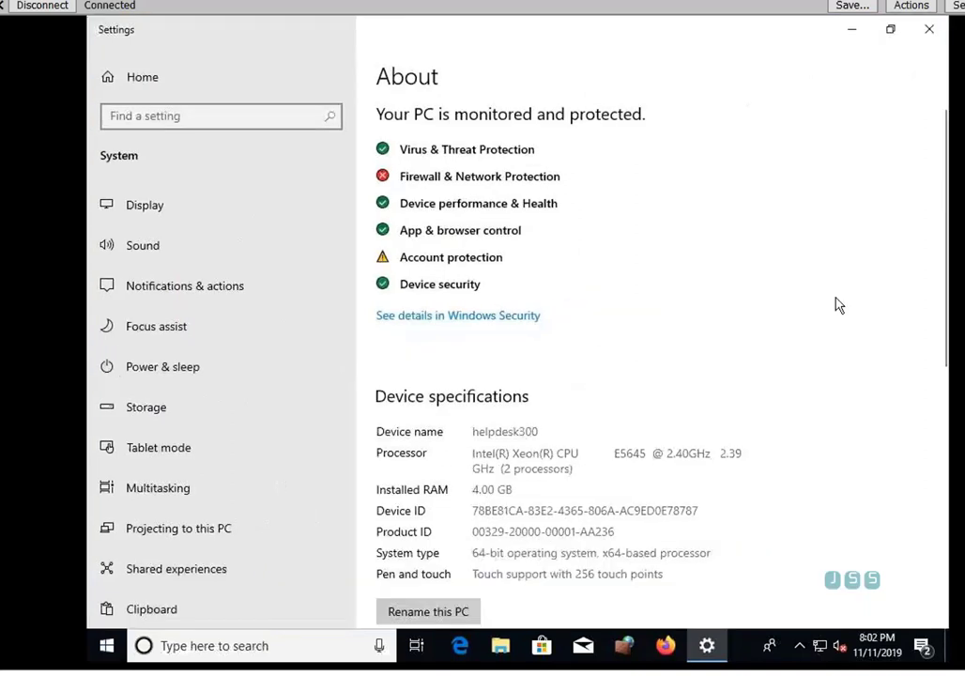
scroll(836, 304, down, 1)
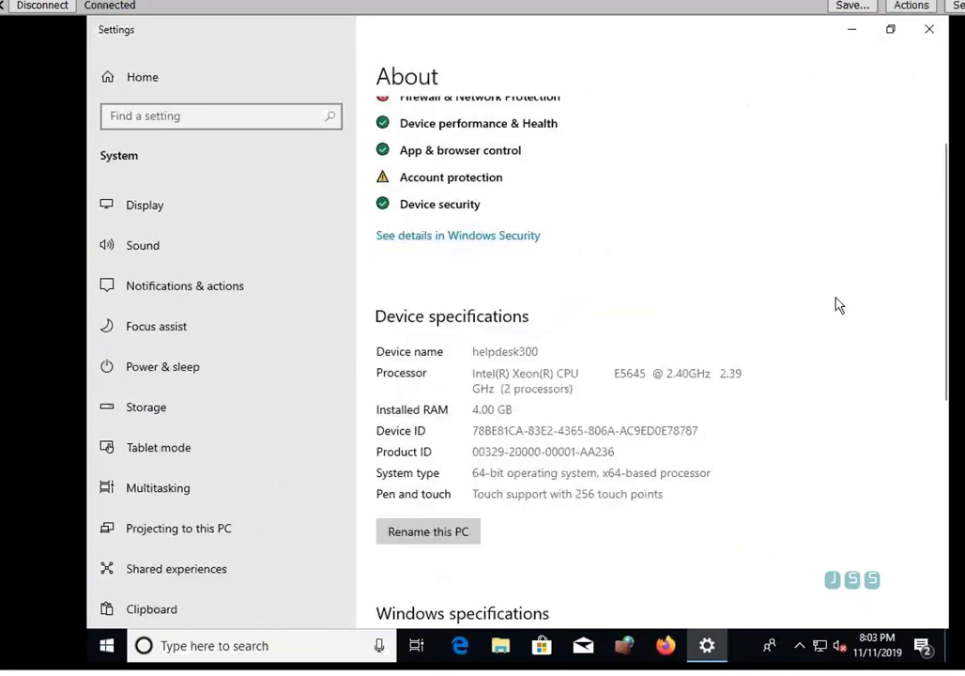
click(466, 534)
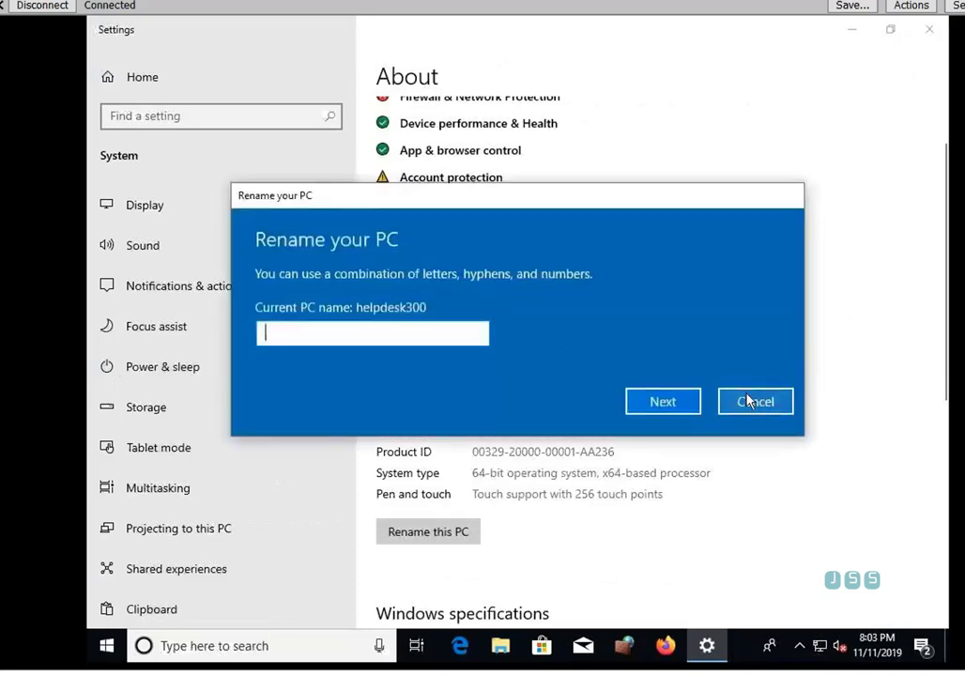
click(752, 404)
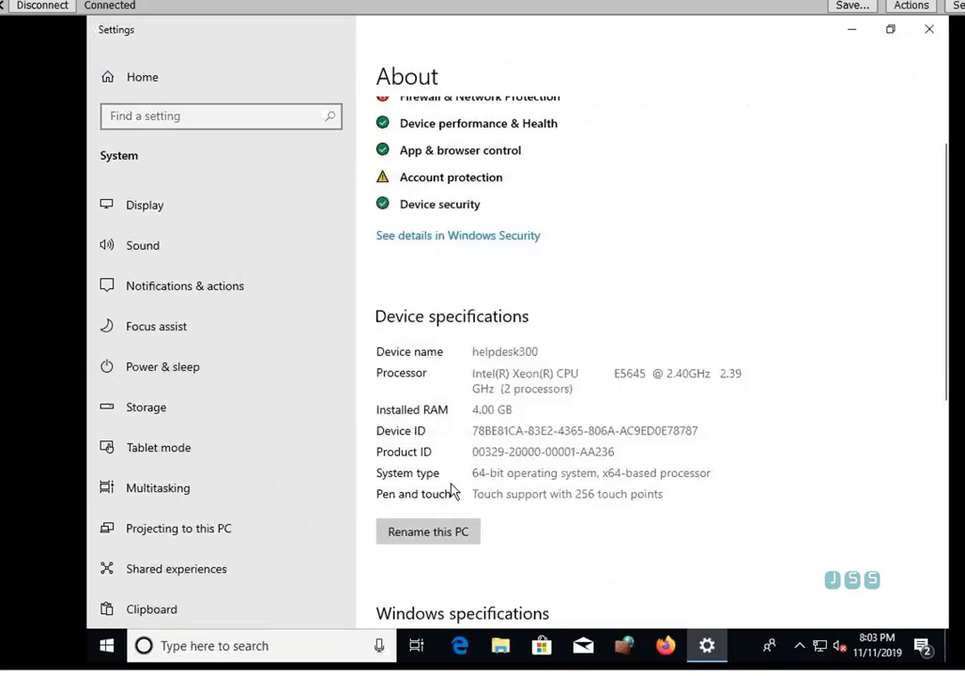
click(283, 646)
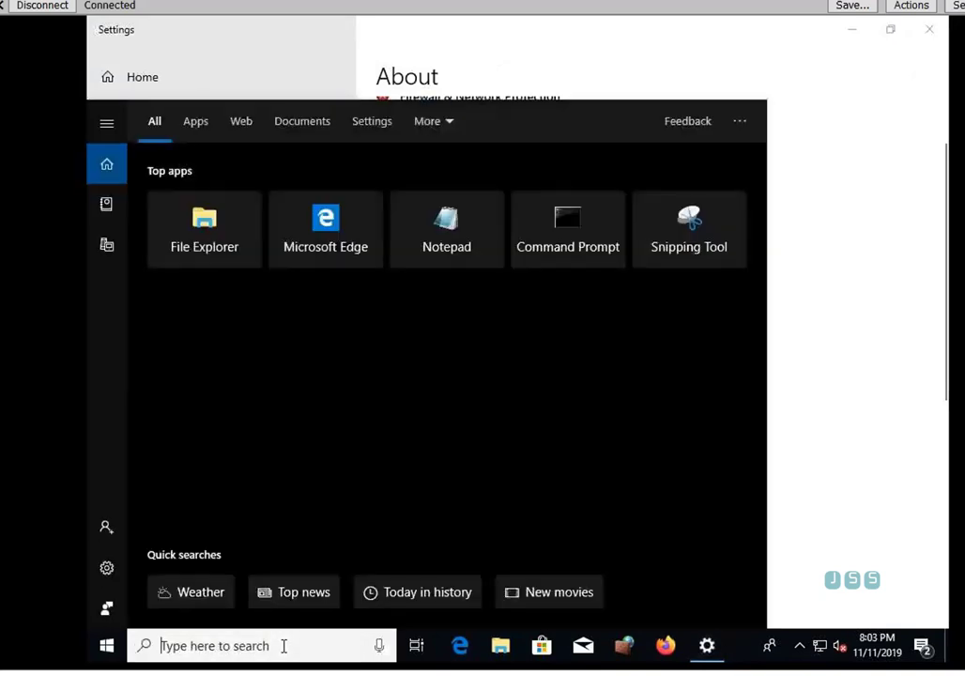
Search for 'work' and open the Access work or school settings.
text(word)
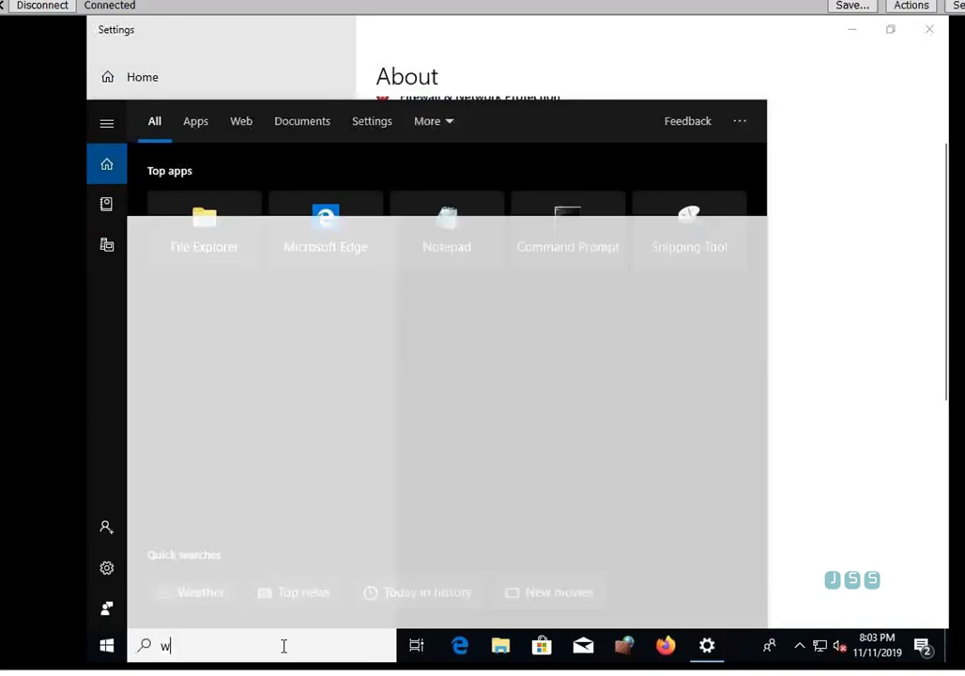
key(BackSpace)
key(BackSpace)
text(k)
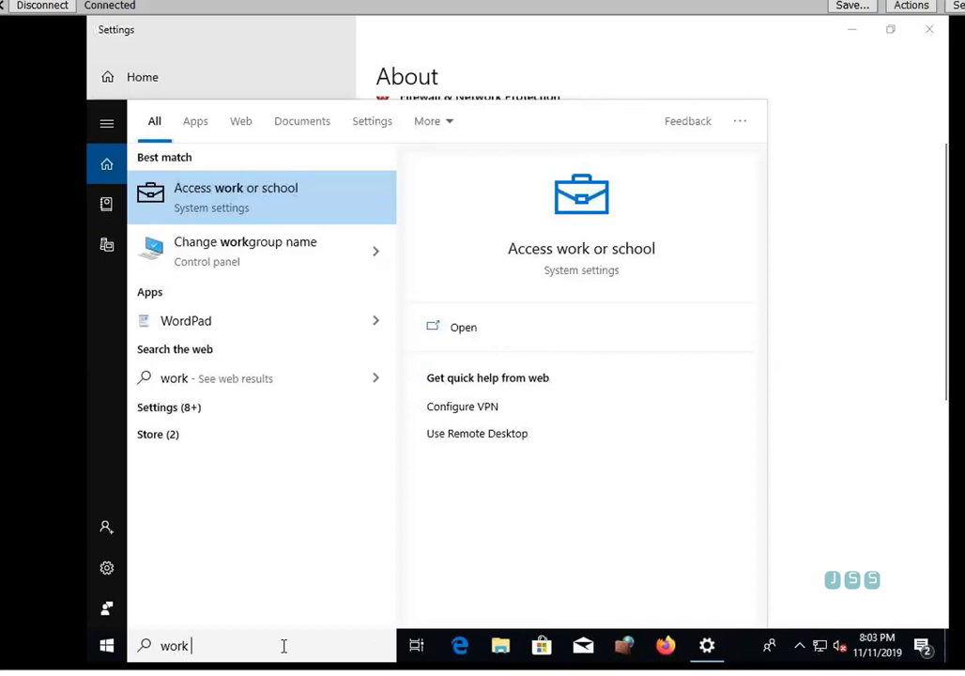
click(263, 215)
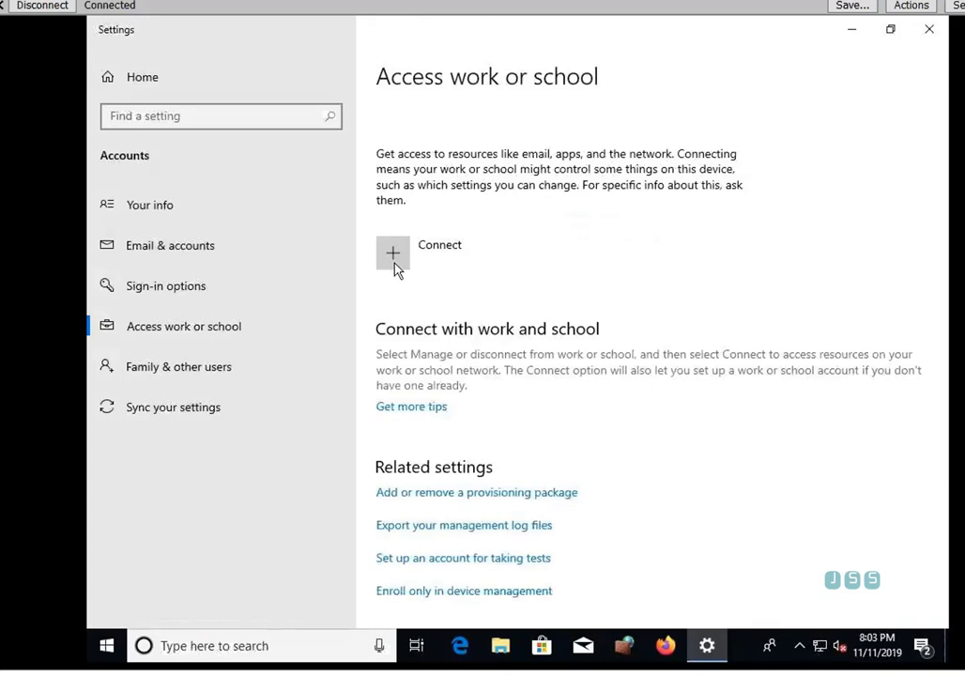
Choose Connect, then 'Join this device to a local Active Directory domain'.
click(394, 268)
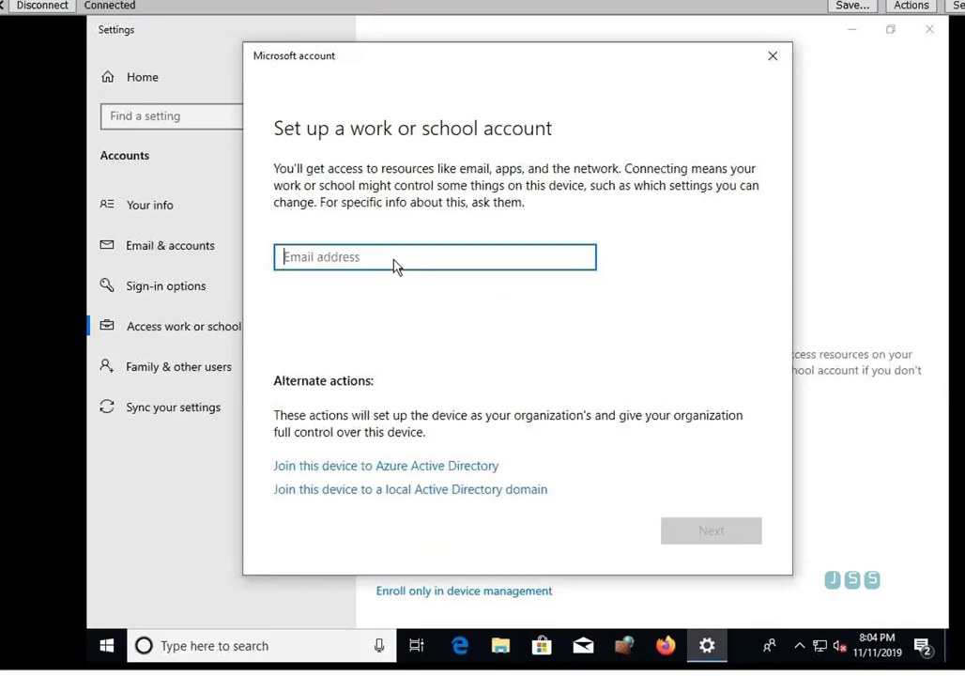
click(475, 492)
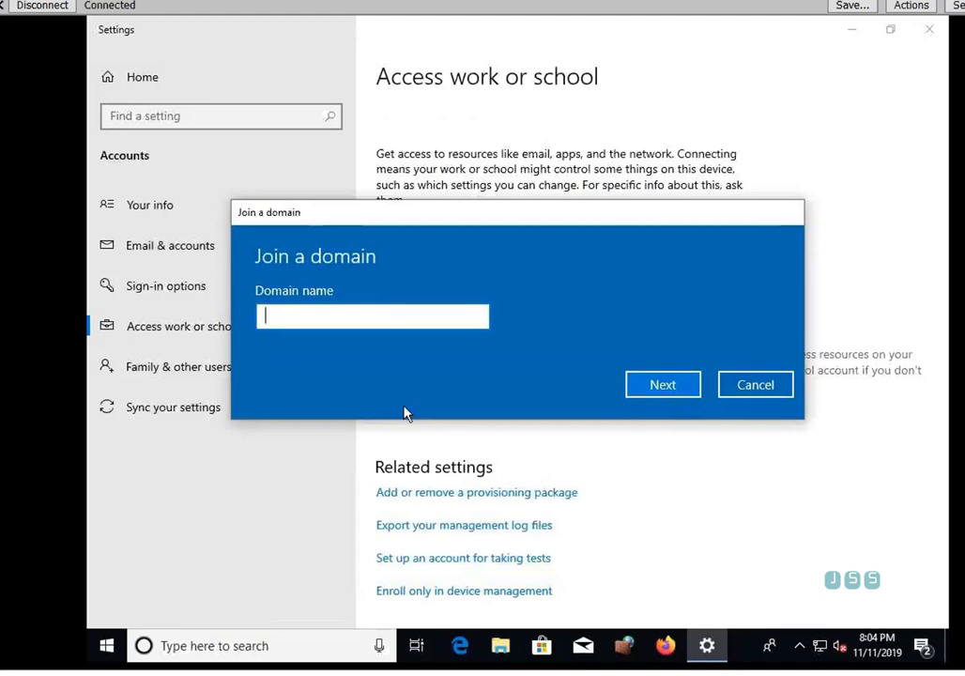
Submit domain jss9.jobskillshare.org and enter the domain helpdesk user name at the credentials prompt.
text(jss9.jobskillshare.org)
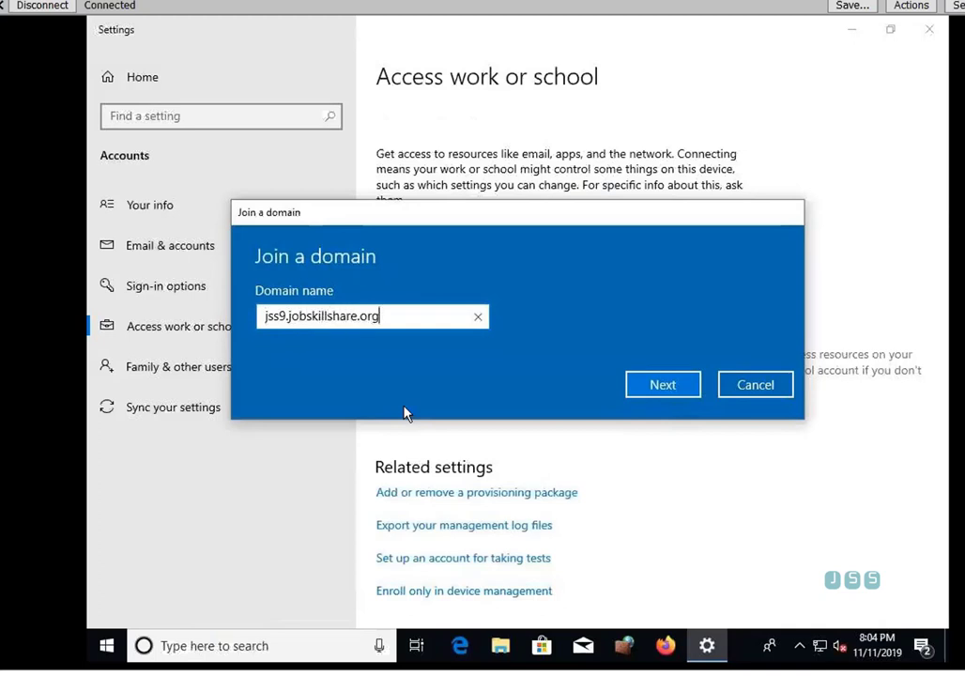
key(Return)
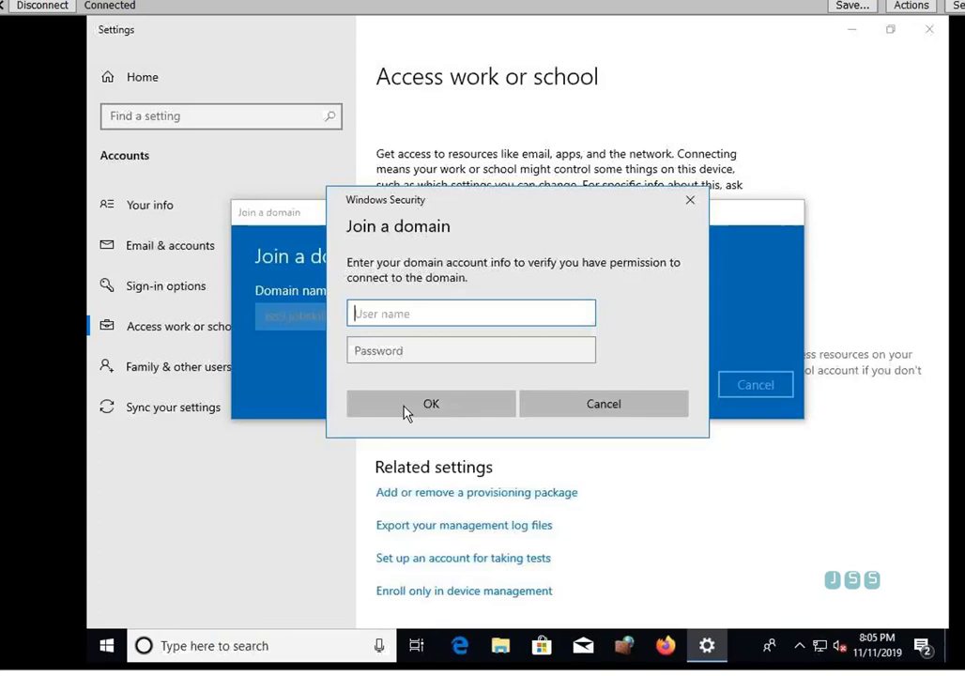
text(jss9\helpdesk)
key(Tab)
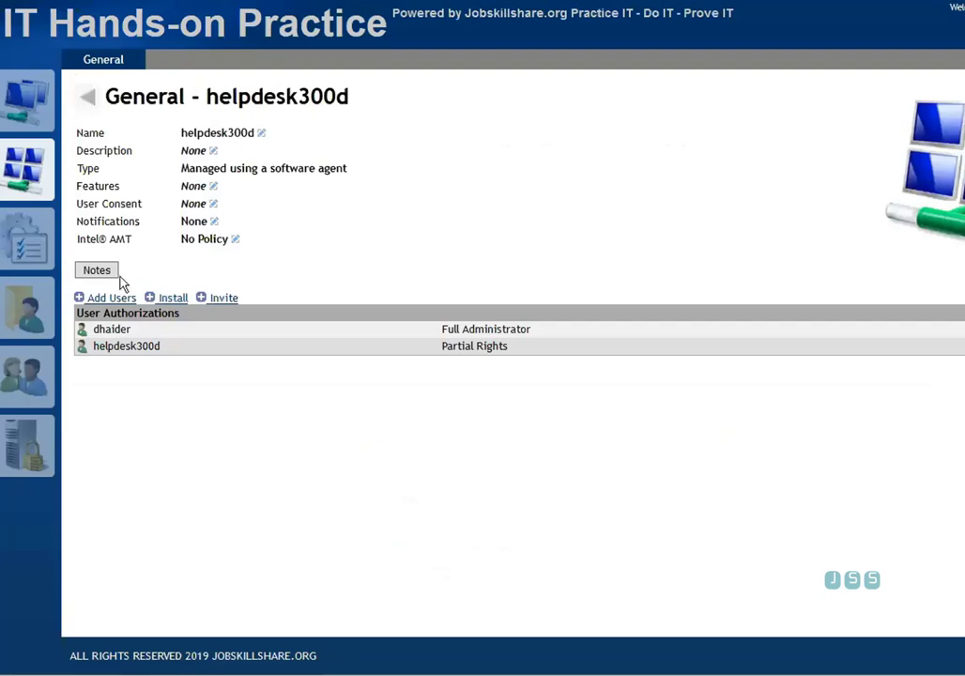
Go back to the lab machine list and open dc300's remote desktop.
click(89, 98)
scroll(92, 164, down, 2)
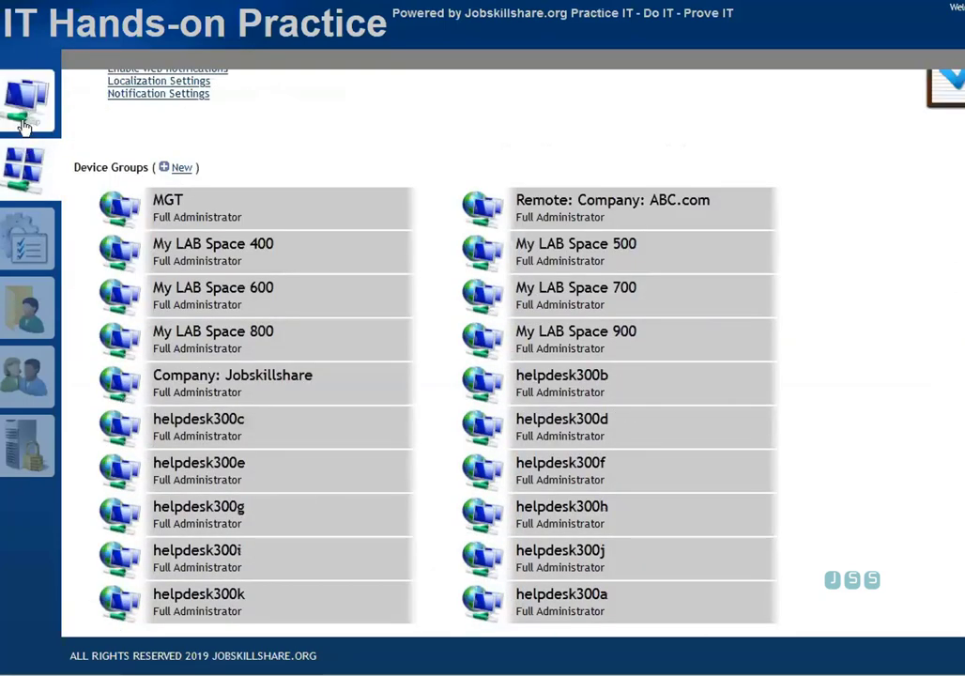
click(23, 125)
scroll(182, 467, down, 6)
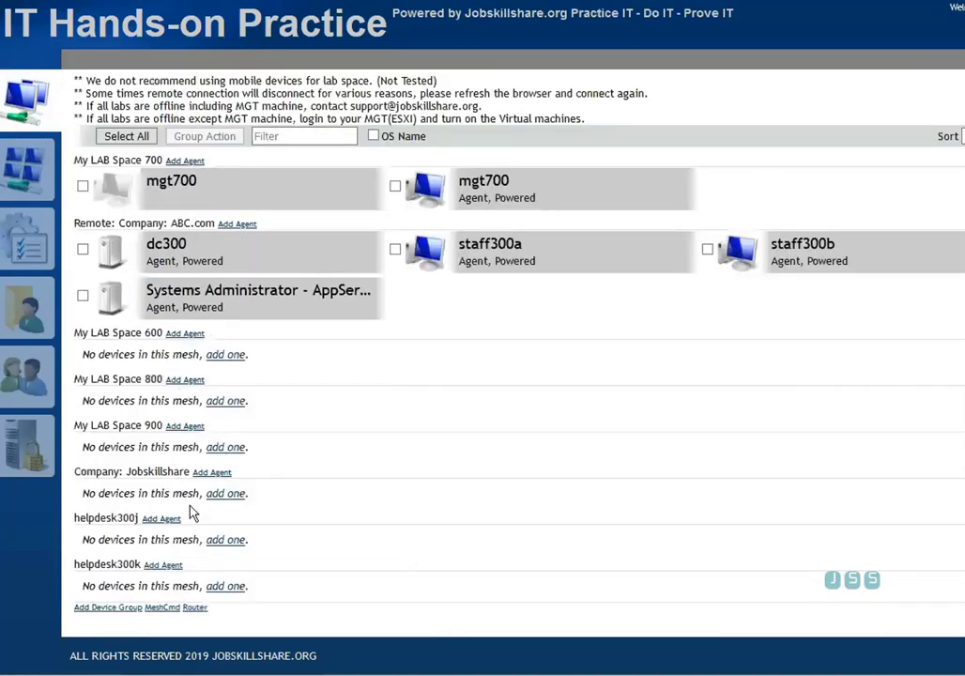
scroll(190, 518, up, 2)
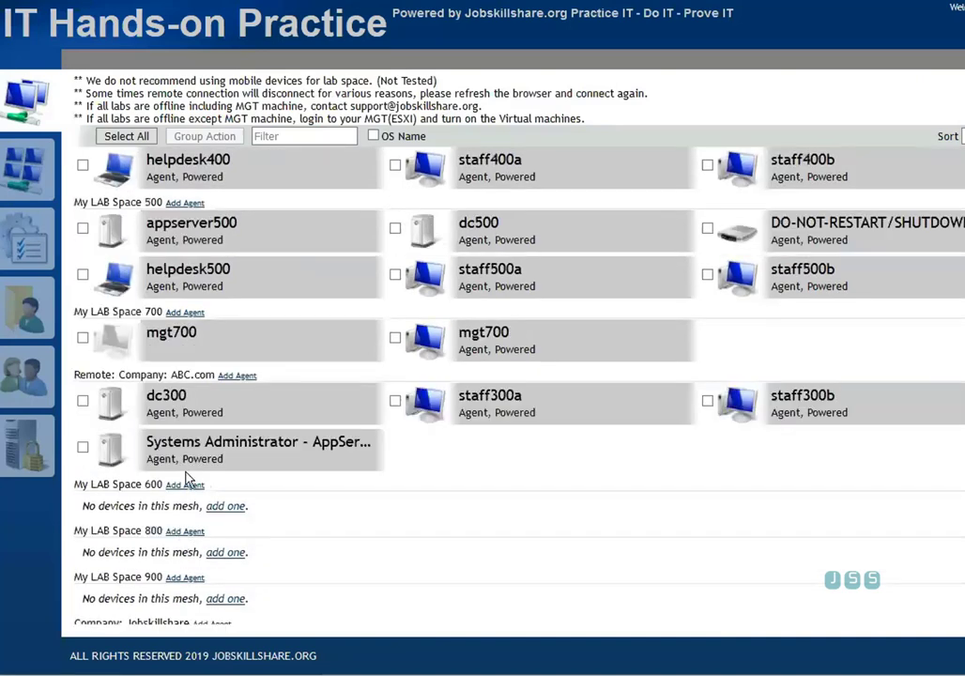
right_click(183, 415)
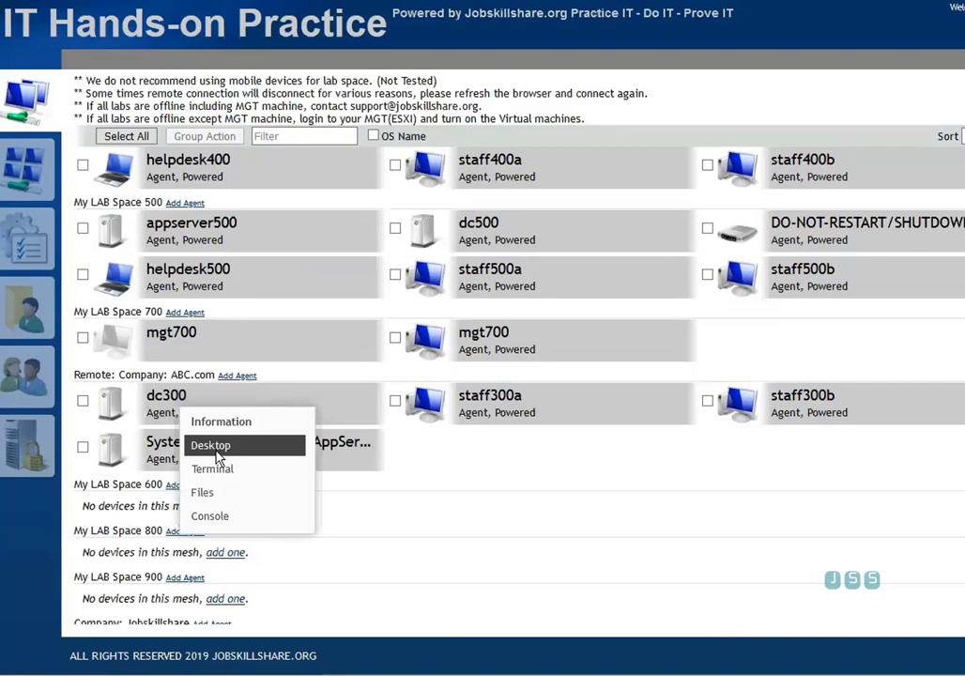
click(216, 449)
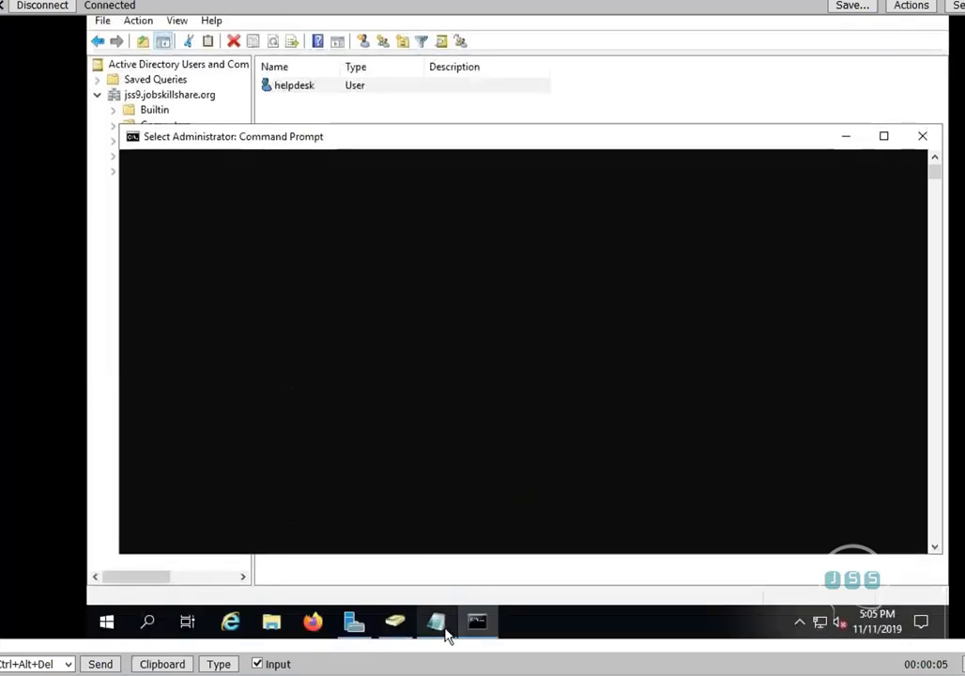
Restore and reposition the Notepad password note, then return to the portal's Device Groups list.
click(439, 623)
drag(810, 235, 397, 212)
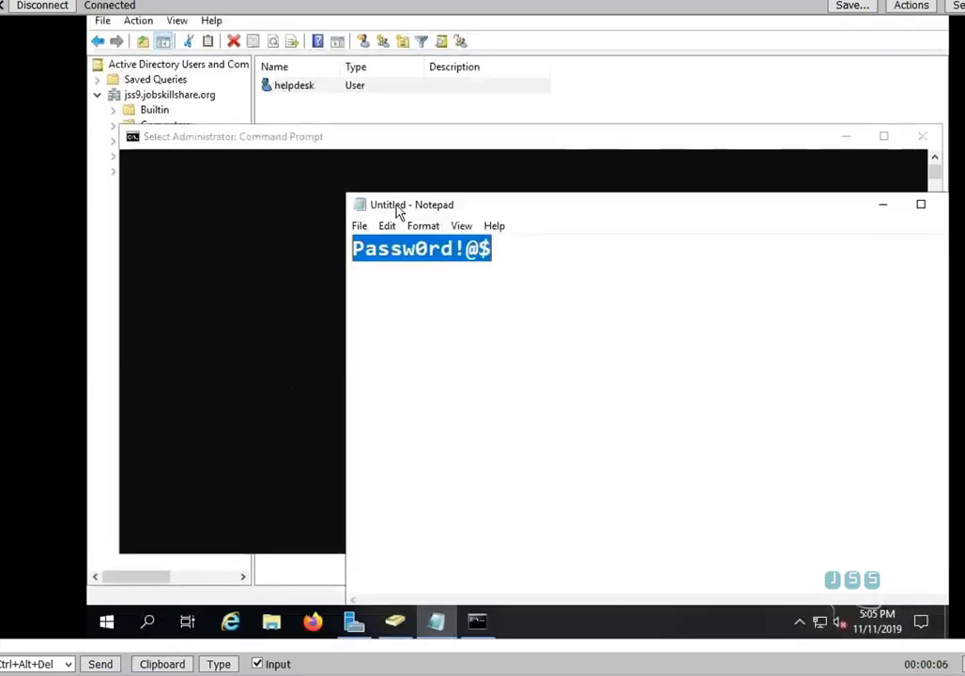
click(441, 273)
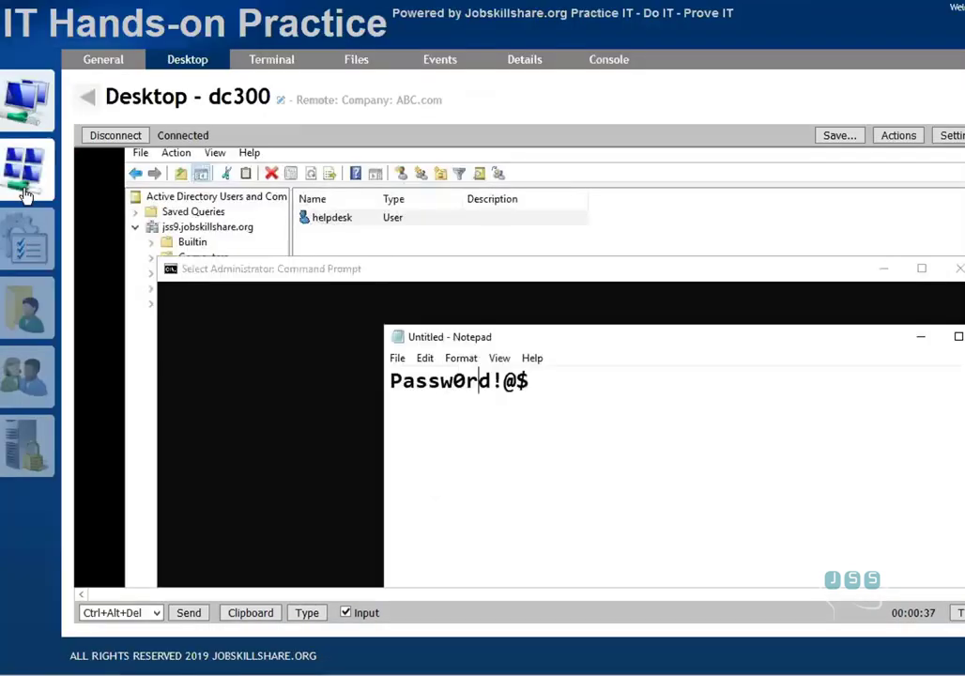
click(26, 193)
scroll(226, 366, down, 2)
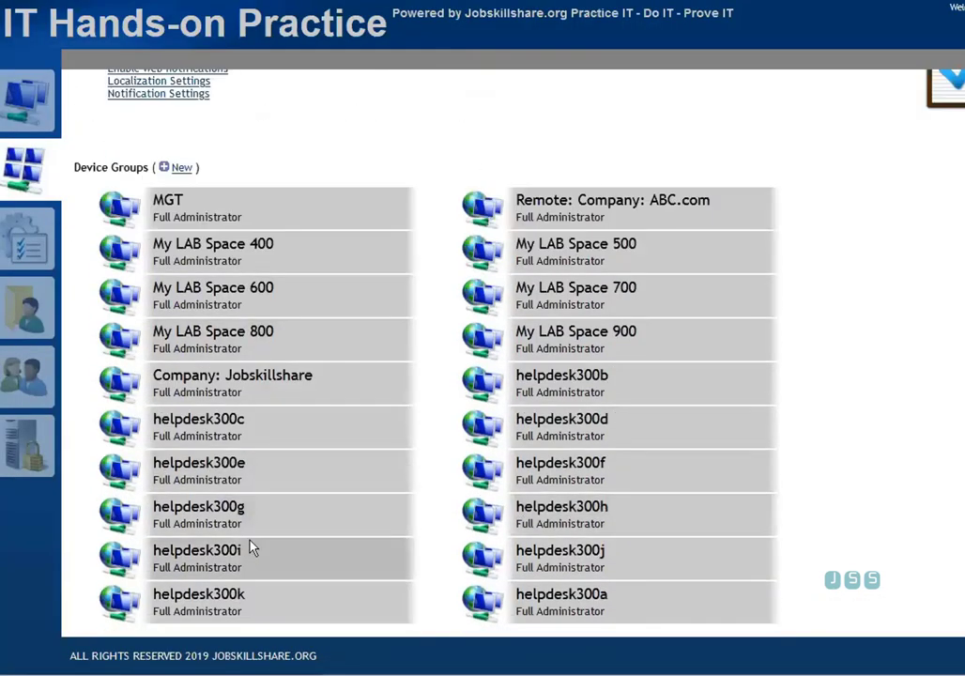
For the helpdesk300a group user, clear Limited Input Only, enable No File Access and No Intel AMT, save.
click(599, 599)
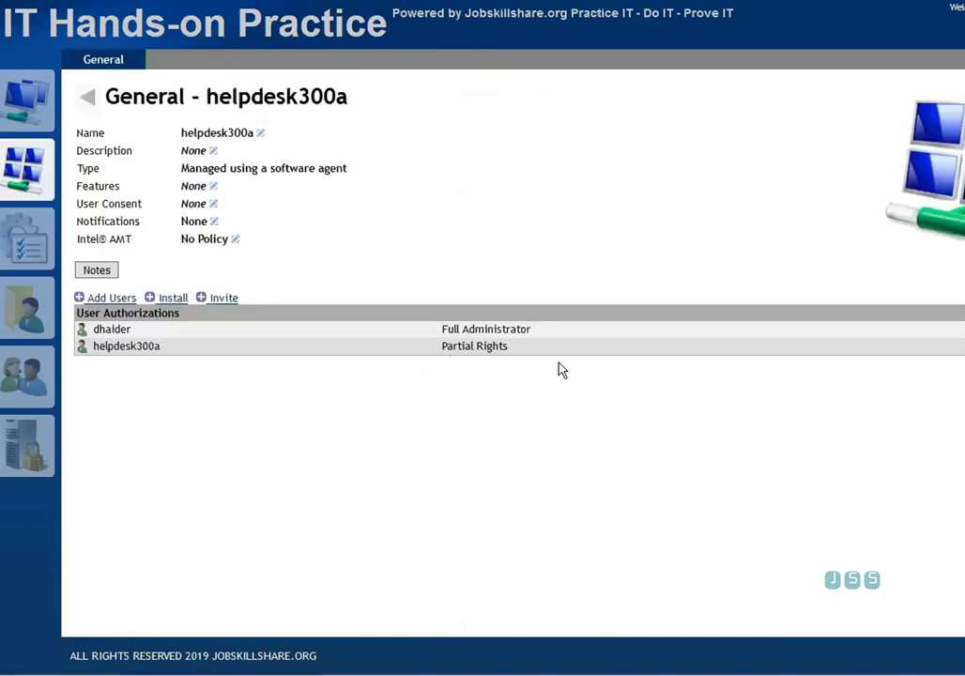
click(481, 348)
click(382, 232)
click(382, 265)
click(382, 282)
click(571, 324)
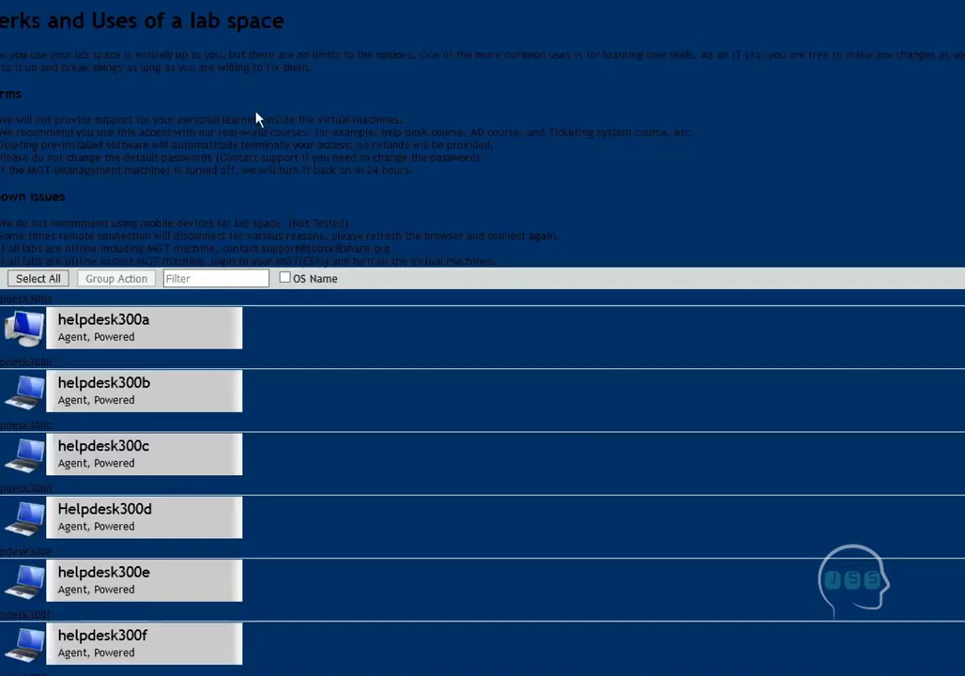
Reload the portal page and reconnect to the helpdesk300a remote desktop.
double_click(246, 119)
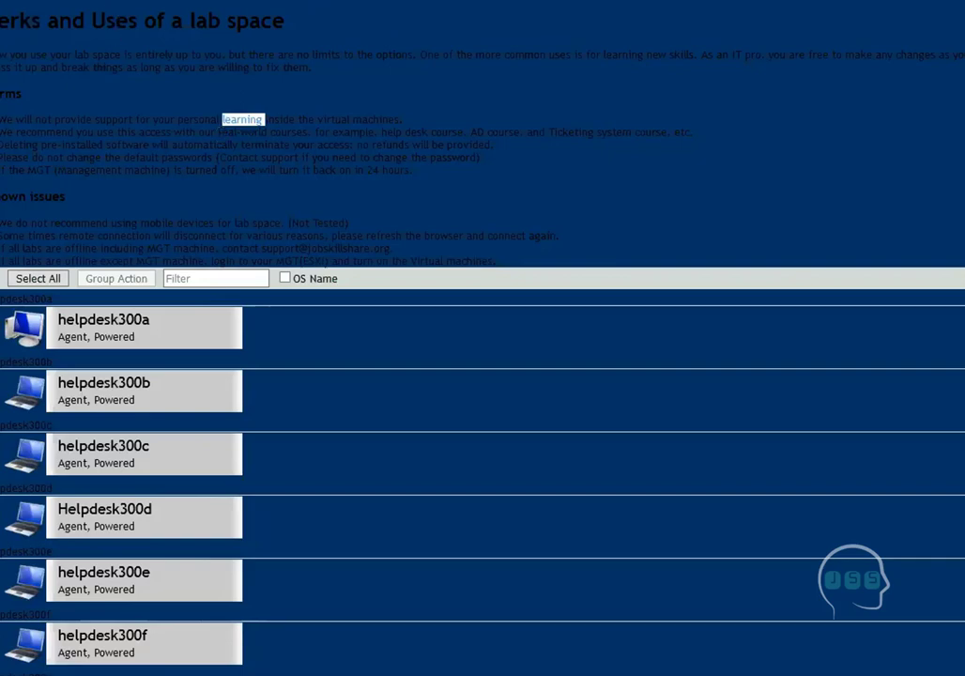
key(ctrl+r)
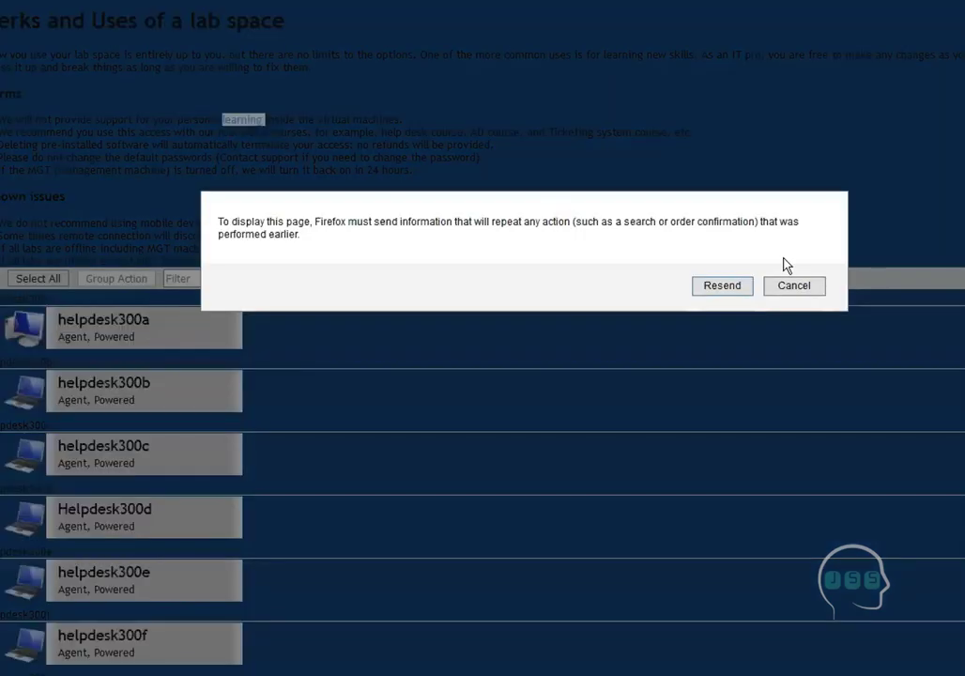
click(731, 291)
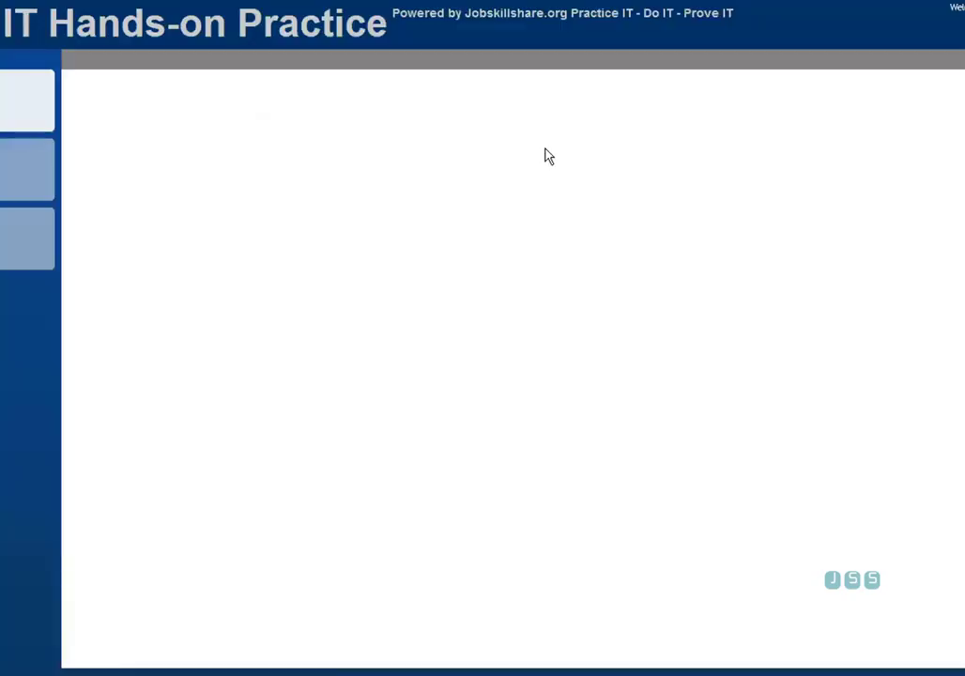
scroll(248, 488, down, 5)
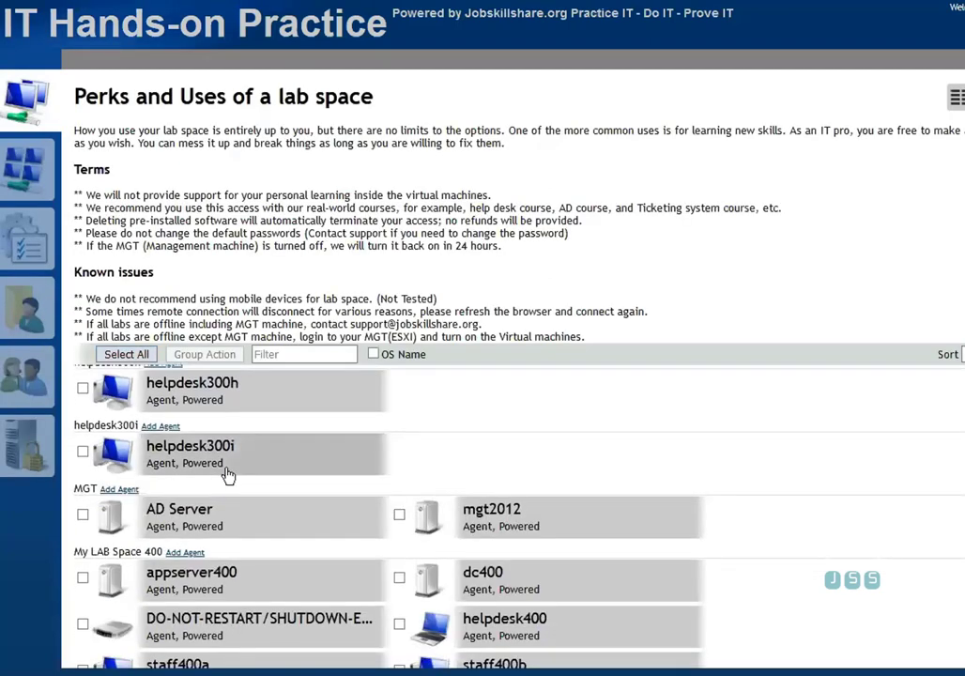
scroll(226, 474, up, 3)
scroll(205, 411, up, 4)
click(205, 416)
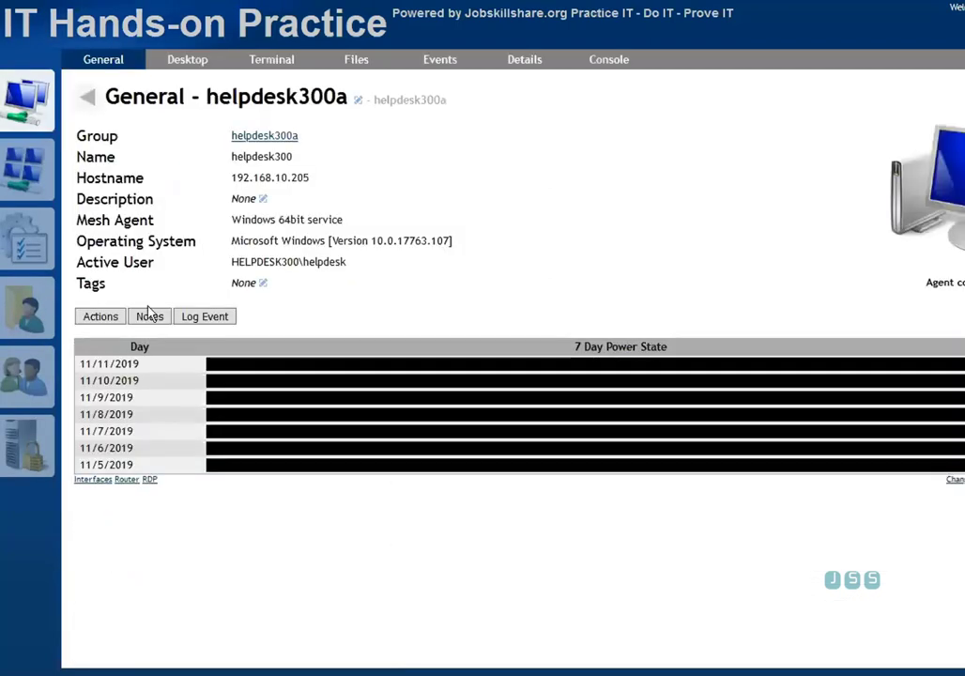
click(187, 61)
click(111, 137)
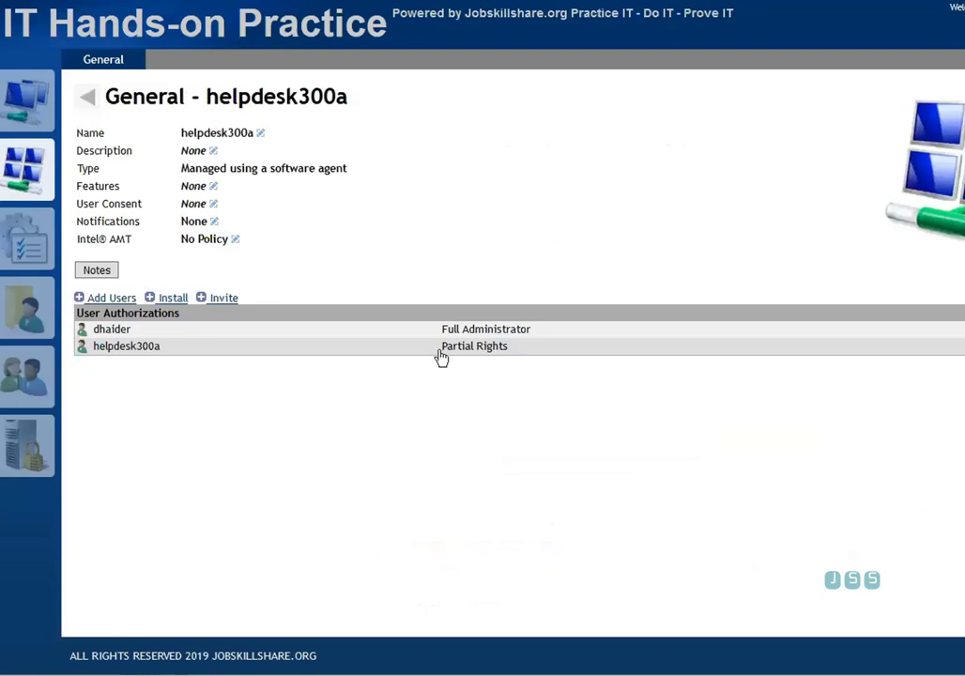
Edit the user's permissions again: clear Limited Input Only, enable No Intel AMT, save.
click(450, 347)
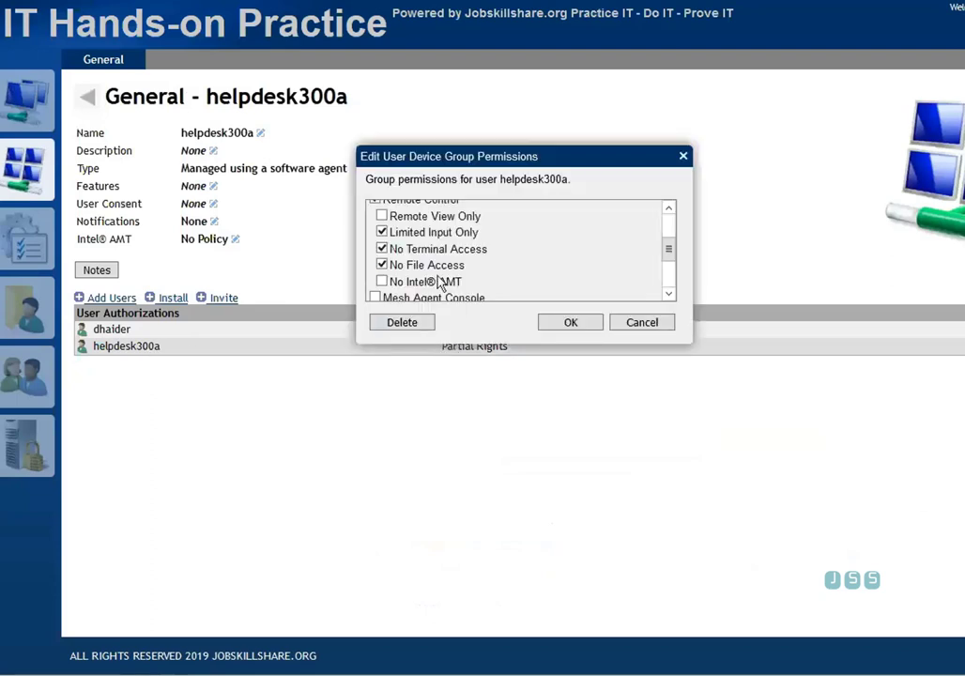
click(382, 232)
click(383, 282)
click(567, 322)
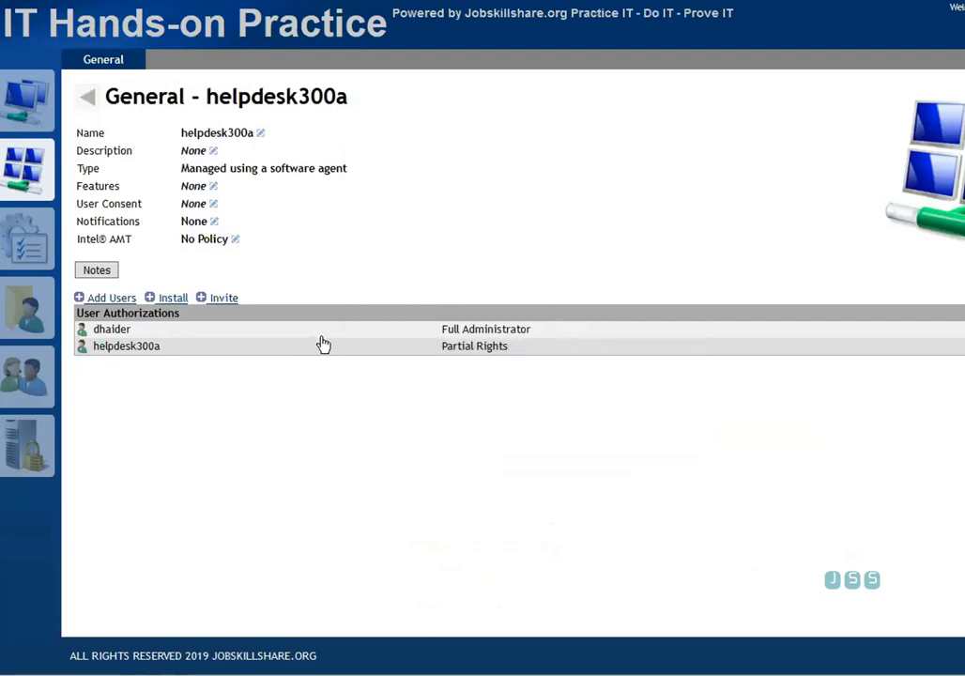
Return to Device Groups and toggle Limited Input Only for the helpdesk300a user, then save.
click(98, 116)
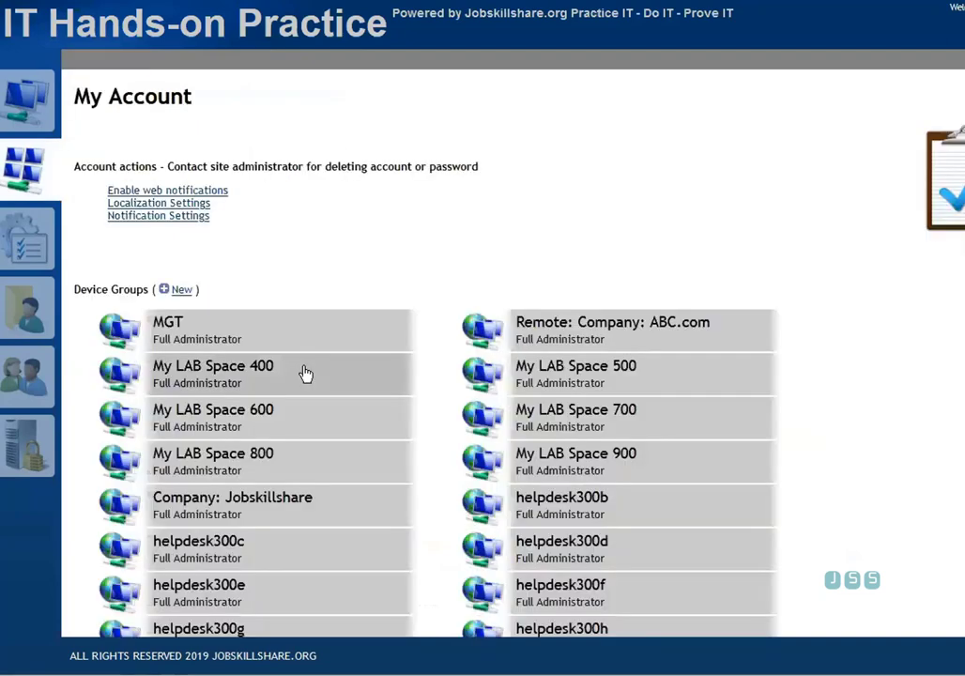
scroll(350, 393, down, 2)
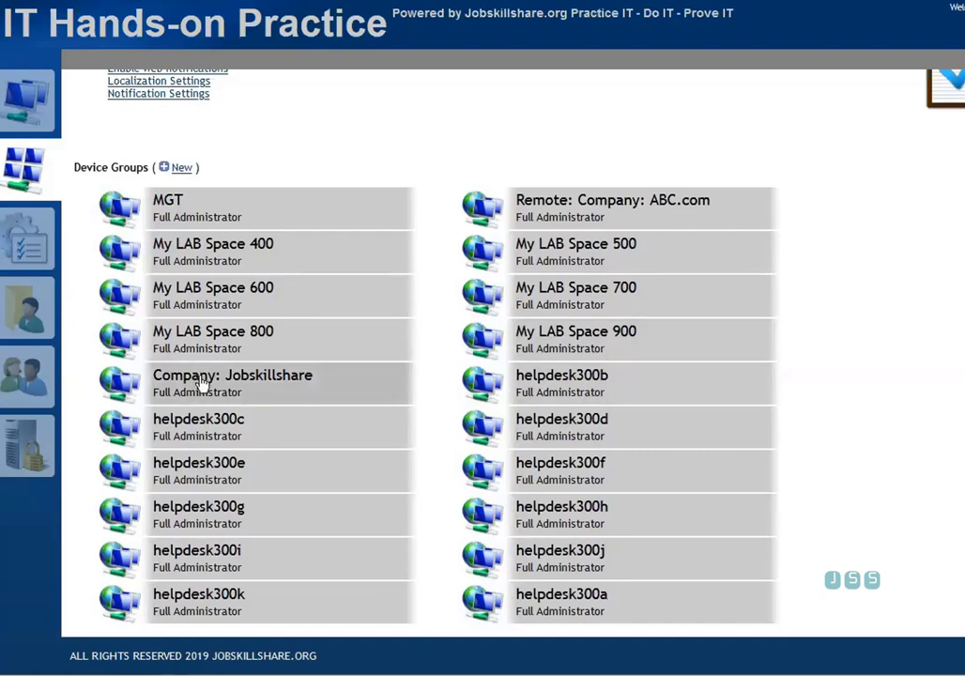
click(571, 609)
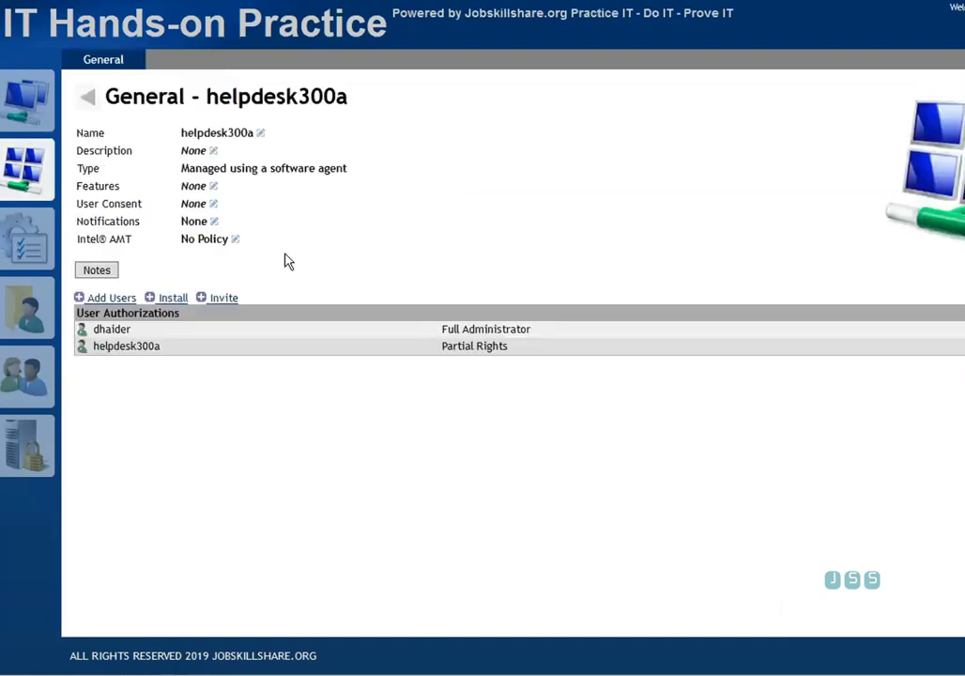
click(463, 349)
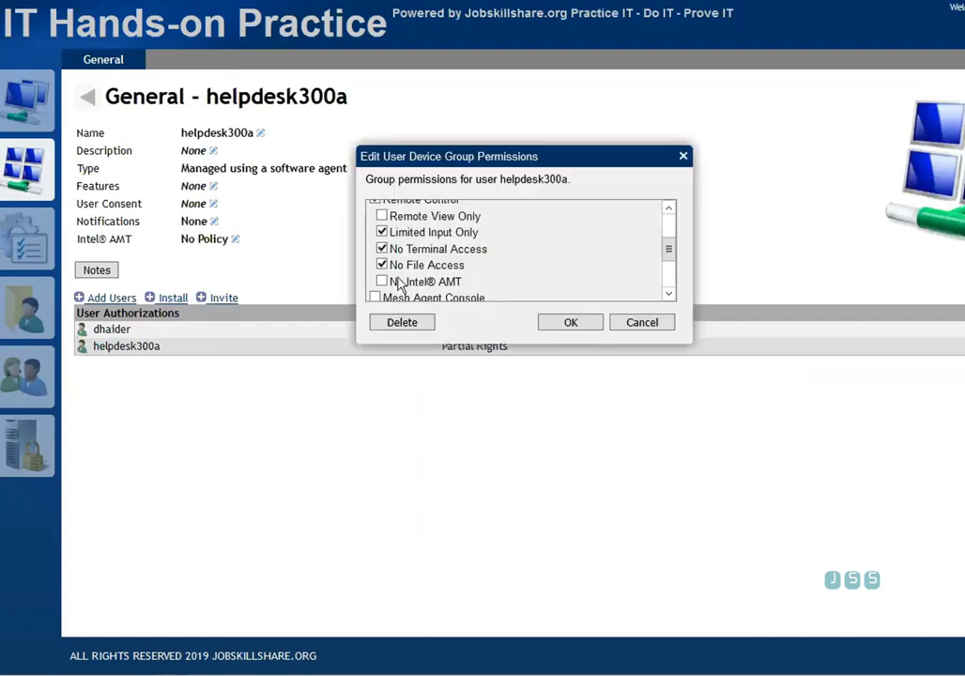
click(383, 232)
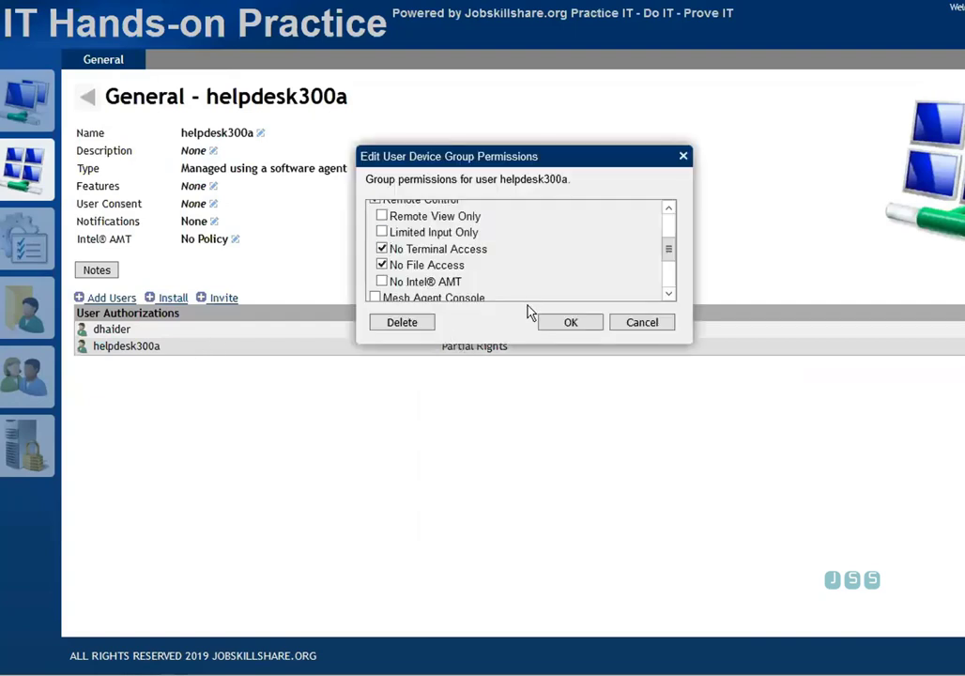
click(573, 325)
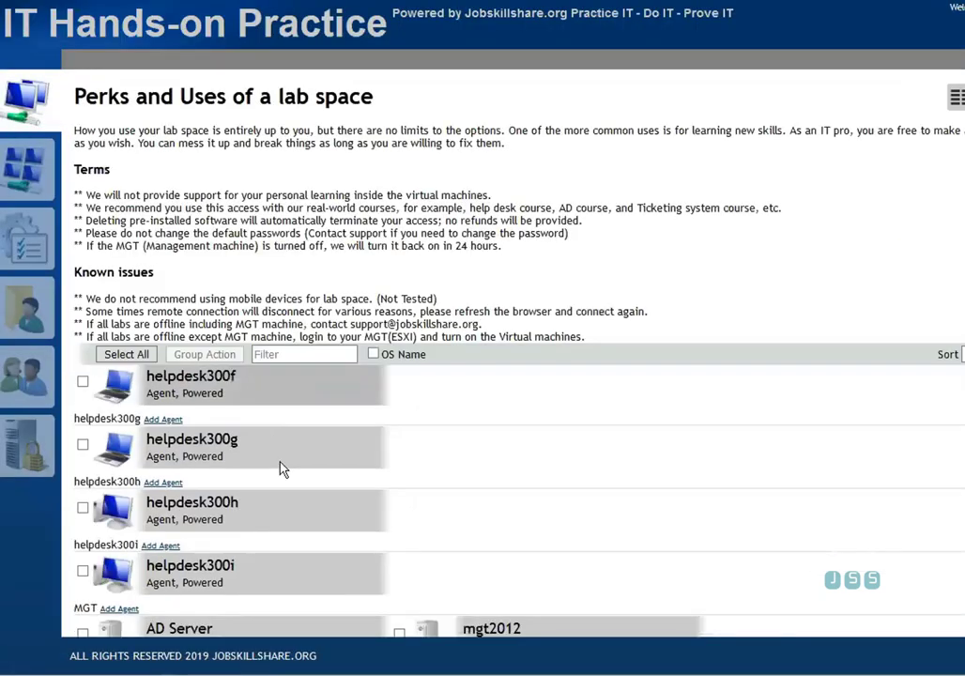
Reopen helpdesk300a permissions; clear Limited Input Only, enable No File Access and No Intel AMT, save.
click(28, 173)
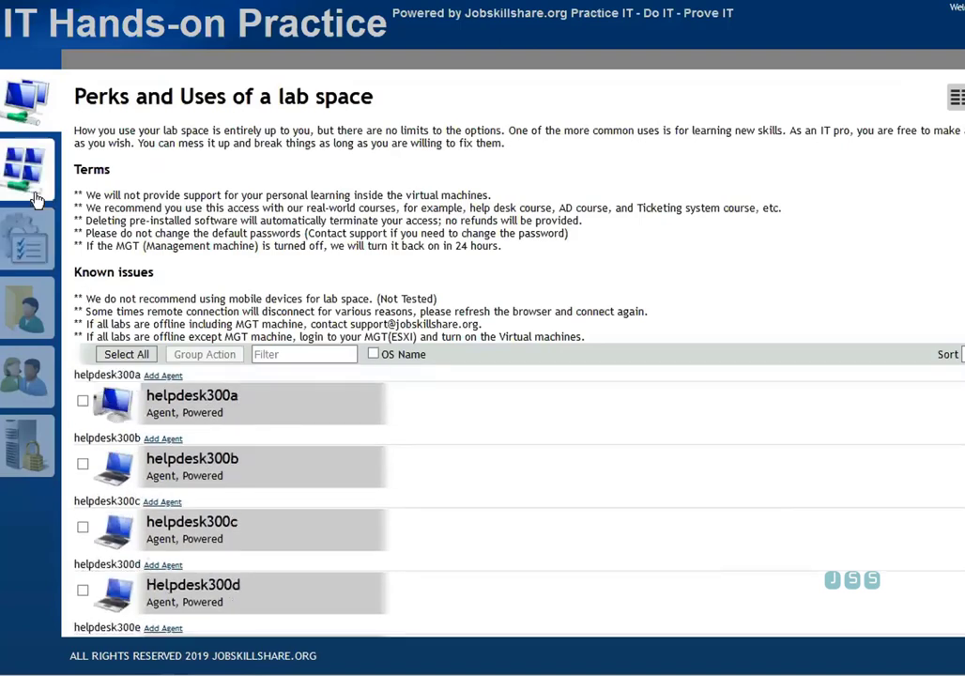
scroll(578, 561, down, 2)
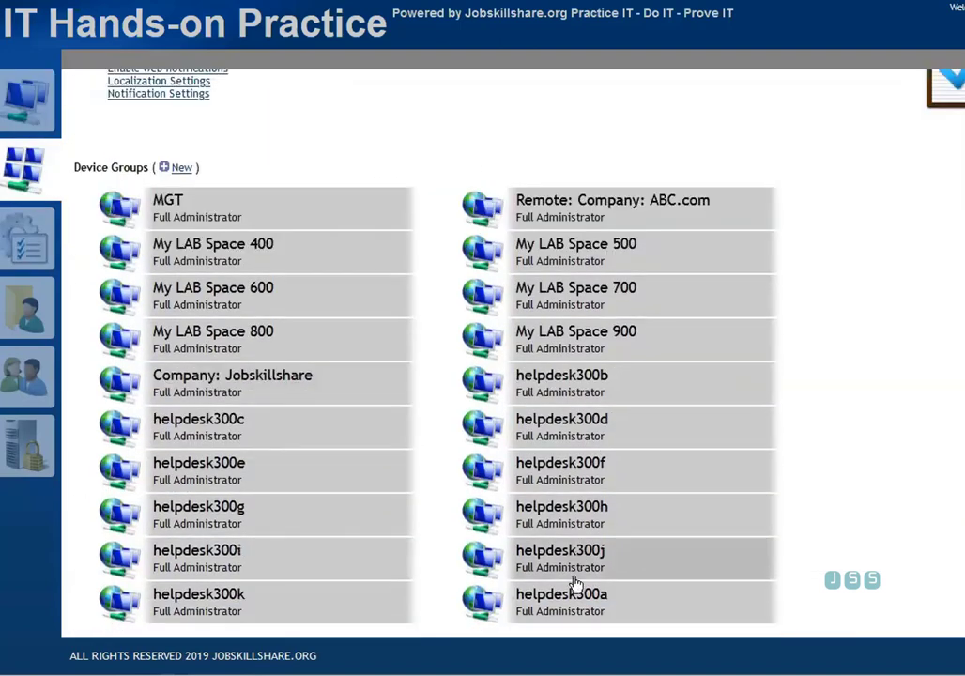
click(575, 592)
click(427, 347)
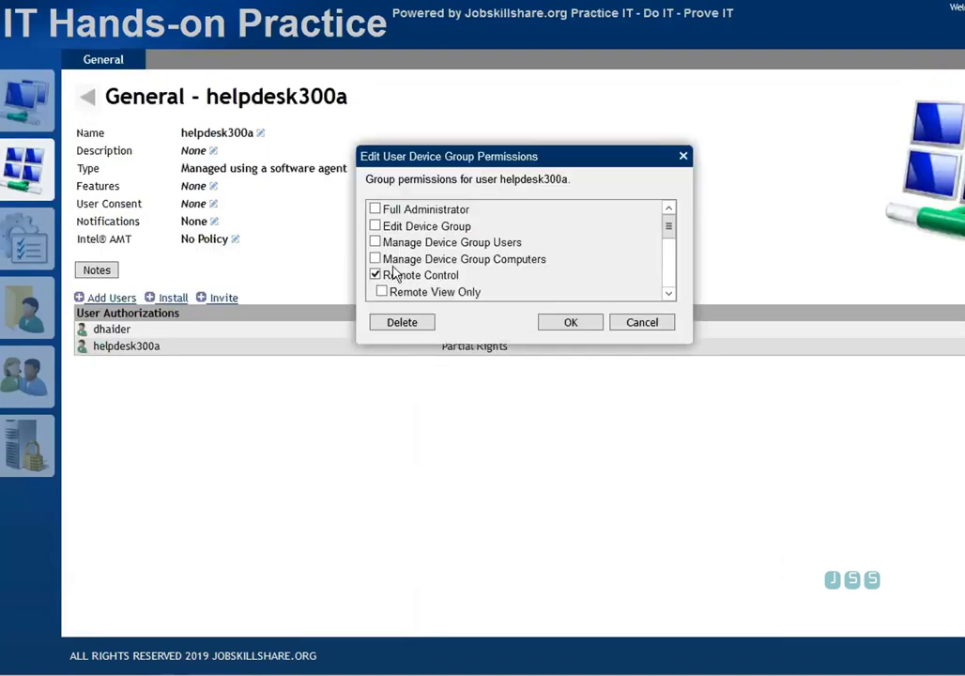
scroll(416, 283, down, 2)
click(382, 232)
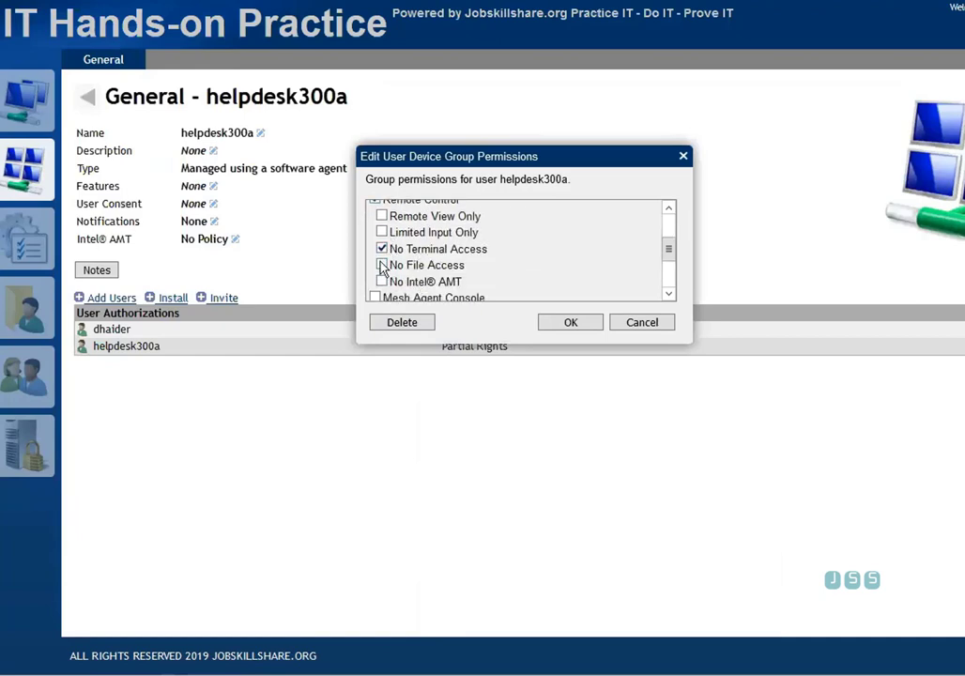
click(382, 267)
click(382, 281)
click(557, 324)
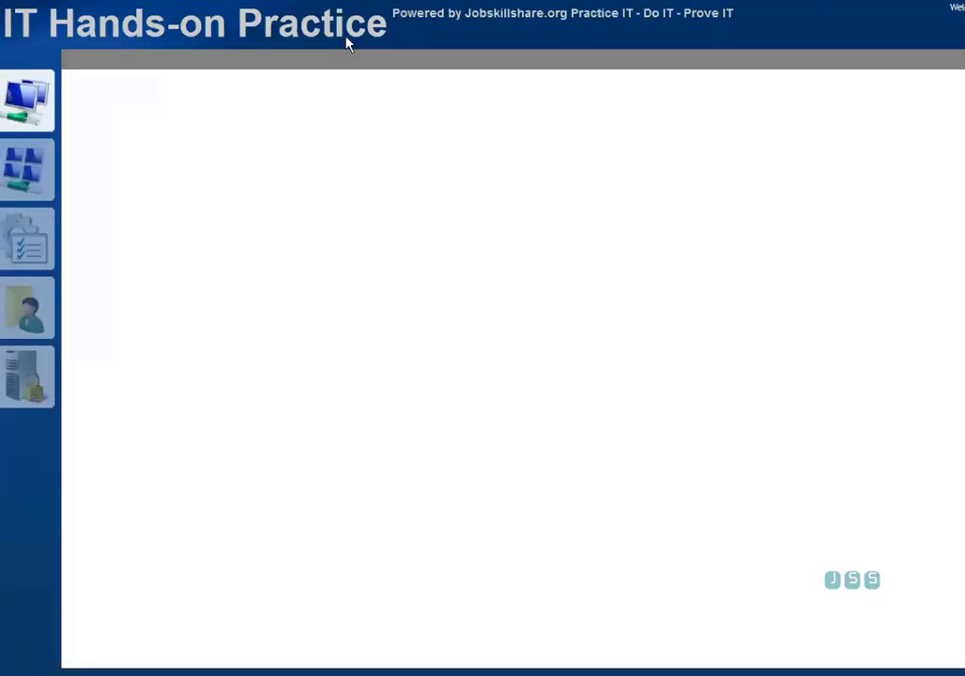
scroll(282, 502, down, 3)
scroll(280, 502, up, 3)
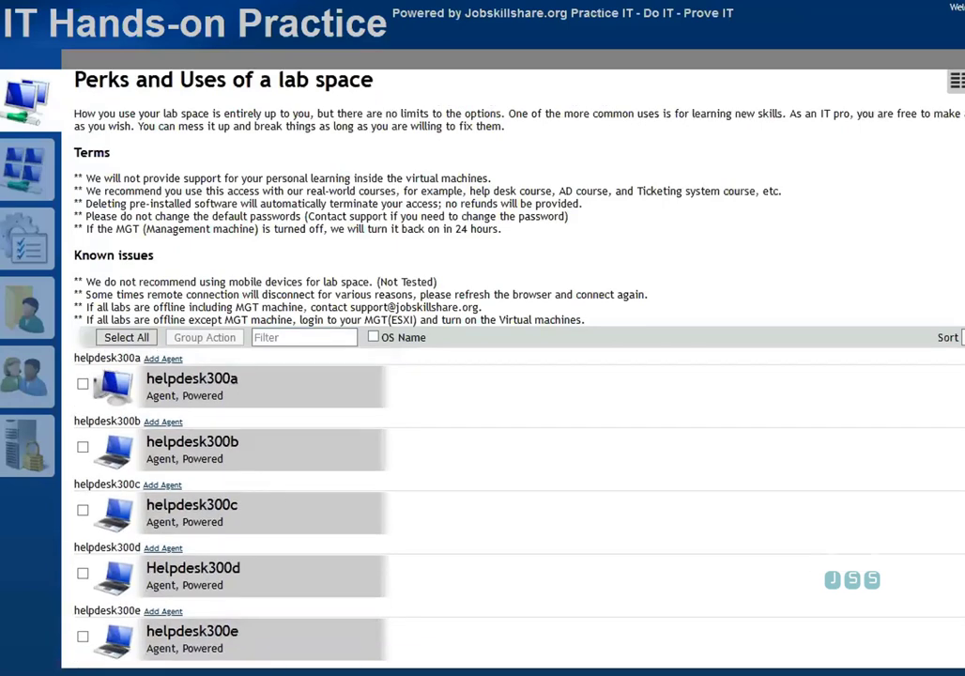
scroll(142, 200, down, 3)
Reconnect to the helpdesk300a desktop and submit the domain account's password.
click(142, 200)
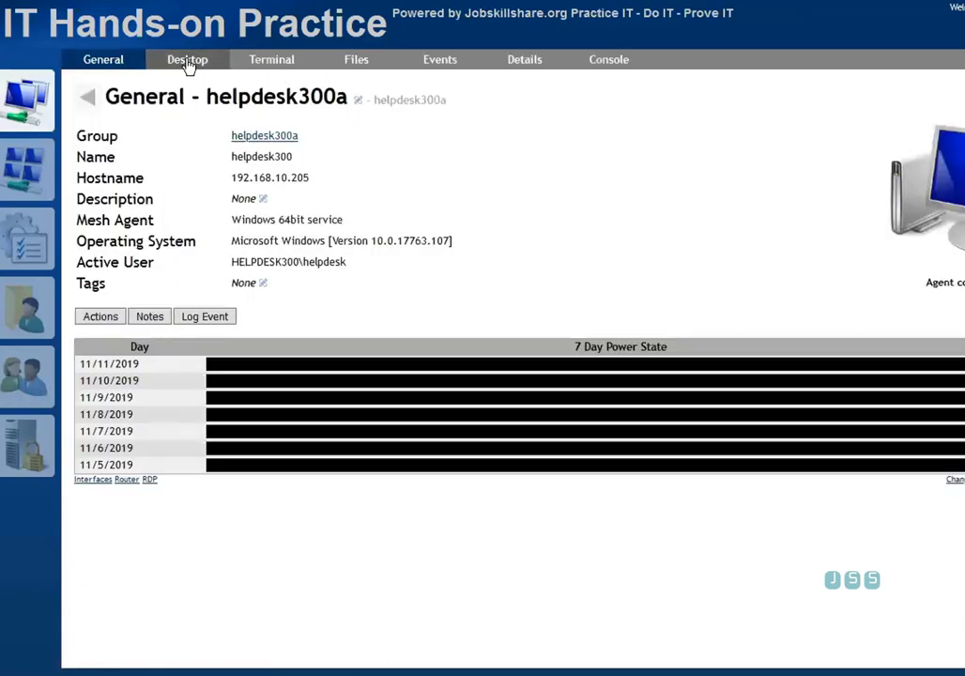
click(187, 61)
click(111, 138)
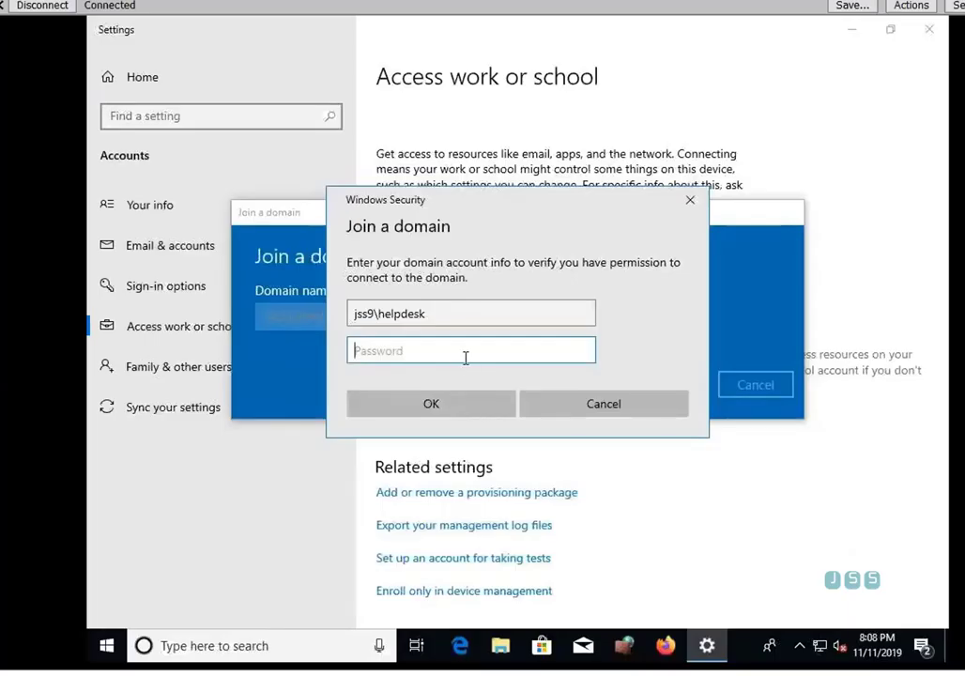
text(Pa)
key(BackSpace)
key(BackSpace)
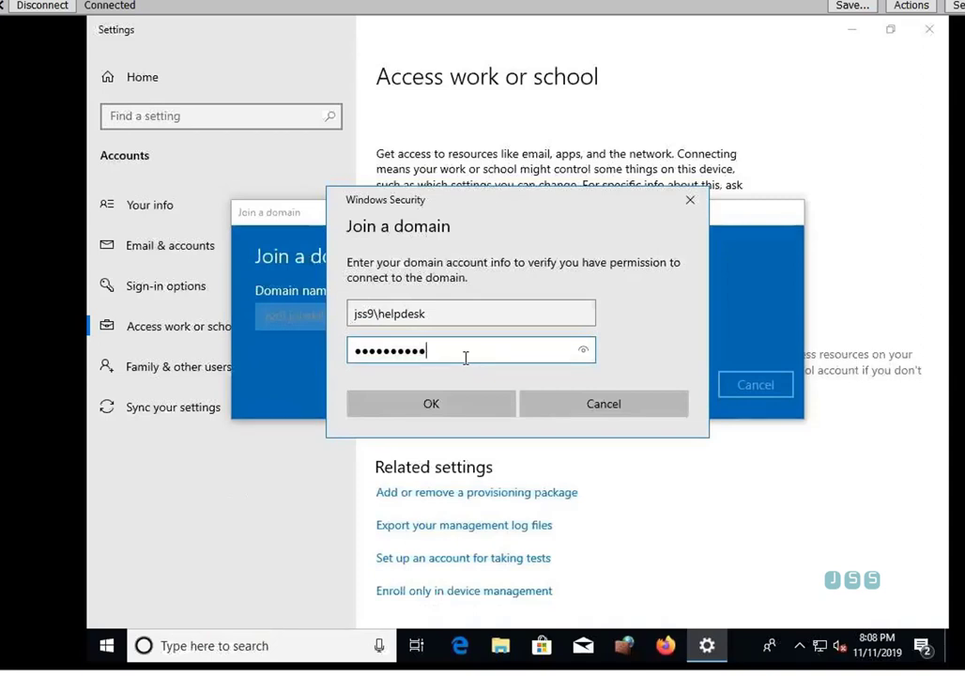
key(Return)
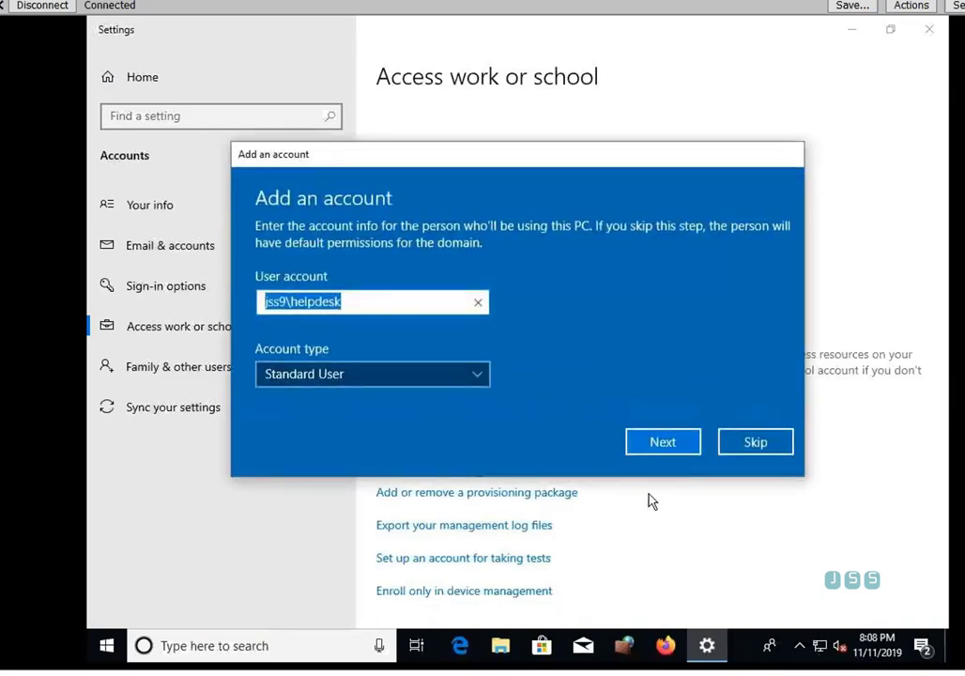
click(689, 383)
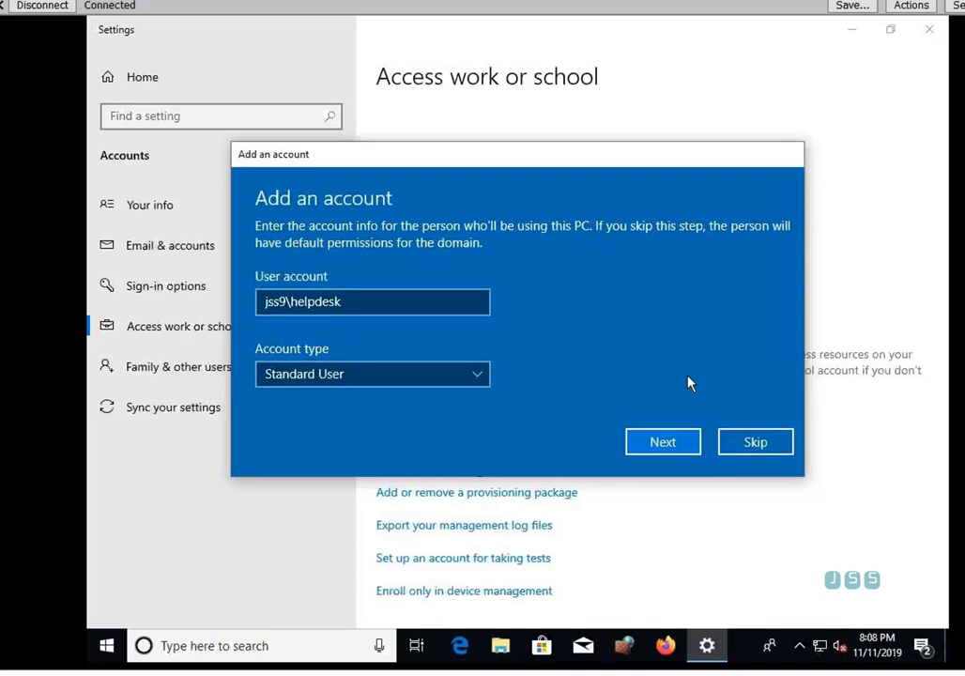
Add the domain account as Administrator and choose Restart later.
click(350, 376)
click(334, 350)
click(692, 454)
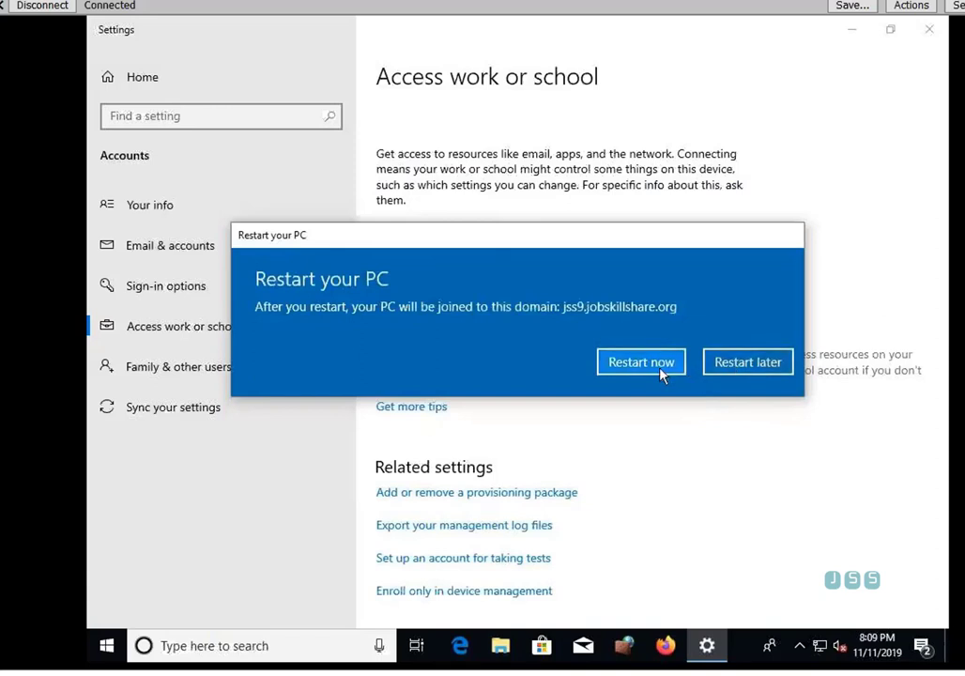
click(744, 371)
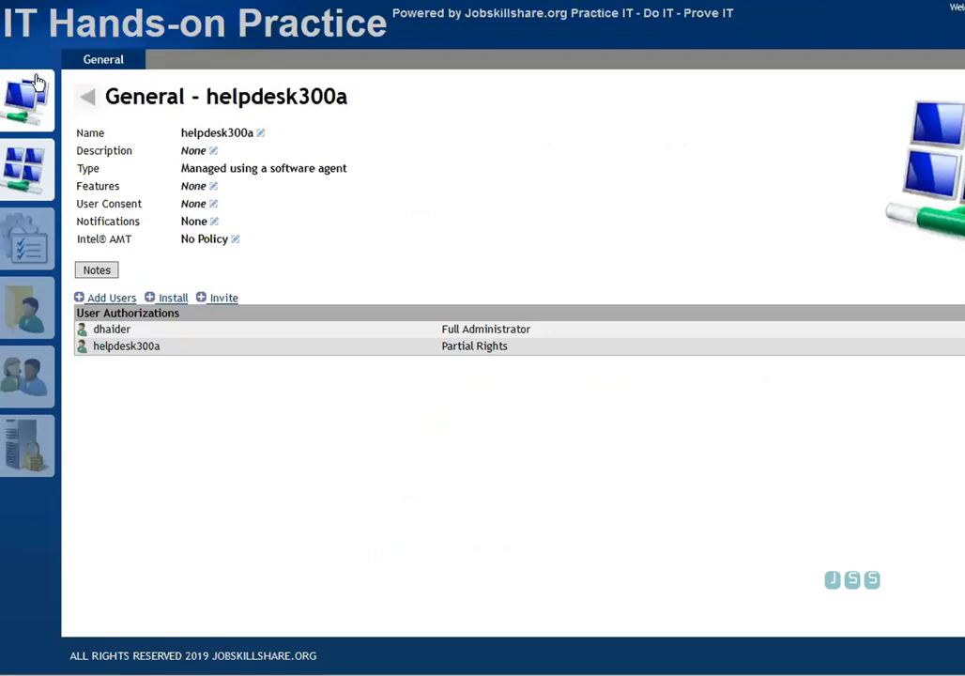
From the lab device list, connect to the dc300 server's remote desktop.
click(36, 82)
scroll(178, 460, down, 10)
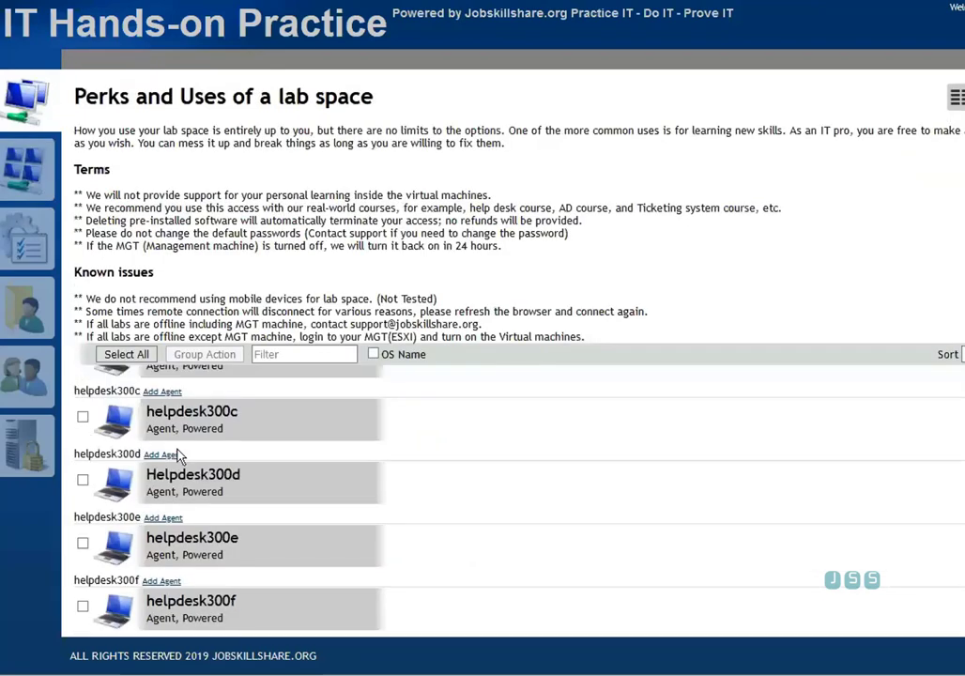
right_click(186, 487)
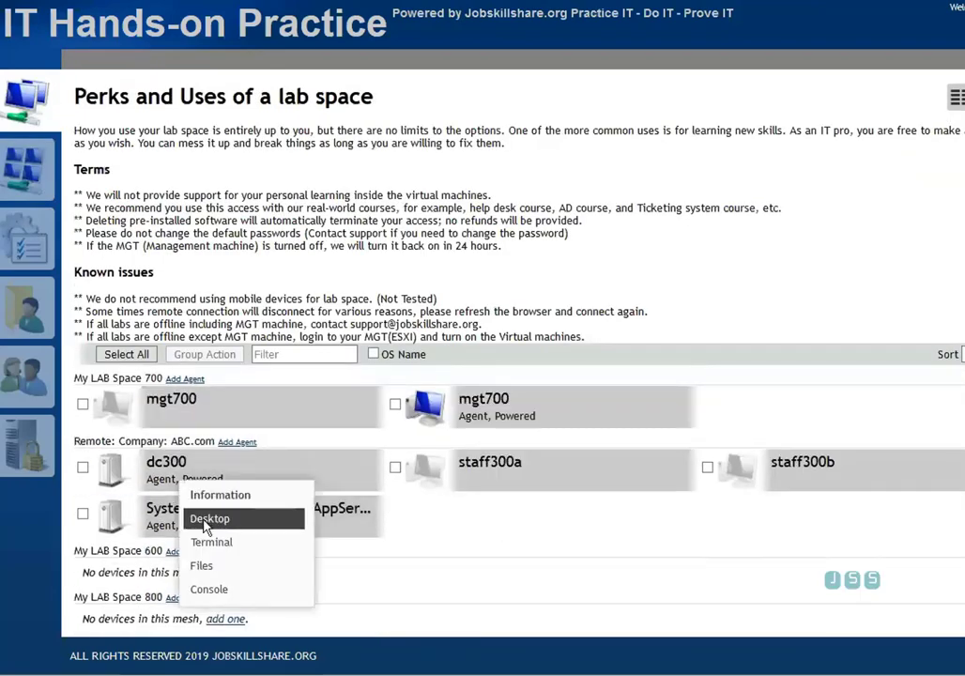
click(205, 520)
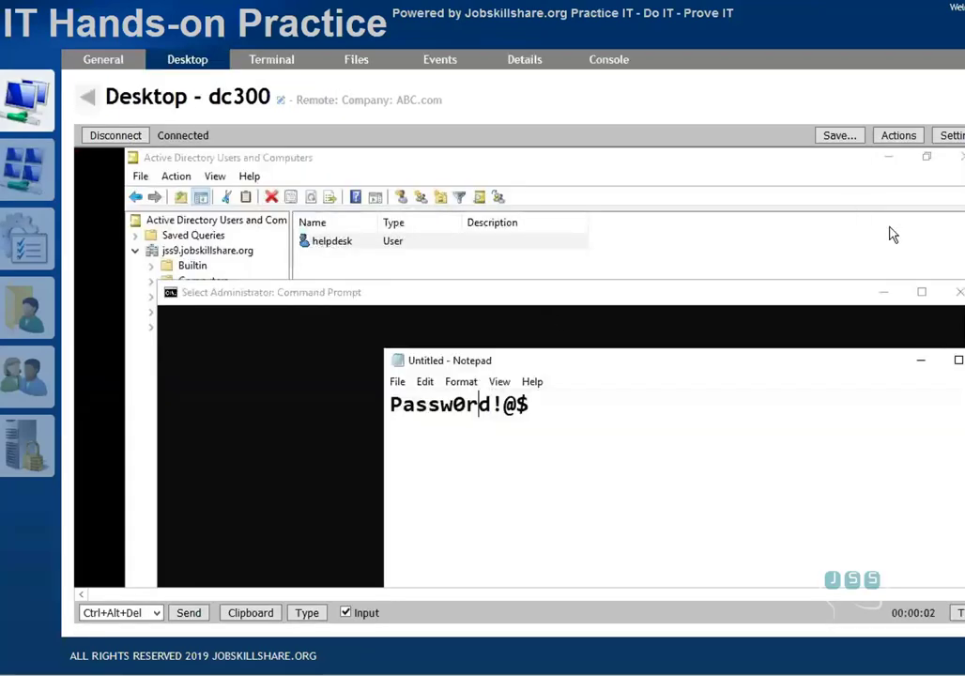
Minimize Notepad and Command Prompt, then show the ADUC Computers container listing HELPDESK300.
click(921, 363)
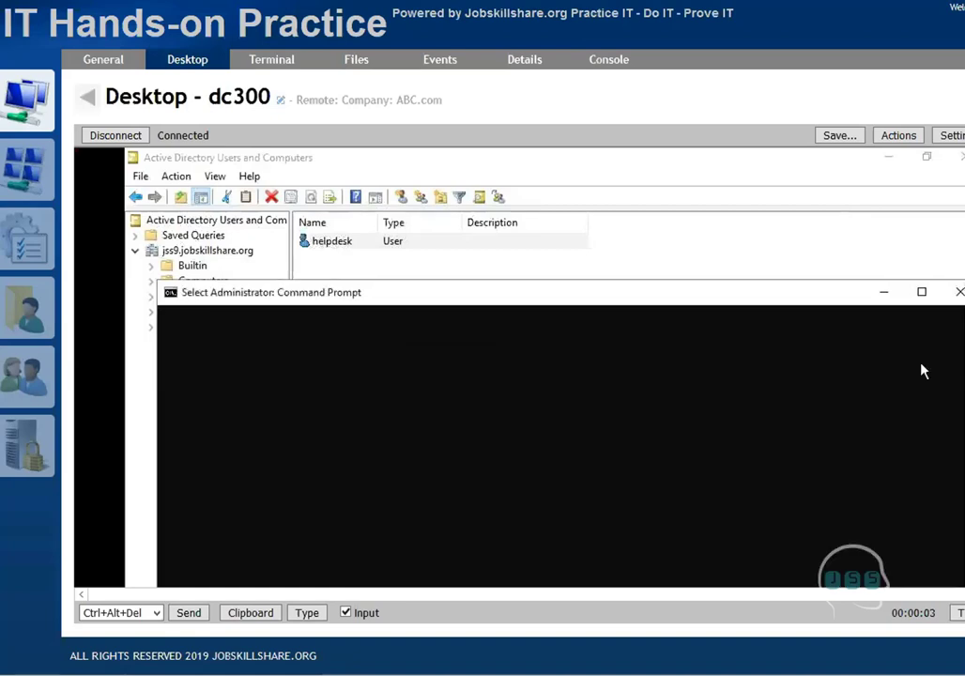
click(886, 295)
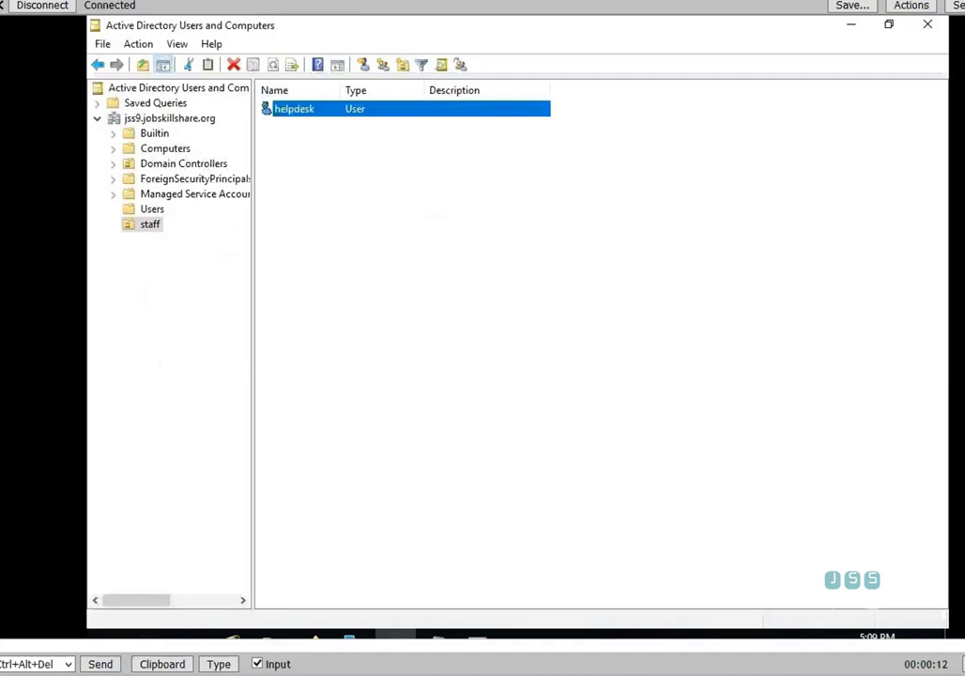
click(179, 150)
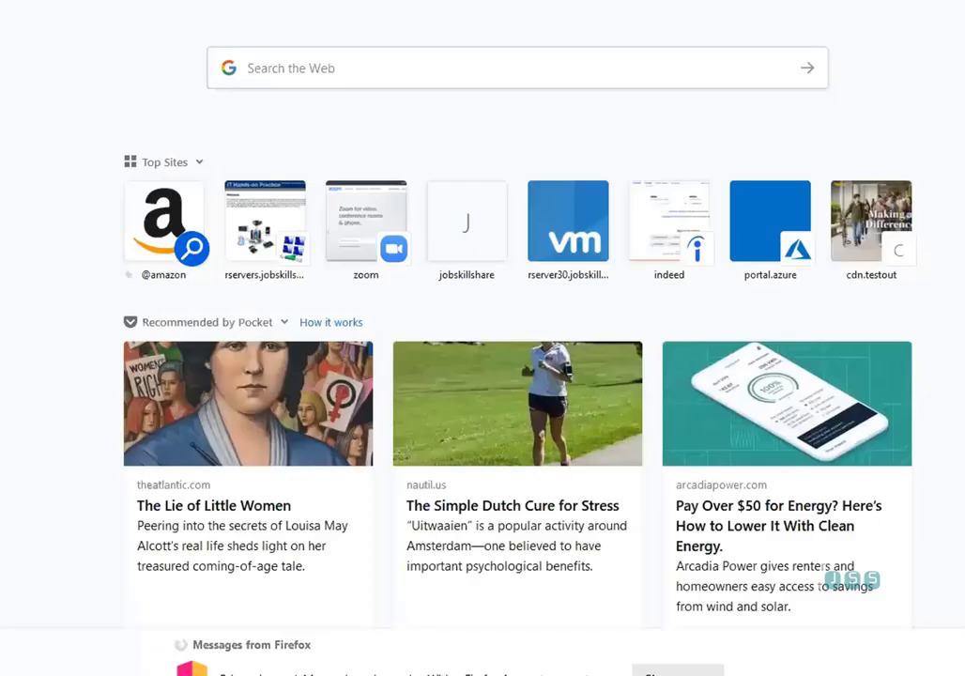
Search Google for 'rsat windows 10' and skim the results.
text(google.com)
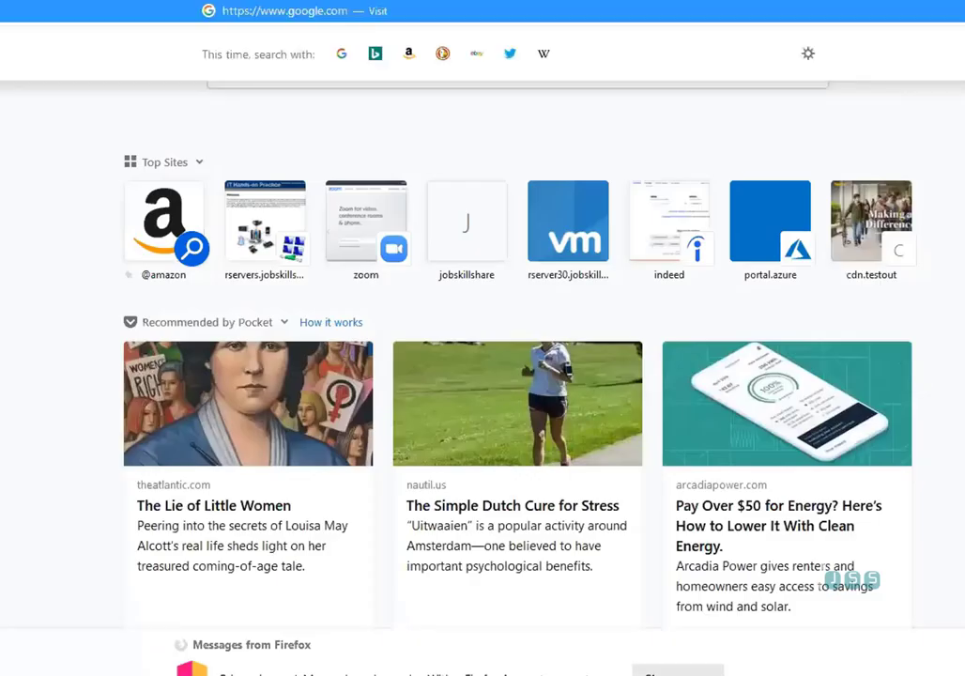
key(Return)
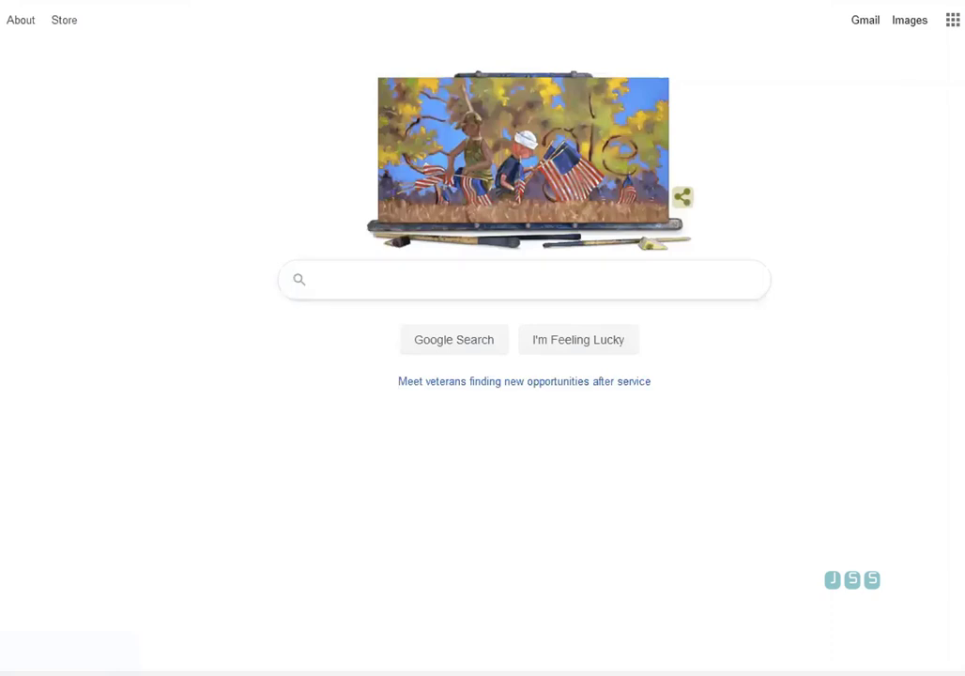
text(rsat wind)
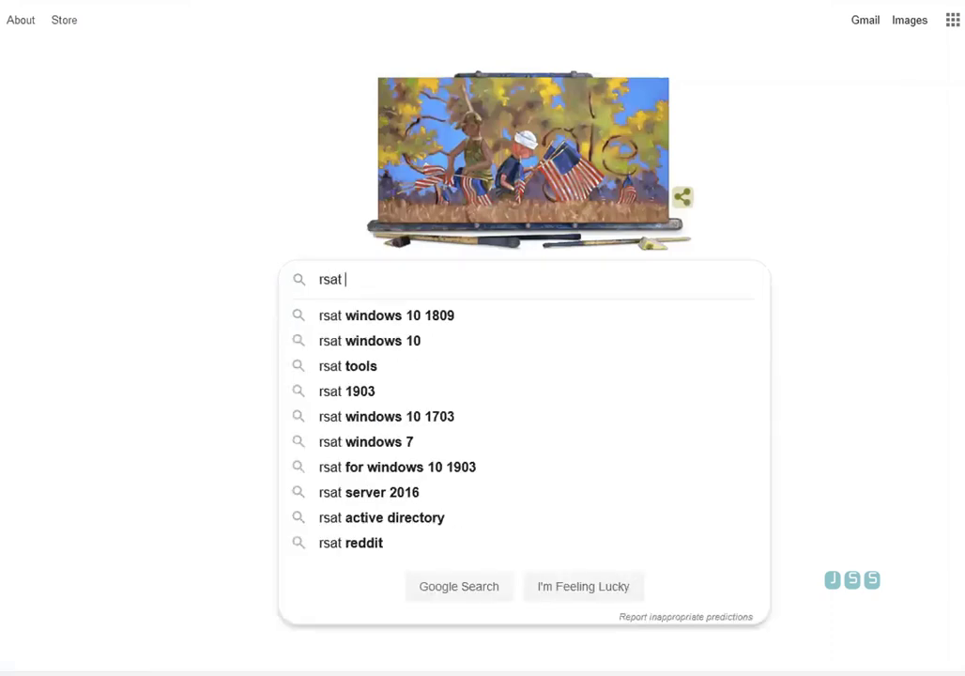
text(ows 10)
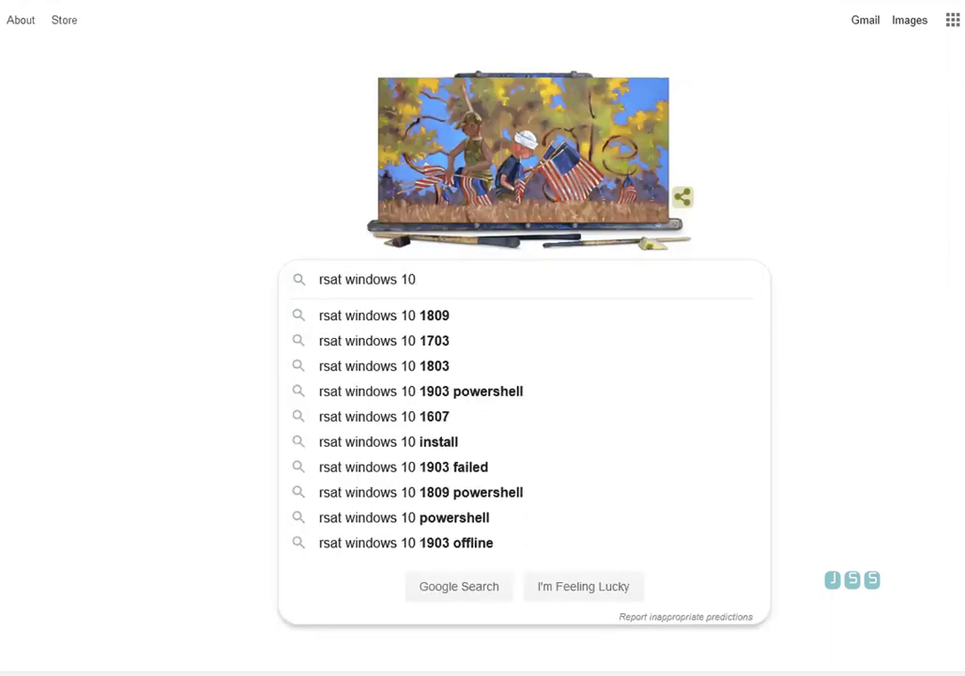
key(Return)
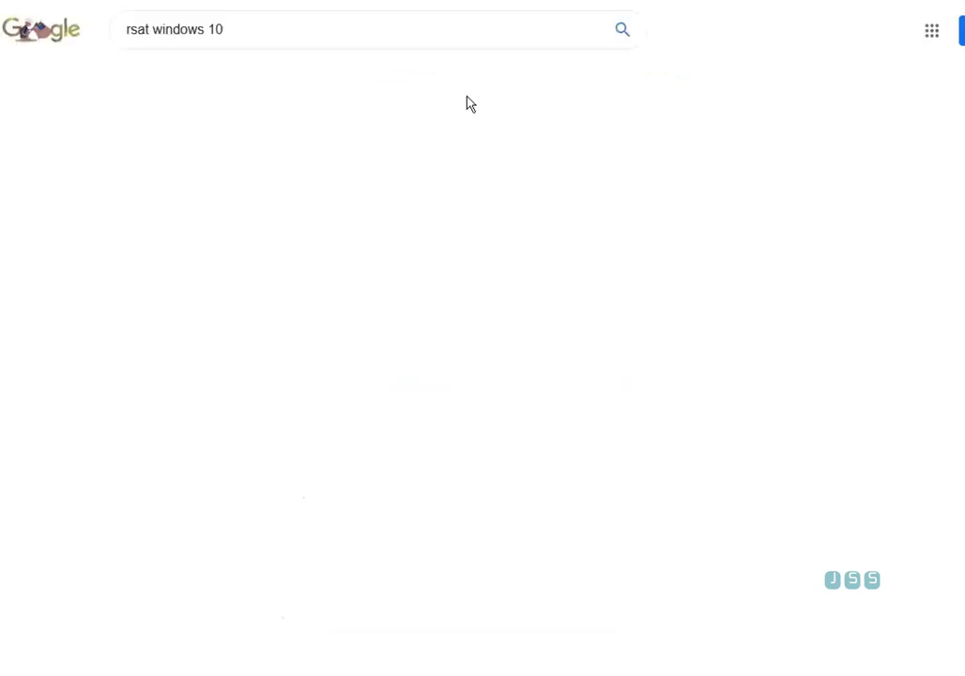
scroll(374, 387, down, 2)
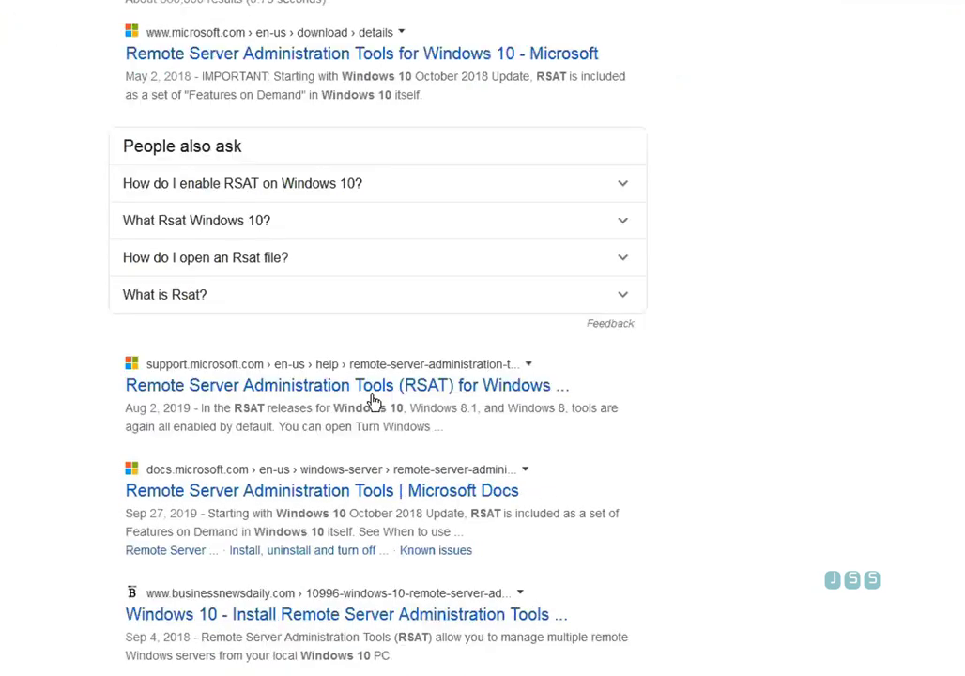
scroll(408, 425, up, 2)
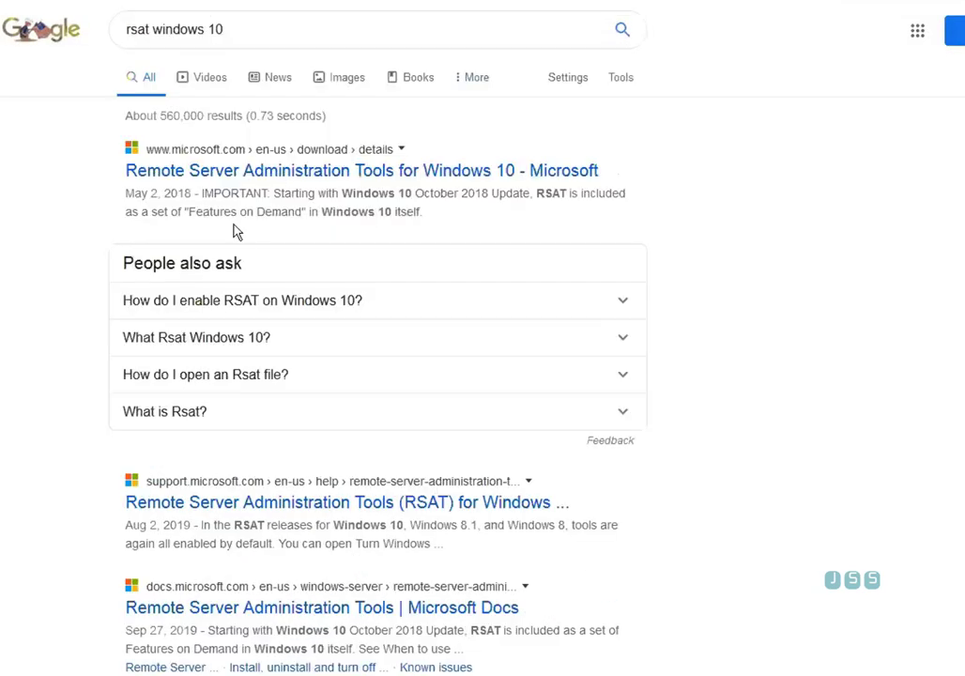
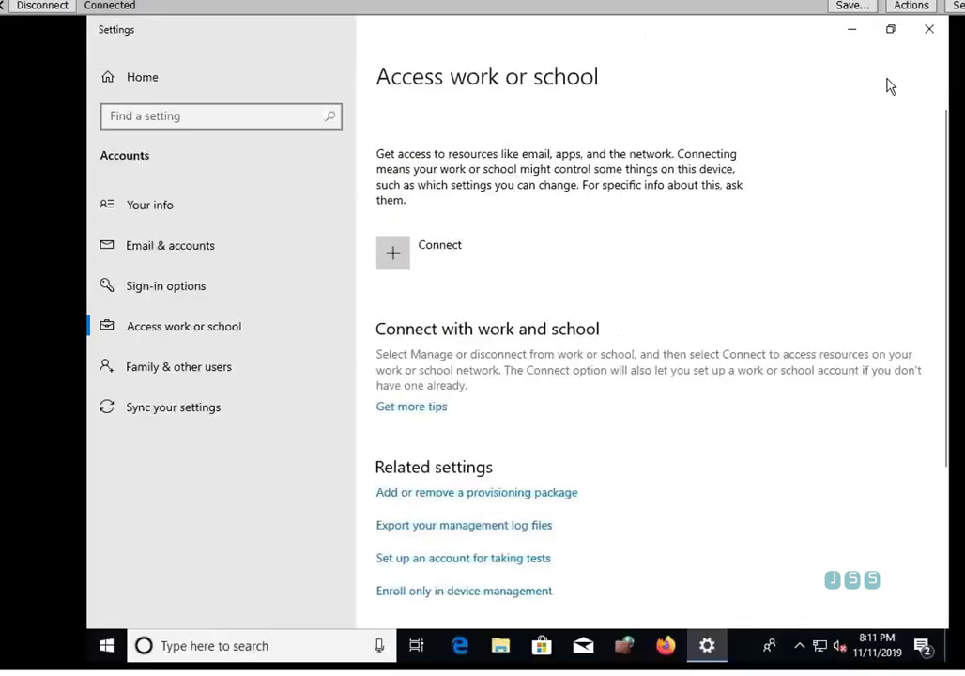
Close the Settings window and reopen the helpdesk300a remote desktop from the lab machine list.
click(932, 33)
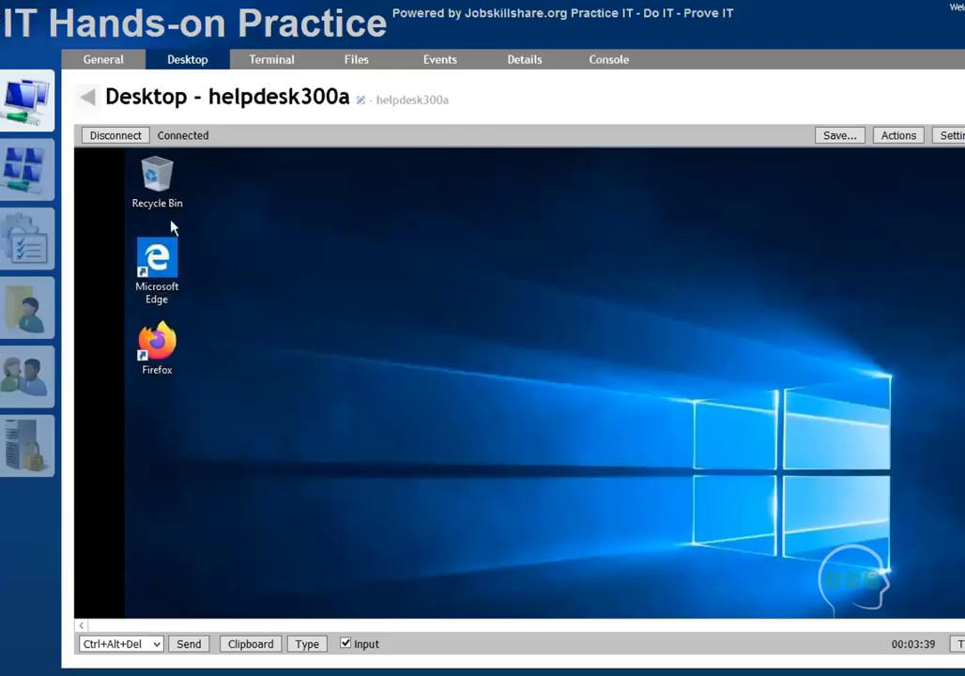
click(89, 97)
click(208, 427)
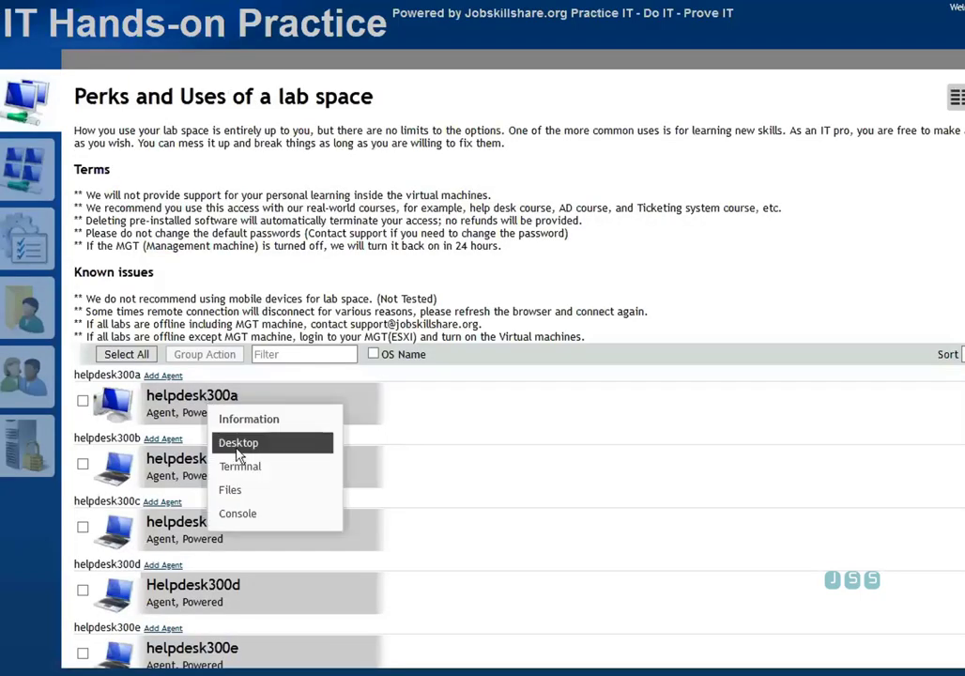
click(238, 443)
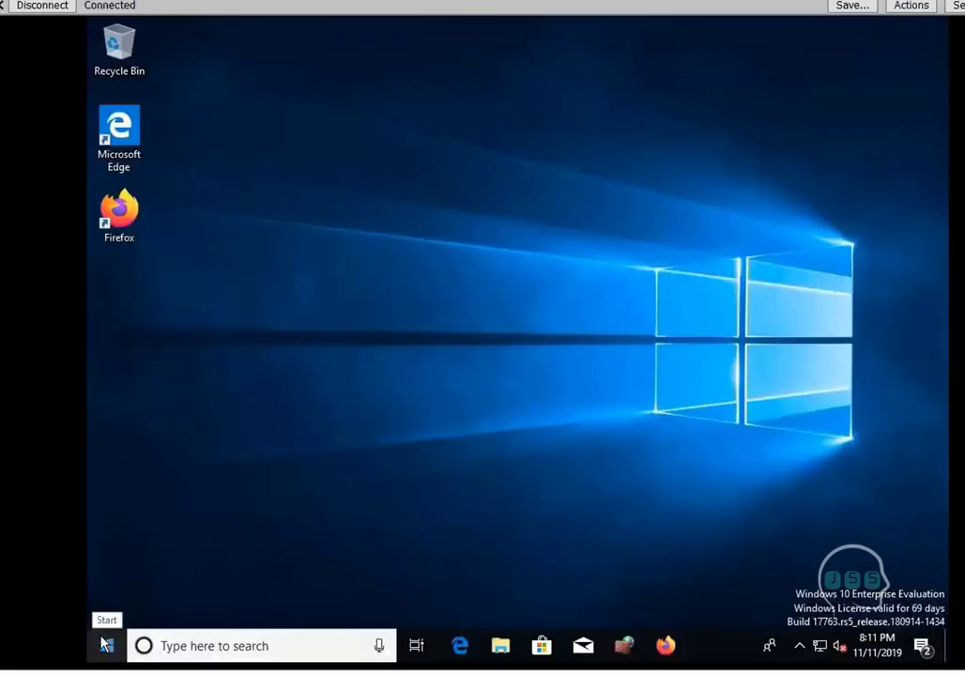
Sign out of the helpdesk300a Windows session from the Start button's shut down or sign out menu.
right_click(107, 645)
mouse_move(223, 590)
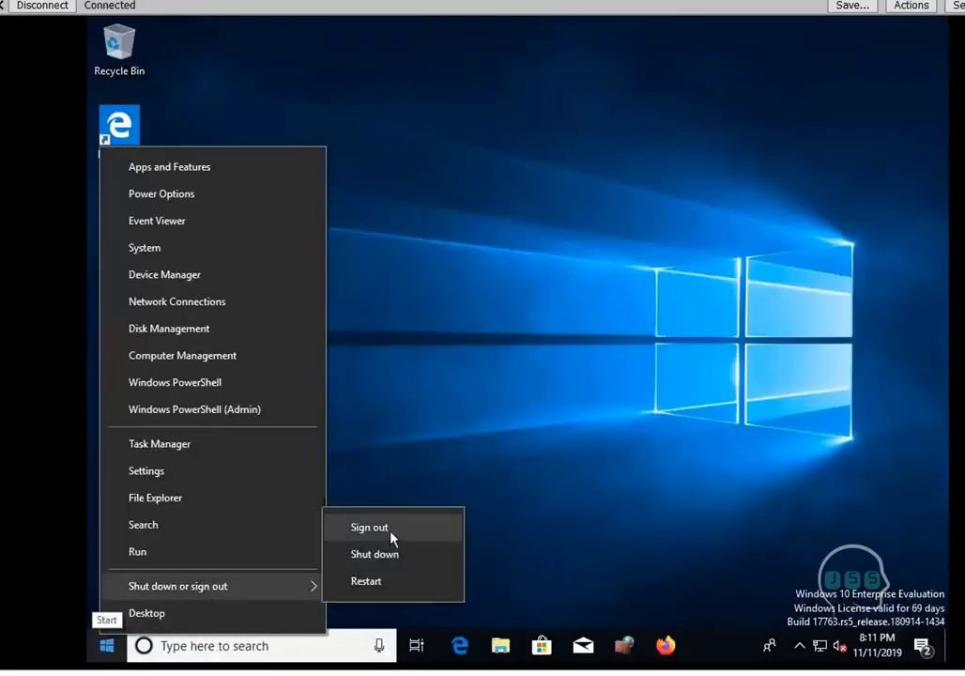
click(380, 531)
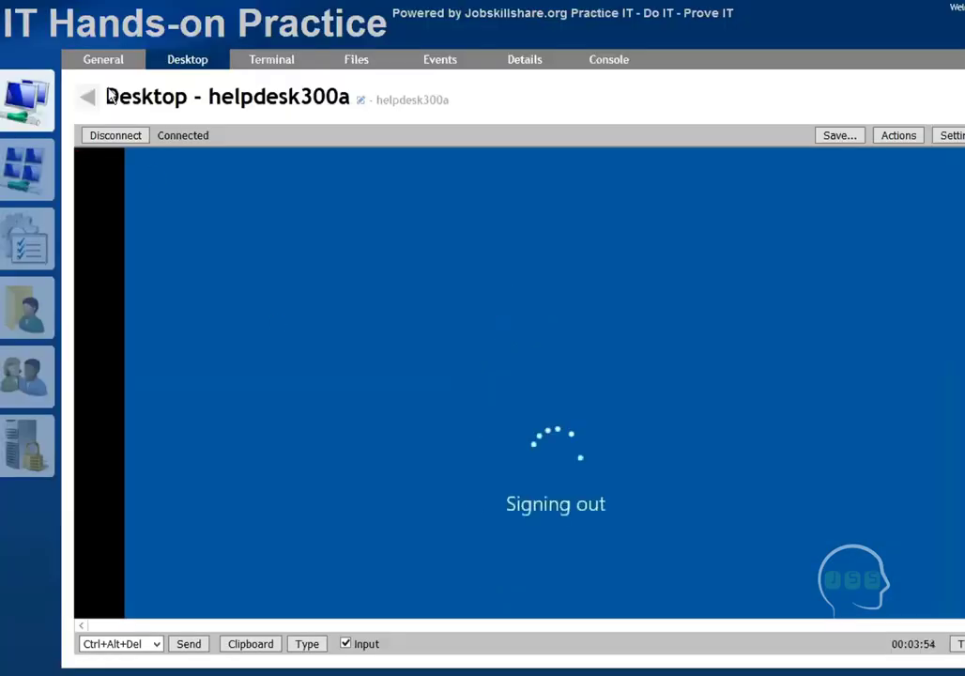
Reopen the helpdesk300a remote desktop and dismiss its display settings without changes.
click(87, 97)
click(191, 393)
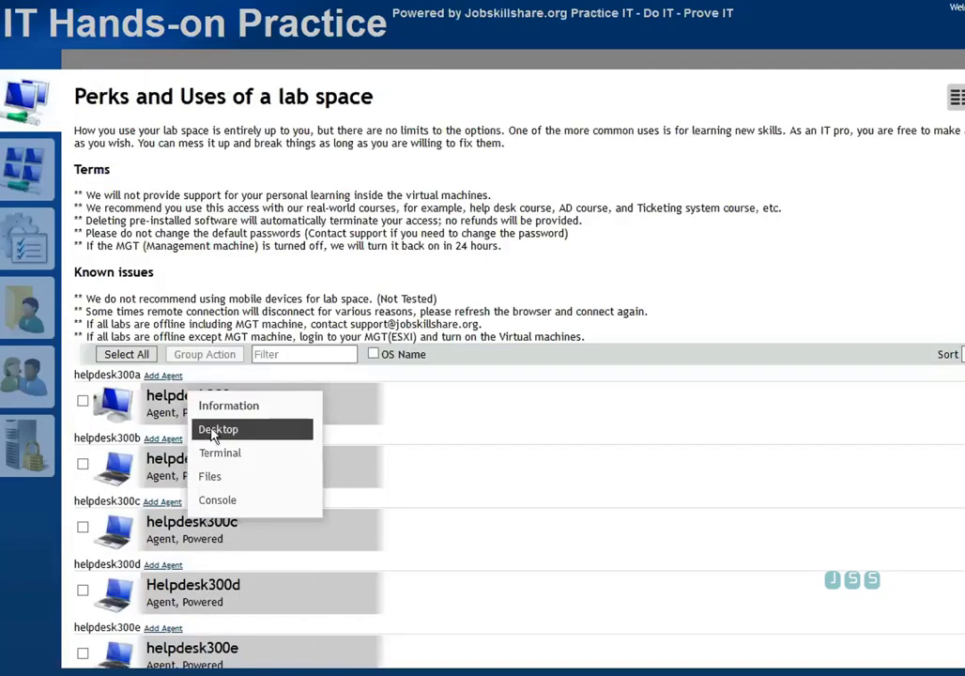
click(215, 430)
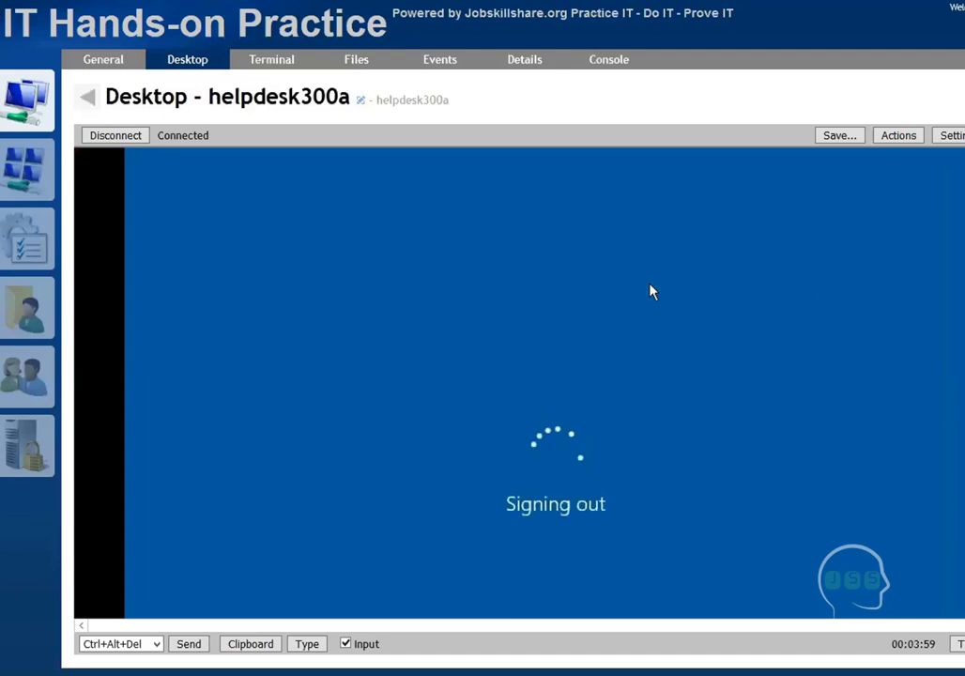
click(951, 135)
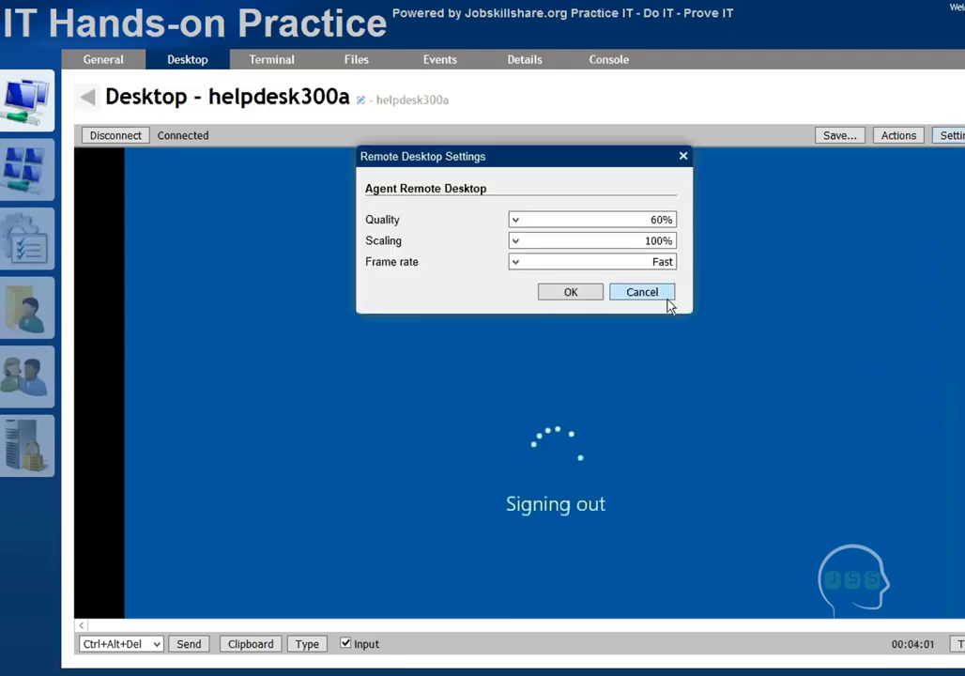
click(642, 292)
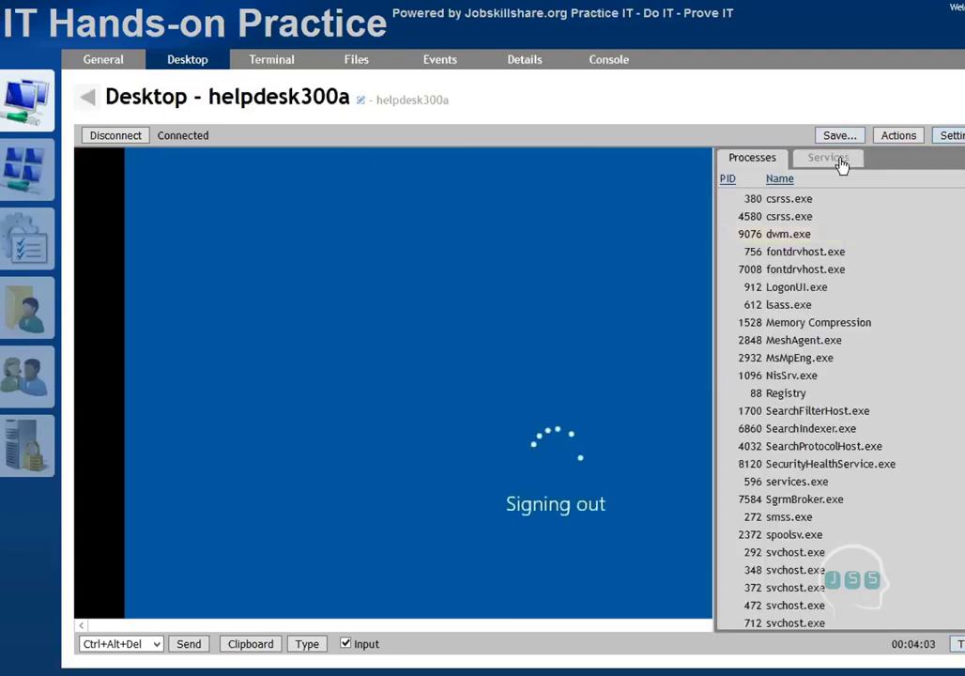
Restart the Mesh Agent background service, then return to the lab machine list.
click(833, 158)
scroll(817, 508, down, 10)
scroll(820, 500, down, 15)
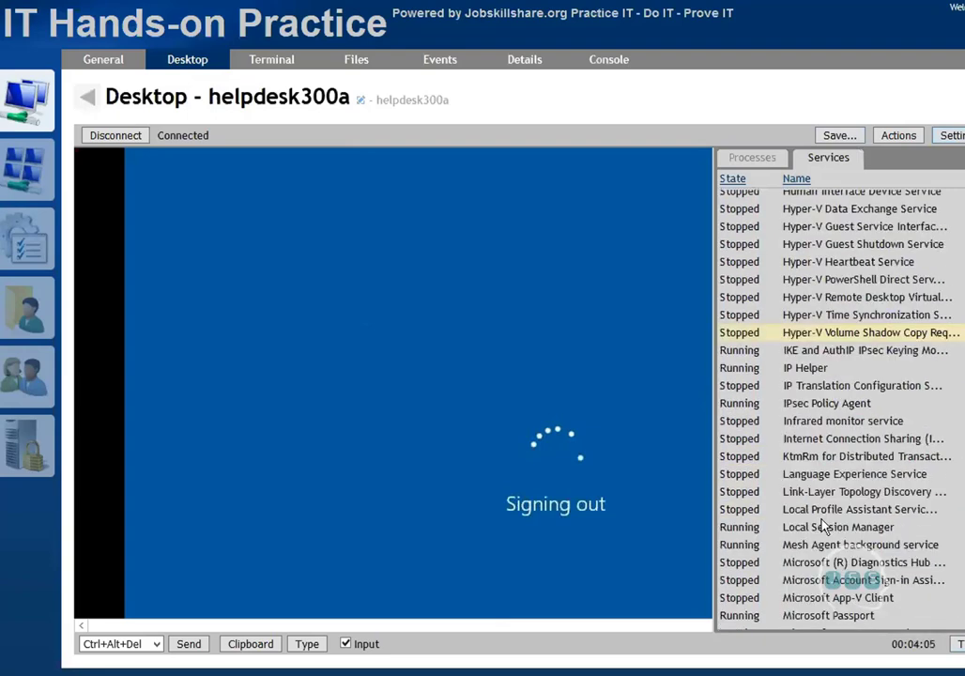
double_click(827, 360)
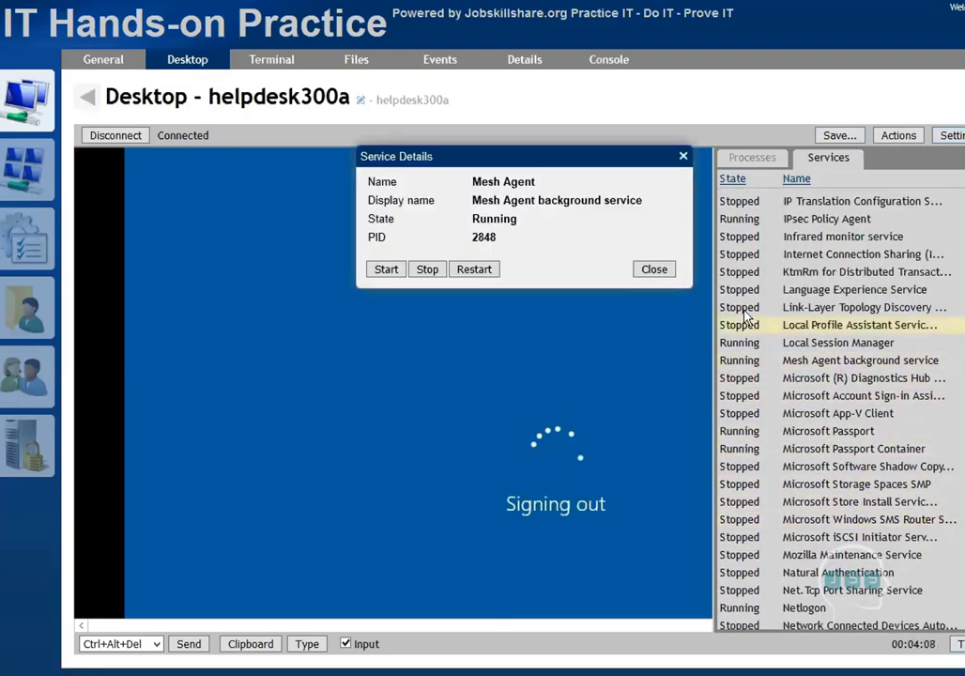
click(481, 272)
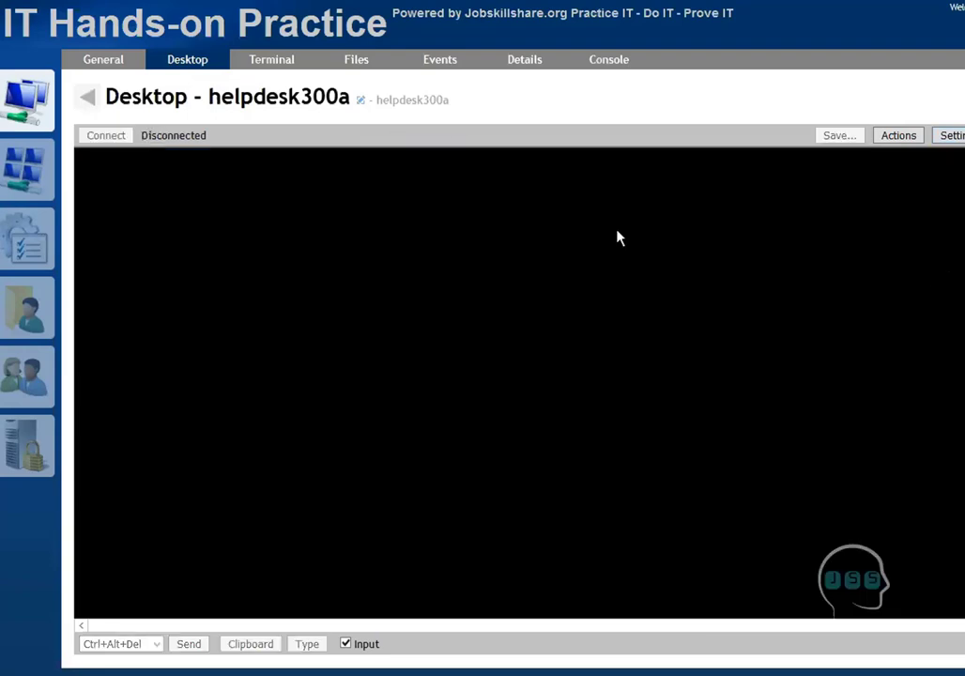
click(86, 95)
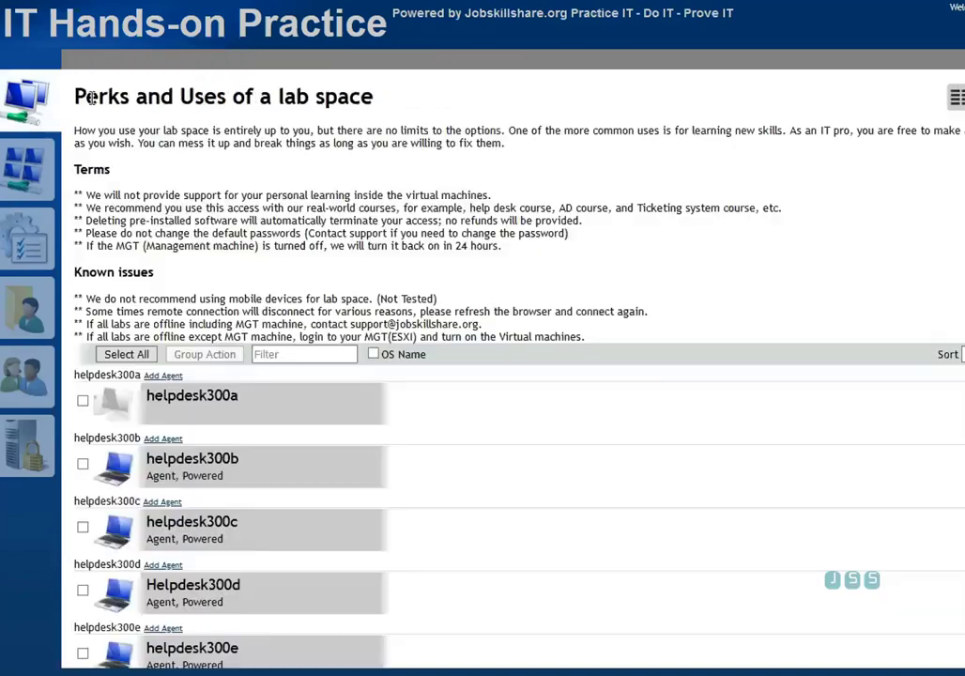
Open the helpdesk300a desktop, clear the lock screen and select the helpdesk account.
right_click(155, 411)
click(229, 451)
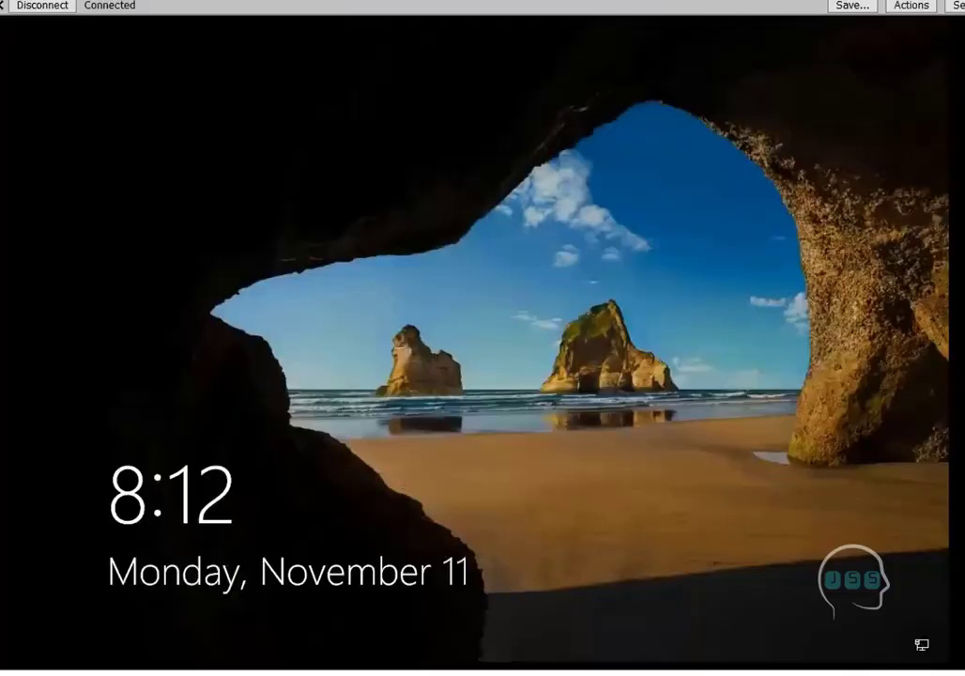
click(150, 532)
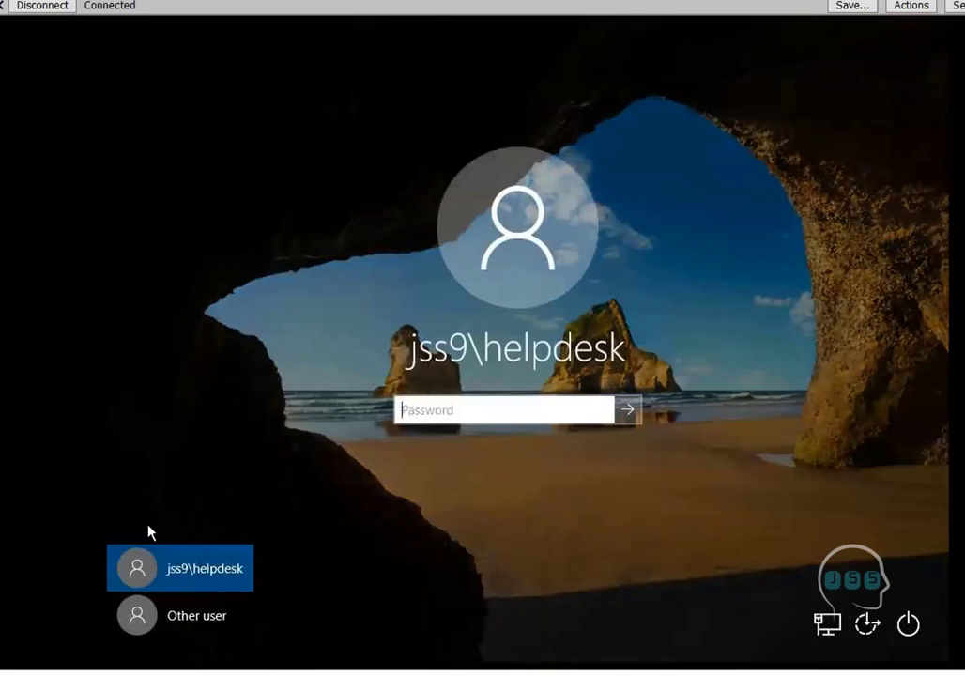
click(181, 622)
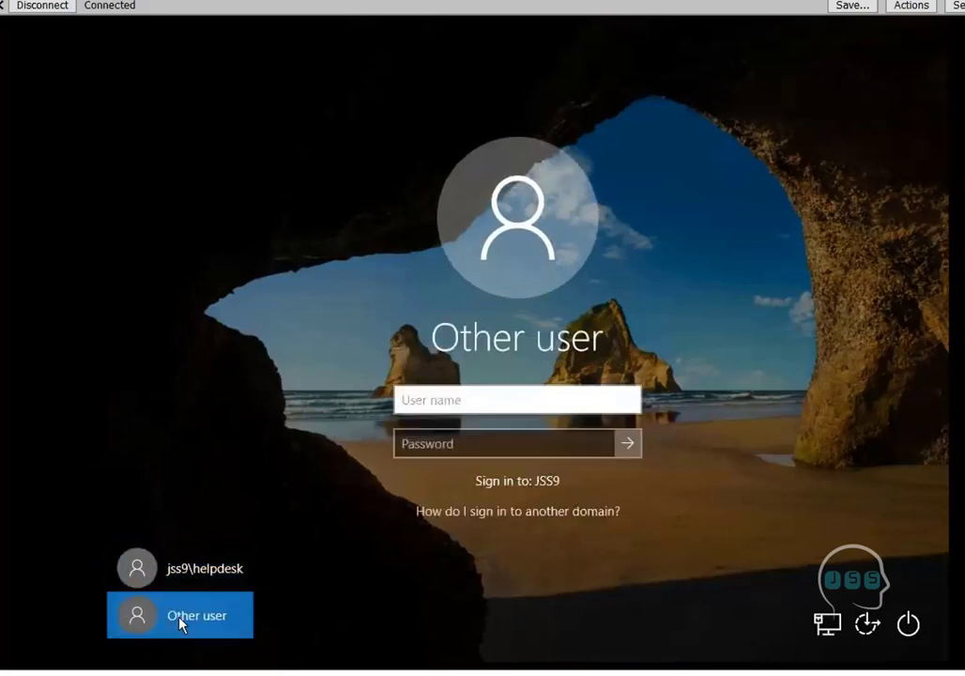
click(188, 575)
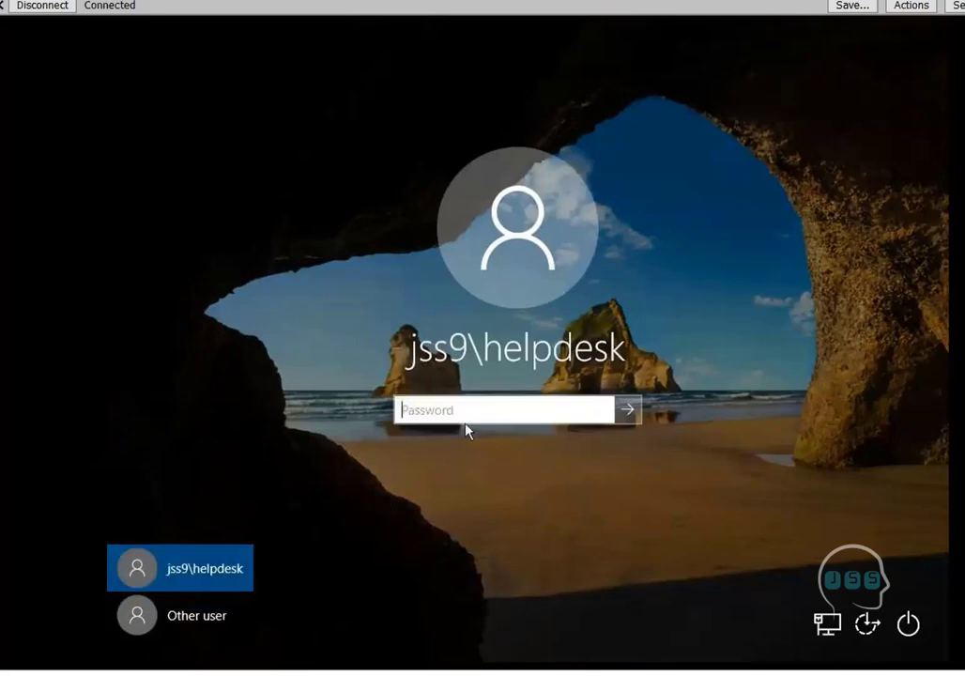
Try two helpdesk passwords; both are rejected as incorrect and the error is acknowledged.
text(********)
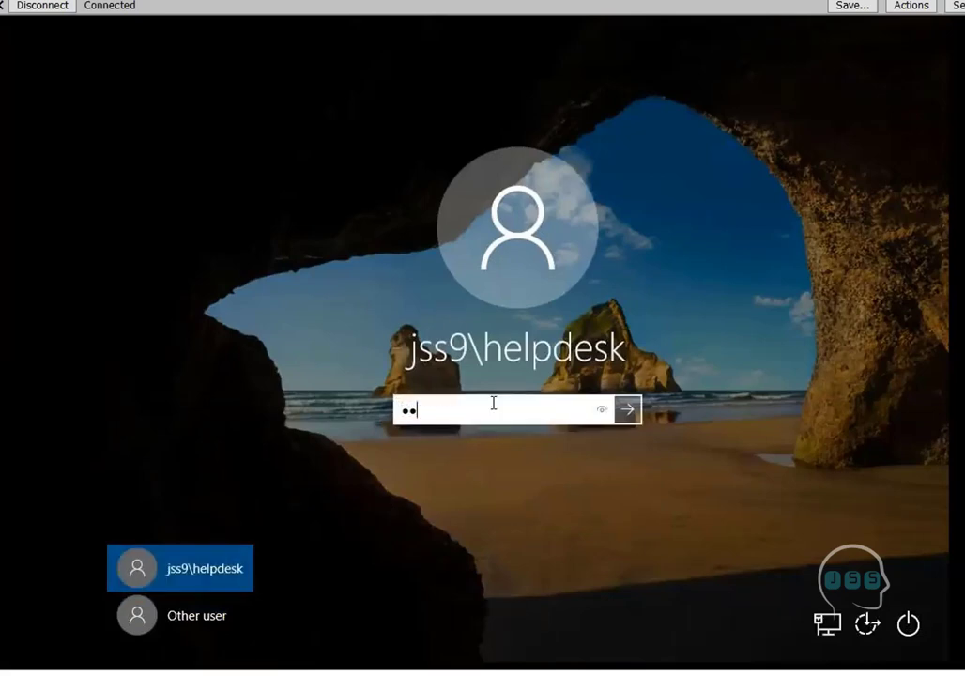
text(**)
key(Return)
key(Return)
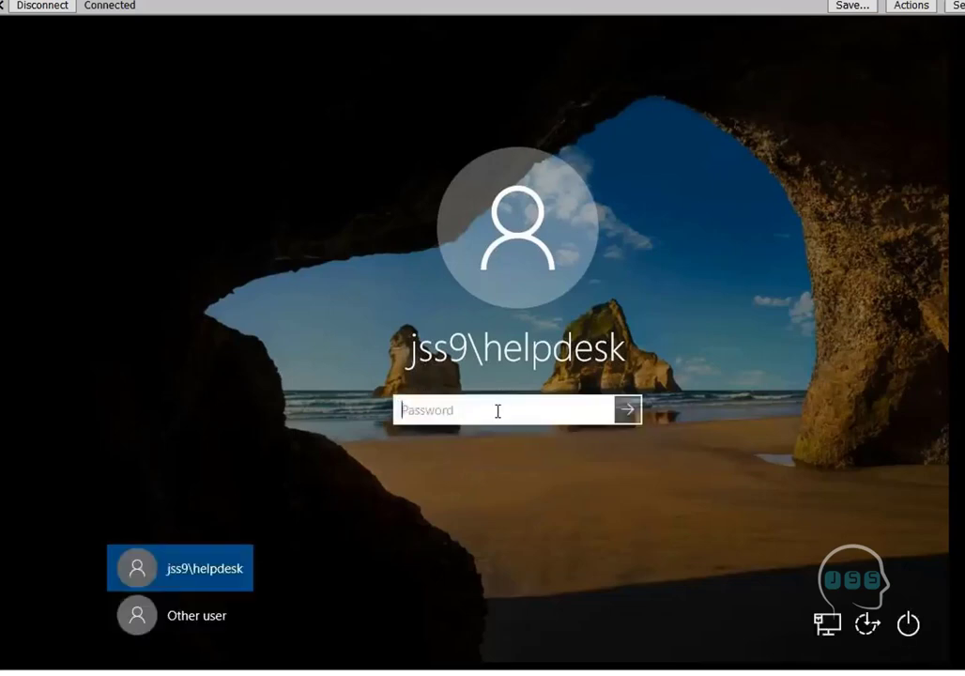
text(*******)
key(Return)
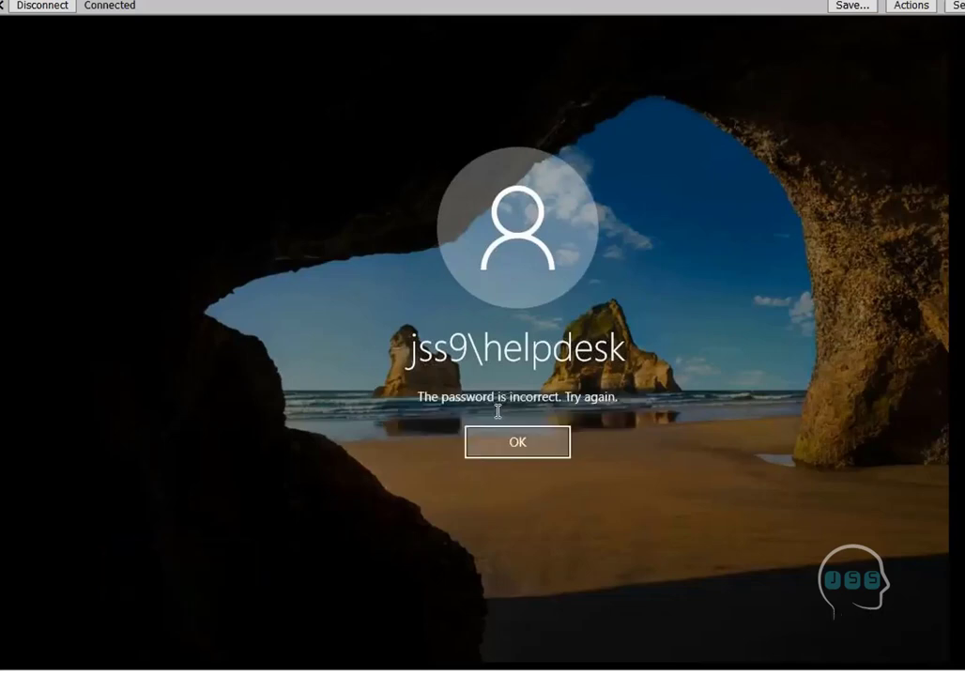
click(517, 443)
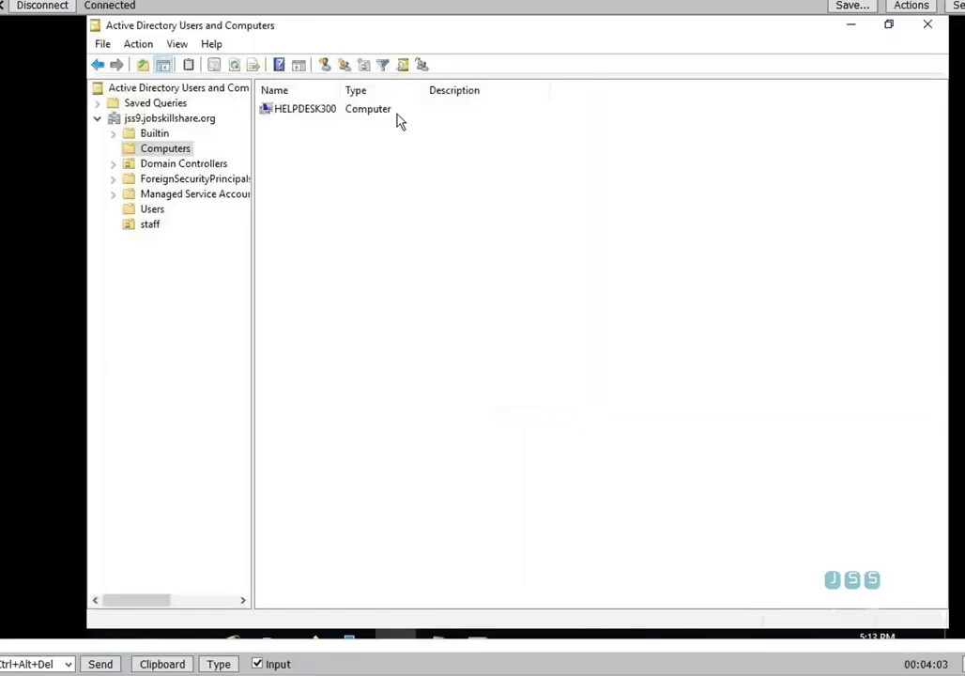
In the staff container, choose Reset Password for the helpdesk user.
click(150, 225)
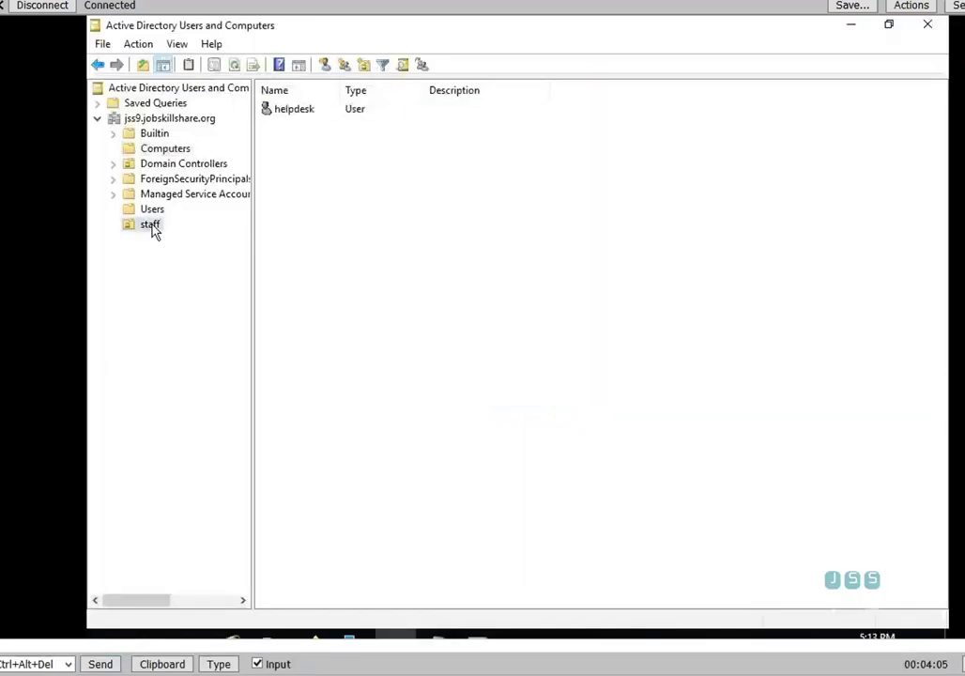
right_click(298, 114)
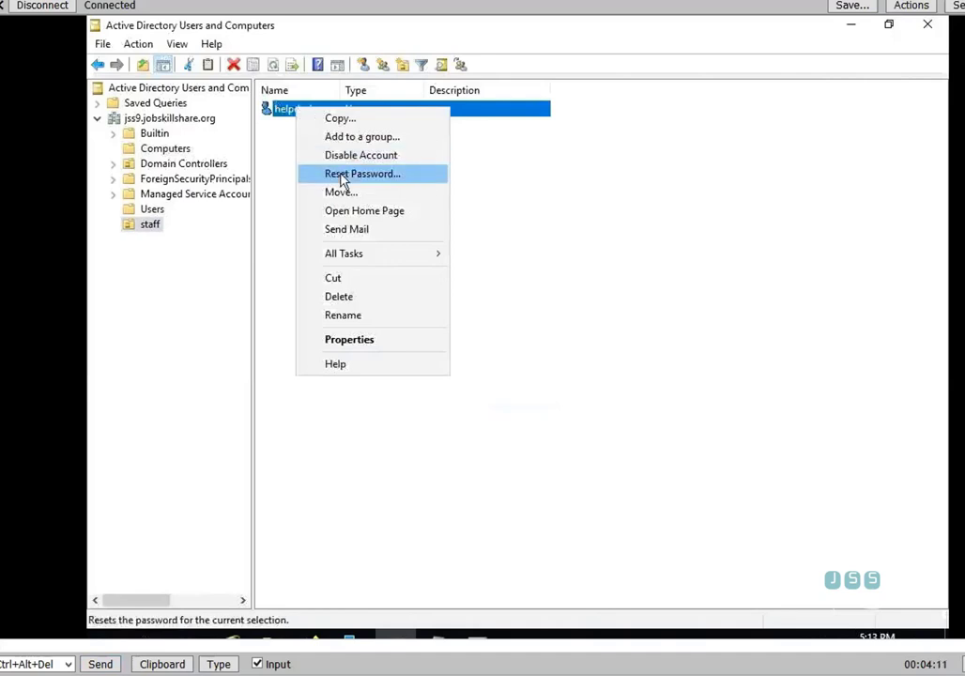
right_click(274, 110)
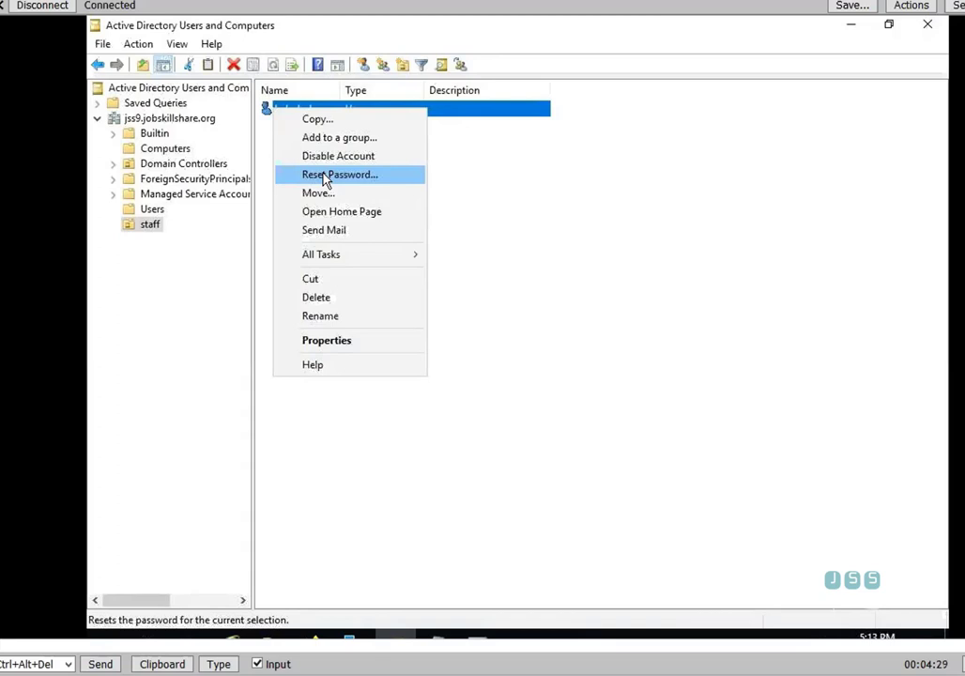
click(323, 176)
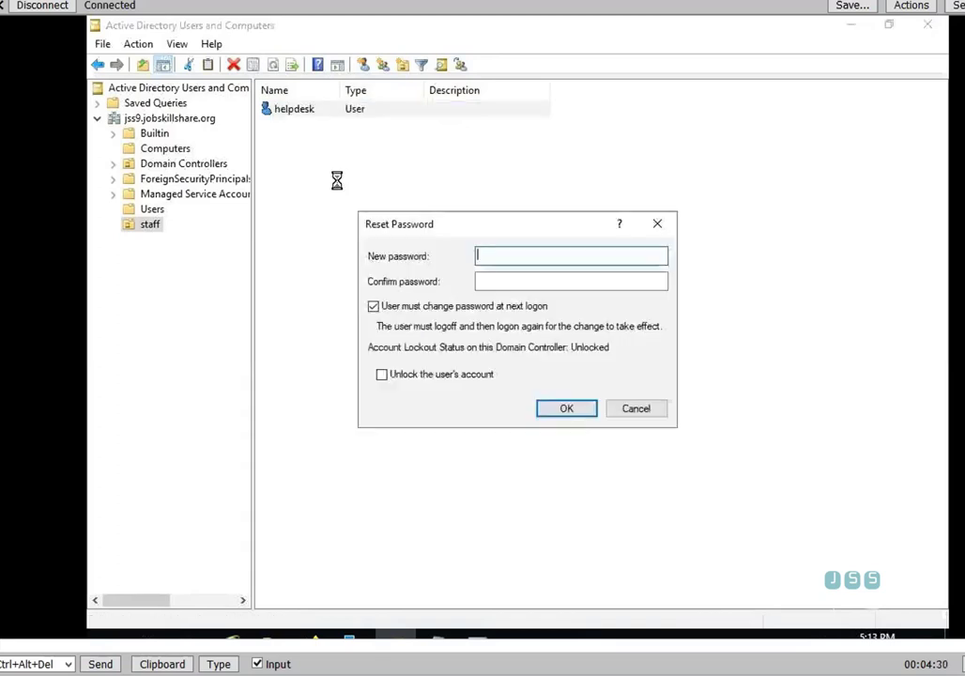
Set and confirm helpdesk's new password with 'User must change password at next logon' unchecked.
click(447, 308)
click(510, 263)
text(***********)
click(580, 286)
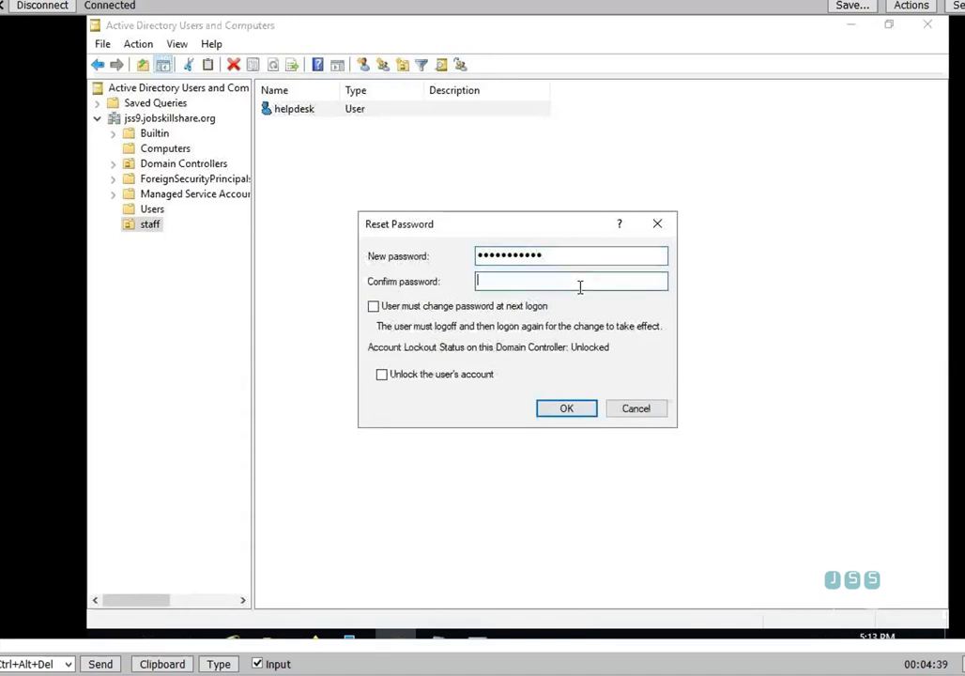
text(***********)
click(578, 407)
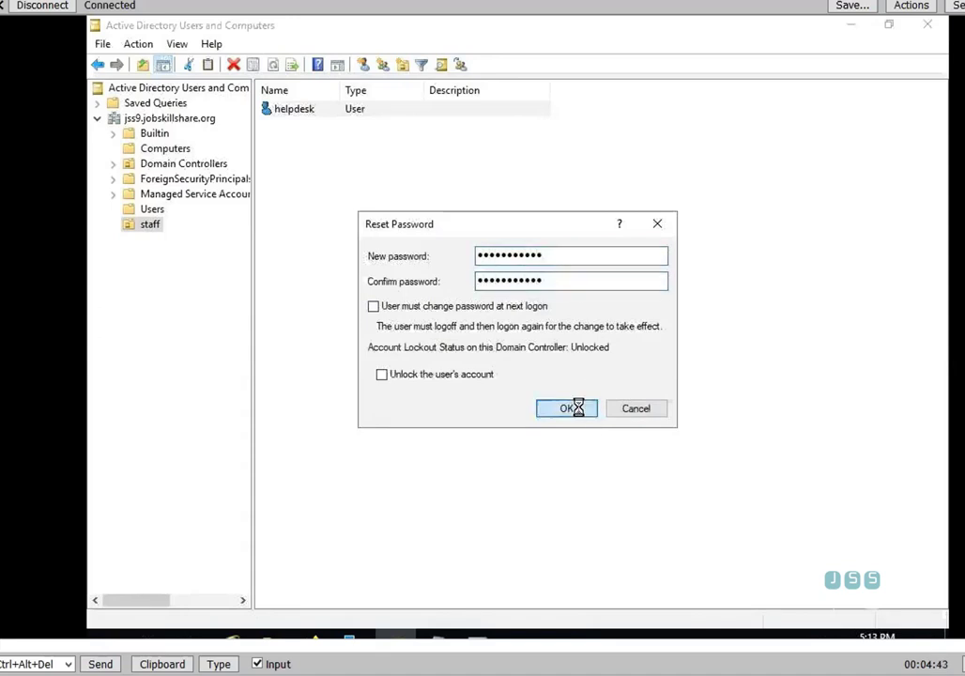
click(628, 393)
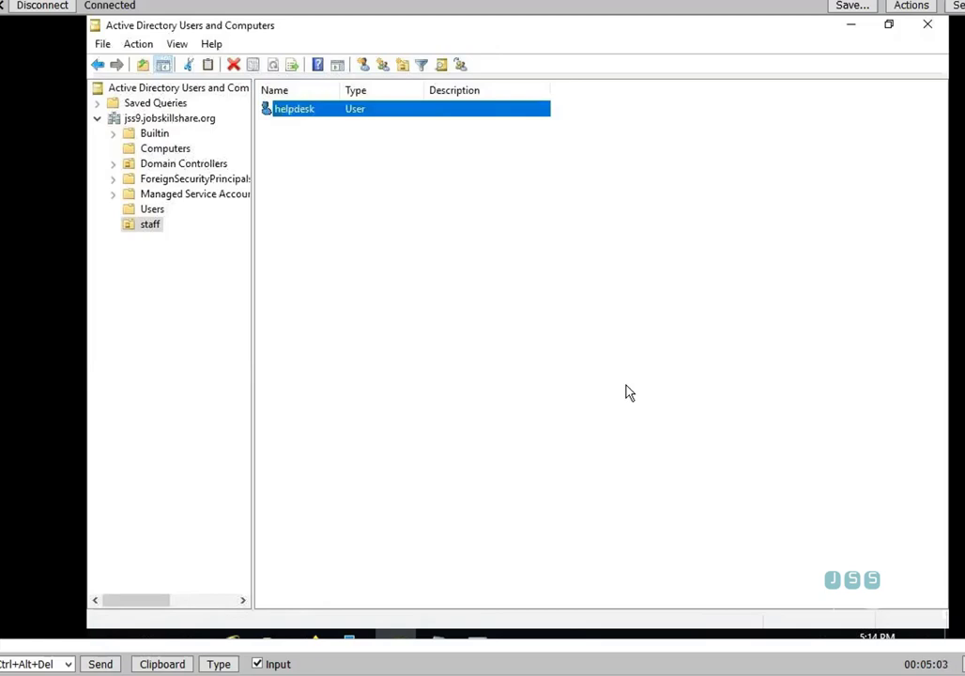
Copy the helpdesk user into a new user named hadi with logon name hadi.
right_click(310, 111)
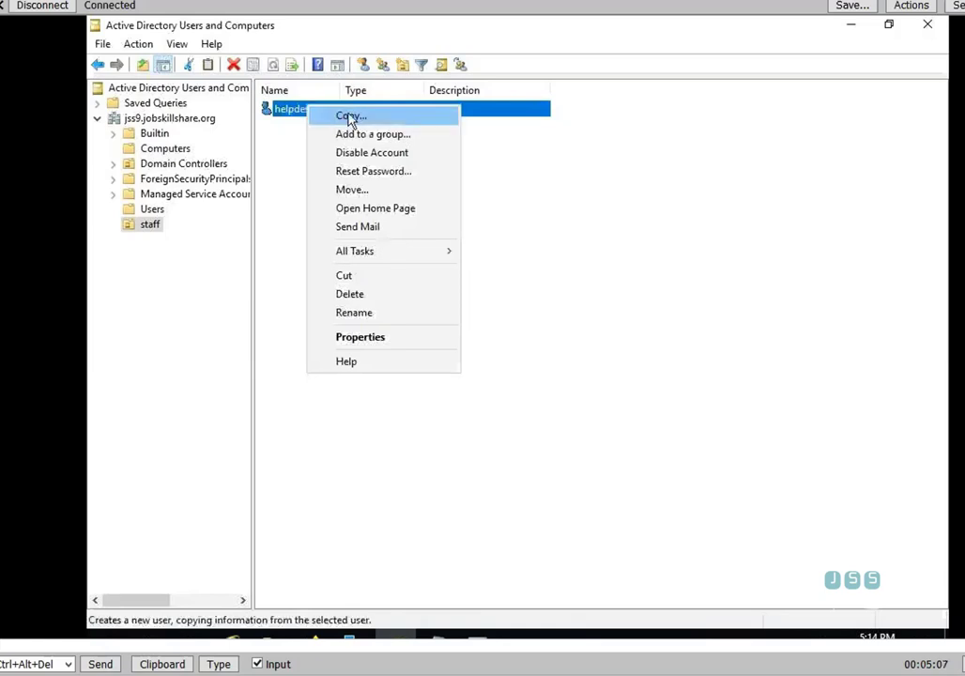
click(346, 117)
drag(276, 47, 586, 164)
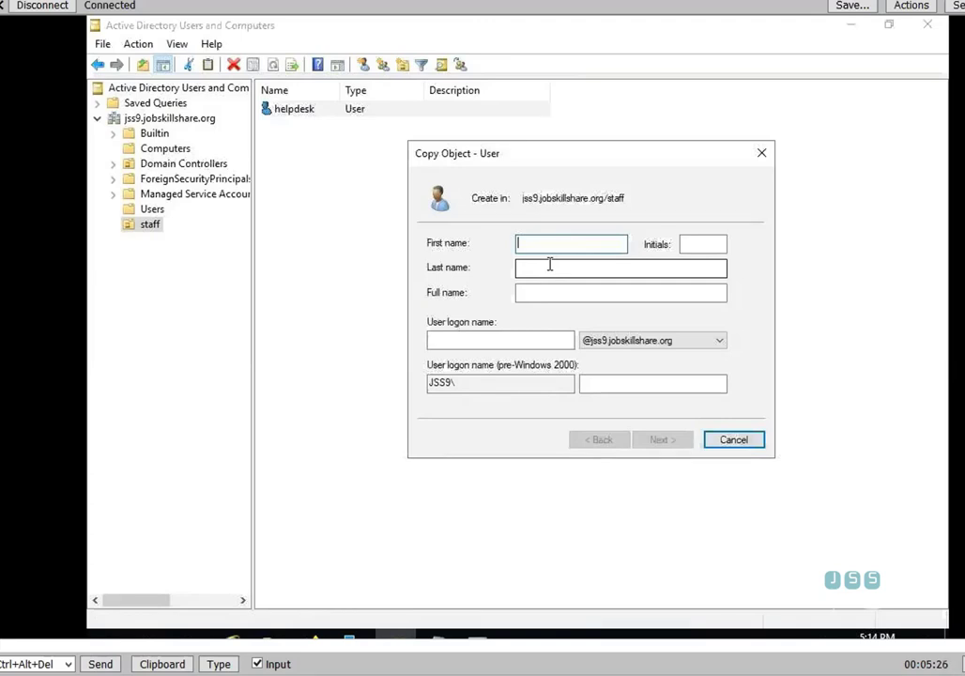
text(hadi)
click(554, 340)
text(hadi)
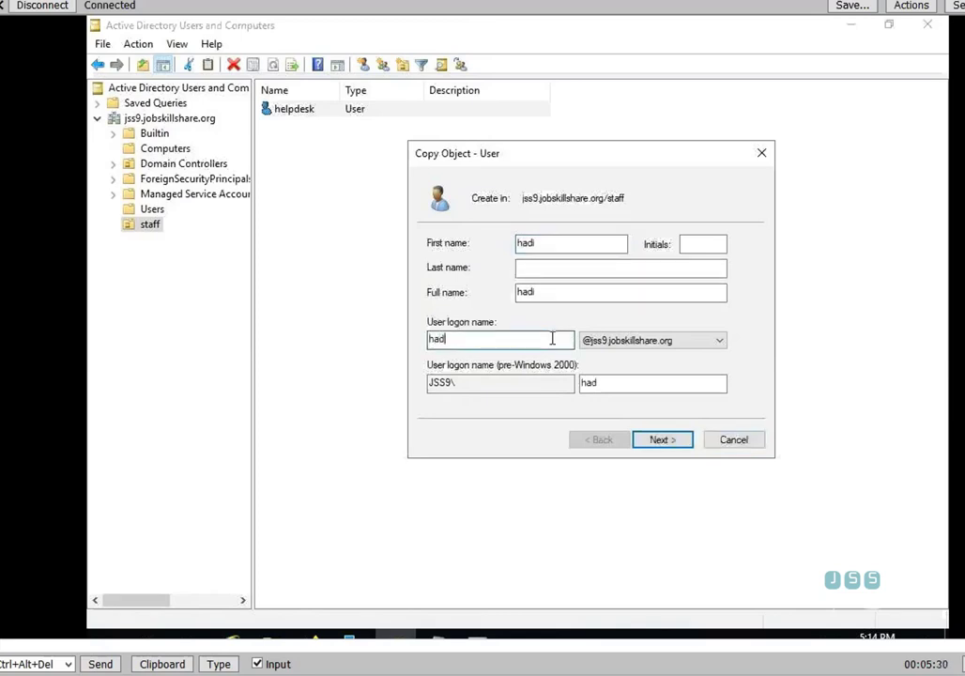
click(658, 439)
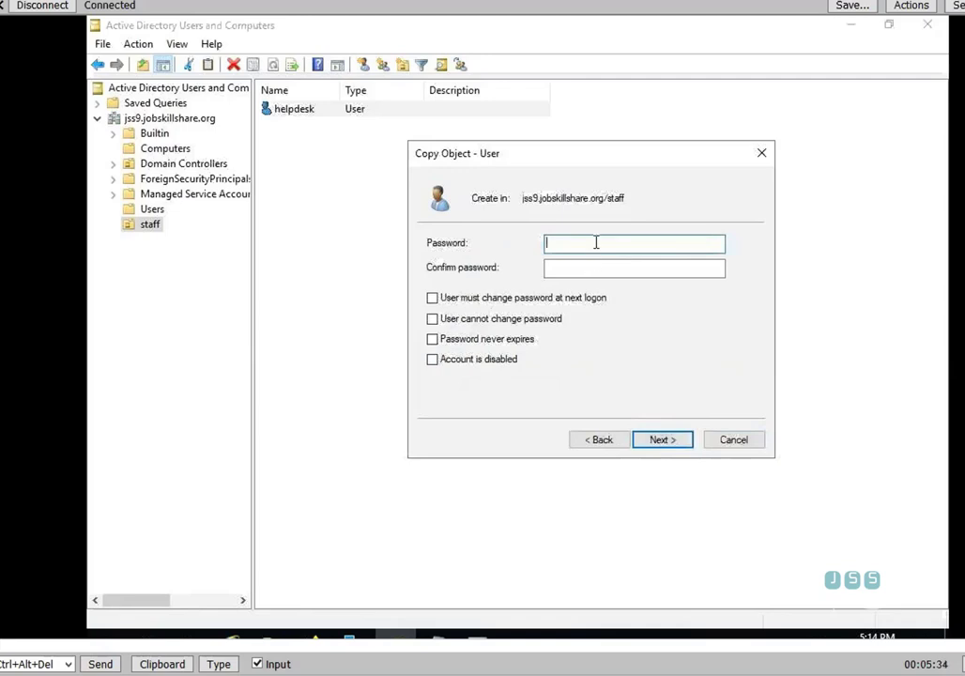
Enter and confirm hadi's password, dismissing two 'passwords do not match' errors.
key(Tab)
text(Pass)
key(BackSpace)
key(BackSpace)
key(BackSpace)
key(BackSpace)
key(Return)
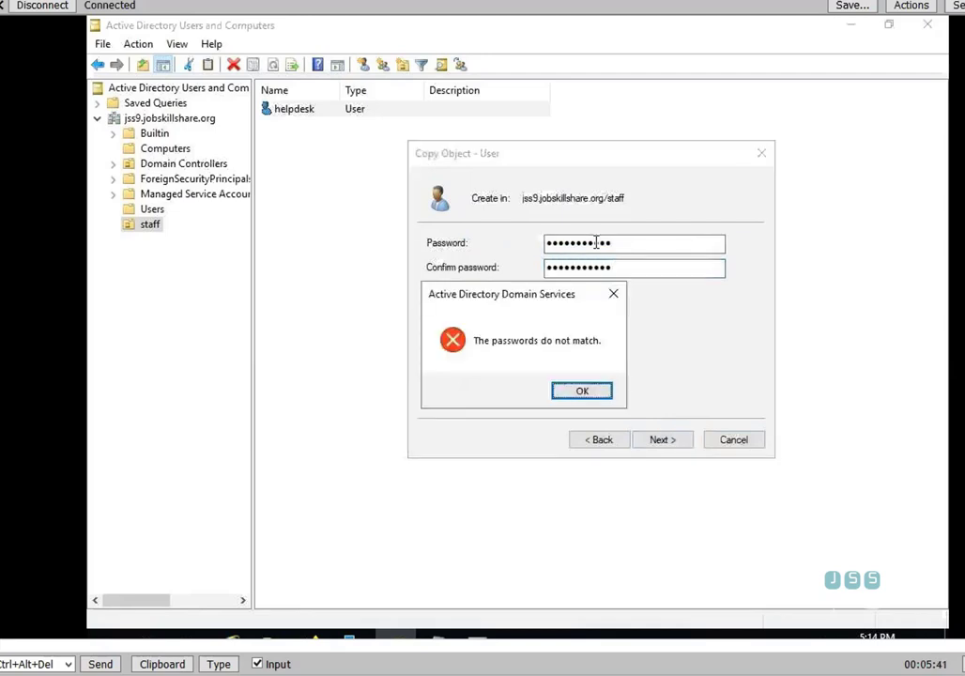
click(584, 391)
key(Tab)
text(Pass)
key(BackSpace)
key(BackSpace)
key(BackSpace)
key(BackSpace)
key(Return)
click(599, 393)
Re-enter matching passwords and finish creating user hadi.
key(Tab)
key(Return)
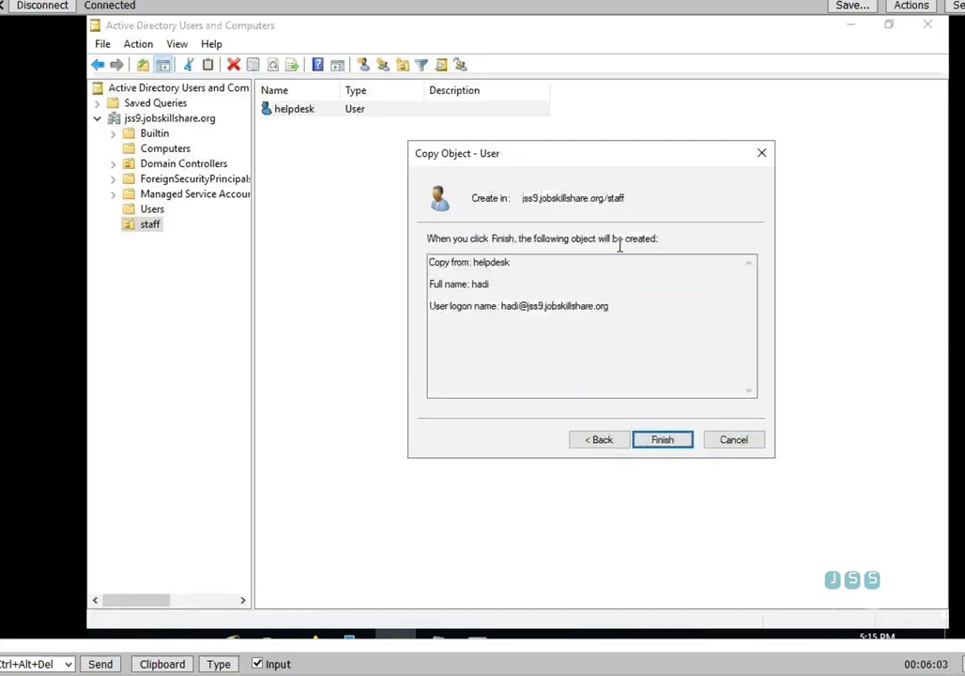
click(672, 442)
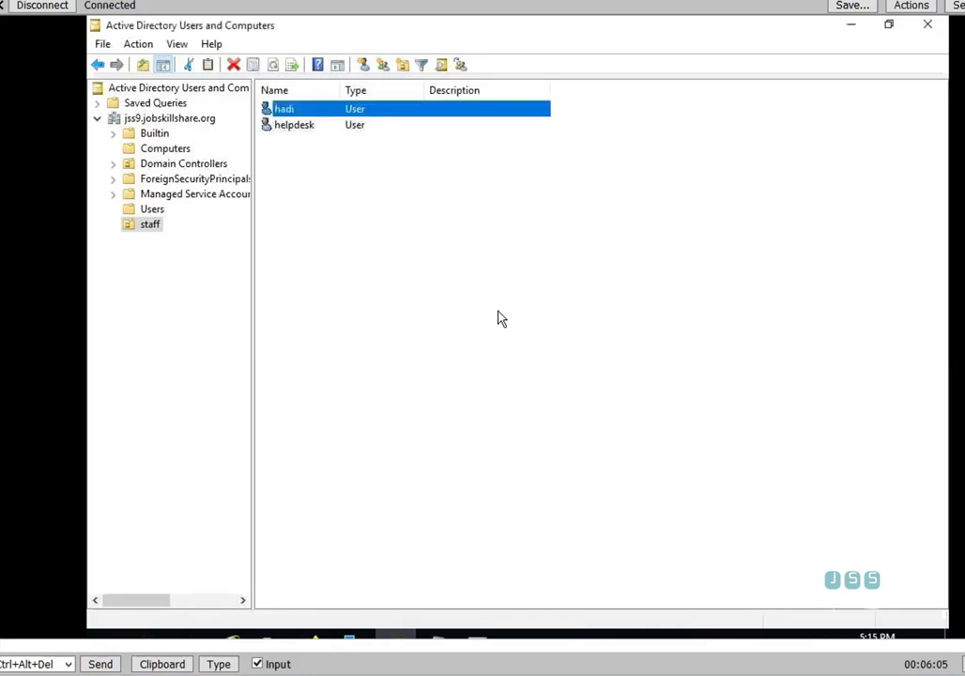
right_click(288, 110)
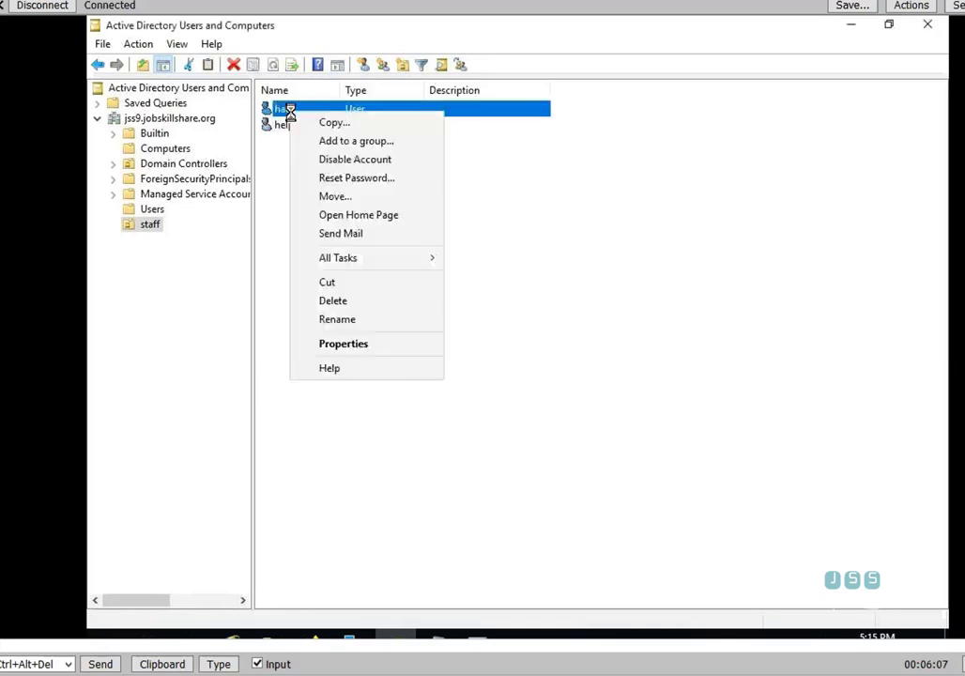
click(358, 346)
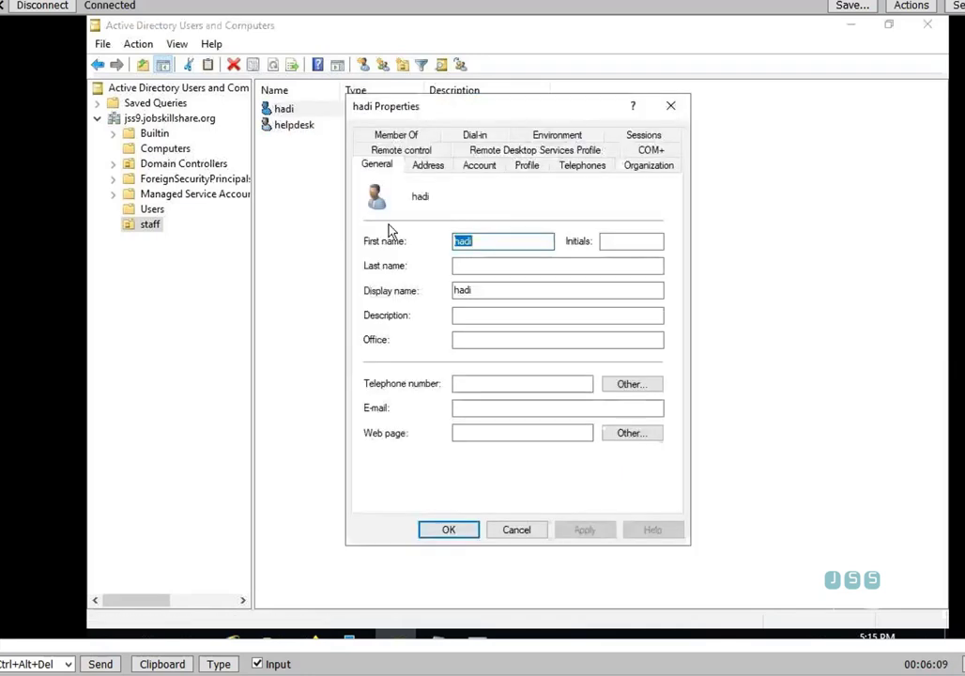
click(398, 138)
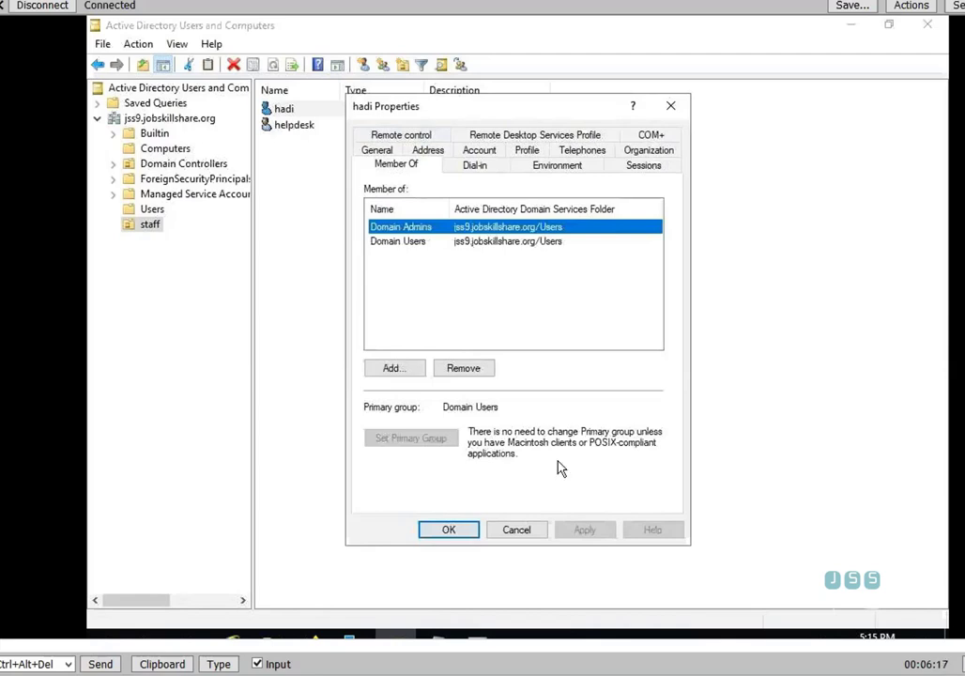
click(535, 534)
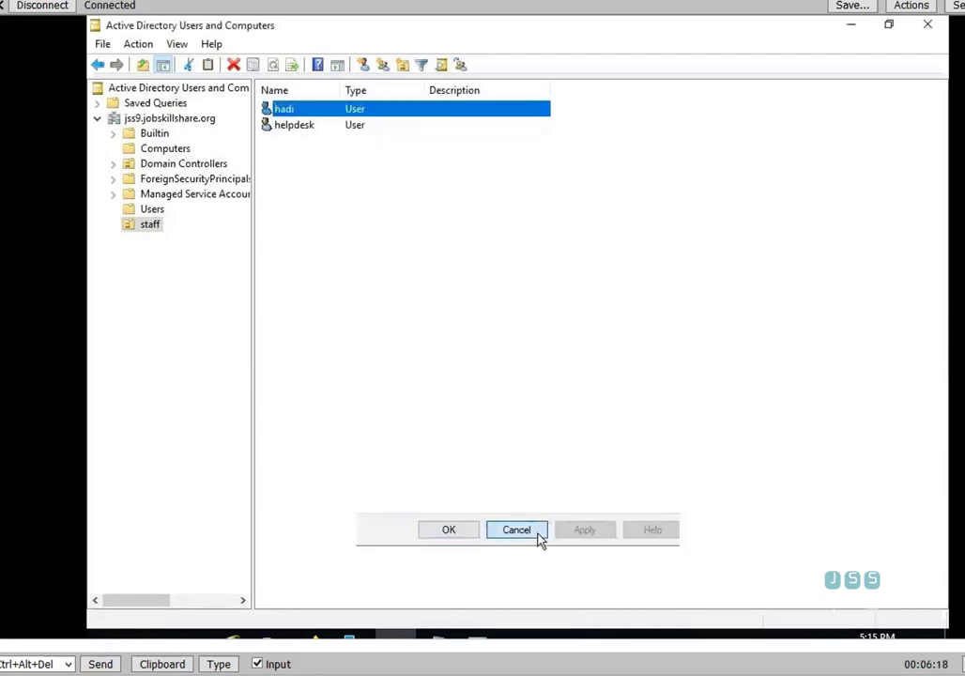
click(152, 209)
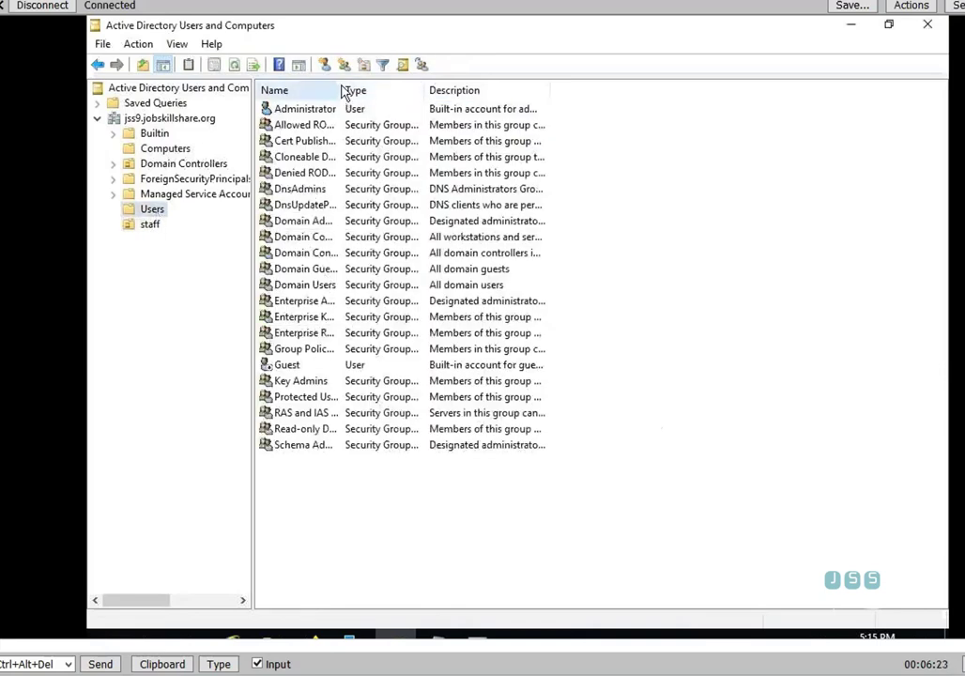
Widen the Name column and view Enterprise Admins properties, closing them unchanged.
drag(346, 91, 398, 100)
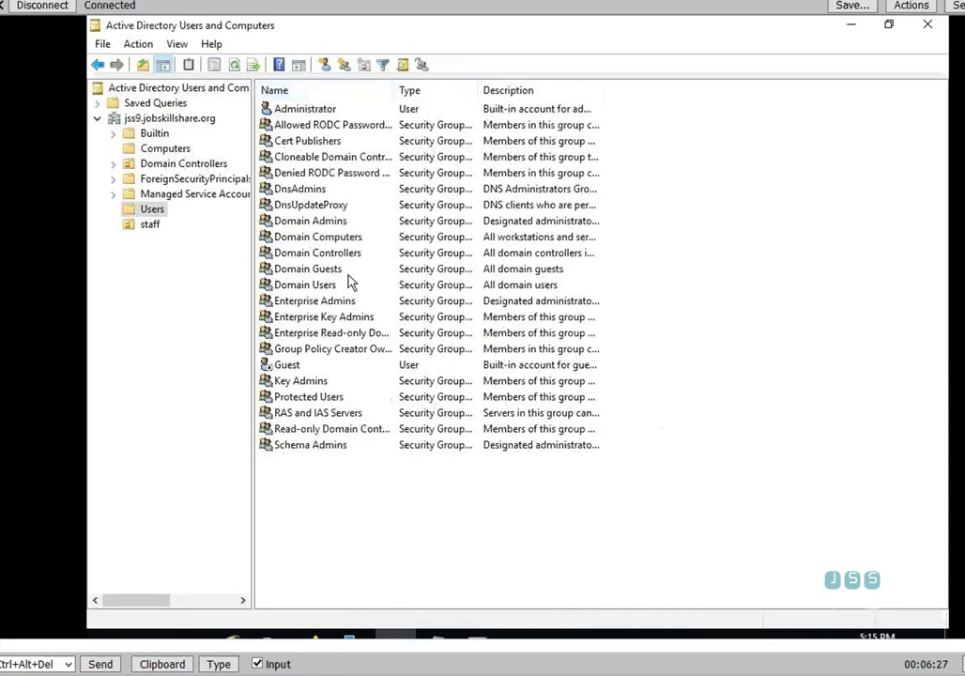
double_click(343, 302)
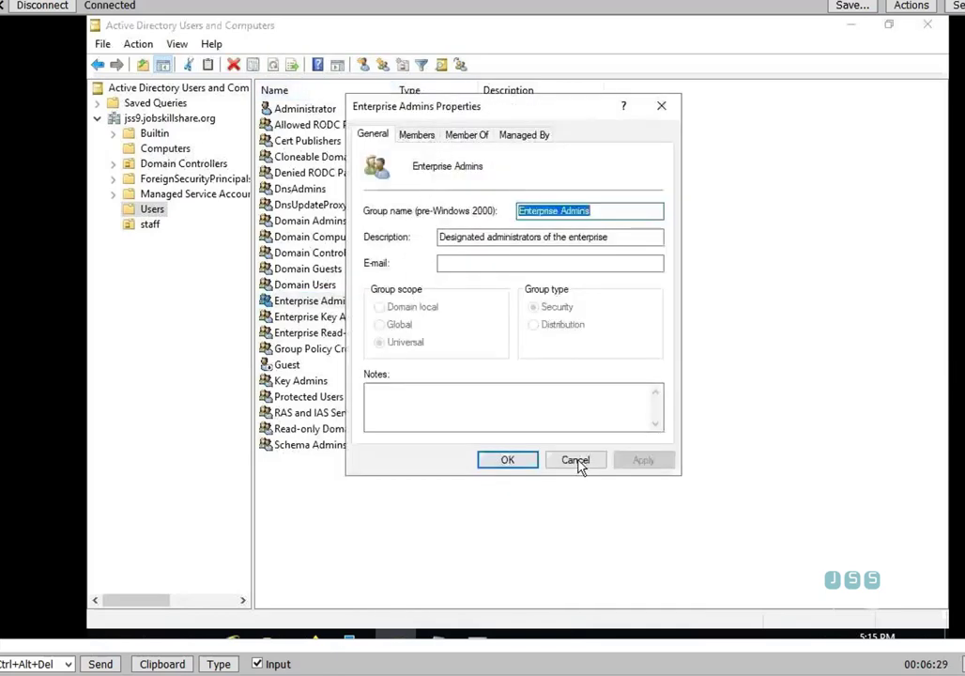
click(577, 463)
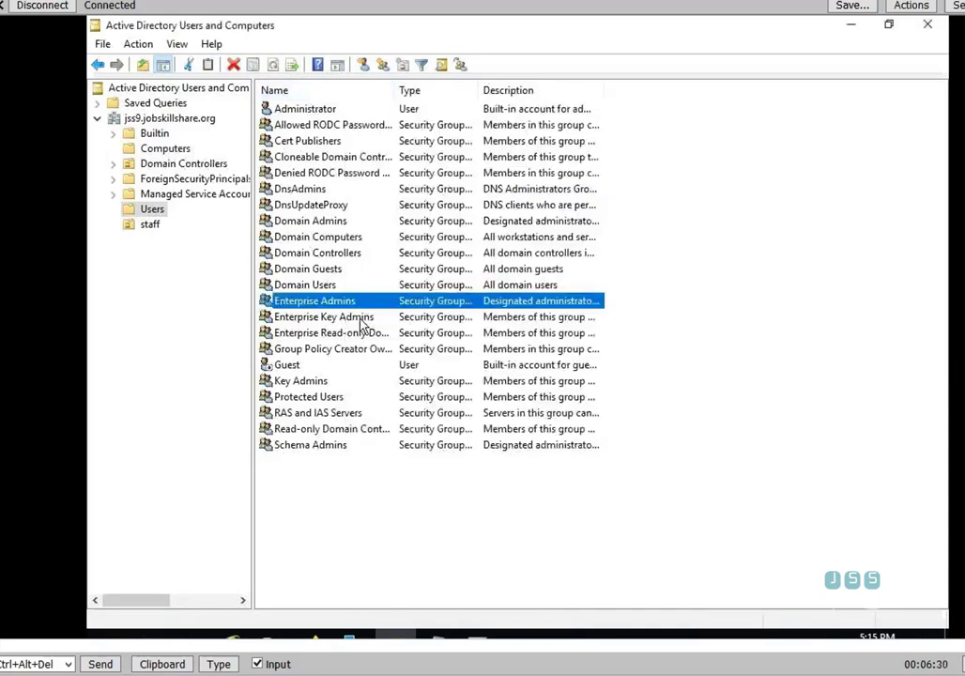
Confirm hadi appears among the Domain Admins members, then close the properties unchanged.
double_click(312, 222)
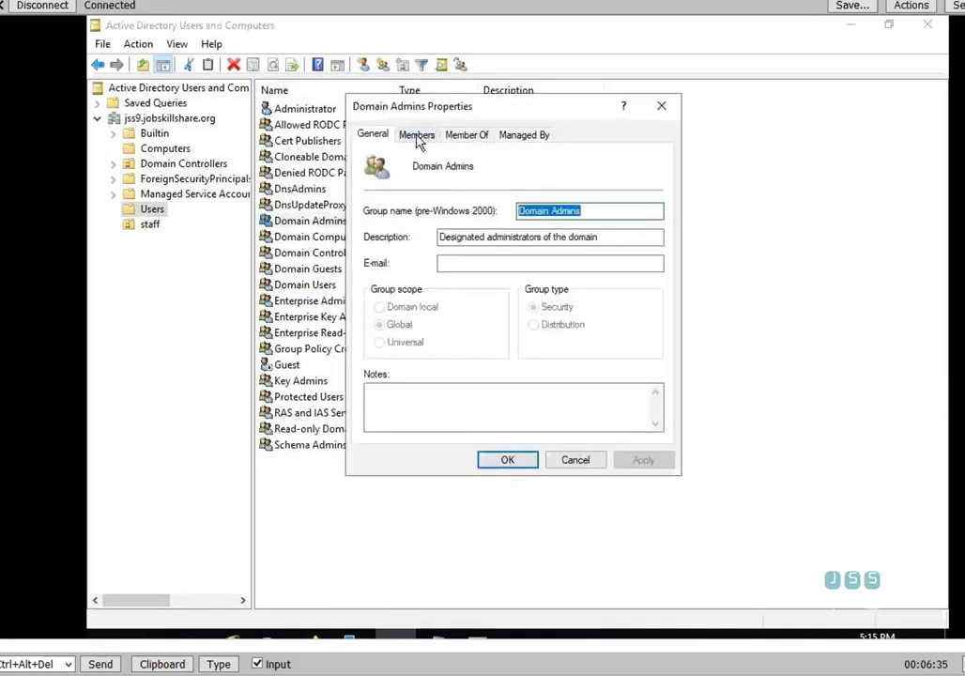
click(417, 136)
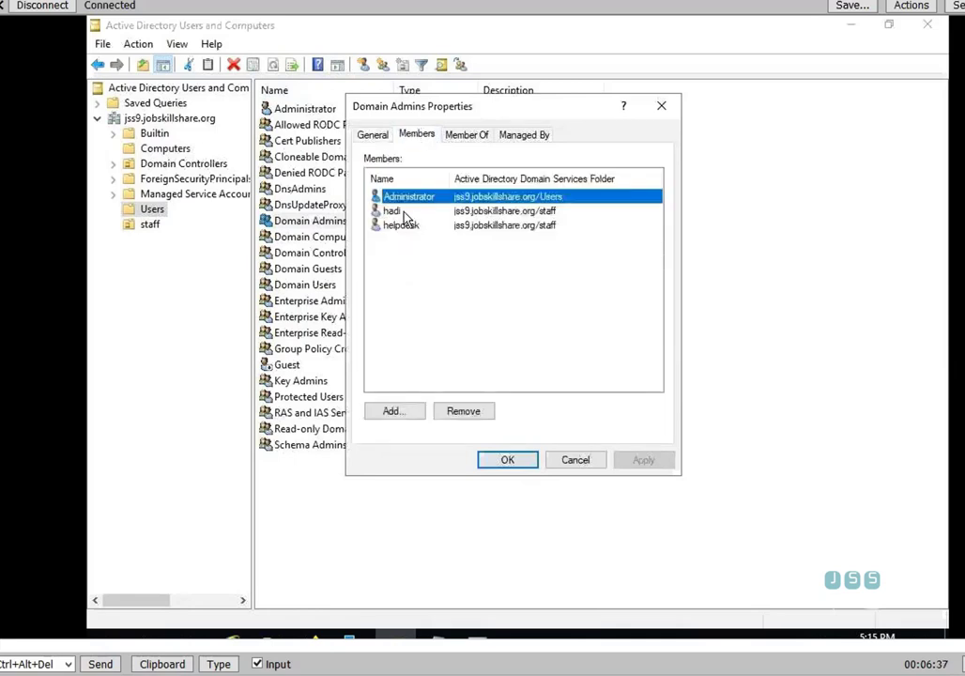
click(406, 211)
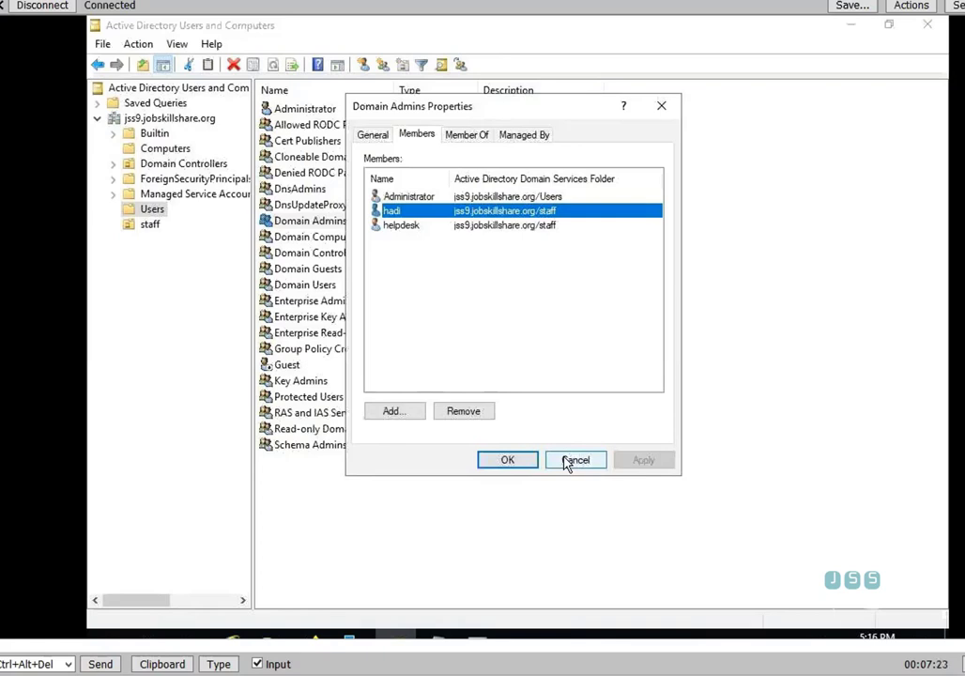
click(574, 460)
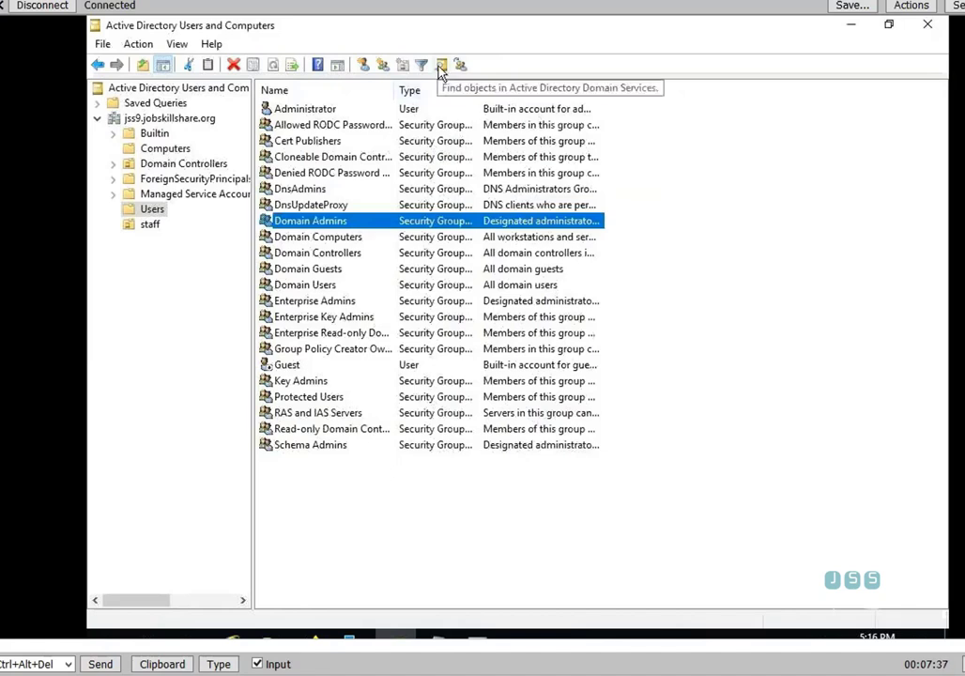
click(441, 66)
click(416, 128)
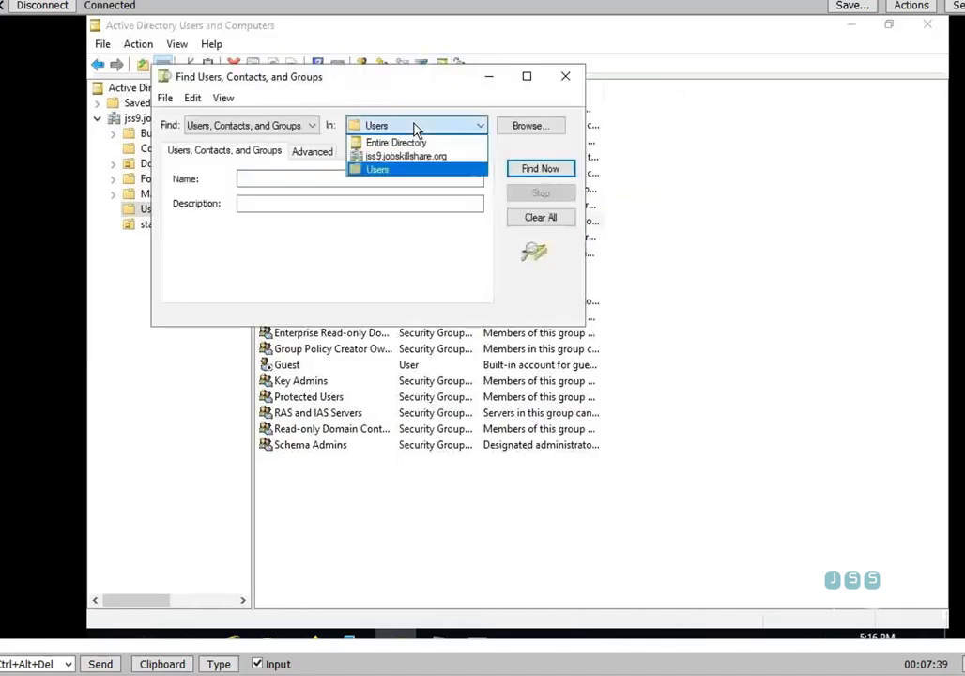
click(395, 142)
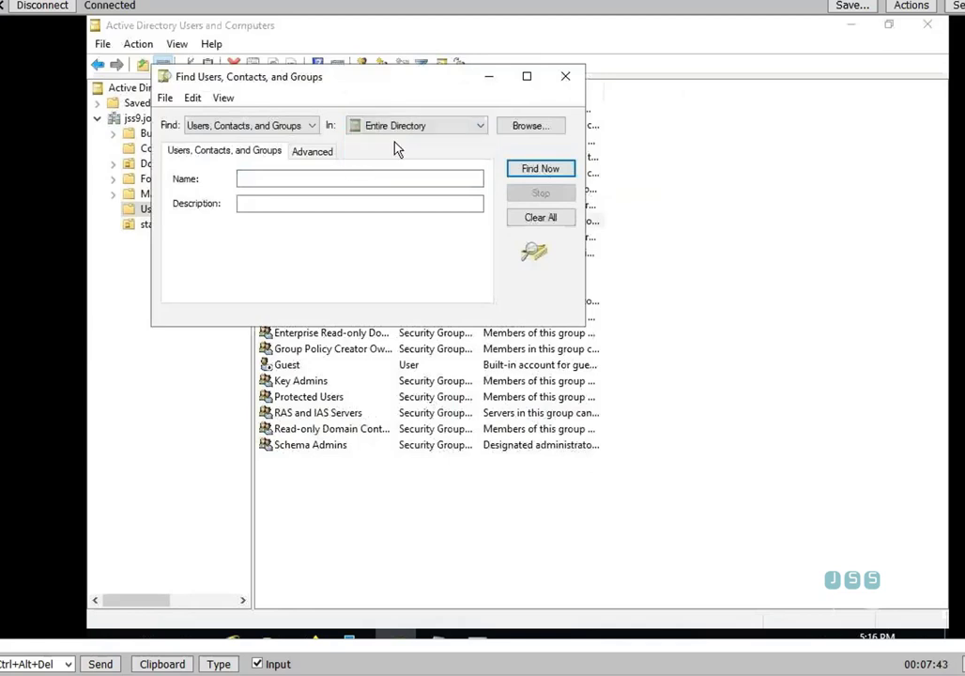
click(368, 180)
text(hadi)
key(Return)
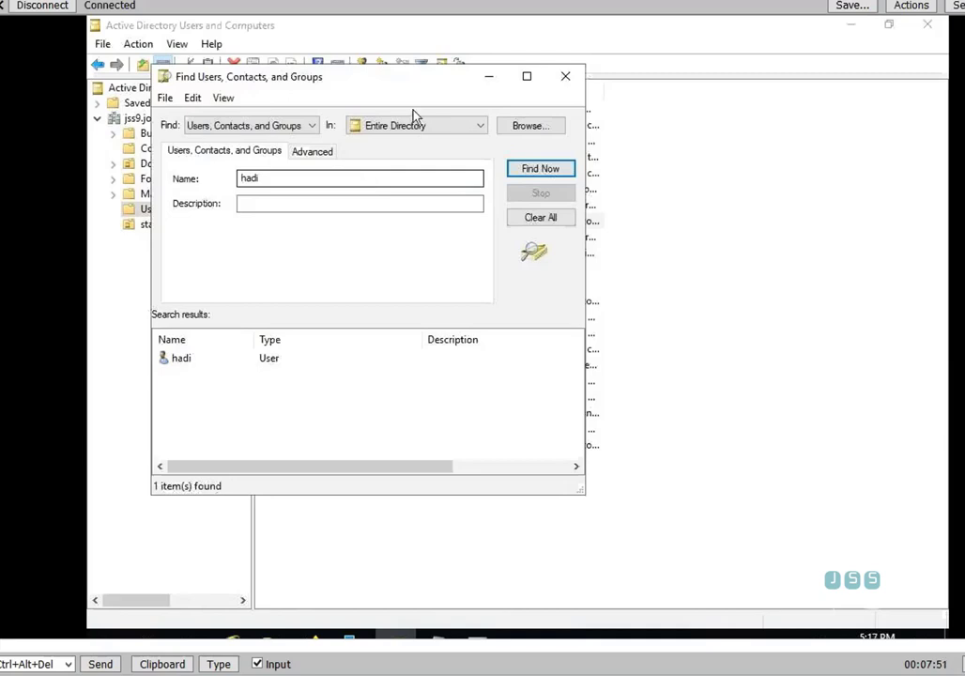
right_click(185, 360)
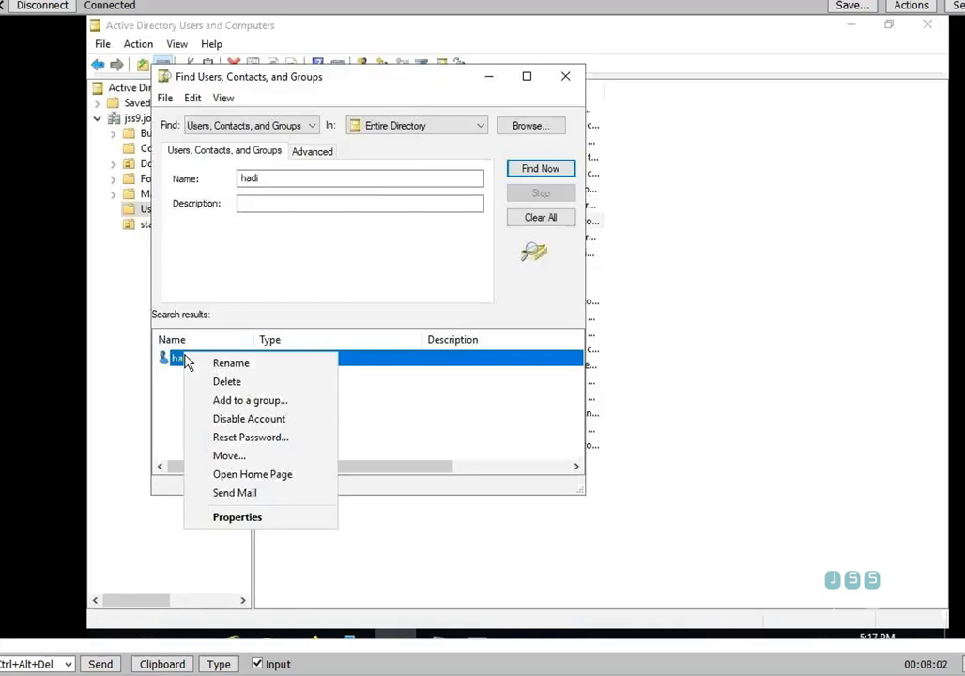
click(577, 79)
click(575, 79)
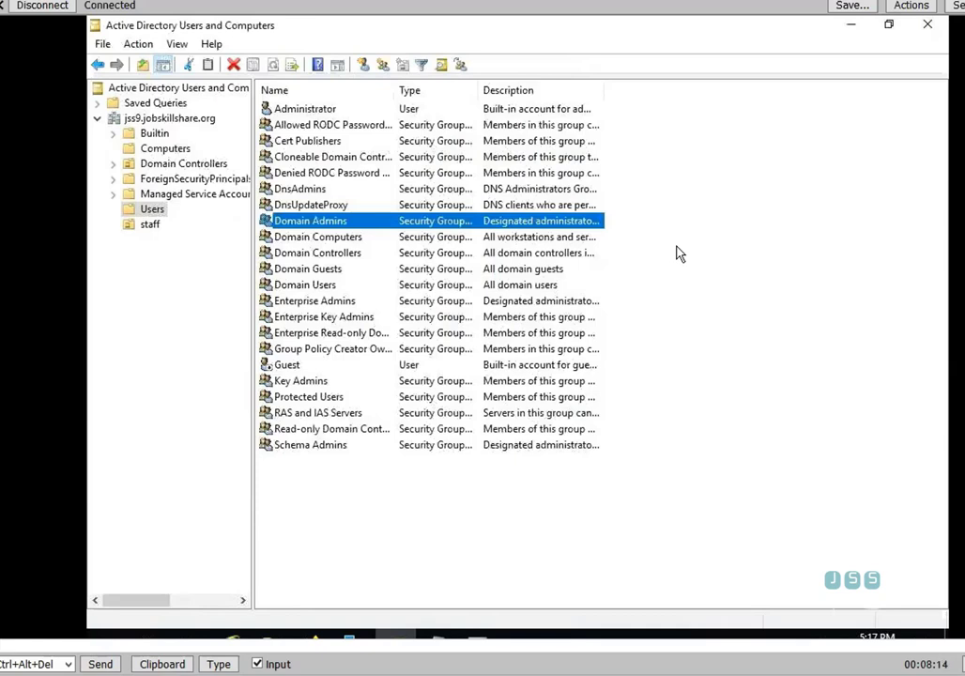
Tick Unlock account on the Account tab of hadi's properties in staff, then apply and close.
click(151, 210)
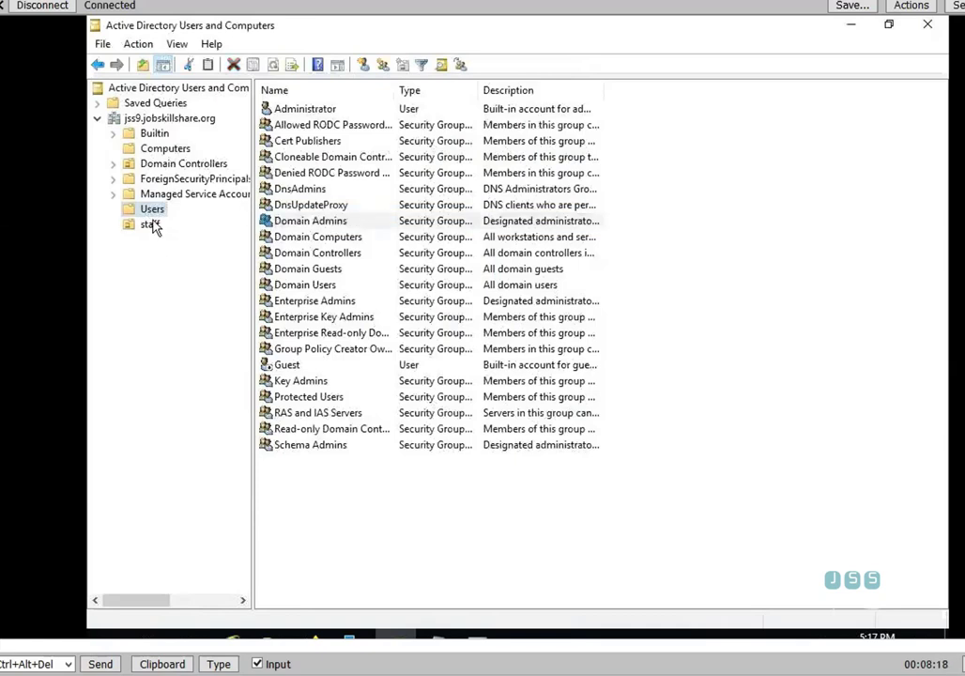
click(152, 226)
click(286, 127)
right_click(287, 128)
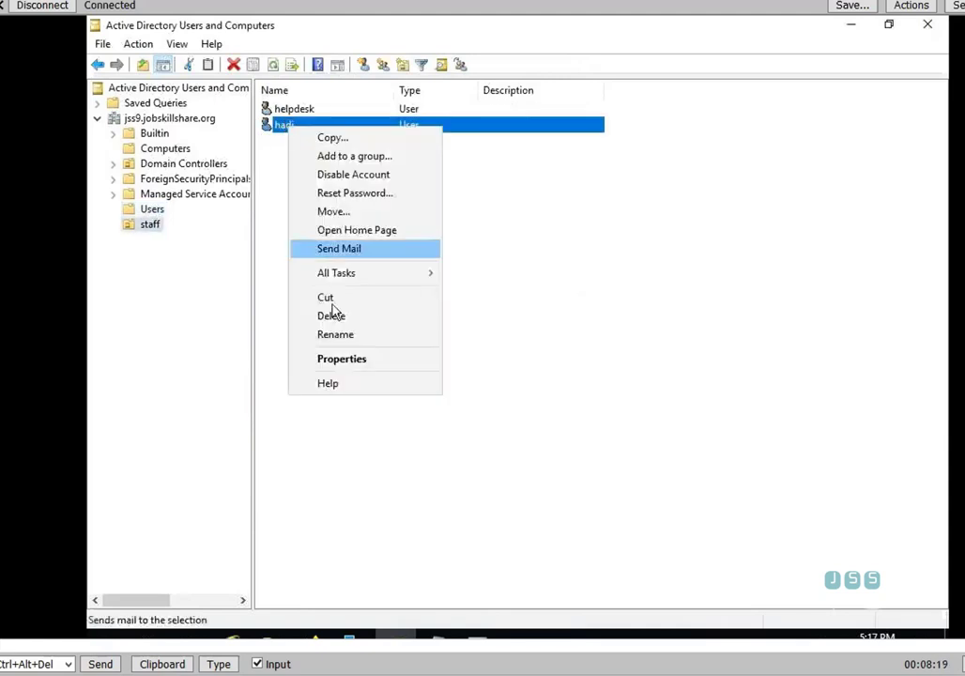
click(341, 359)
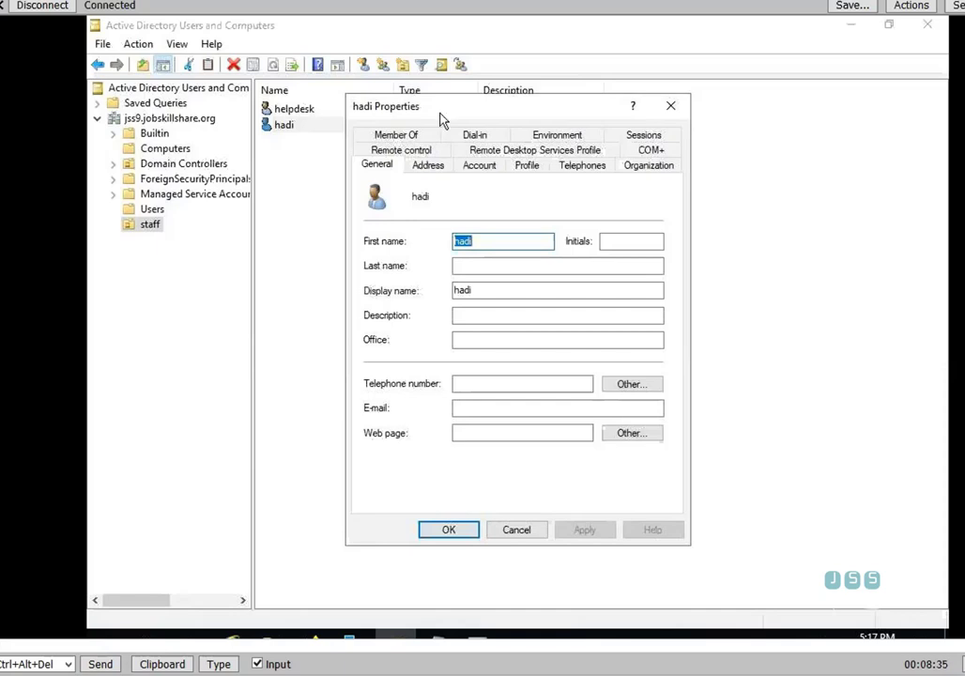
click(477, 170)
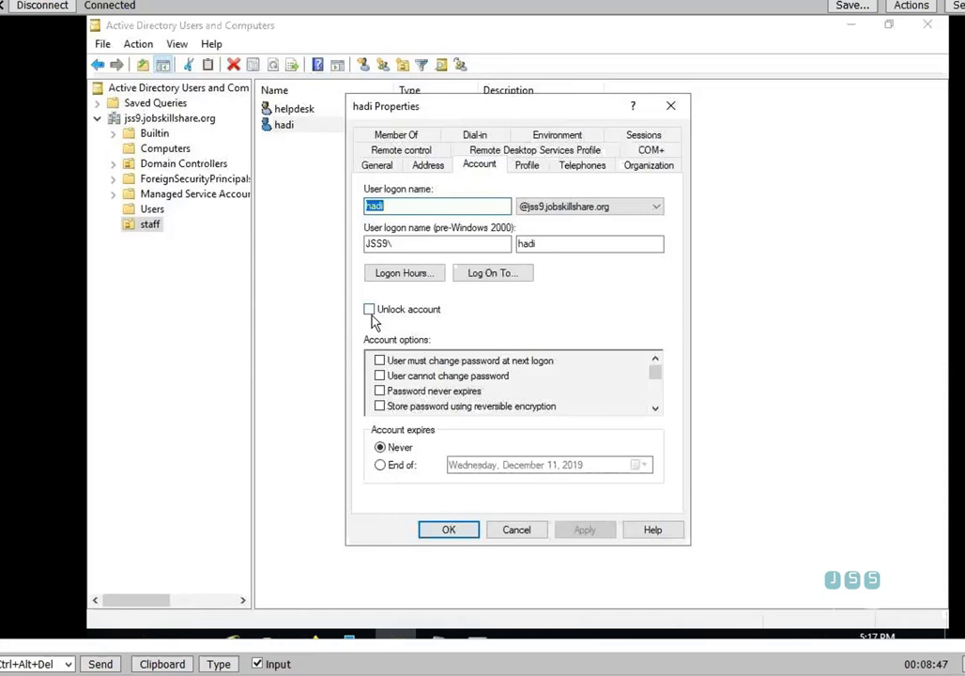
click(369, 310)
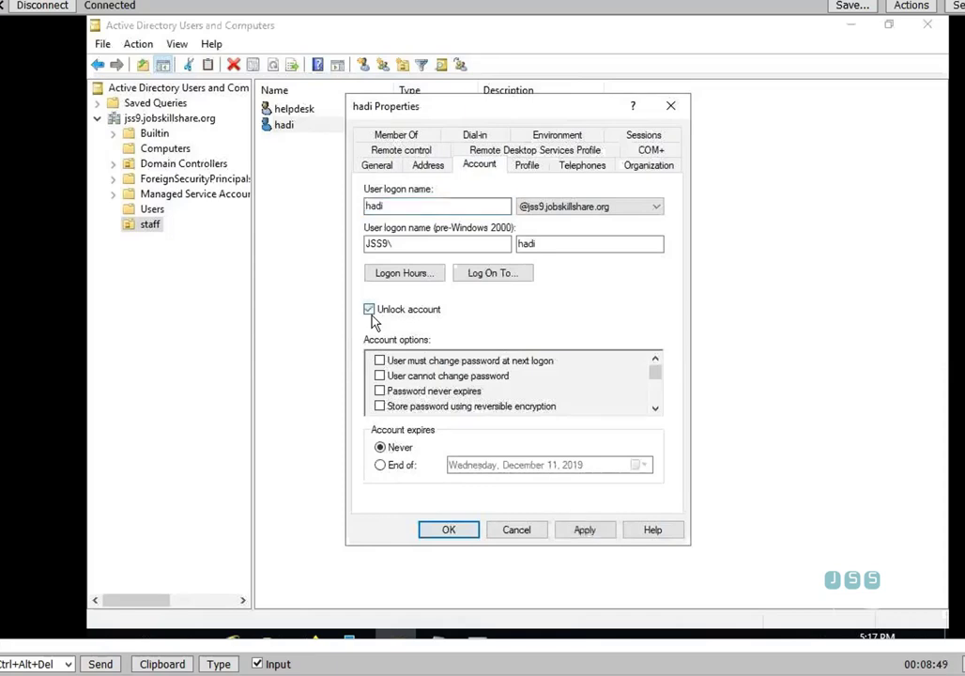
click(594, 531)
click(450, 530)
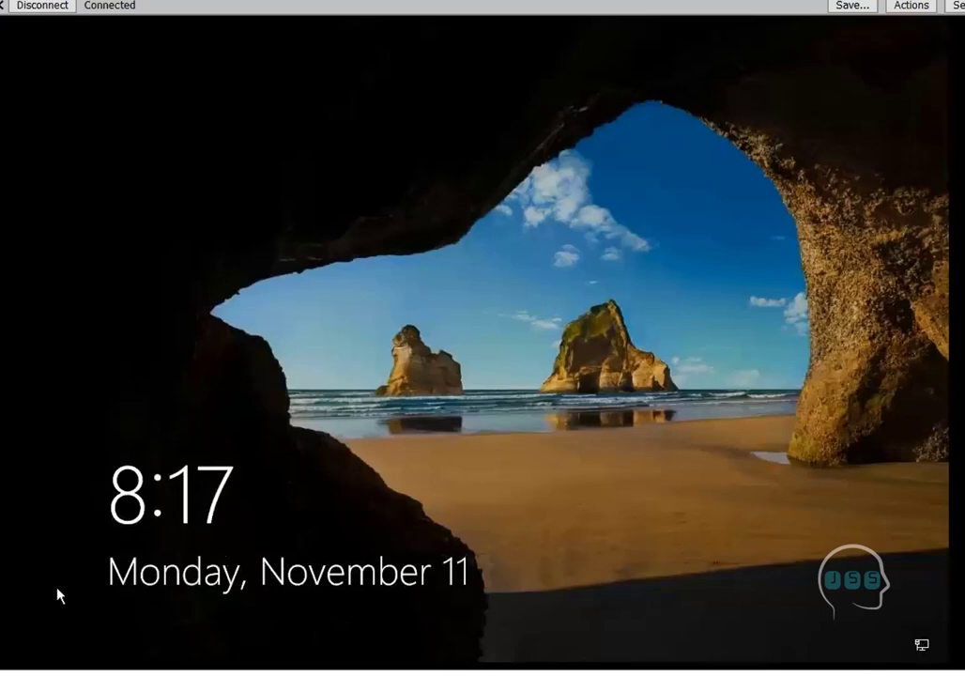
Sign in as other user hadi, correcting the mistyped name 'hedi', and enter the password.
key(space)
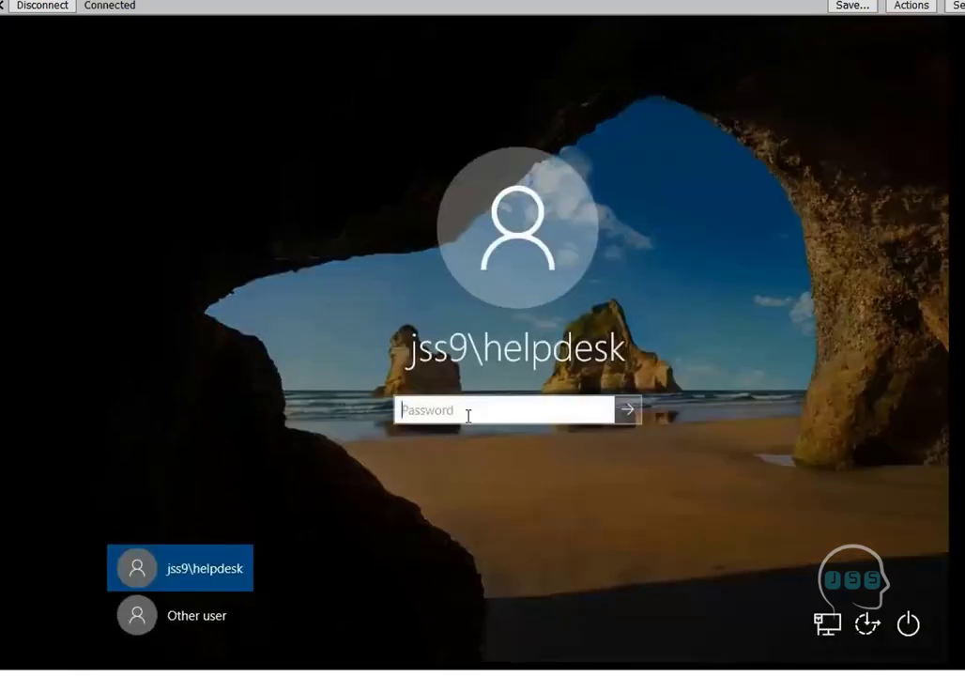
click(228, 628)
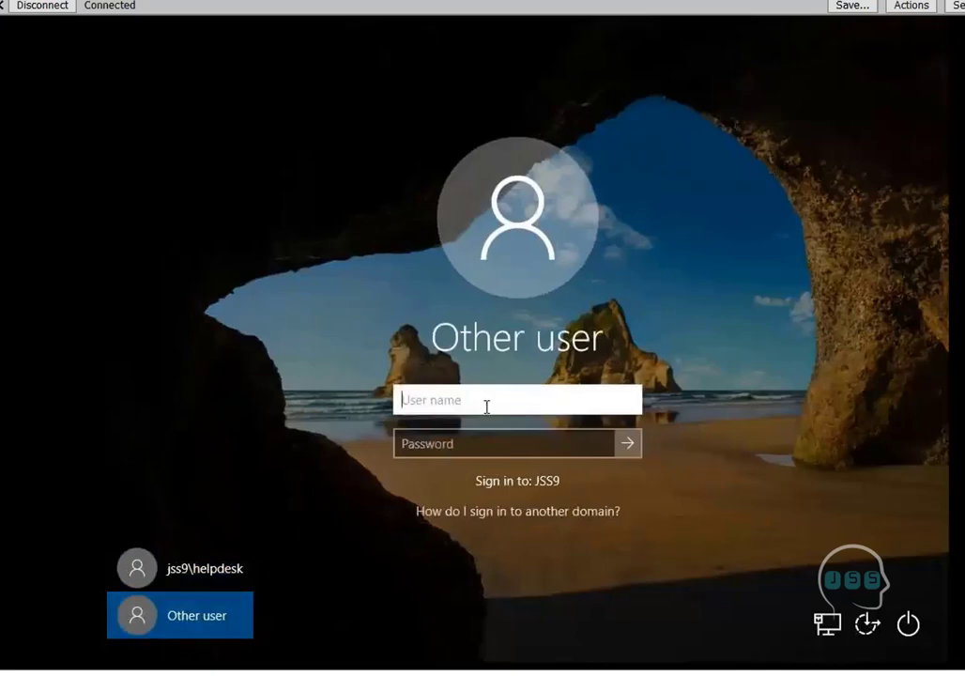
text(hedi)
key(Tab)
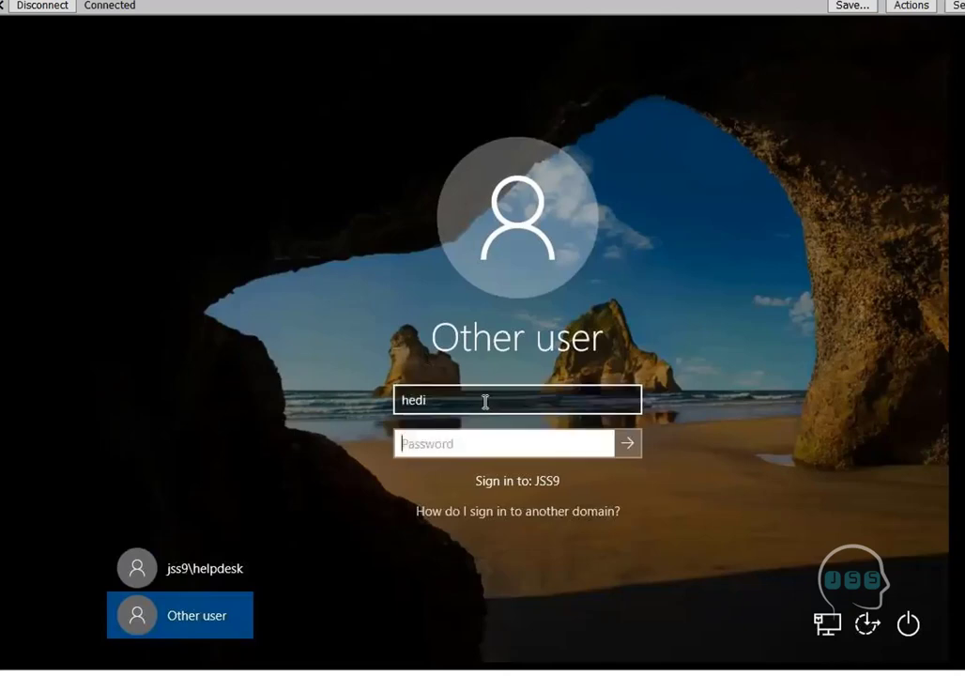
click(486, 406)
drag(486, 406, 374, 410)
text(hadi)
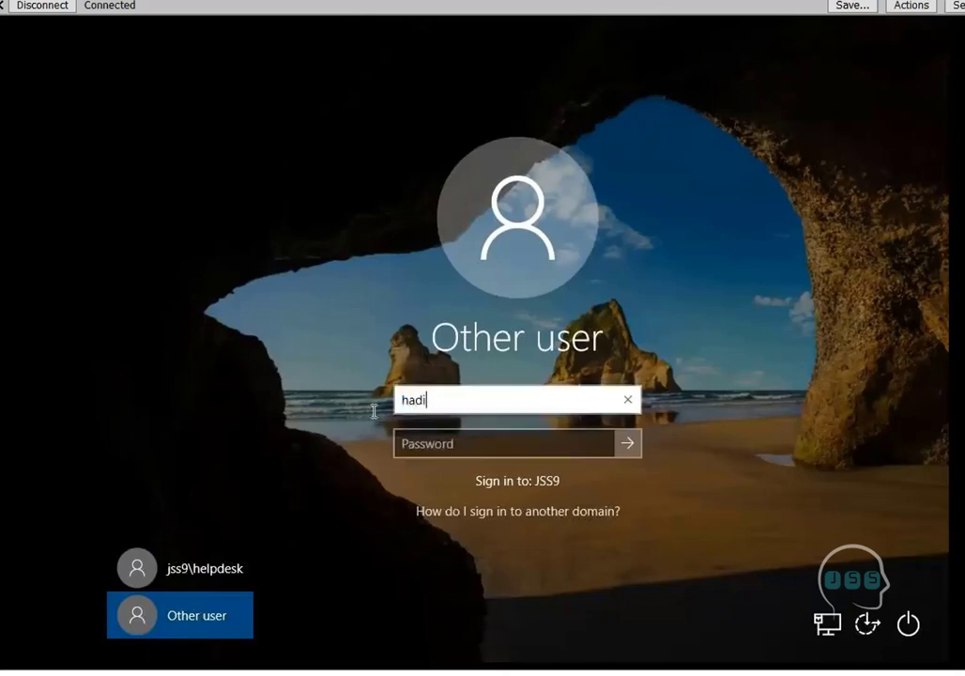
key(Tab)
text(*********)
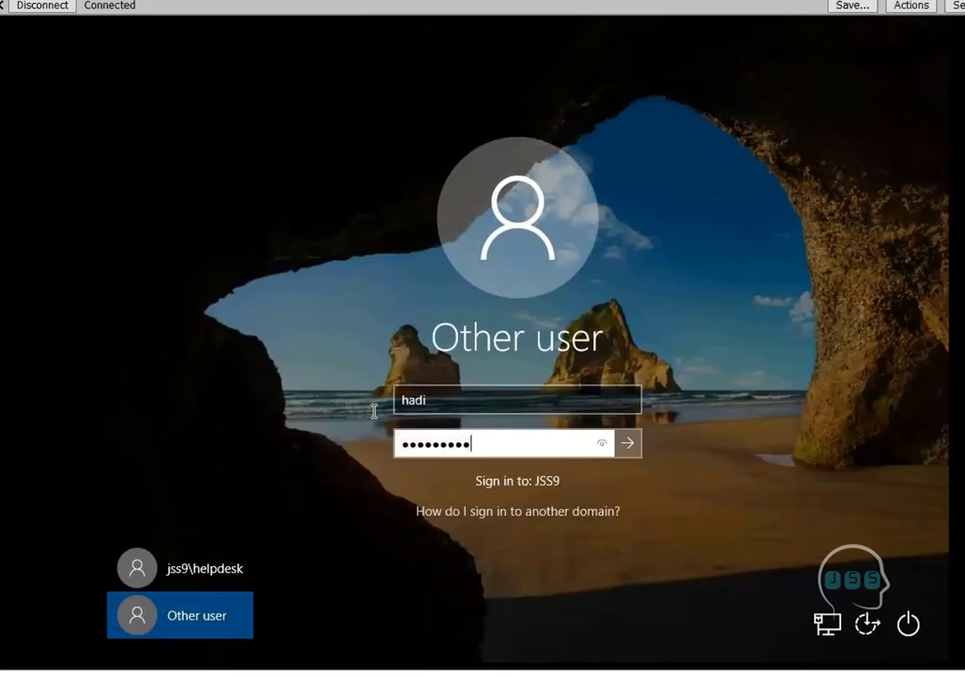
key(Return)
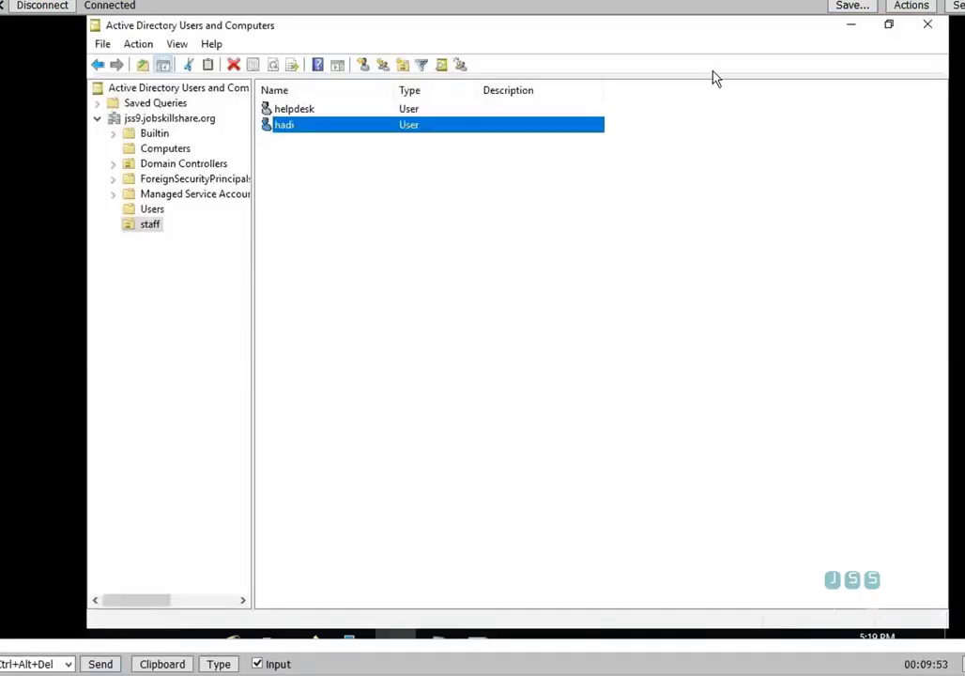
Minimize ADUC and Server Manager, then search Google for the RSAT Windows 10 download.
click(858, 29)
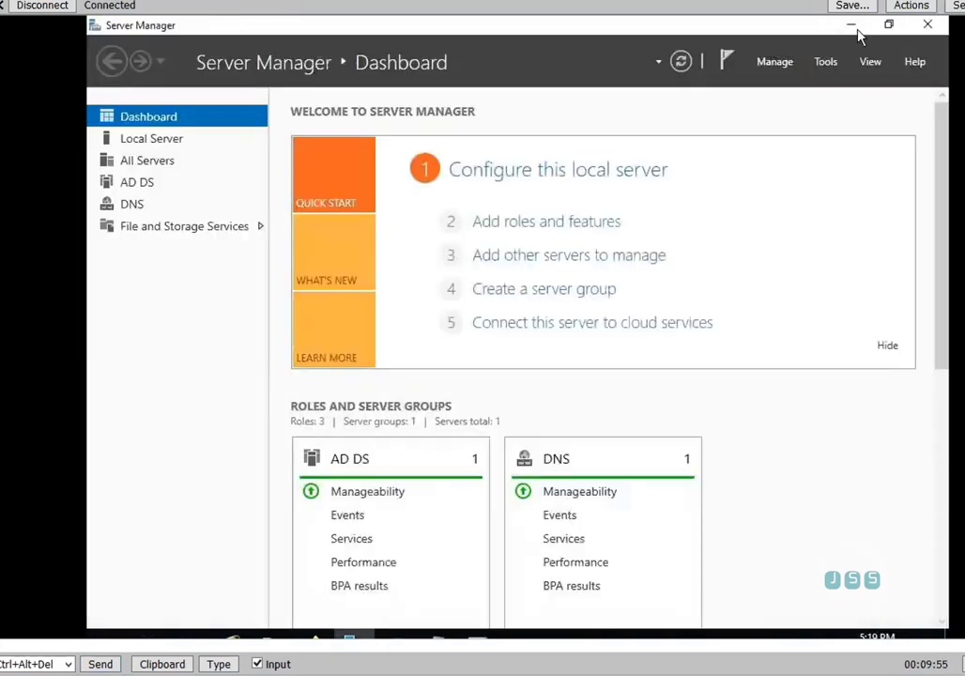
click(852, 25)
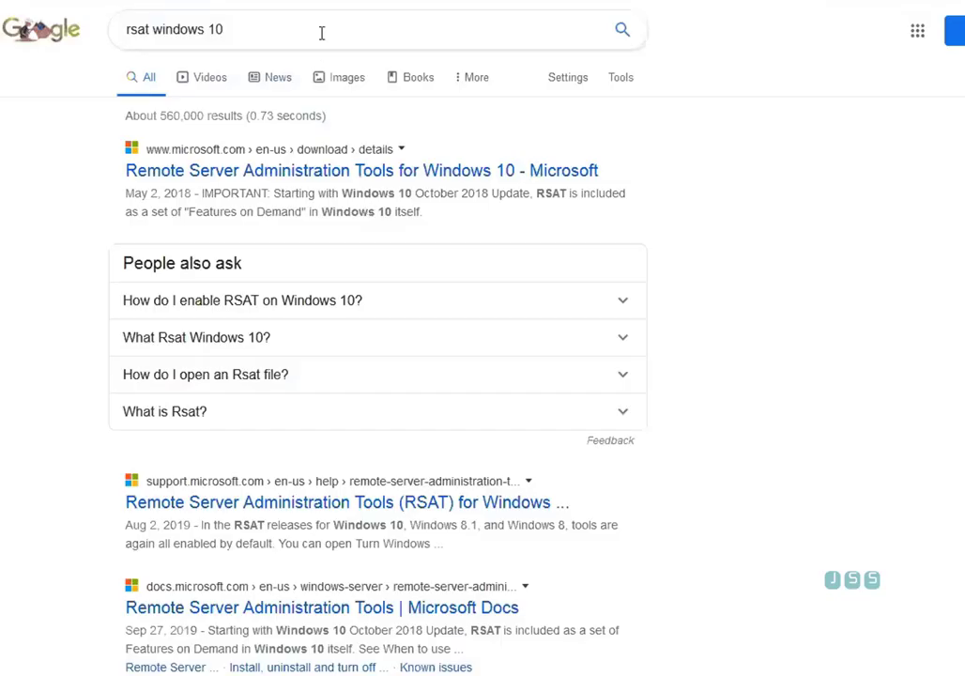
click(321, 33)
text(donbw)
key(BackSpace)
key(BackSpace)
key(BackSpace)
text(w)
text(nalod)
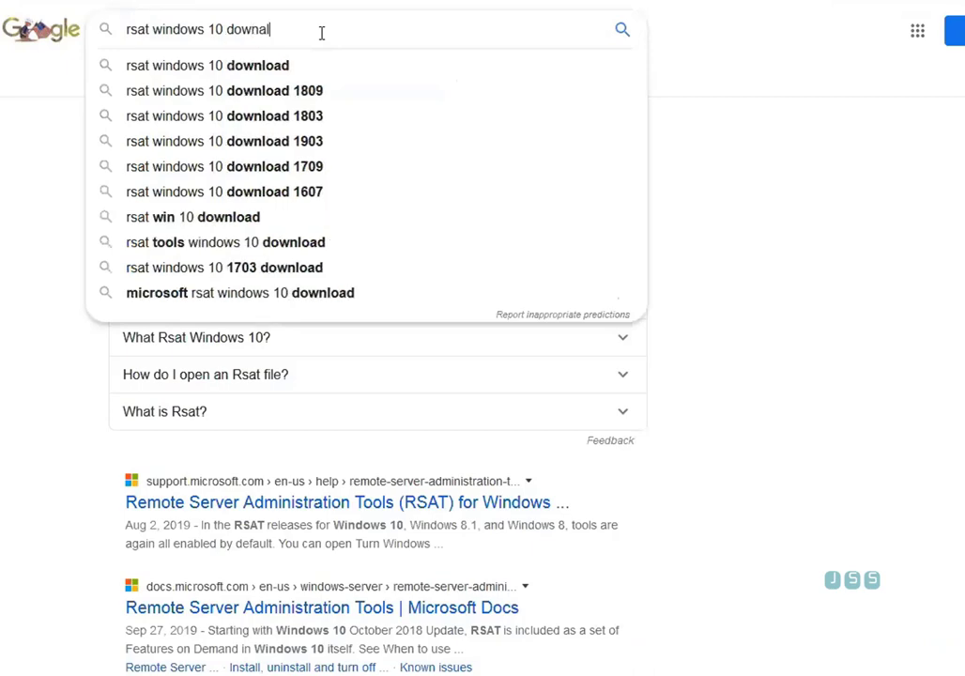
key(Return)
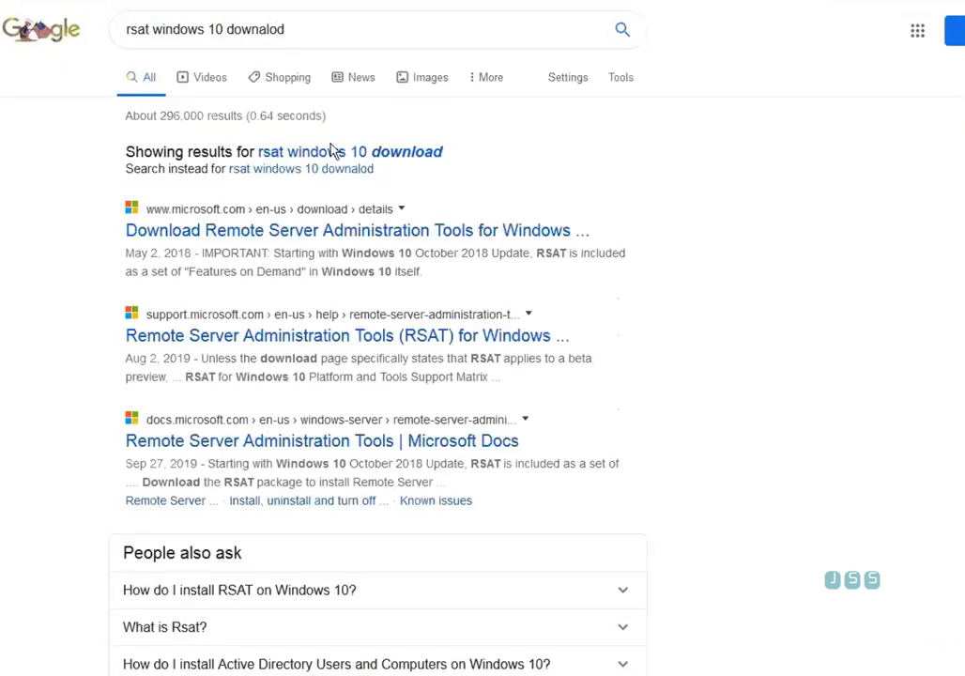
Search 'rsat windows 10 download' and open Microsoft's RSAT for Windows 10 page.
click(330, 151)
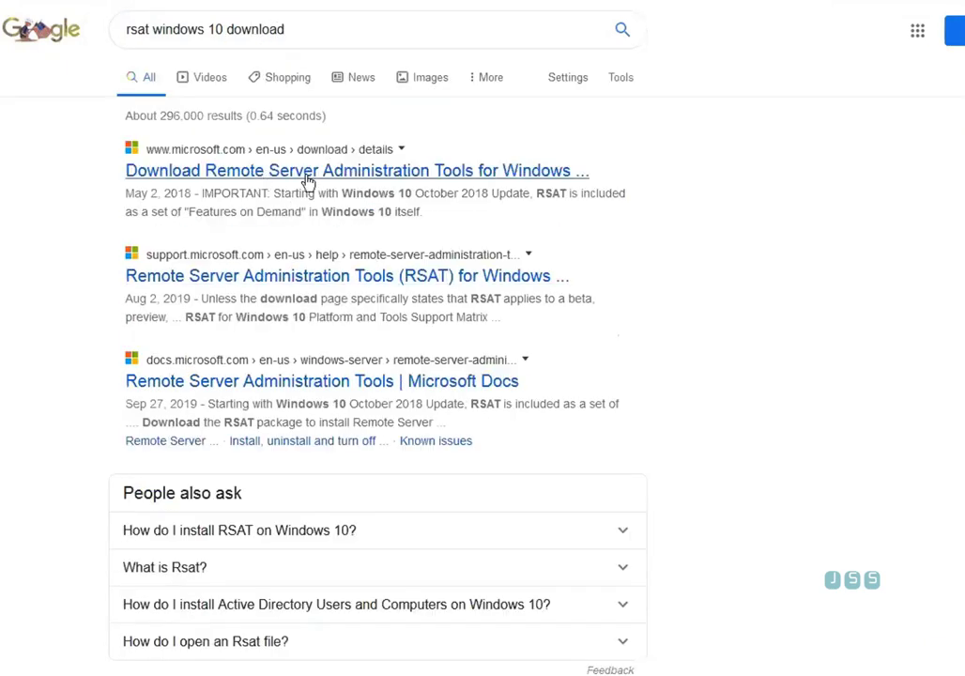
click(193, 179)
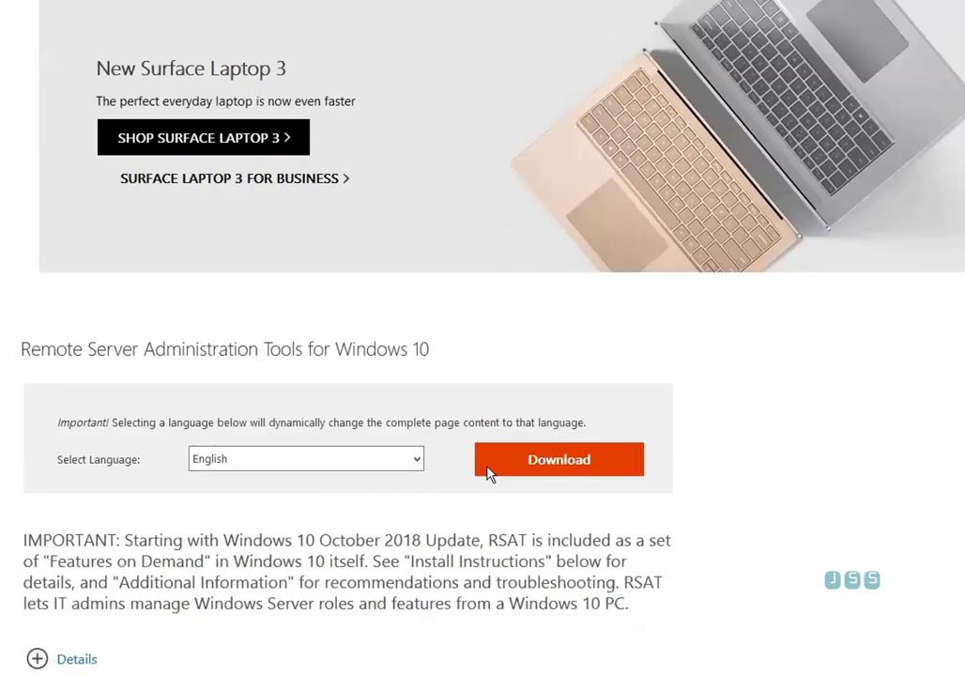
scroll(542, 508, down, 2)
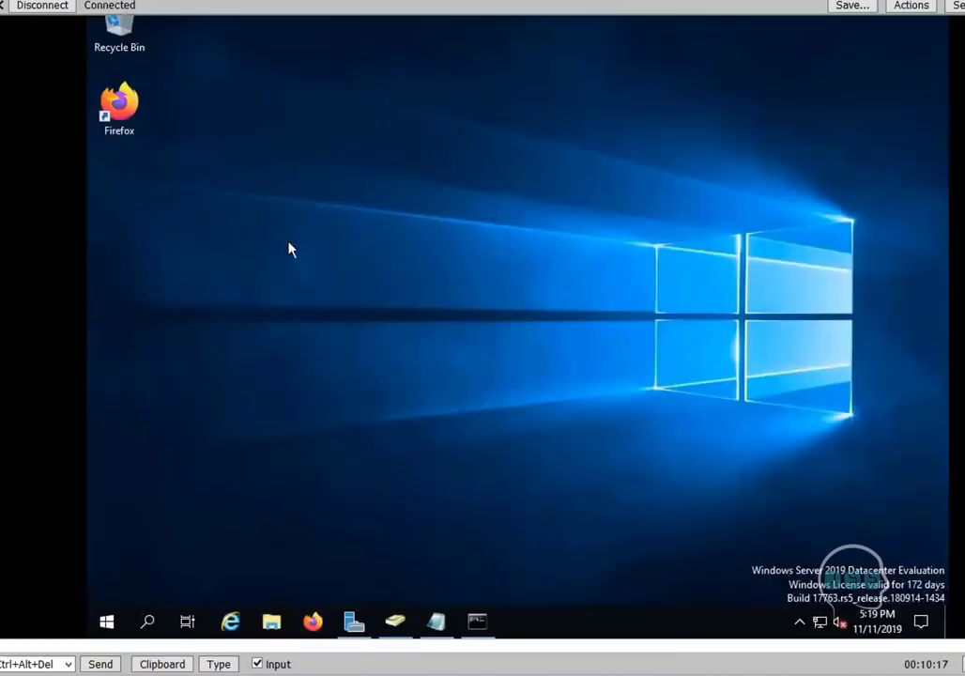
Check the server's Downloads folder, then launch Firefox from the Windows 10 desktop shortcut.
click(273, 624)
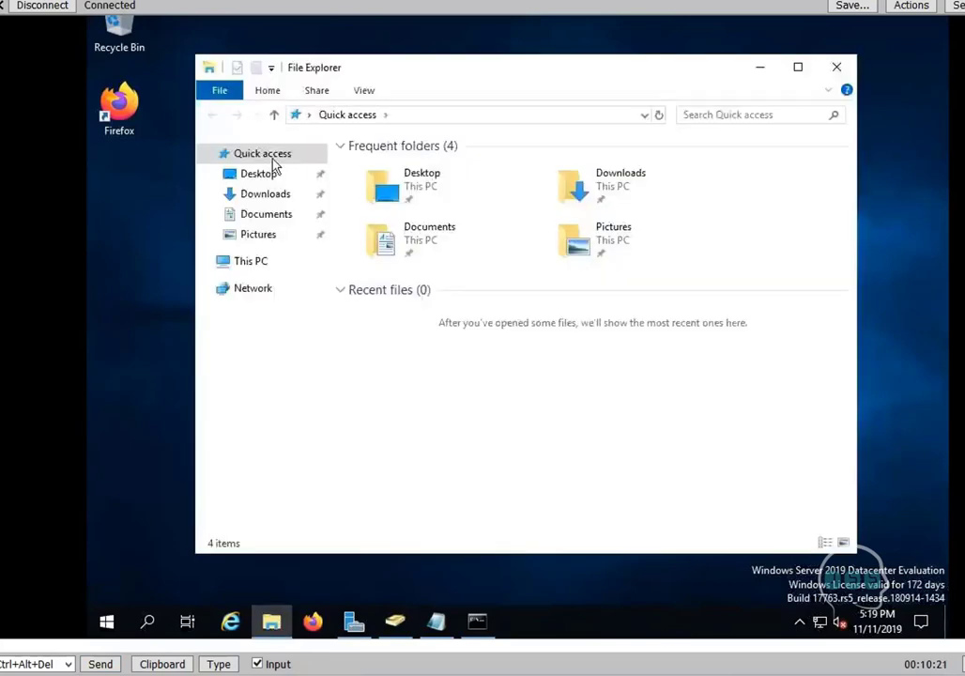
click(264, 194)
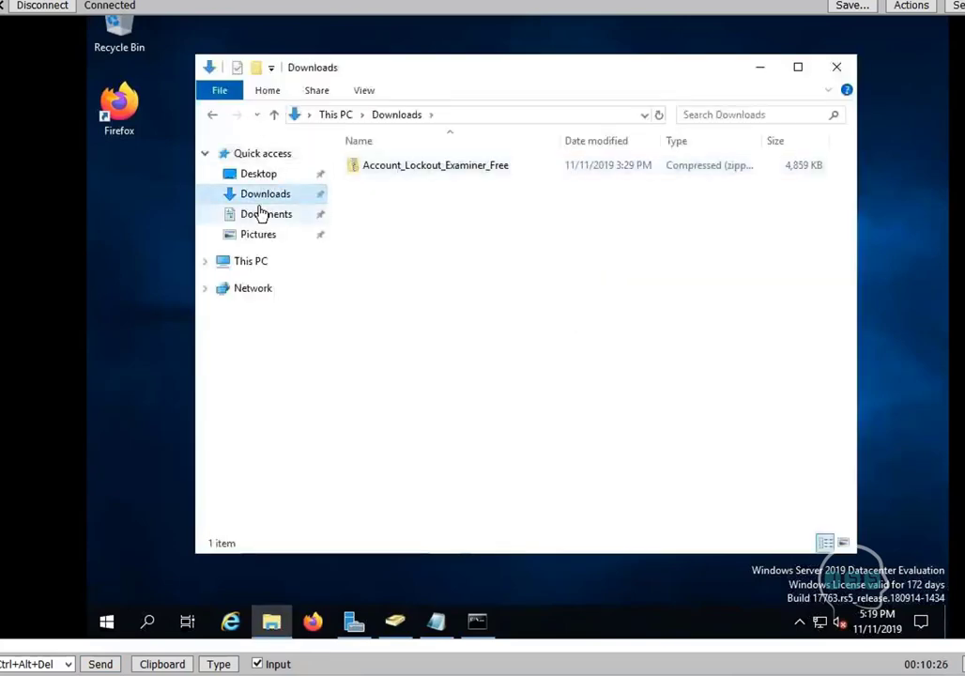
click(314, 624)
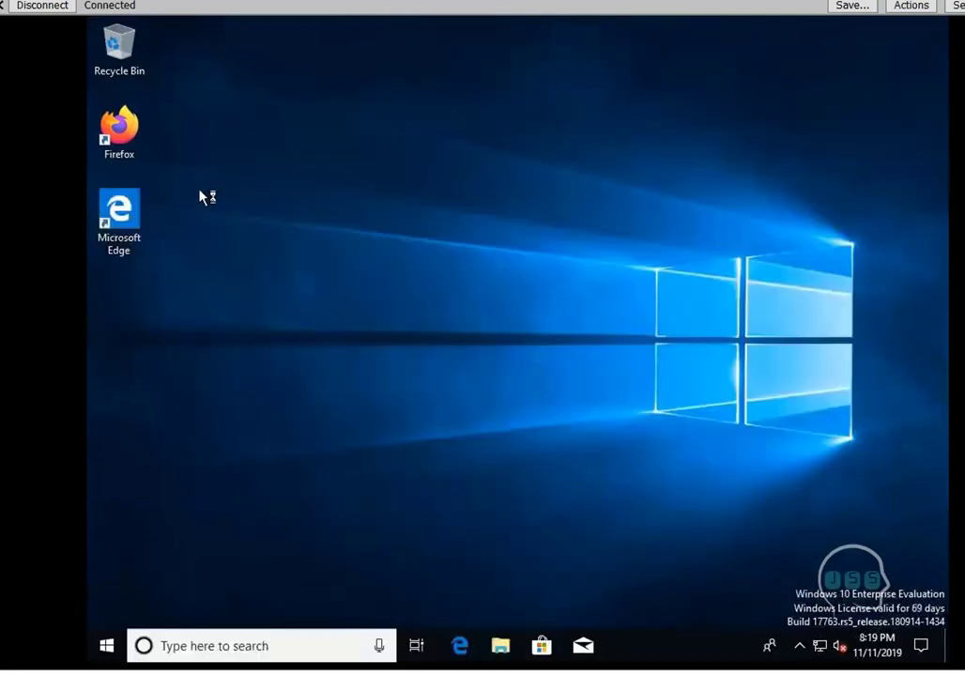
click(145, 136)
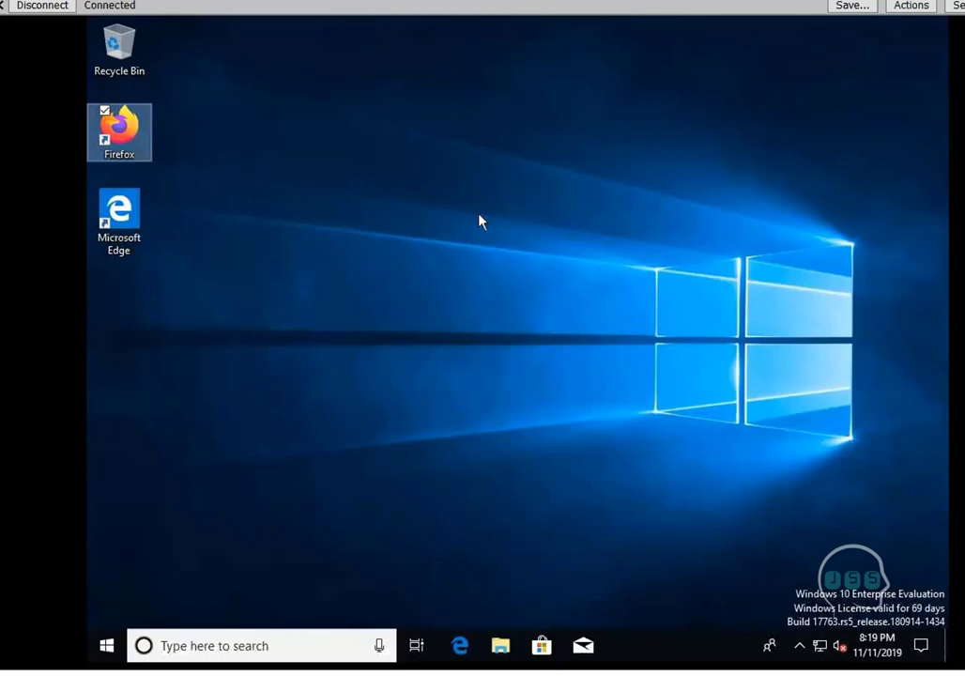
double_click(143, 145)
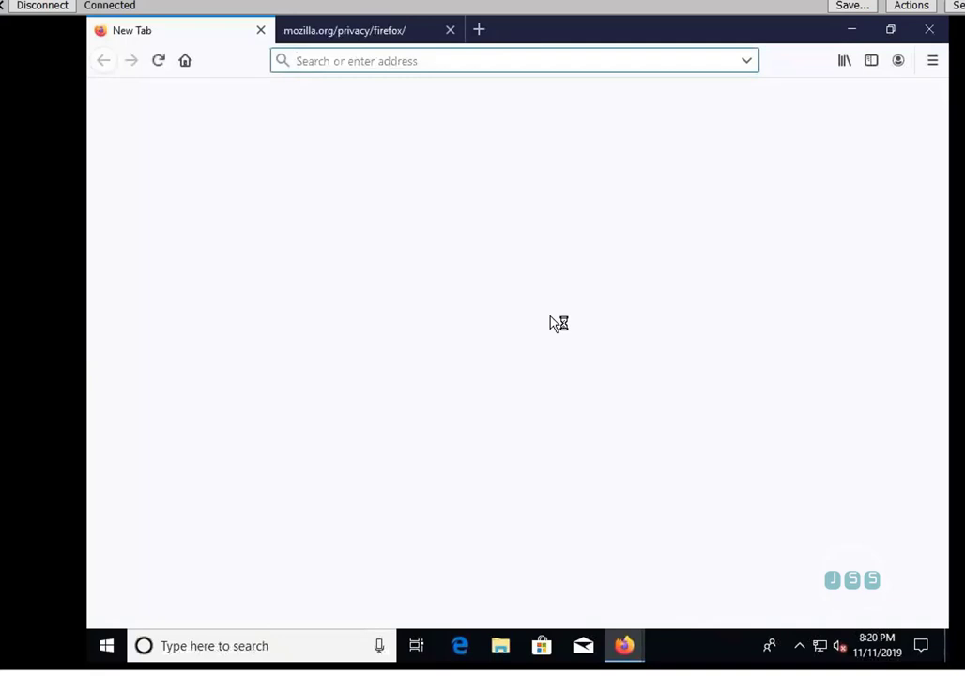
Close the Firefox privacy tab and load google.co in a new tab.
click(455, 33)
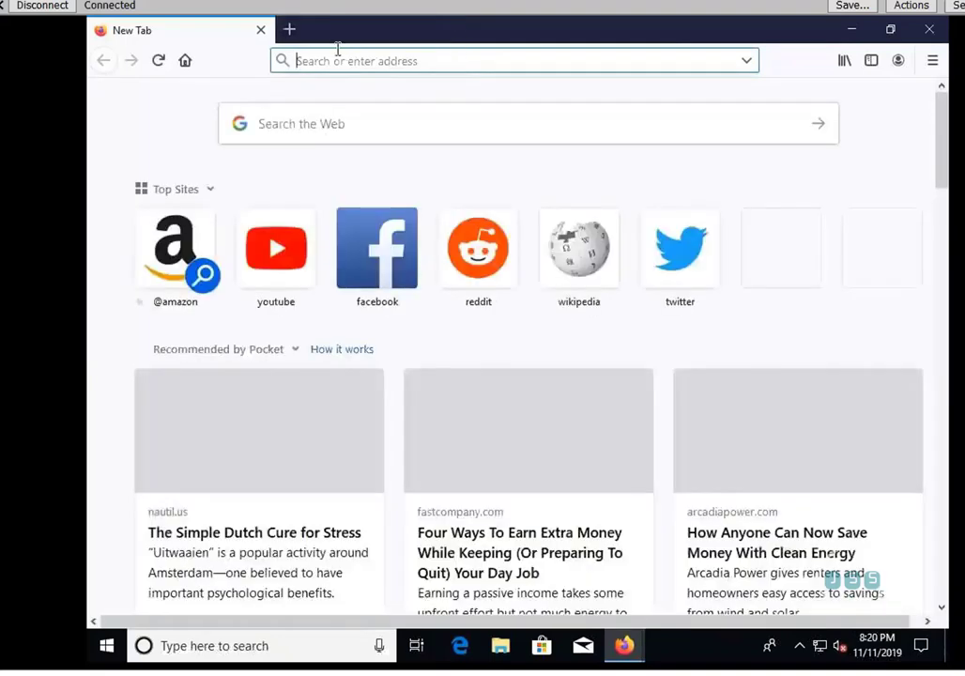
click(292, 33)
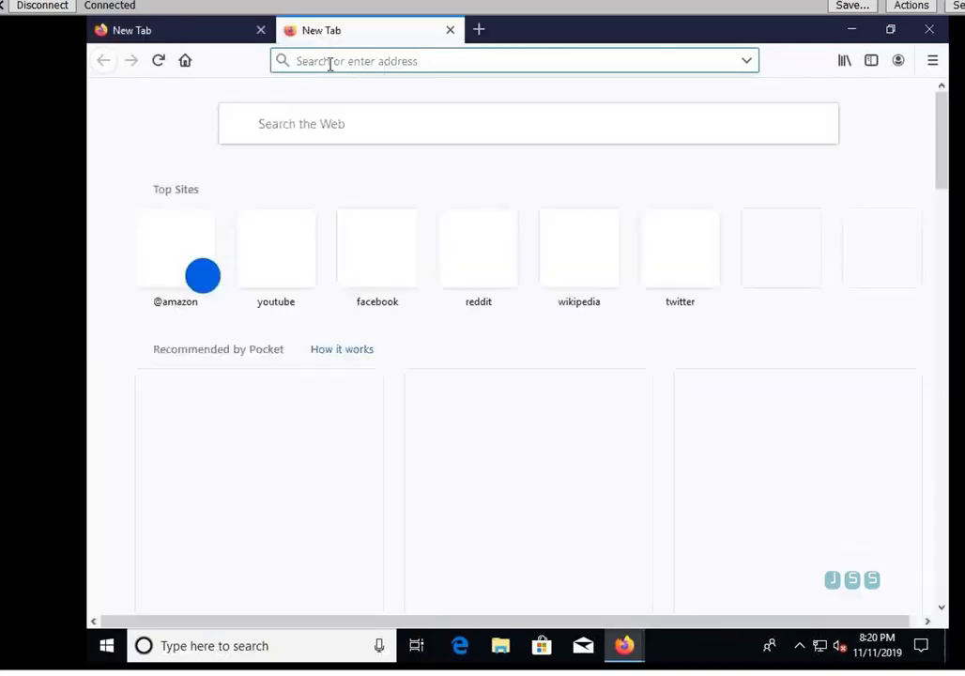
text(google.co)
key(Return)
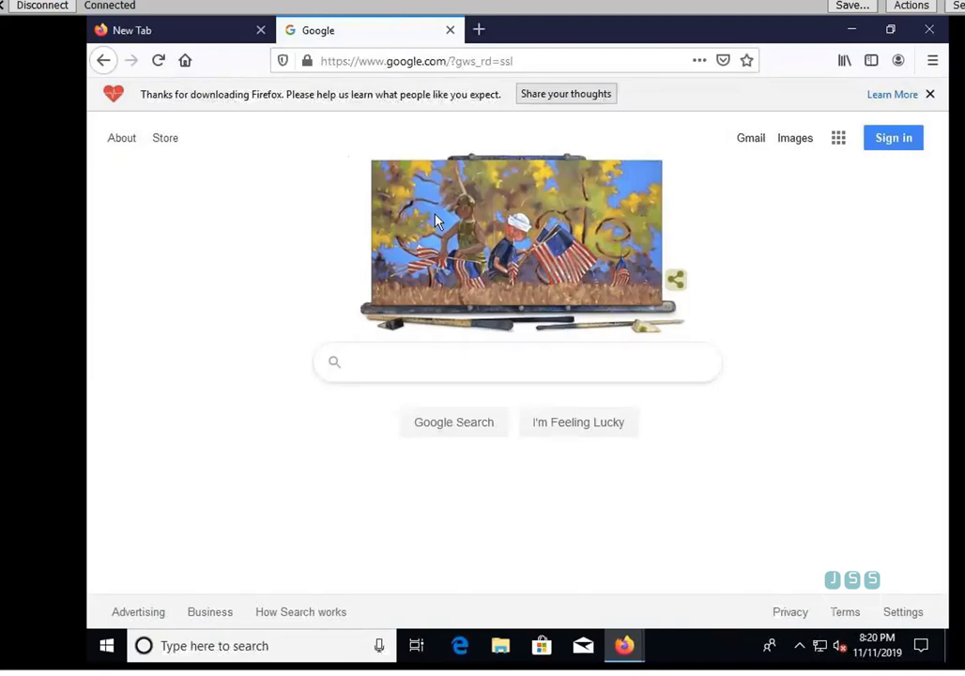
Search Google for 'rsat windows 10 download' using the suggestion list.
text(r)
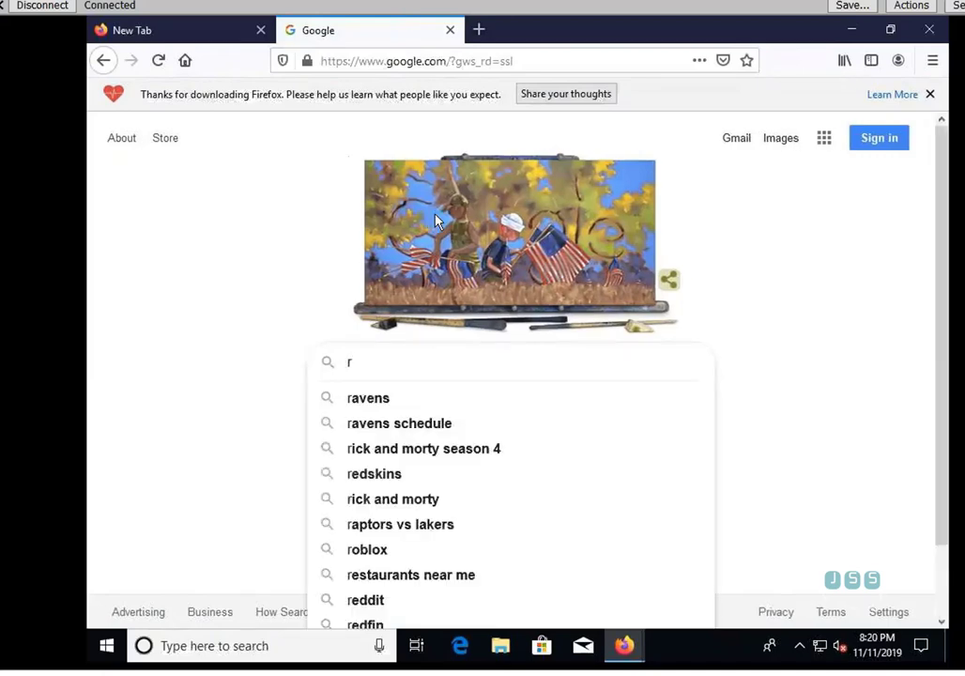
text(sat download)
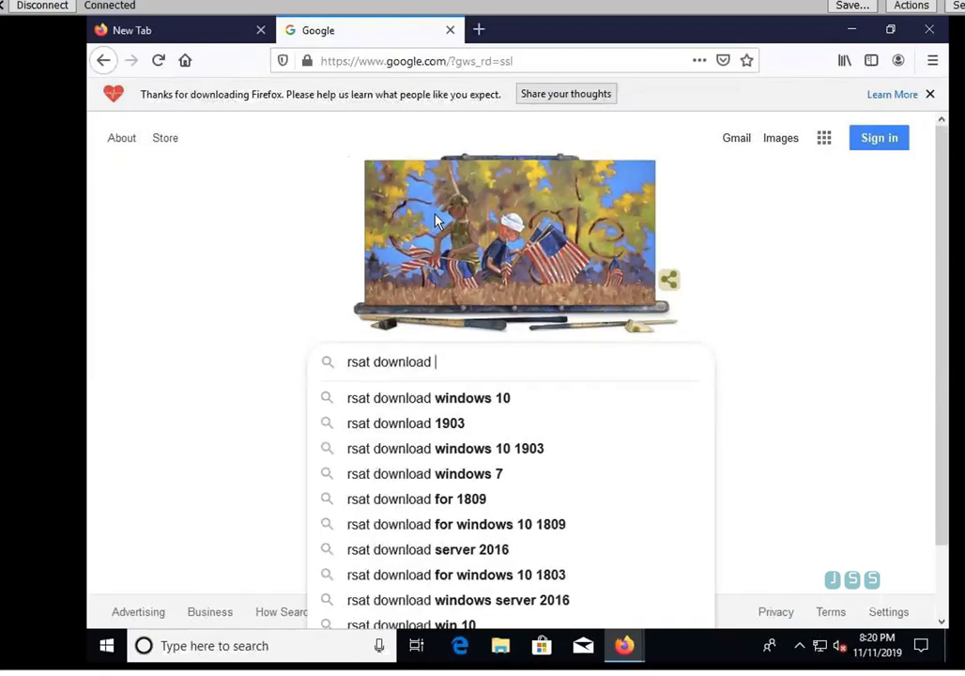
key(BackSpace)
key(BackSpace)
key(BackSpace)
key(BackSpace)
key(BackSpace)
key(BackSpace)
key(BackSpace)
key(BackSpace)
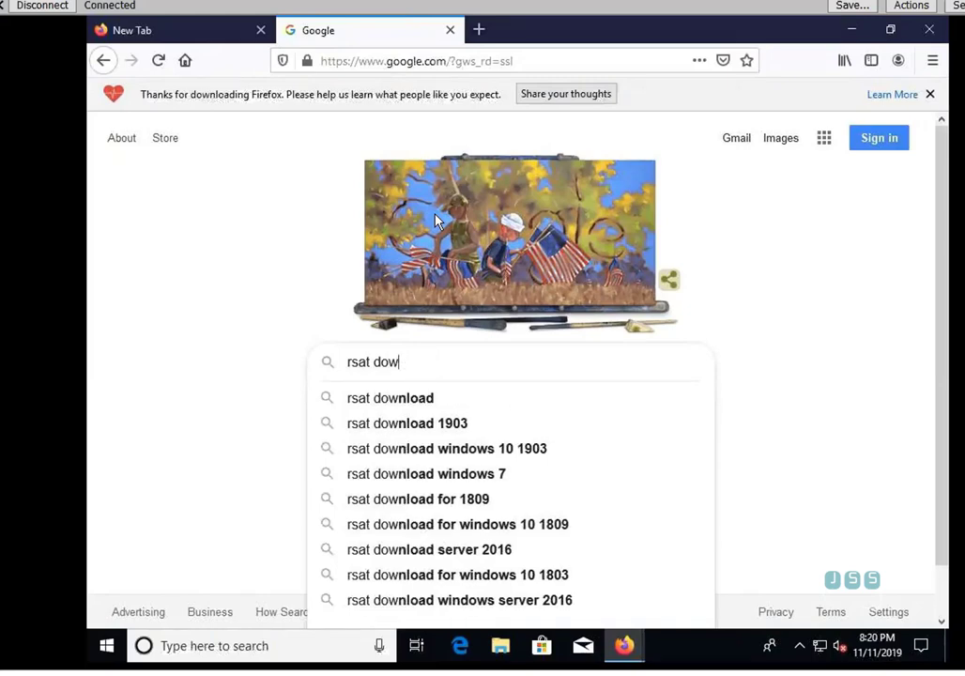
text(windo)
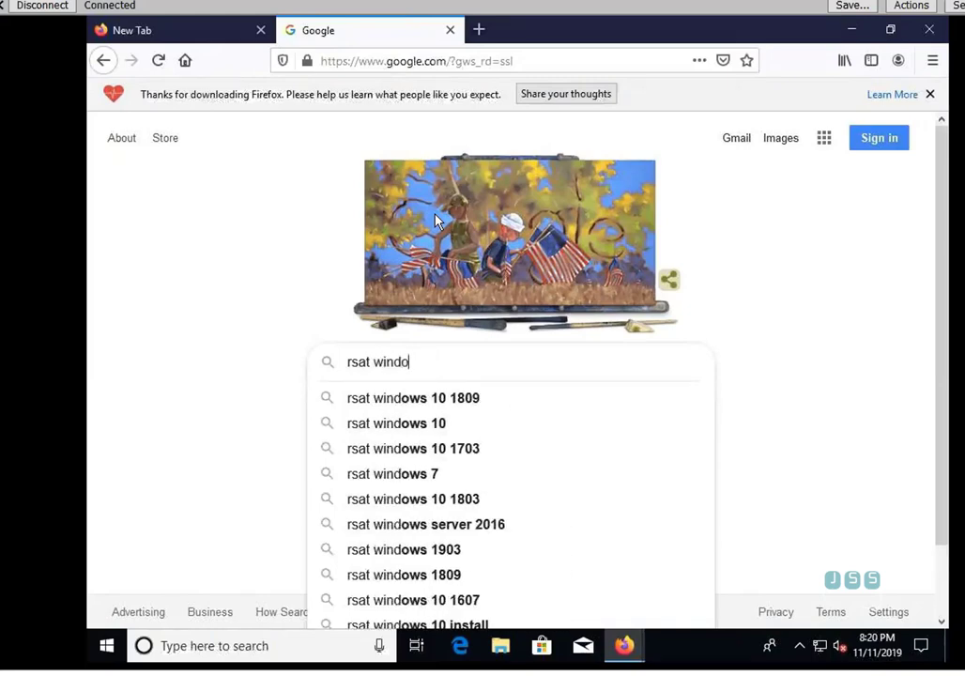
text(ws 10 do)
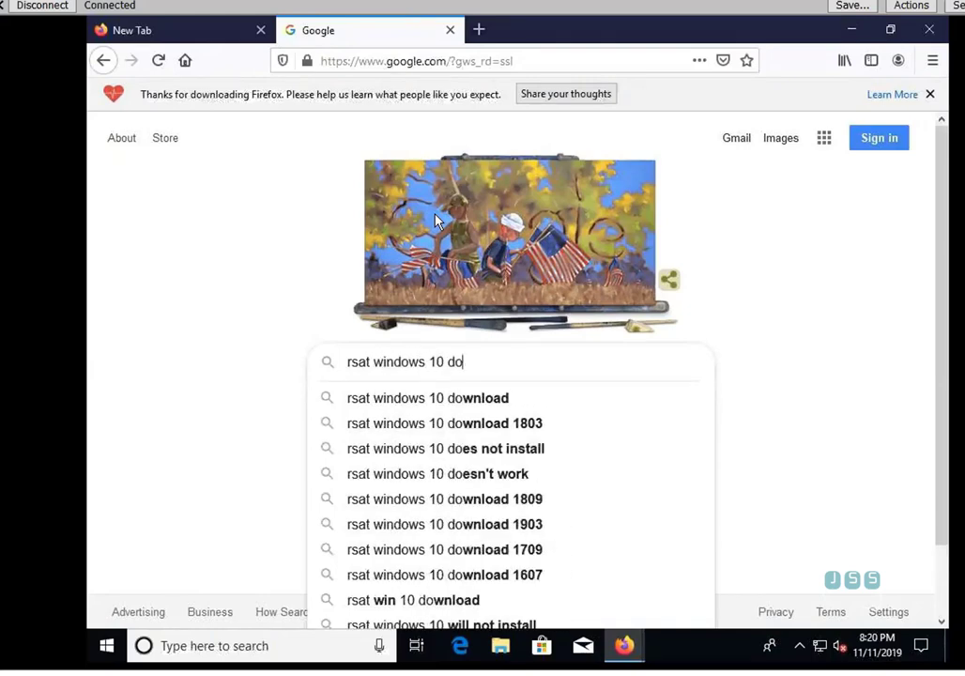
click(502, 400)
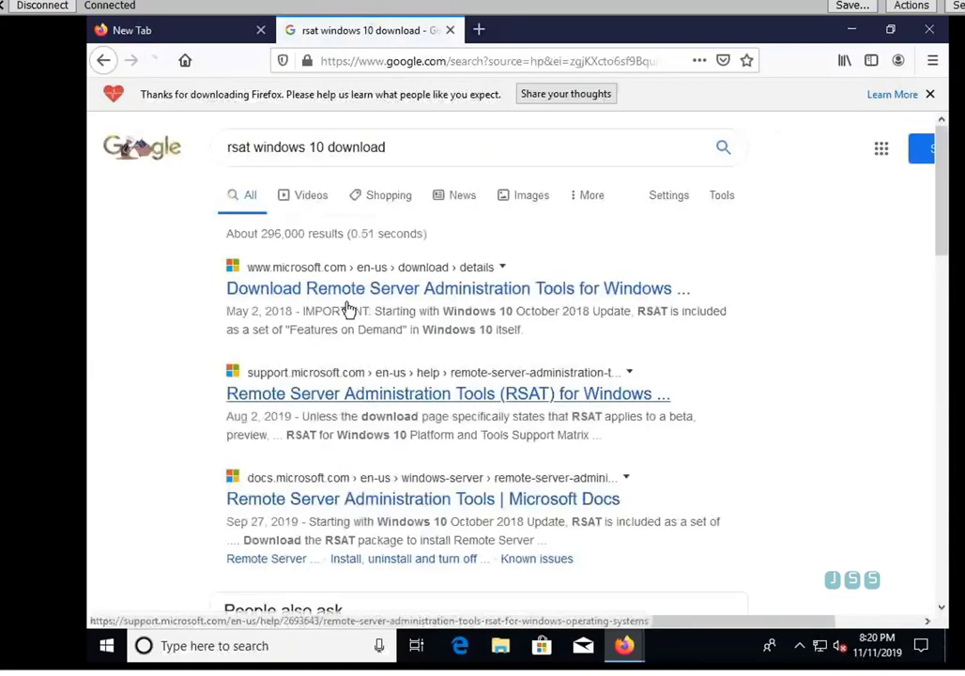
Open Microsoft's RSAT page, select WindowsTH-RSAT_WS_1709-x64.msu, and proceed to download it.
click(366, 297)
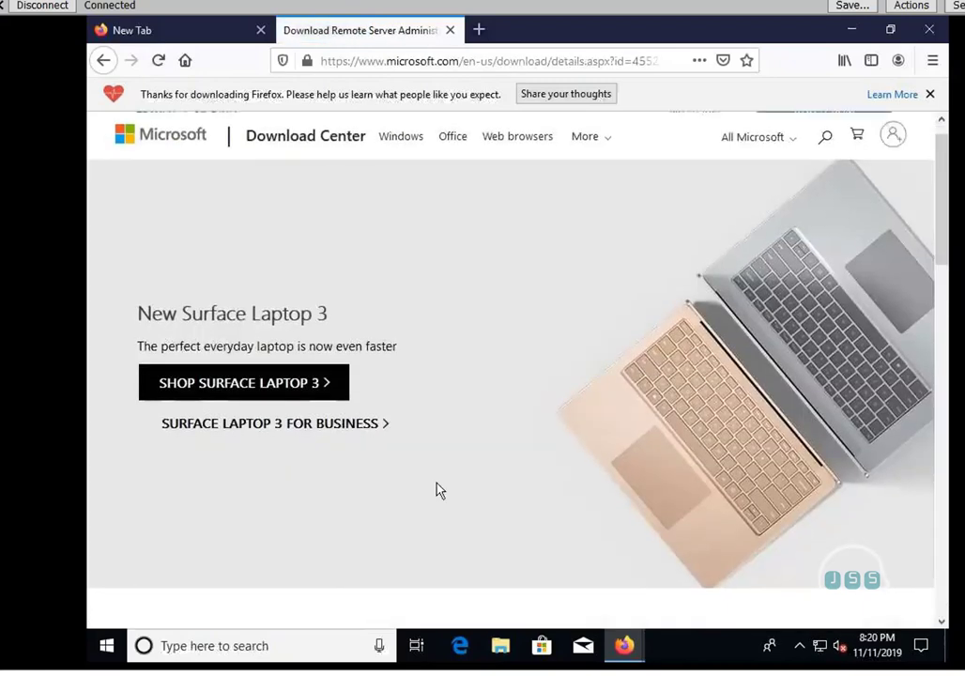
scroll(442, 493, down, 5)
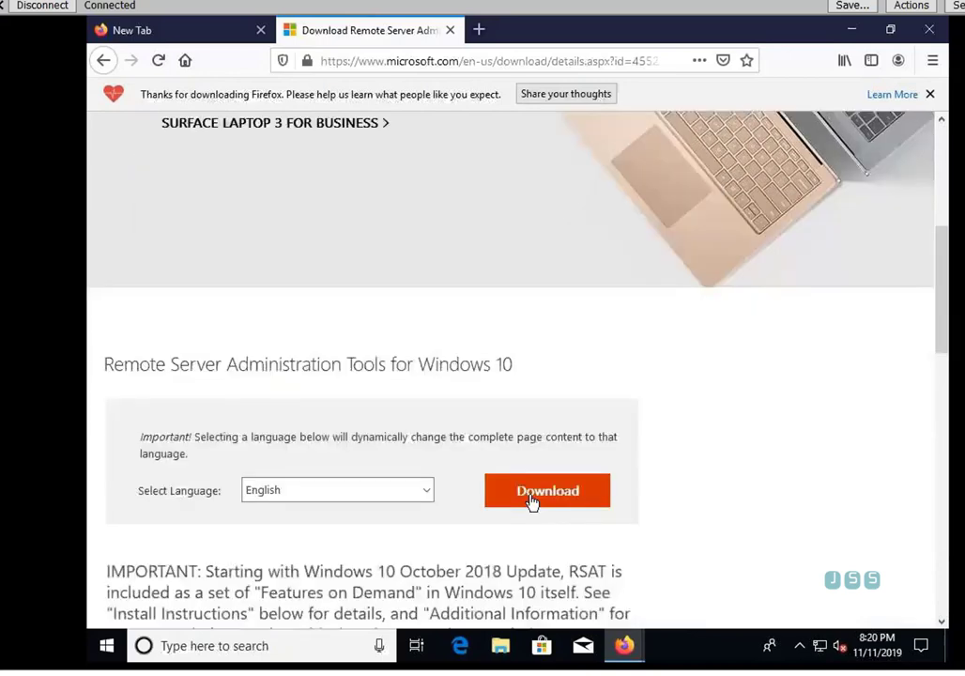
click(531, 497)
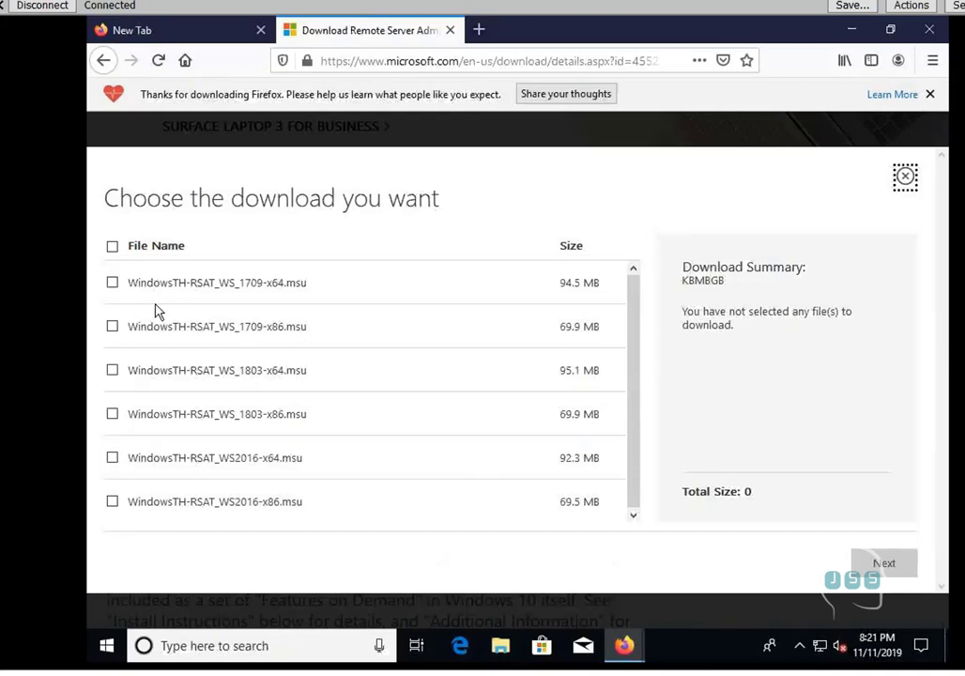
click(112, 282)
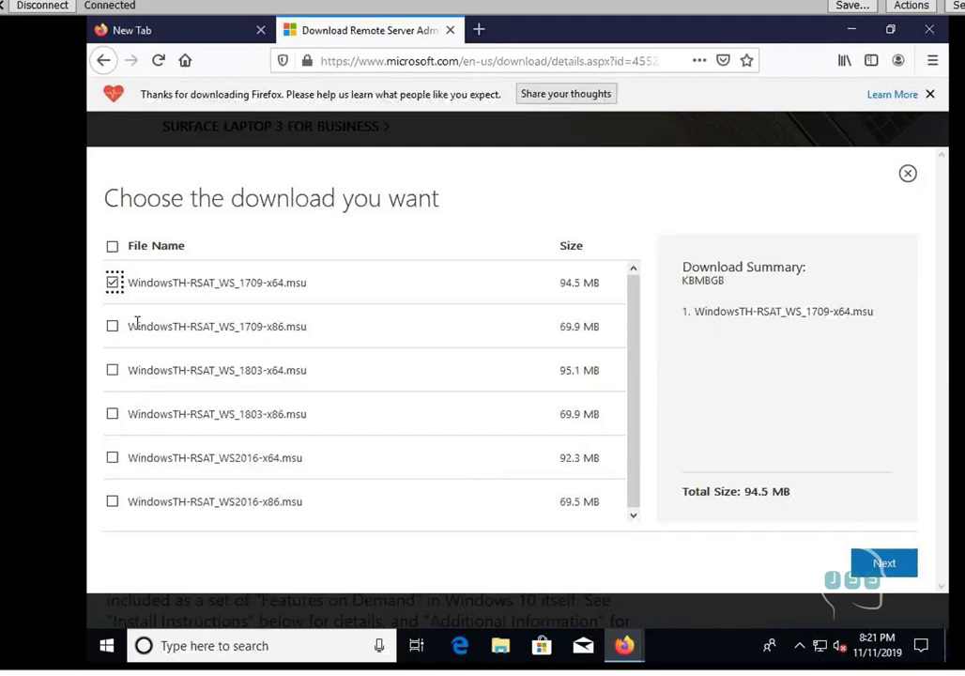
click(884, 562)
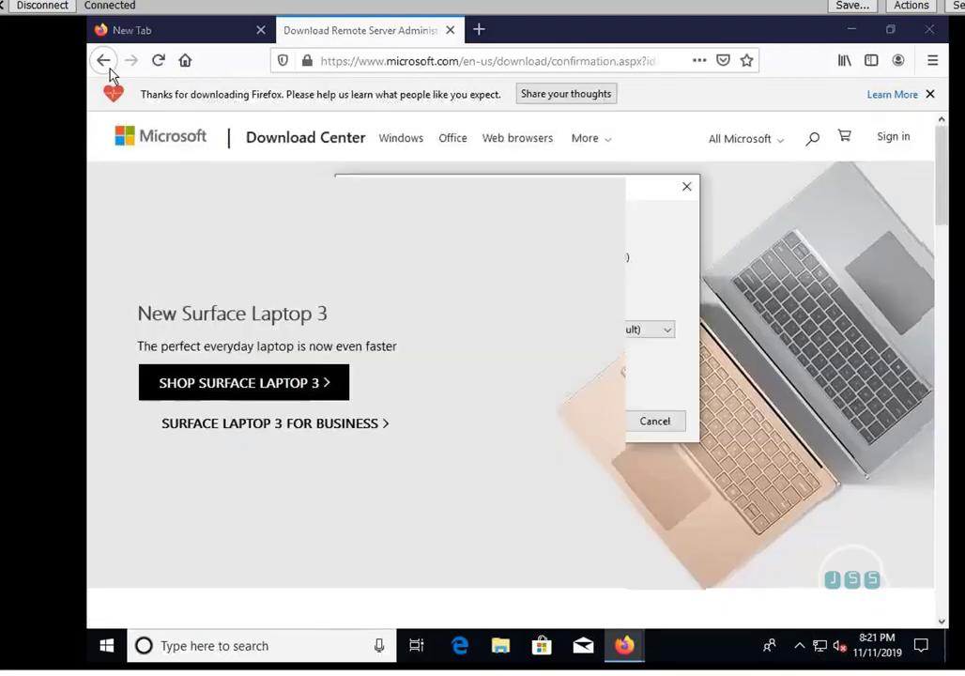
Cancel the open-file prompt, review and close the manual download list, then select the address.
click(667, 430)
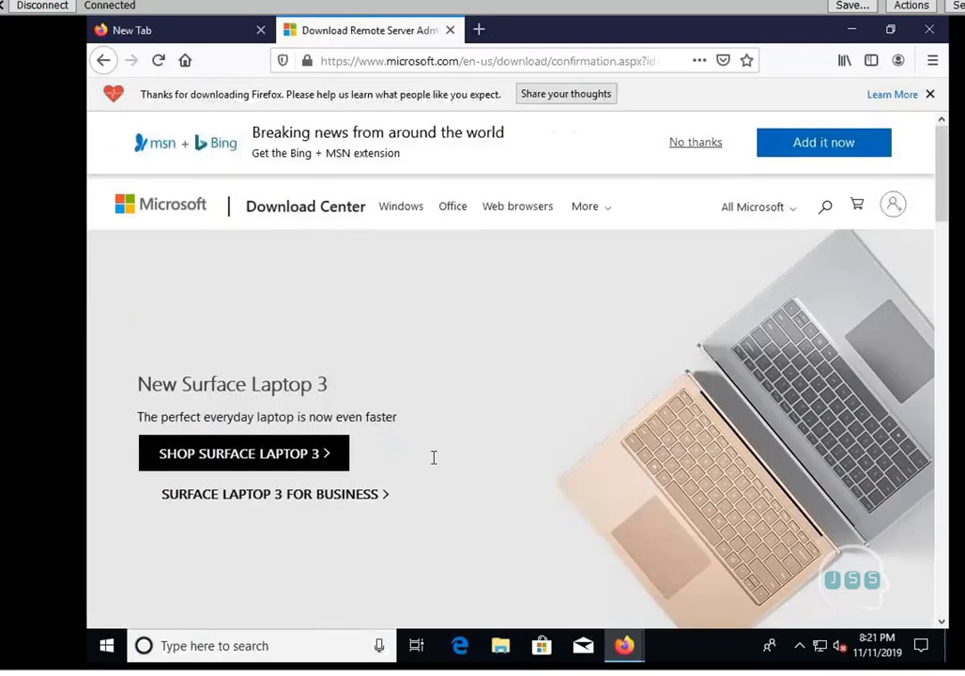
scroll(434, 457, down, 5)
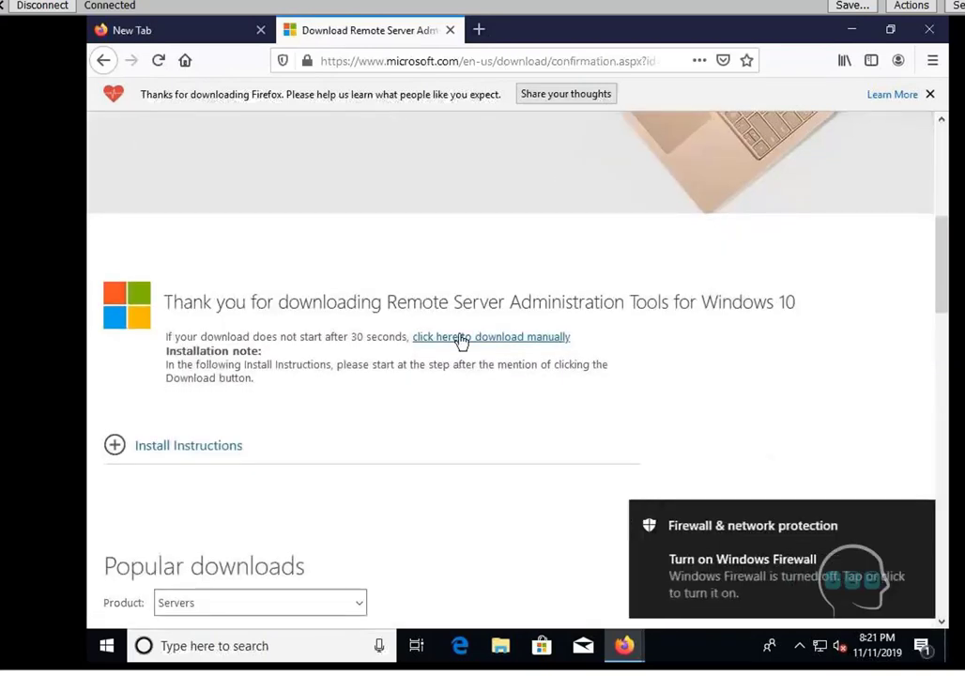
click(461, 340)
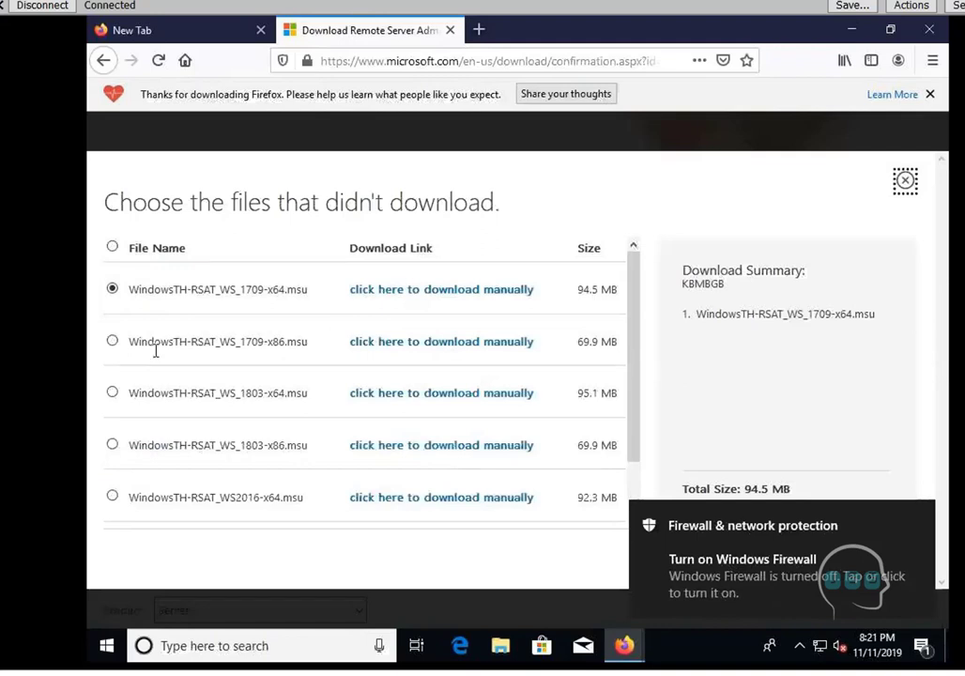
drag(638, 352, 639, 401)
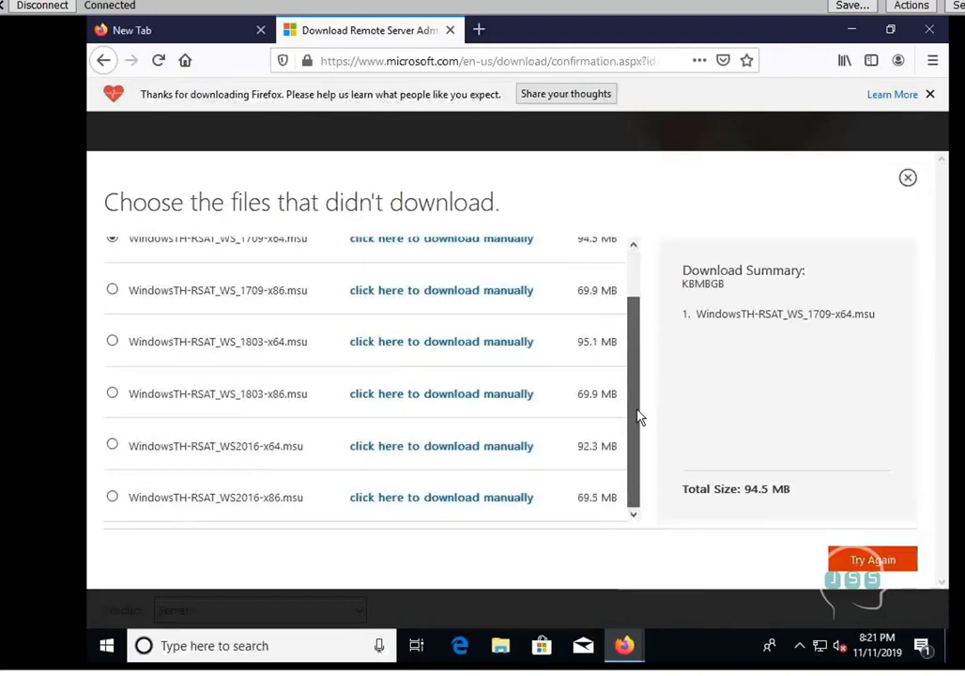
drag(632, 336, 626, 289)
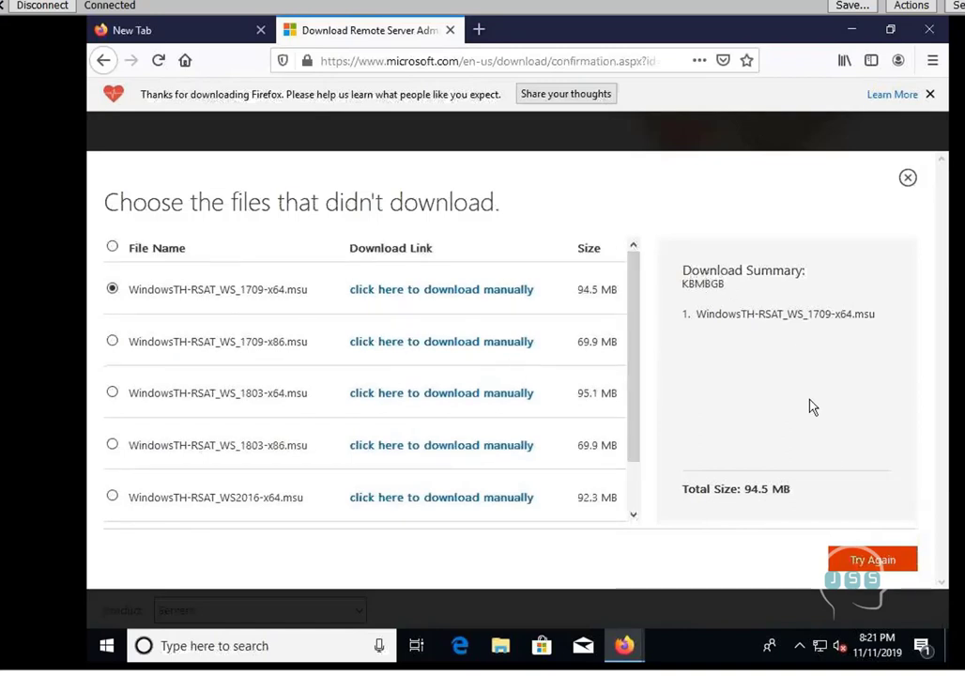
click(910, 180)
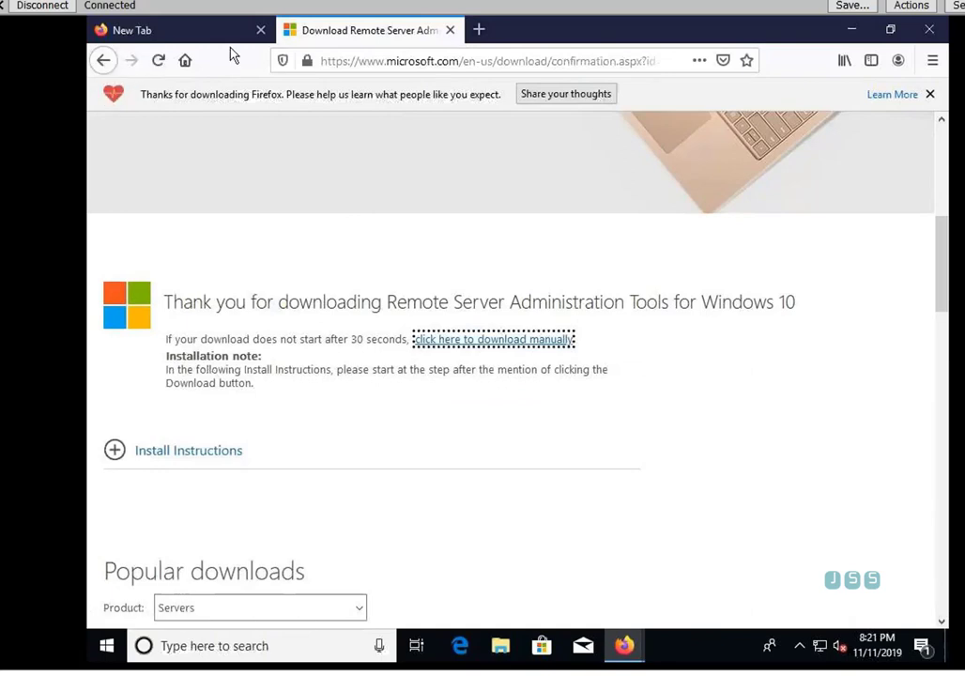
click(380, 64)
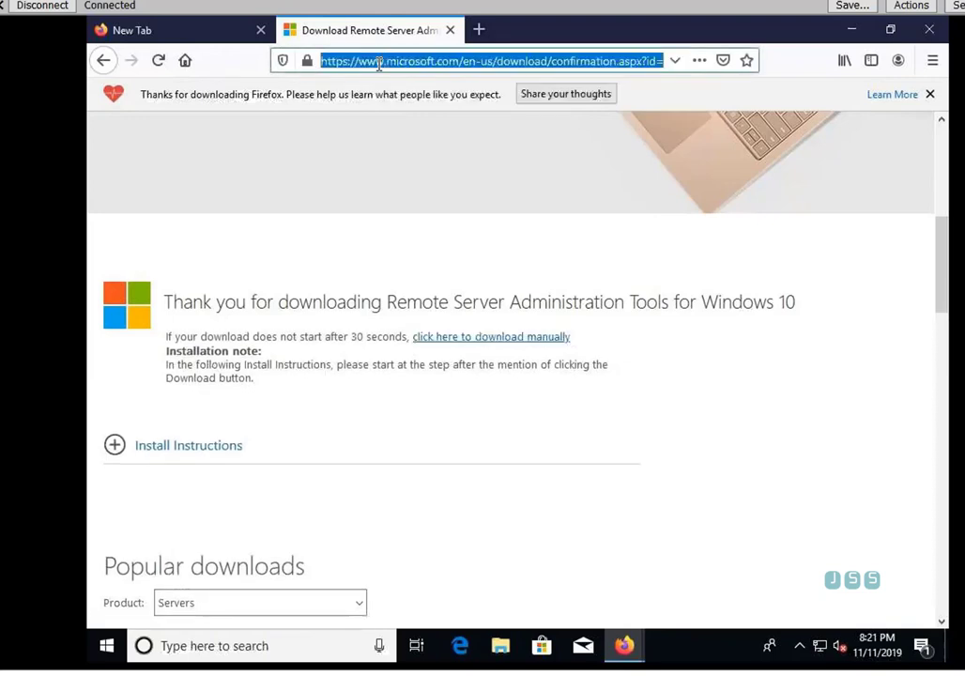
Load google.com, enter 'rsat' in the search box, then switch back to Practice Labs.
text(google.com)
key(Return)
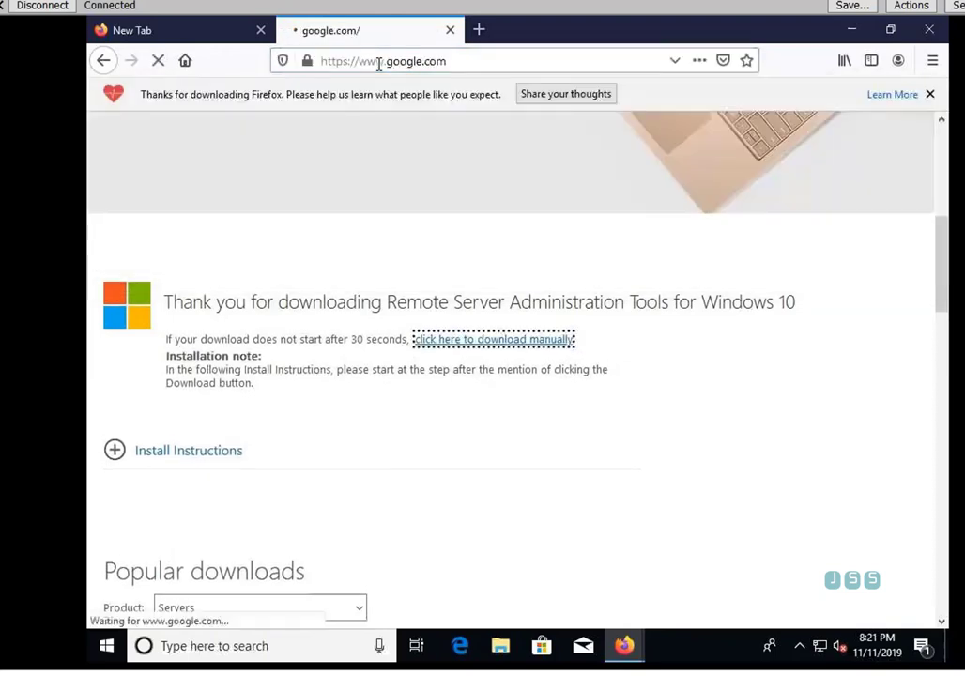
text(r)
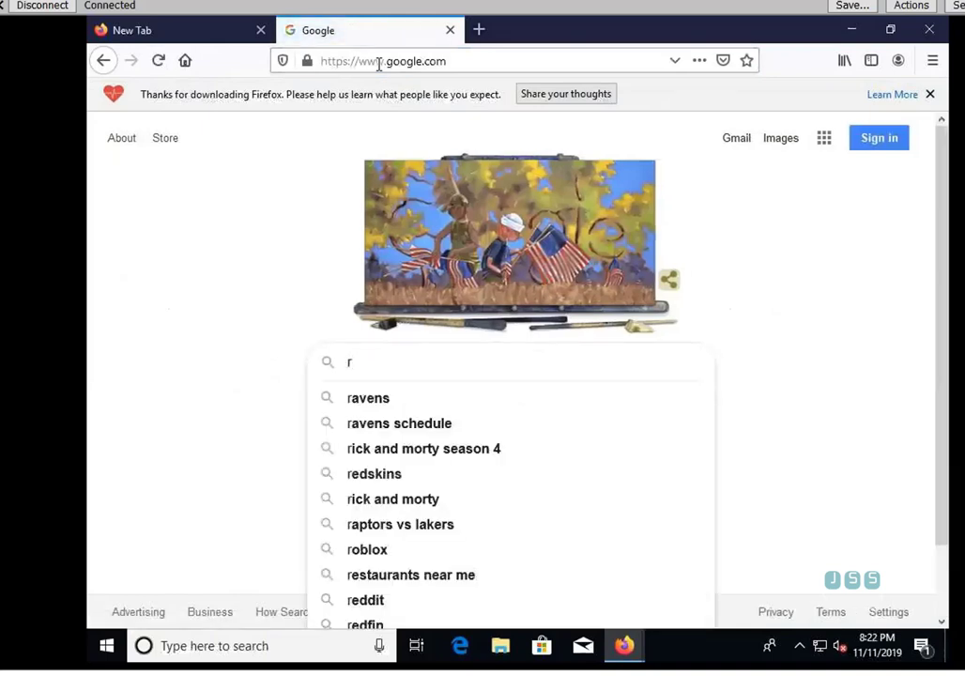
text(sta)
key(BackSpace)
key(BackSpace)
key(BackSpace)
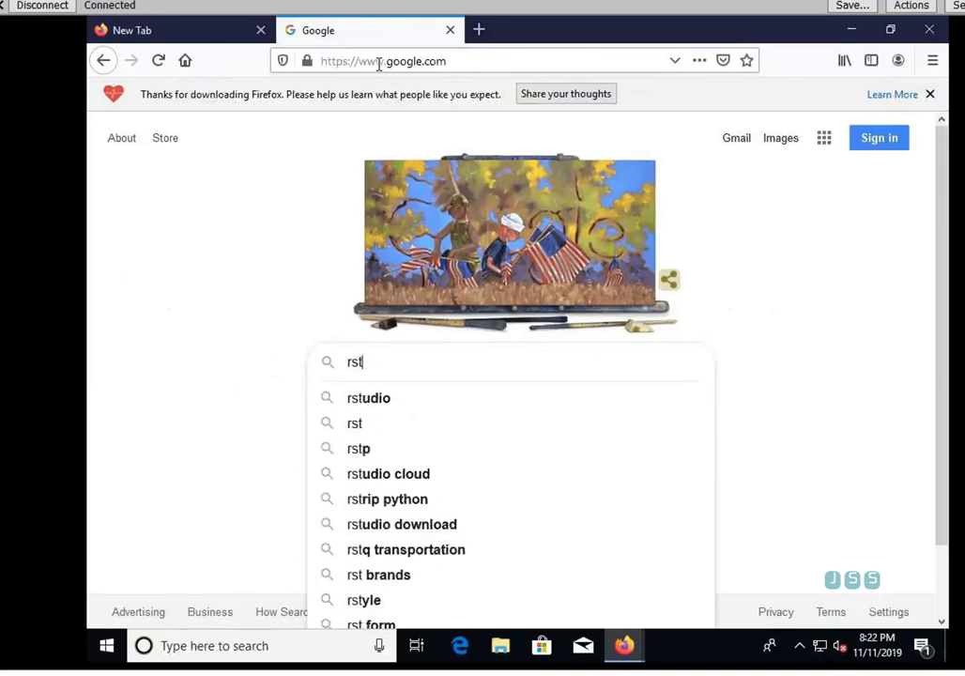
text(a)
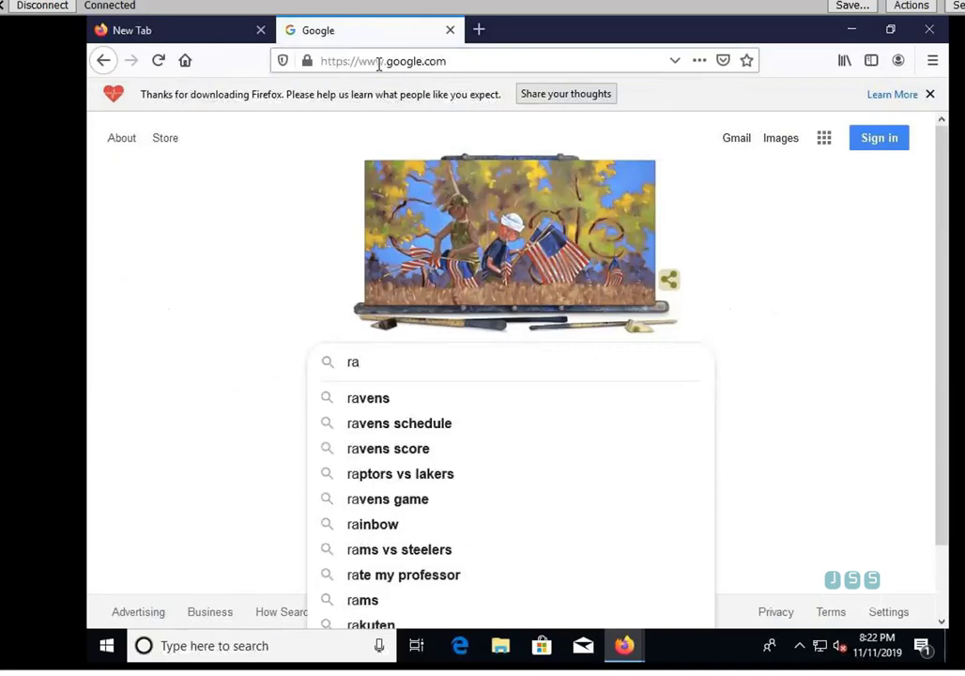
key(BackSpace)
text(sat)
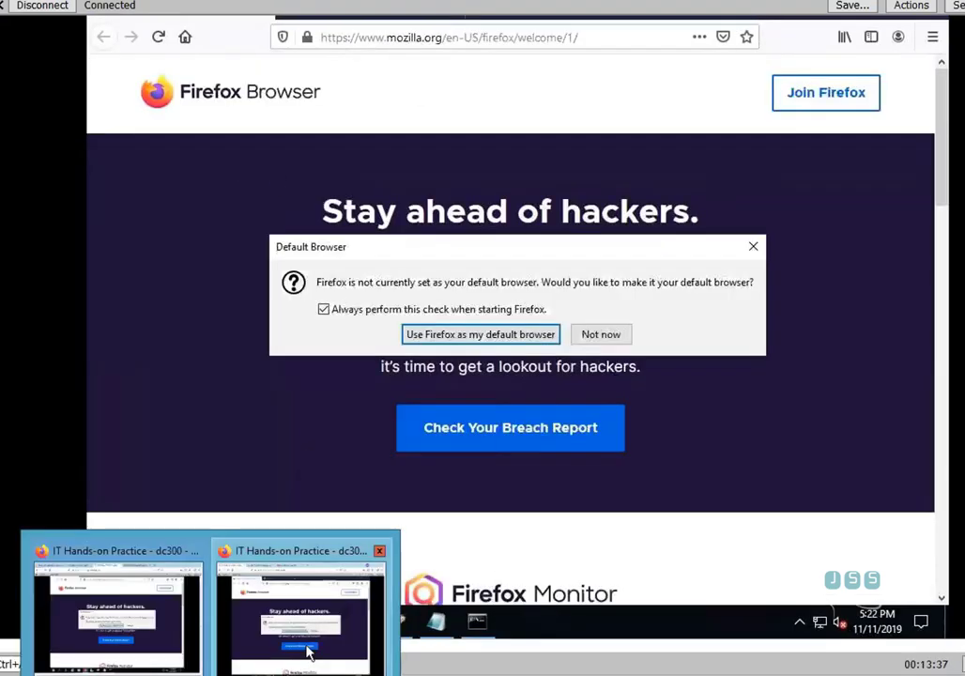
click(308, 646)
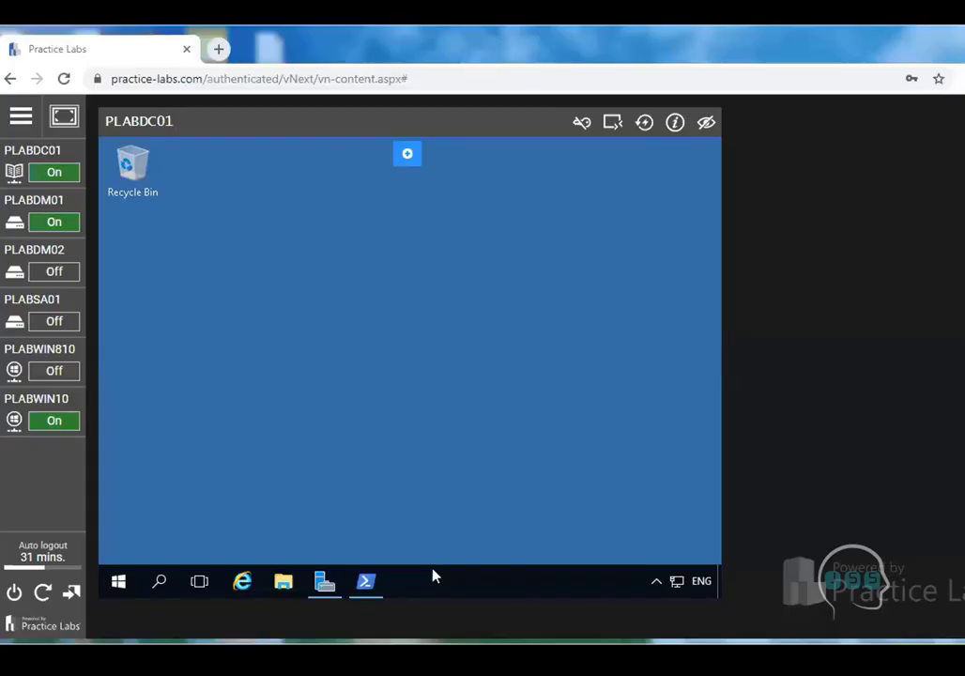
View the PLABSA01 and PLABDC01 power options, then bring up Server Manager on PLABDC01.
click(73, 303)
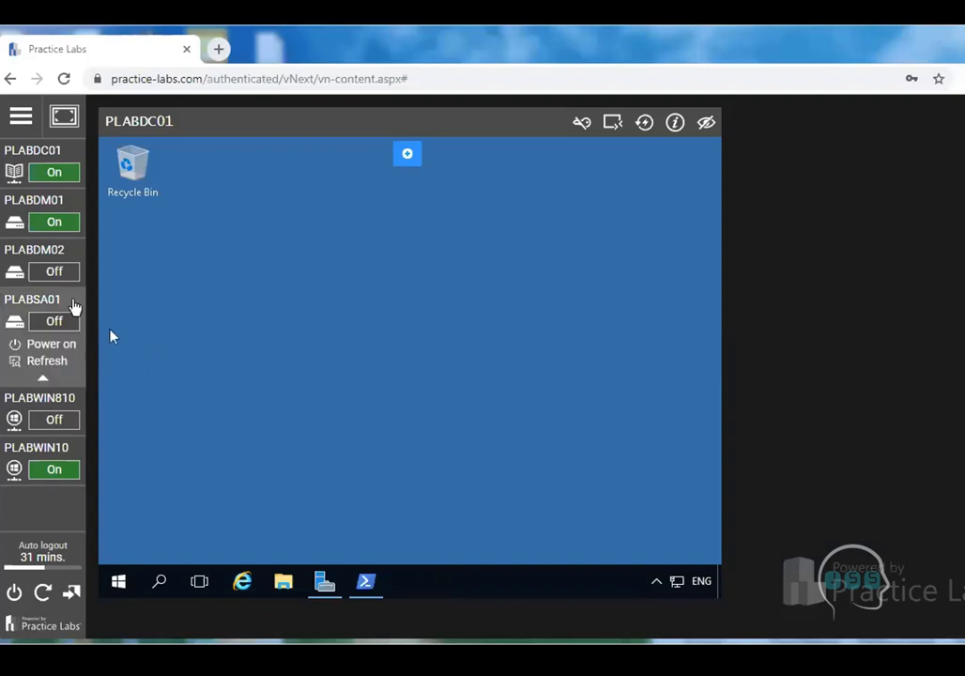
click(379, 340)
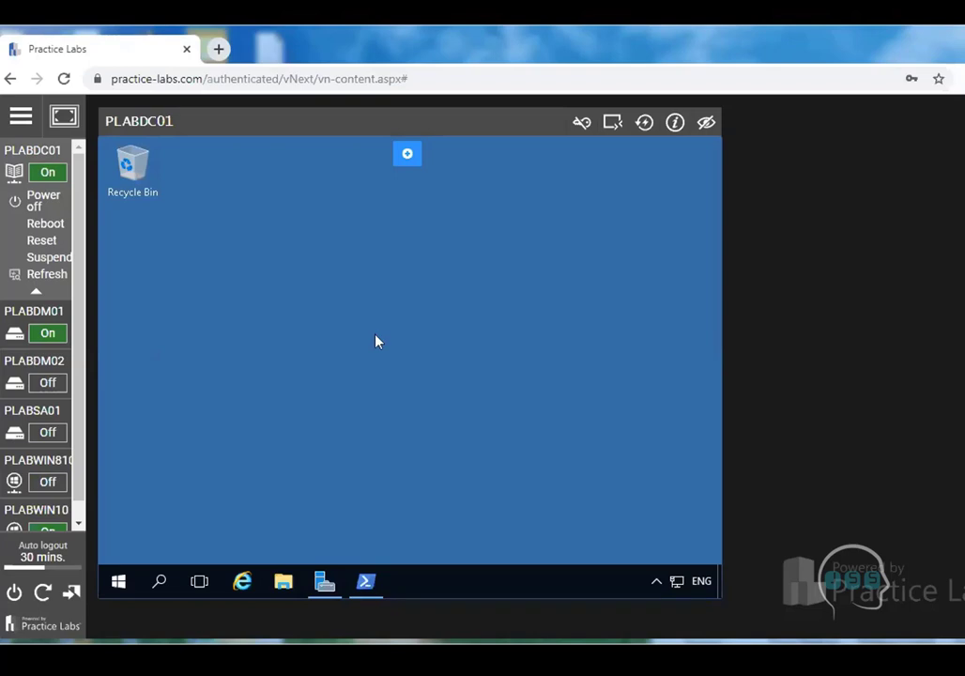
click(324, 582)
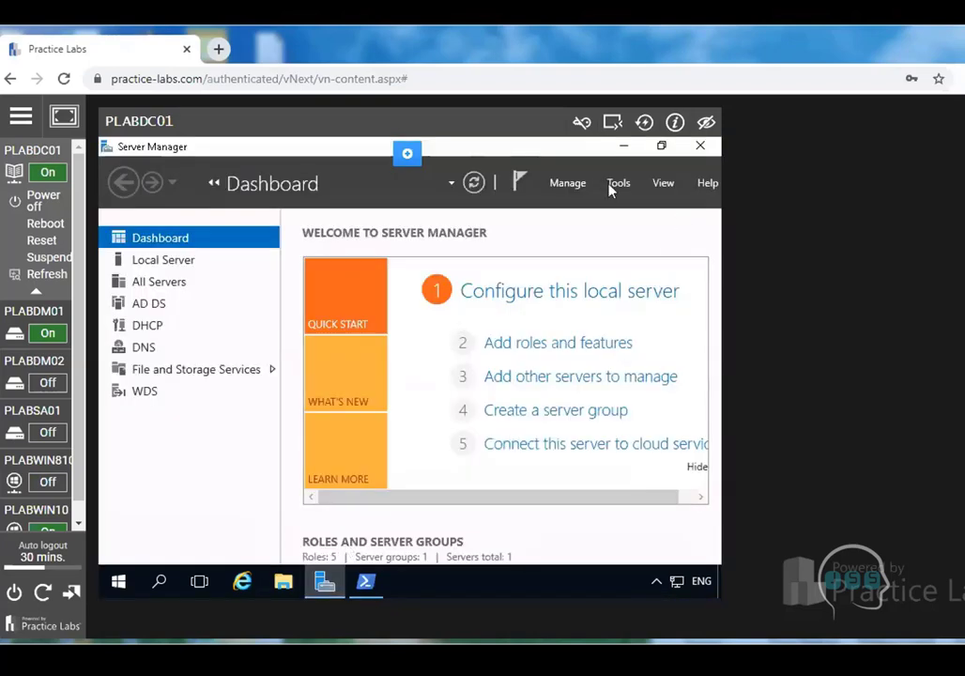
Launch Active Directory Users and Computers and browse EMEA, SAmerica, then the Users container.
click(617, 184)
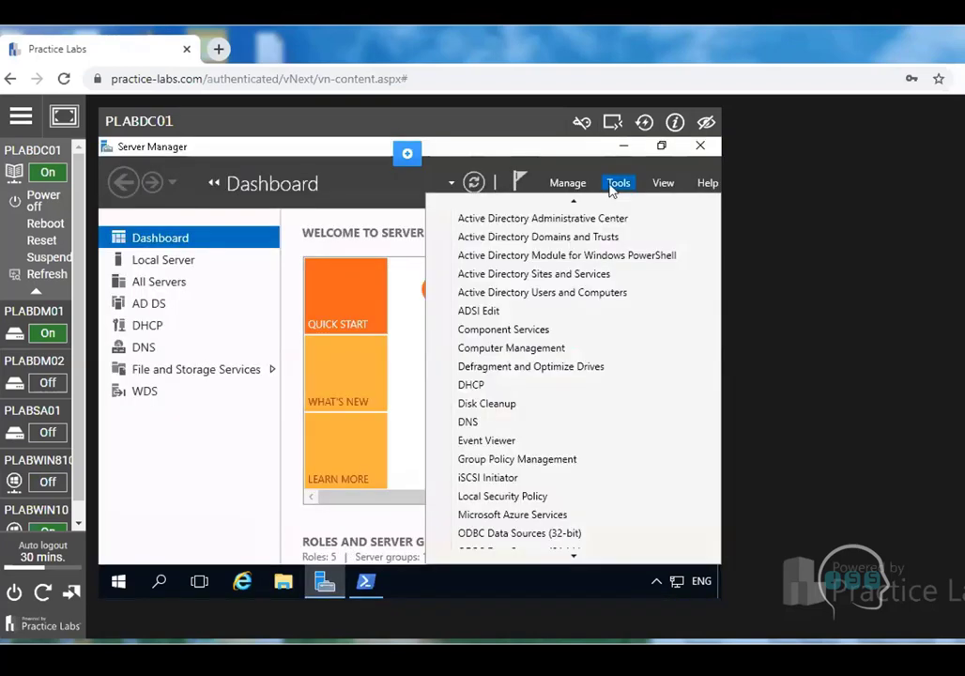
click(578, 293)
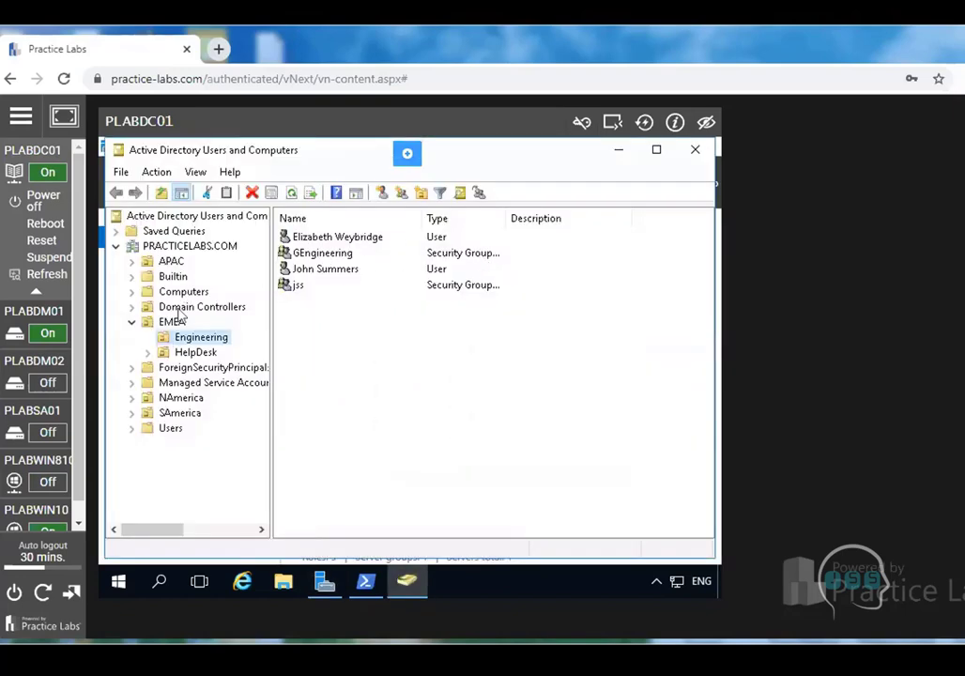
click(132, 323)
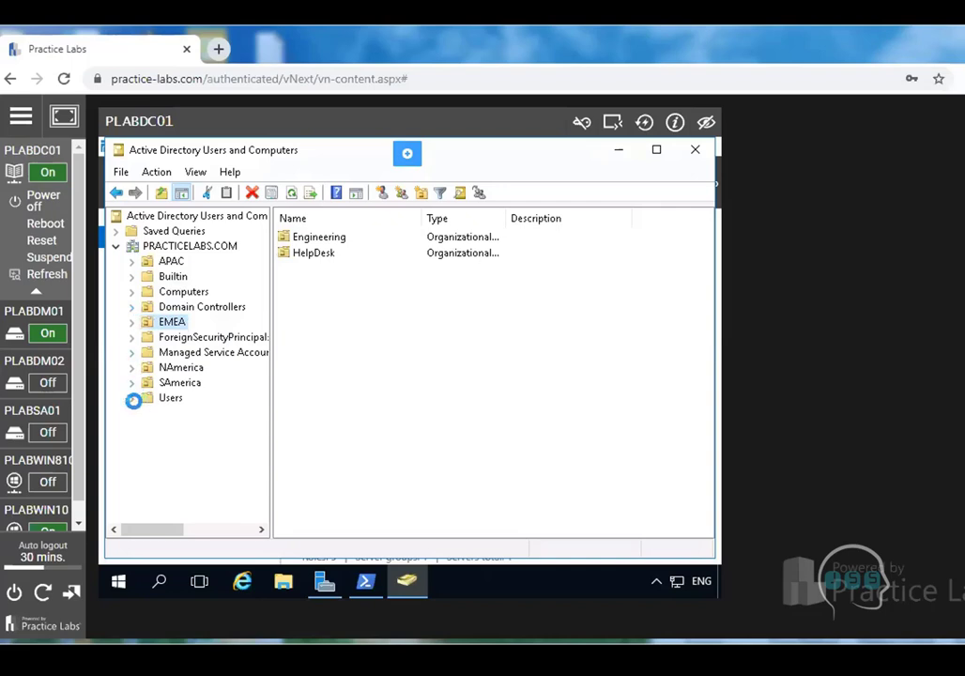
key(Down)
key(Down)
key(Down)
key(Down)
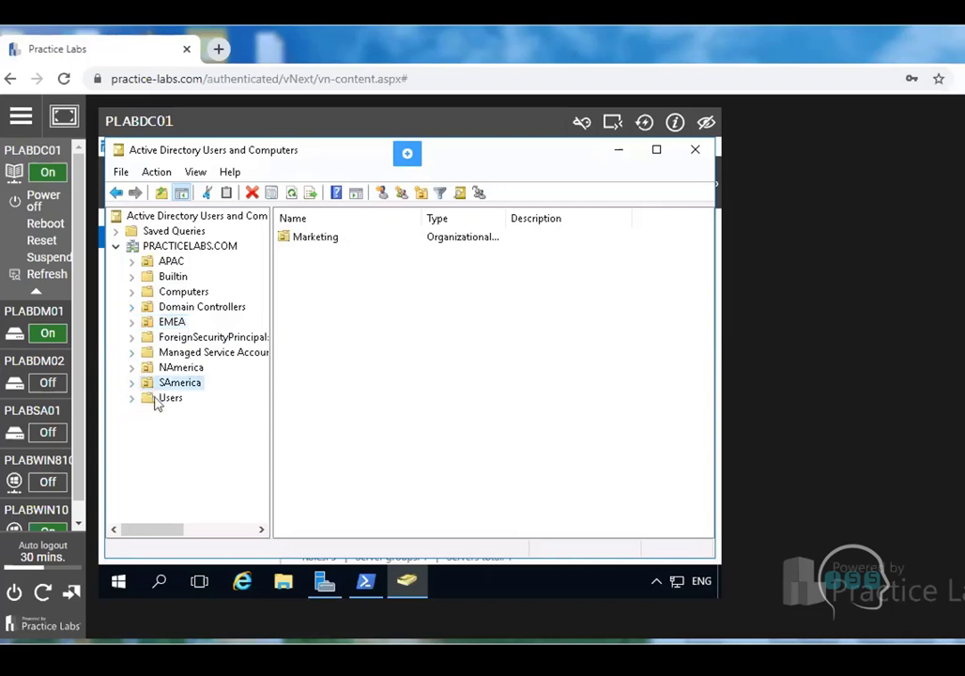
click(159, 399)
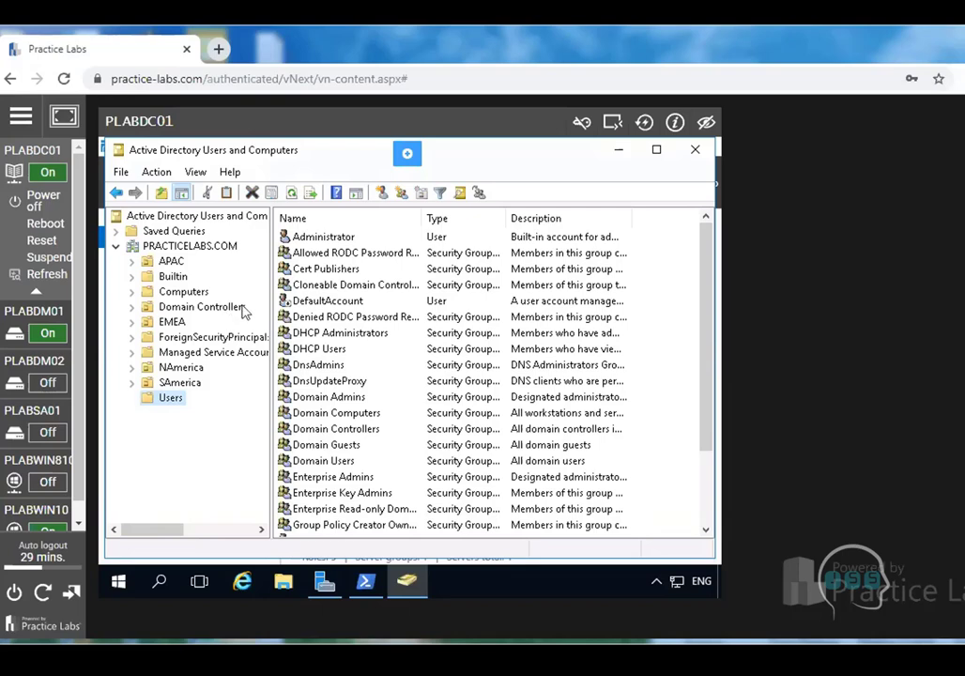
Review the Users container's accounts and its New submenu, then dismiss it and minimize the console.
click(322, 238)
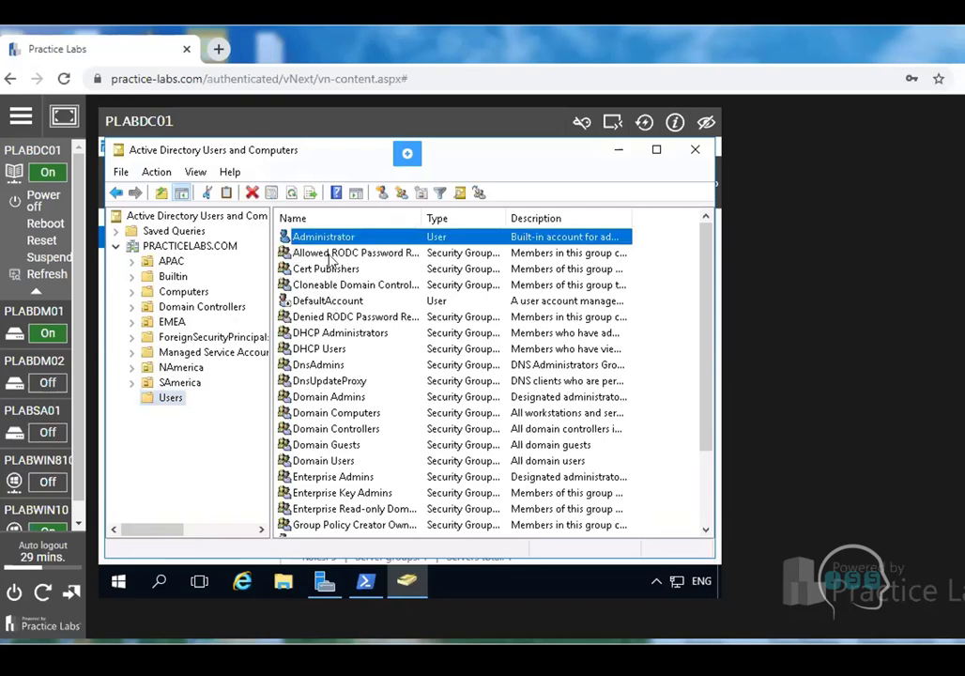
click(328, 255)
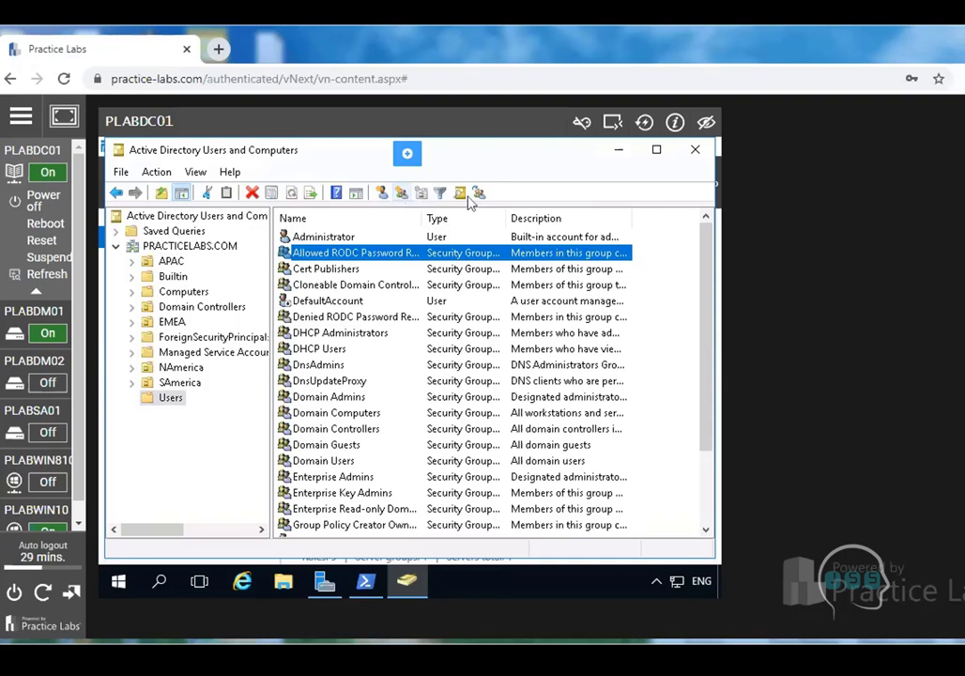
right_click(178, 403)
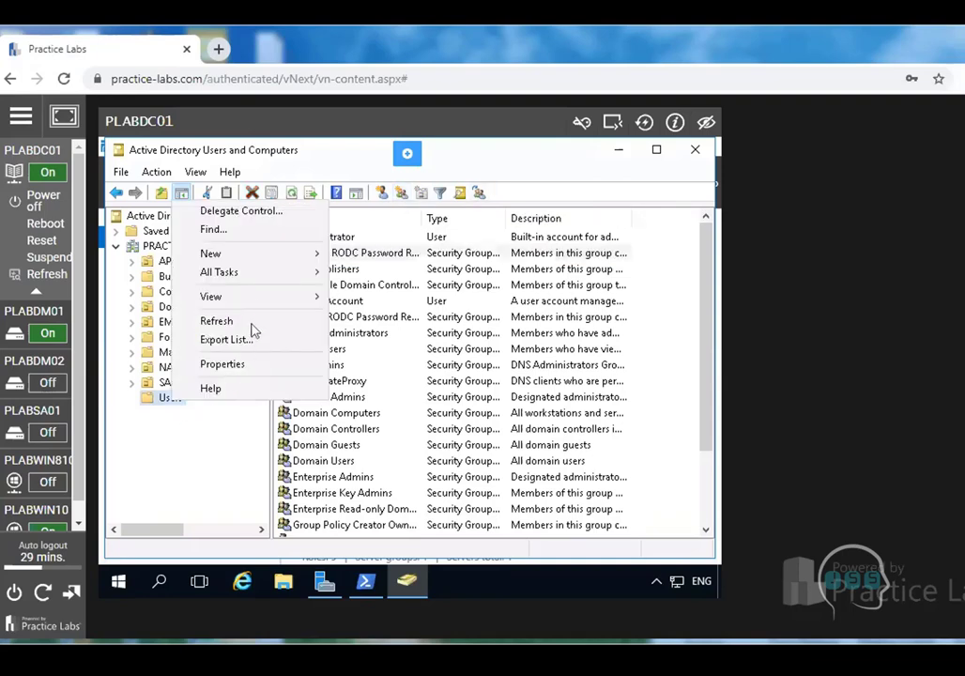
mouse_move(295, 256)
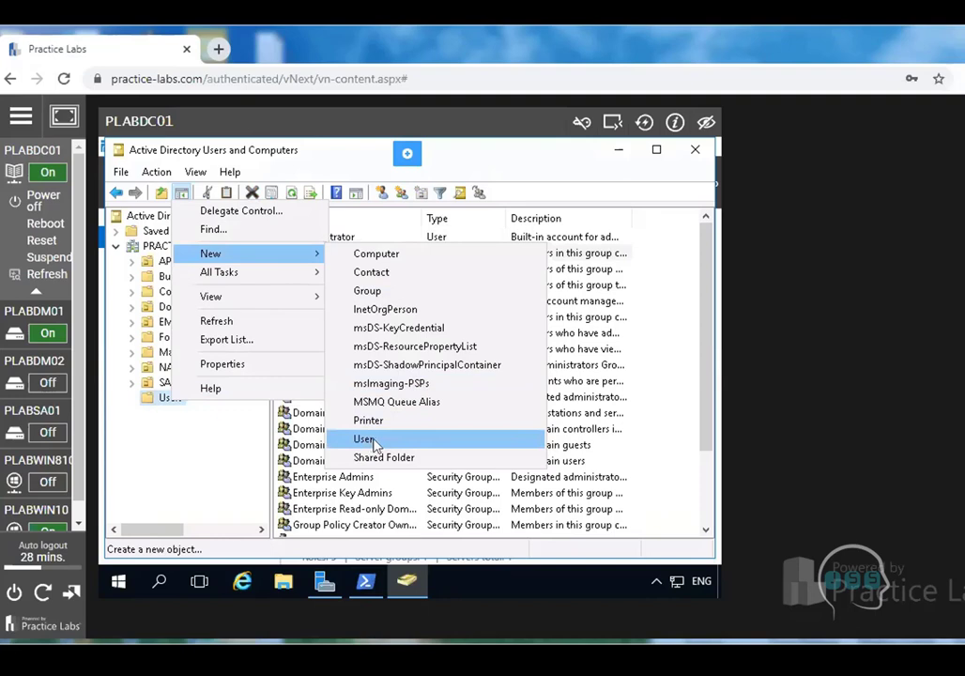
click(617, 154)
click(617, 154)
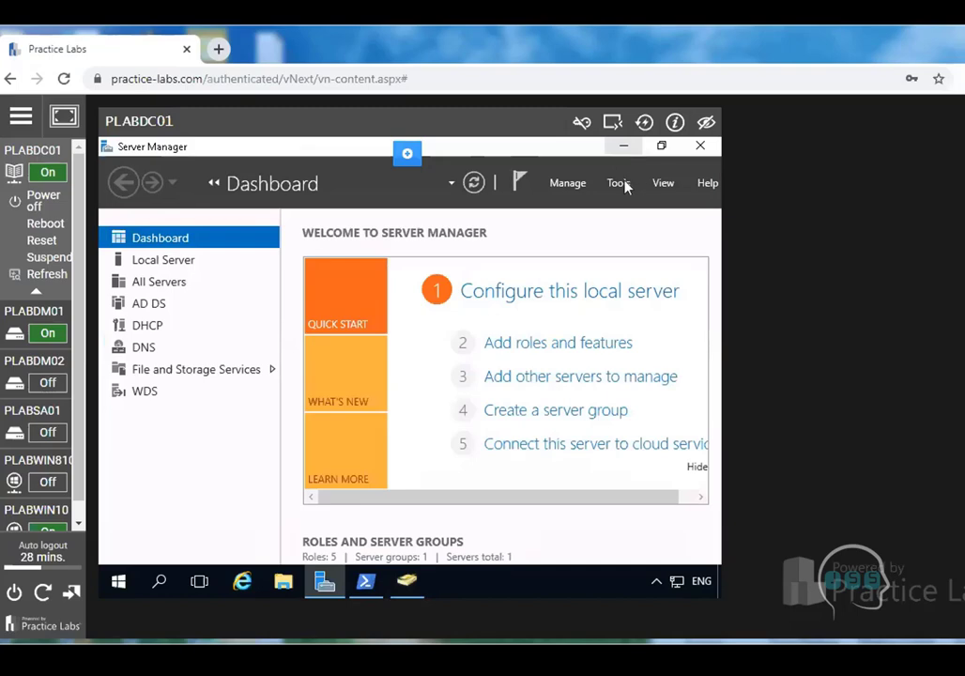
Launch Windows PowerShell from Server Manager's Tools menu.
click(620, 184)
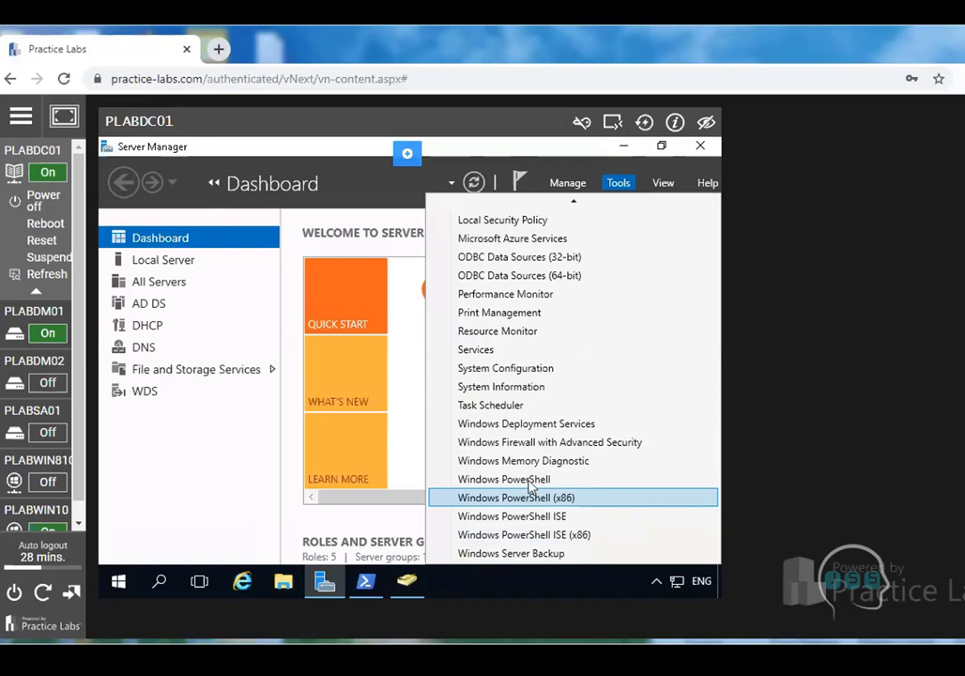
click(531, 481)
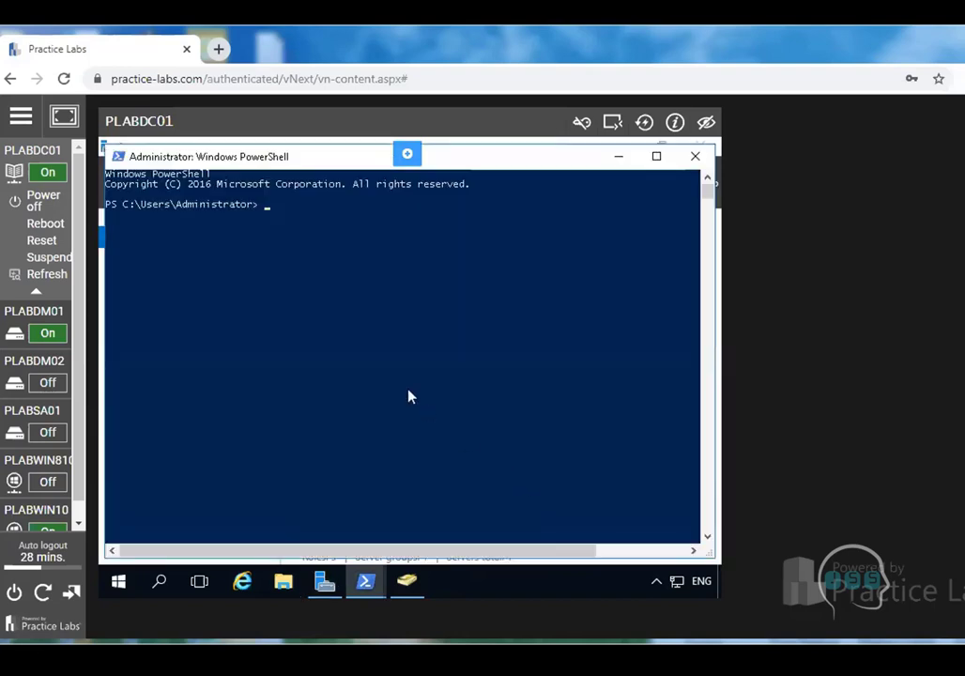
Type New-ADUser -Name with the new account name and begin a -DiplayName value.
click(358, 261)
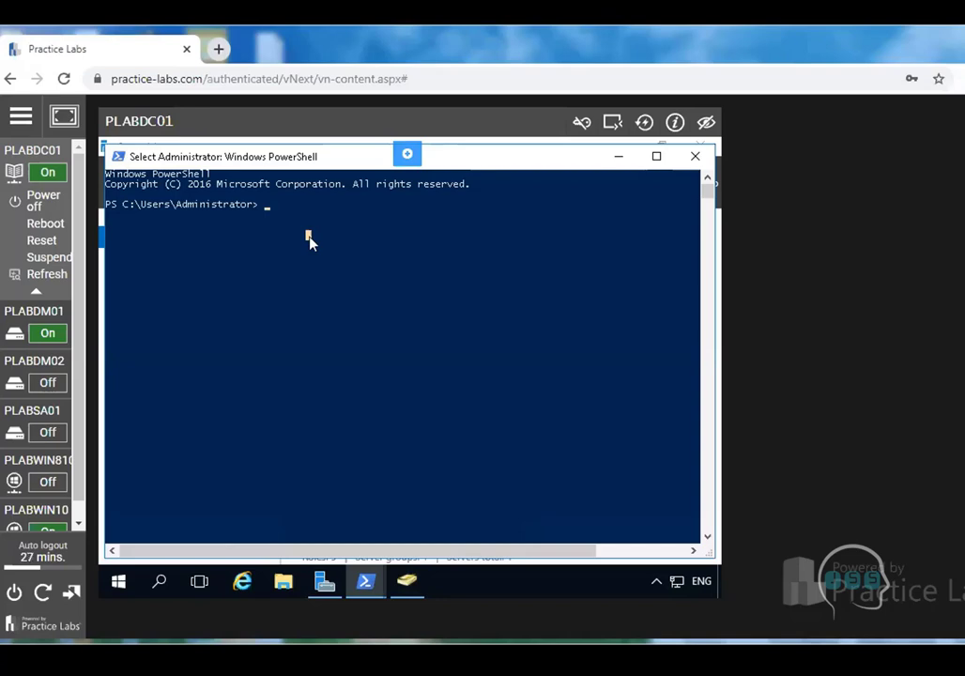
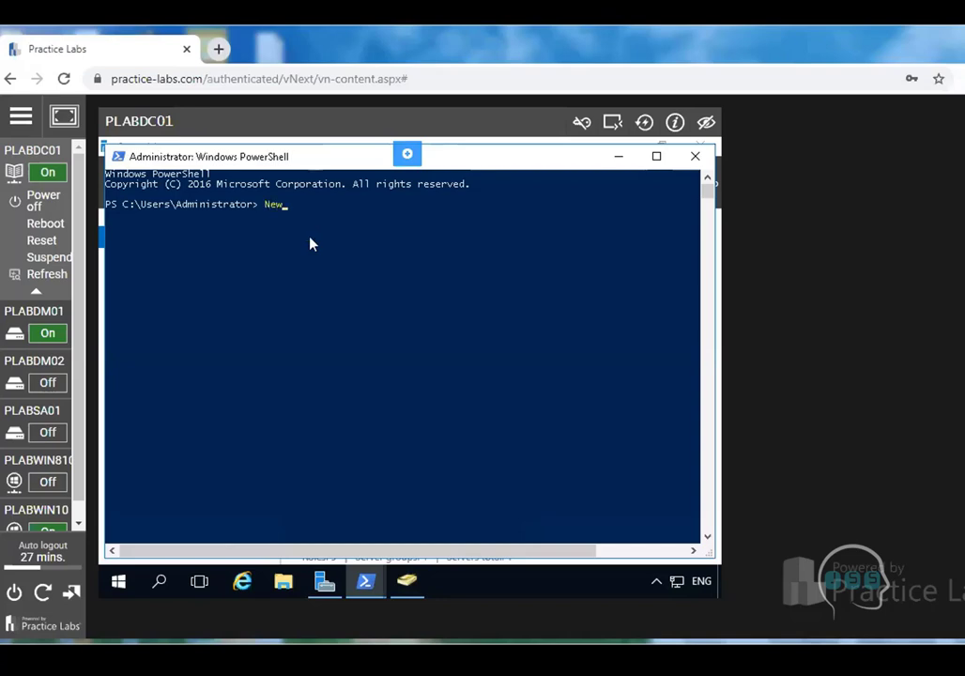
key(BackSpace)
key(BackSpace)
key(BackSpace)
key(BackSpace)
key(BackSpace)
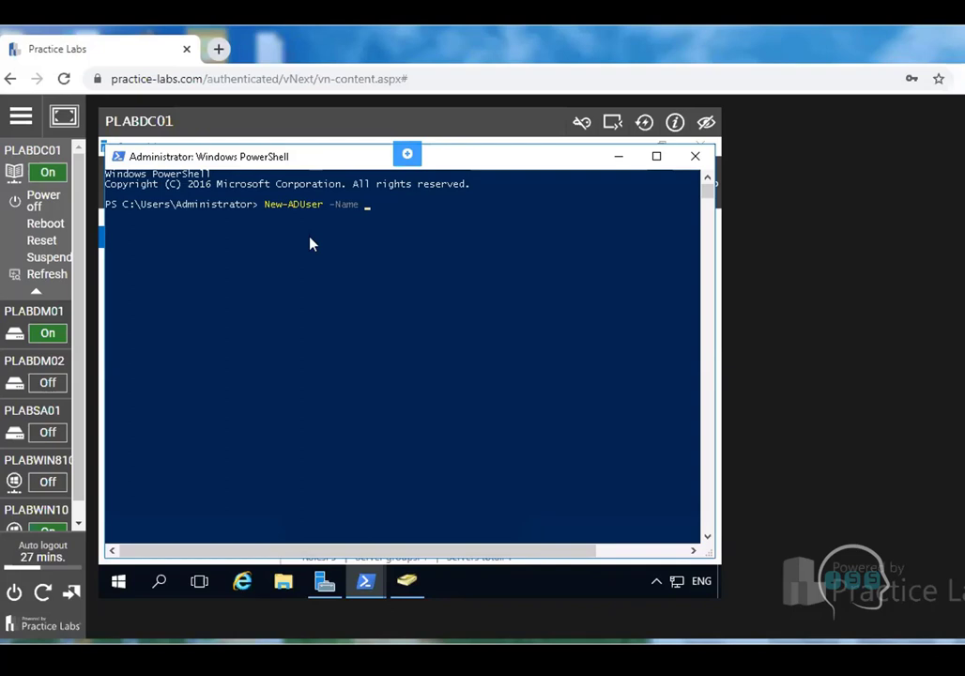
key(BackSpace)
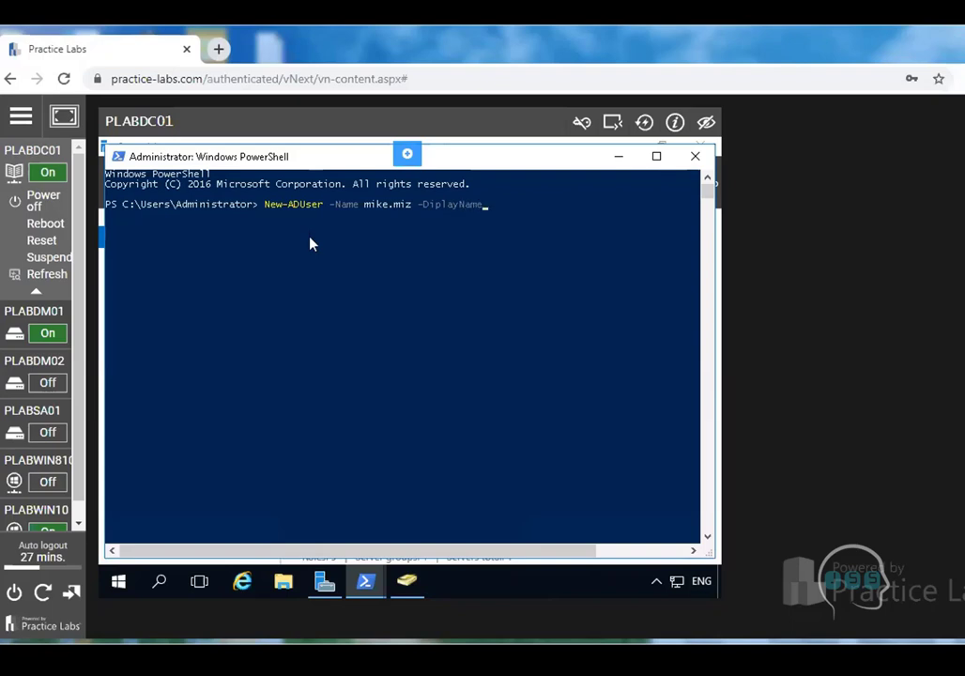
key(BackSpace)
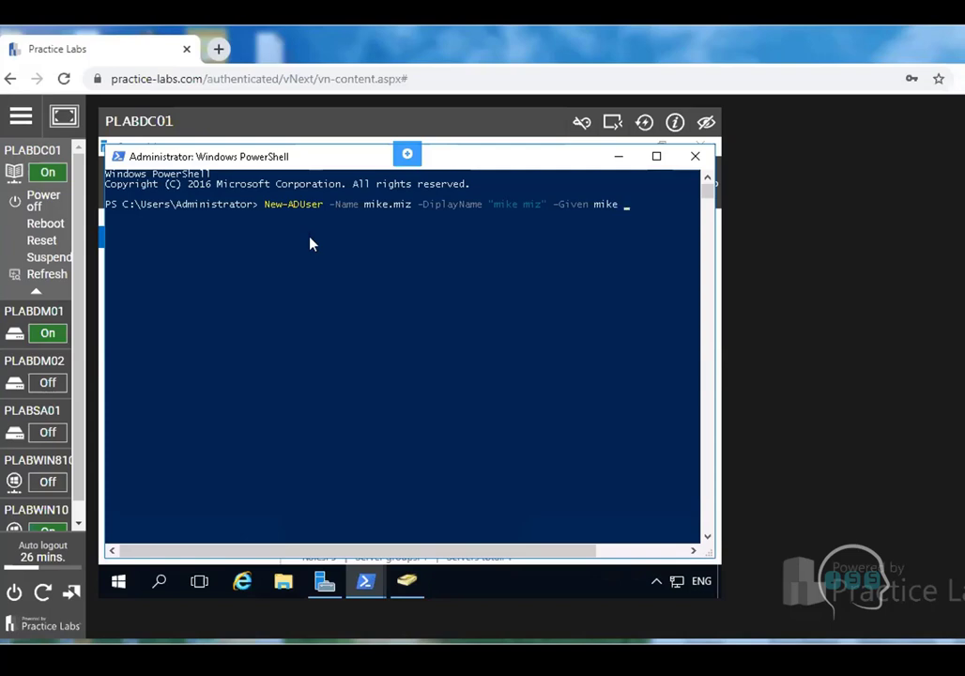
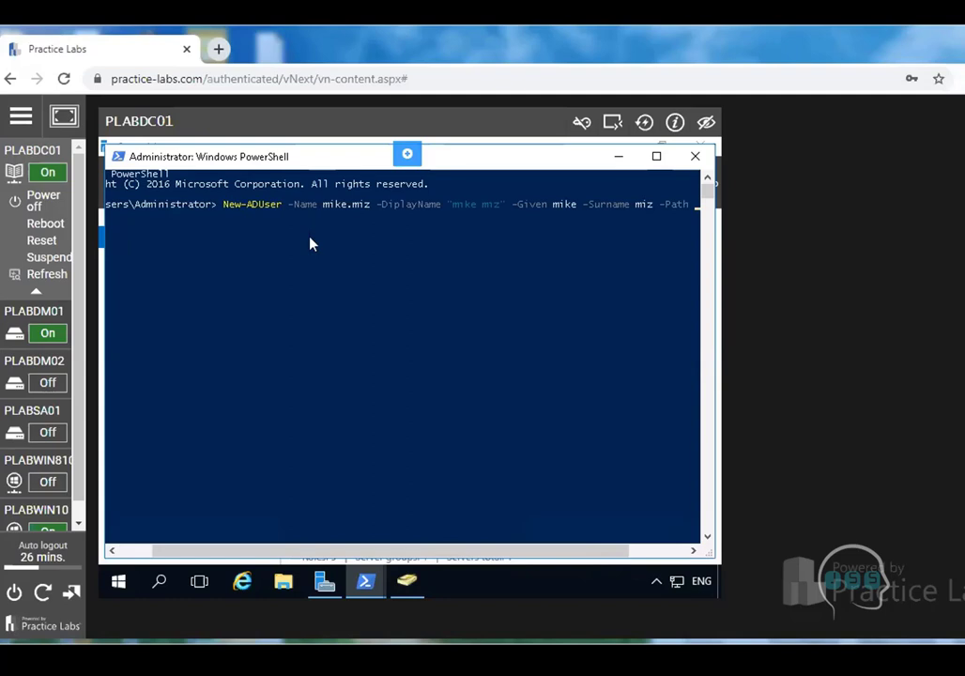
Complete -Path as 'ou=Engineering,ou=EMEA,dc=practicelabs,dc=com' and run New-ADUser, which fails on 'DiplayName'.
text(")
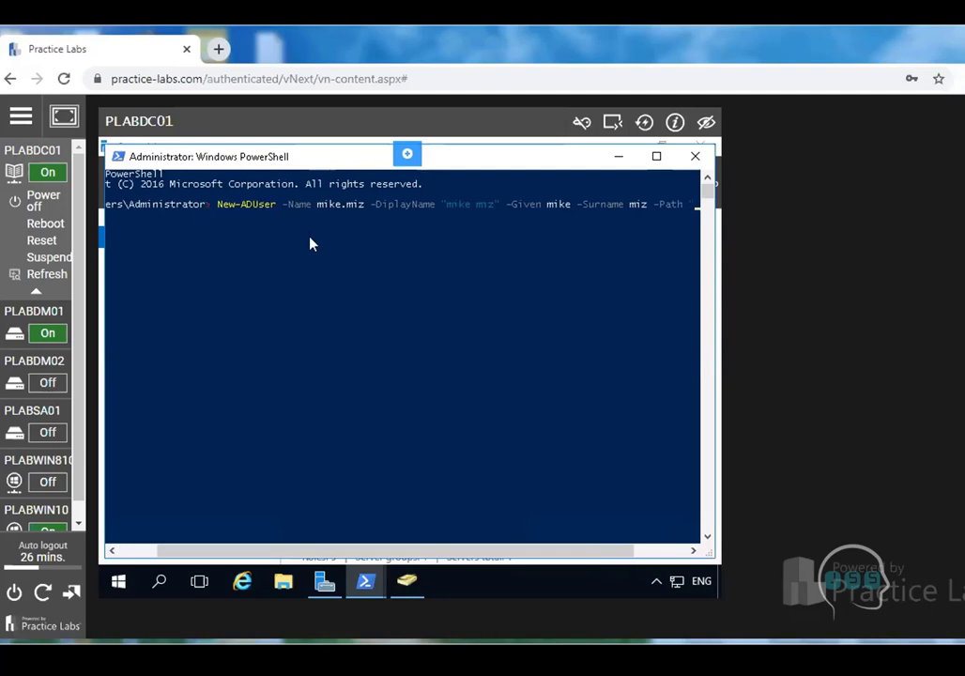
text(ou)
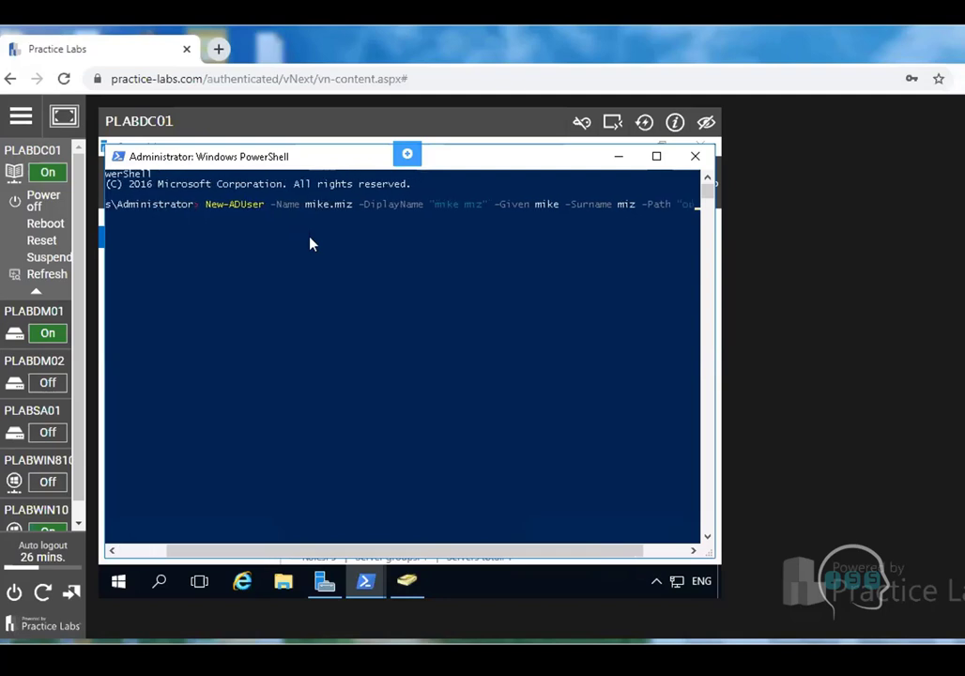
text(=)
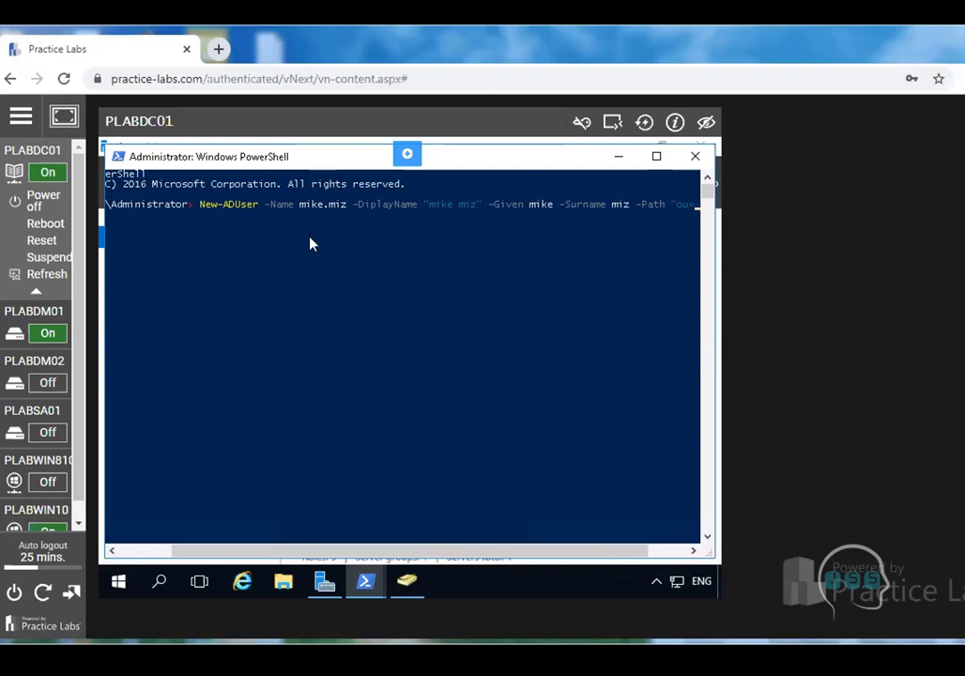
text(Engin)
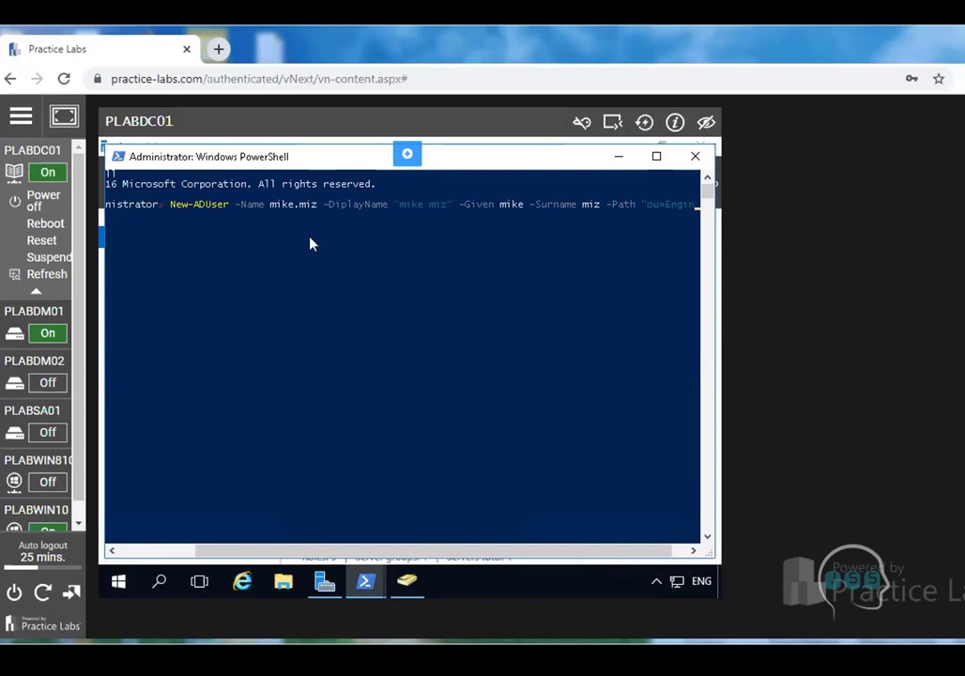
key(Return)
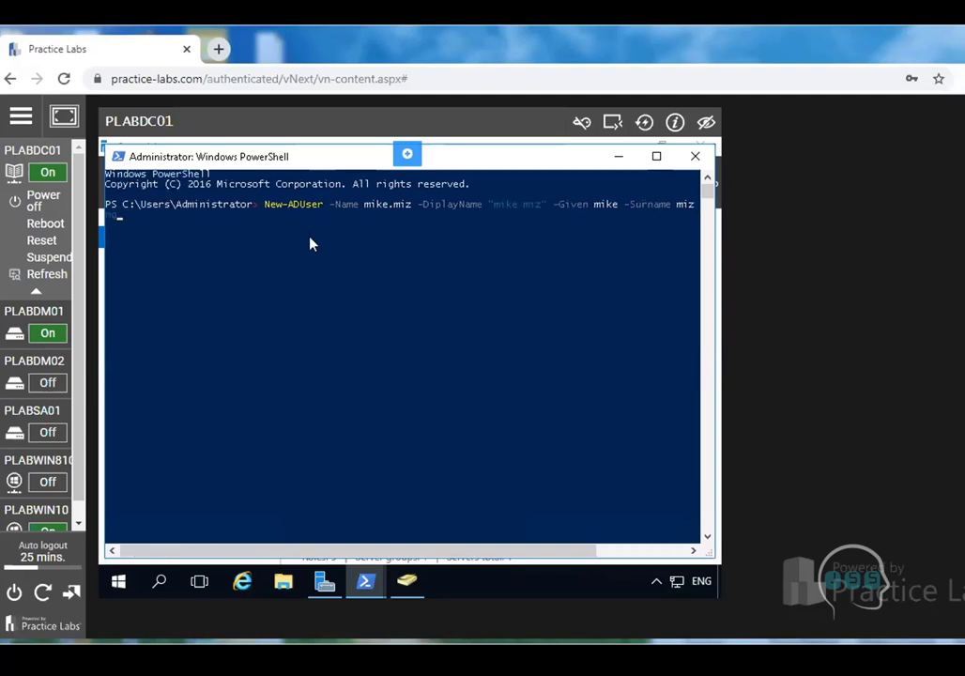
text(,ou=EMEA,dc=practicelab)
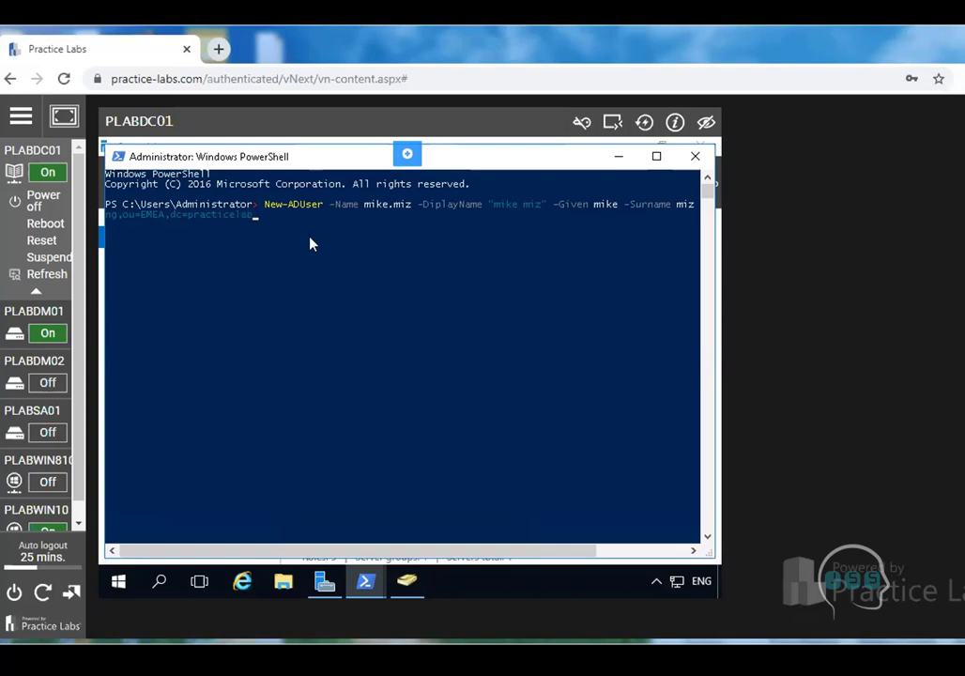
text(s,dc=com)
text(')
key(Return)
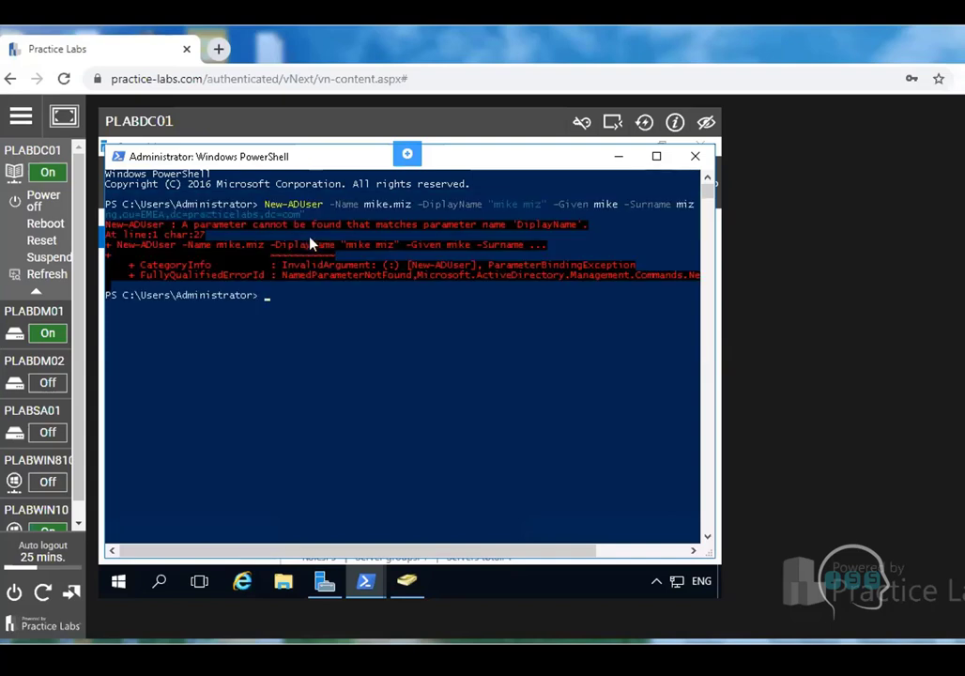
Recall the failed New-ADUser command and move to the misspelled -DiplayName parameter.
key(Up)
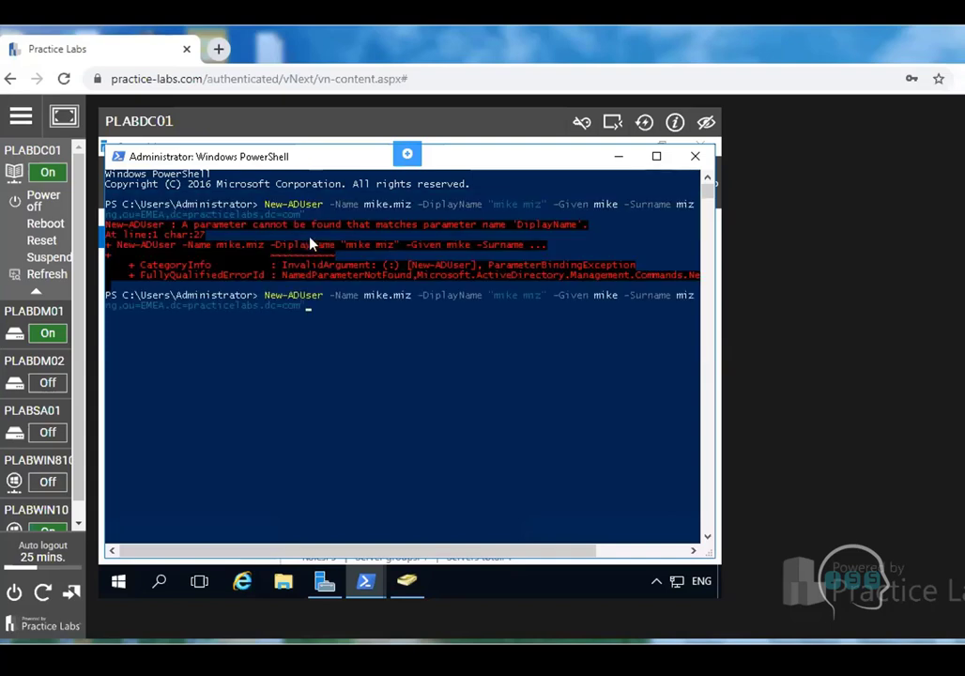
key(Left)
key(Left)
key(Left)
key(Left)
key(Left)
key(Left)
key(Left)
key(Left)
key(Left)
key(Left)
key(Left)
key(Left)
key(Left)
key(Left)
key(Left)
key(Left)
key(Left)
key(Left)
key(Left)
key(Left)
key(Left)
key(Left)
key(Left)
key(Left)
key(Left)
key(Left)
key(Left)
key(Left)
key(Left)
key(Left)
key(Left)
key(Left)
key(Left)
key(Left)
key(Left)
key(Right)
key(Right)
key(Right)
key(Right)
key(Right)
key(Right)
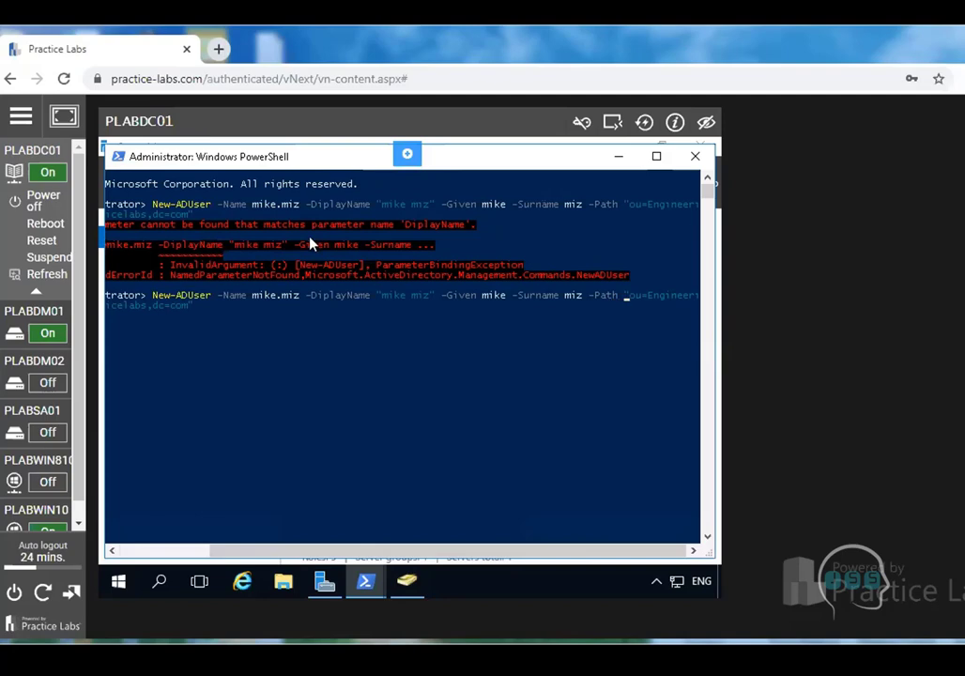
key(Right)
key(Right)
key(Right)
key(Right)
key(Right)
key(Right)
key(Right)
key(Right)
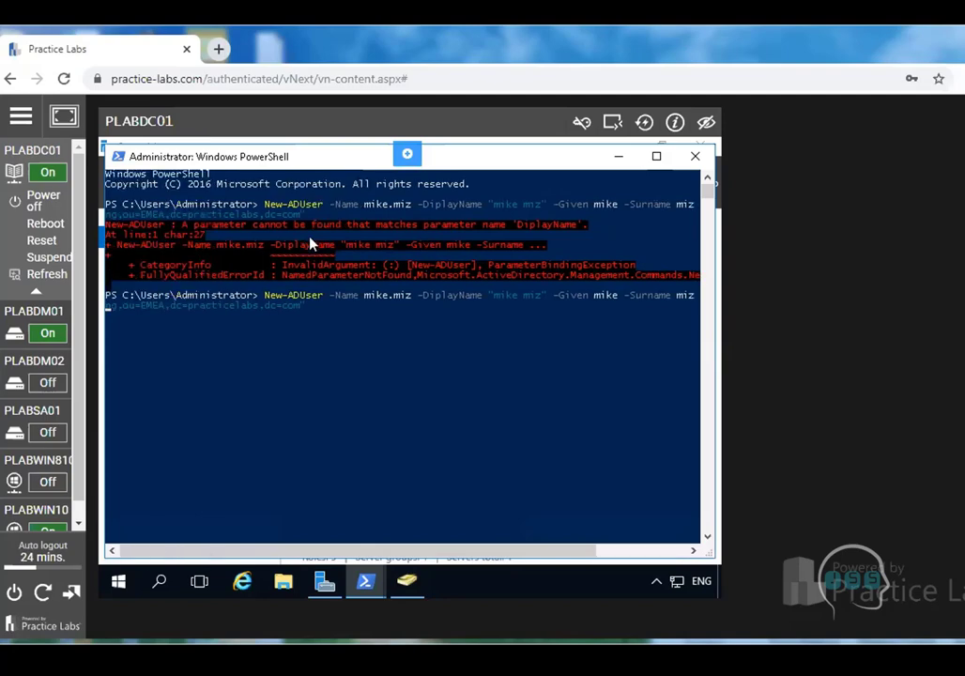
key(Right)
key(Left)
key(Left)
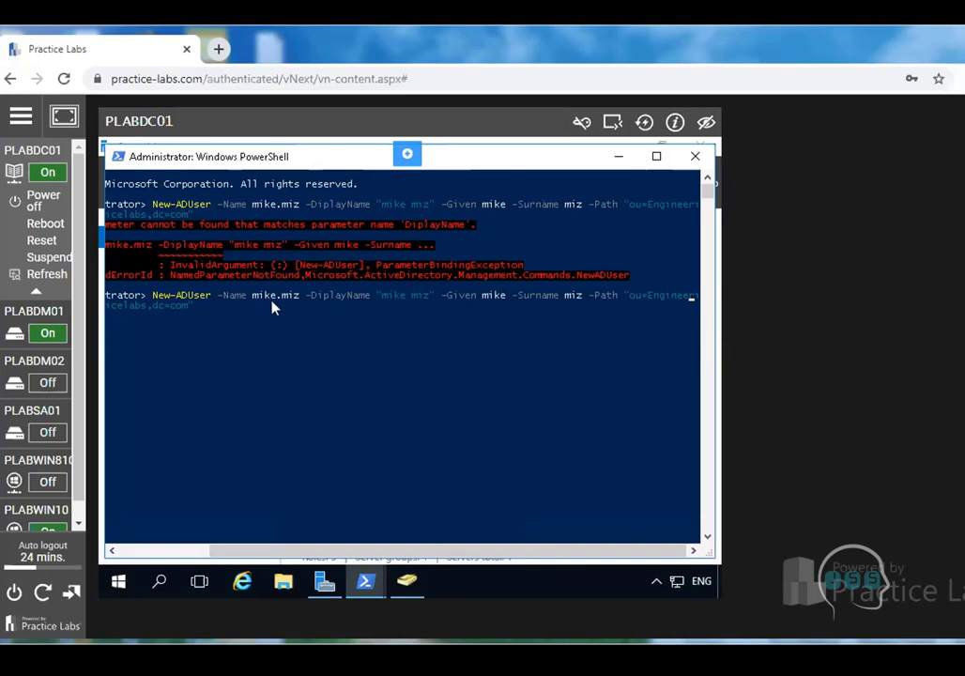
click(328, 300)
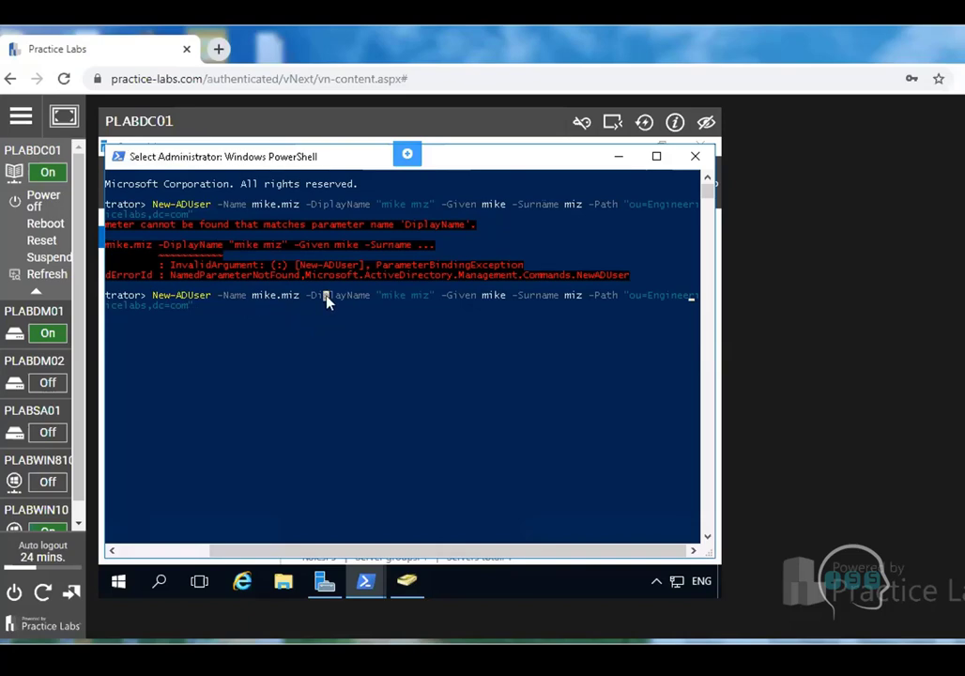
key(Left)
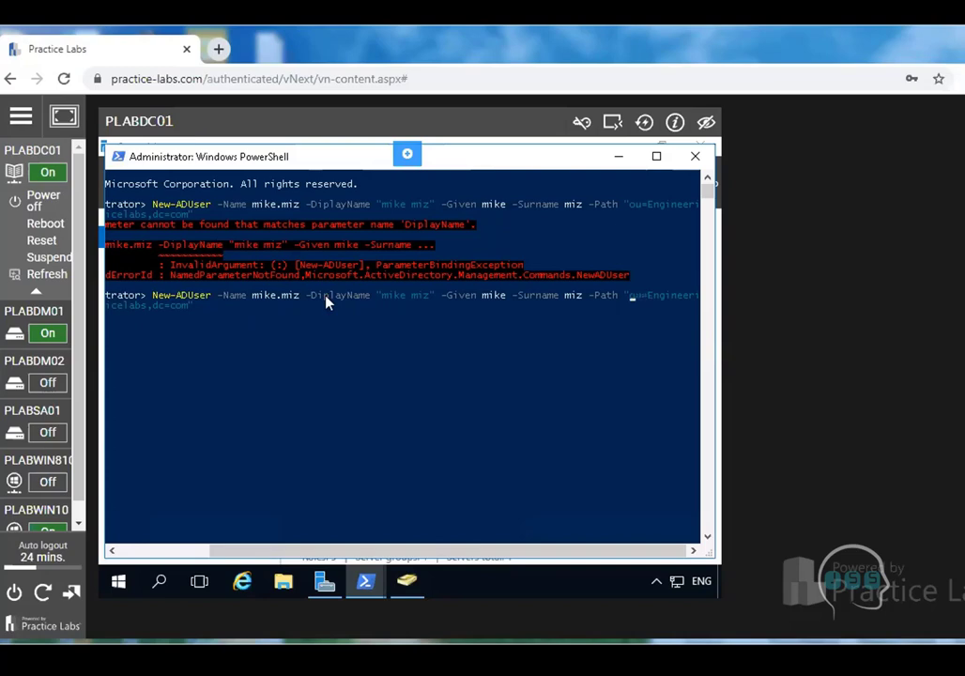
key(Left)
key(Left)
key(Left)
key(Left)
key(Left)
key(Left)
key(Left)
key(Left)
key(Left)
key(Left)
key(Left)
key(Left)
key(Left)
key(Left)
key(Left)
key(Left)
key(Left)
key(Left)
key(Left)
key(Left)
key(Left)
key(Left)
key(Left)
key(Left)
key(Left)
key(Left)
key(Left)
key(Left)
key(Left)
key(Left)
Correct it to -DisplayName and rerun the command, which completes without error.
text(s)
key(BackSpace)
text(s)
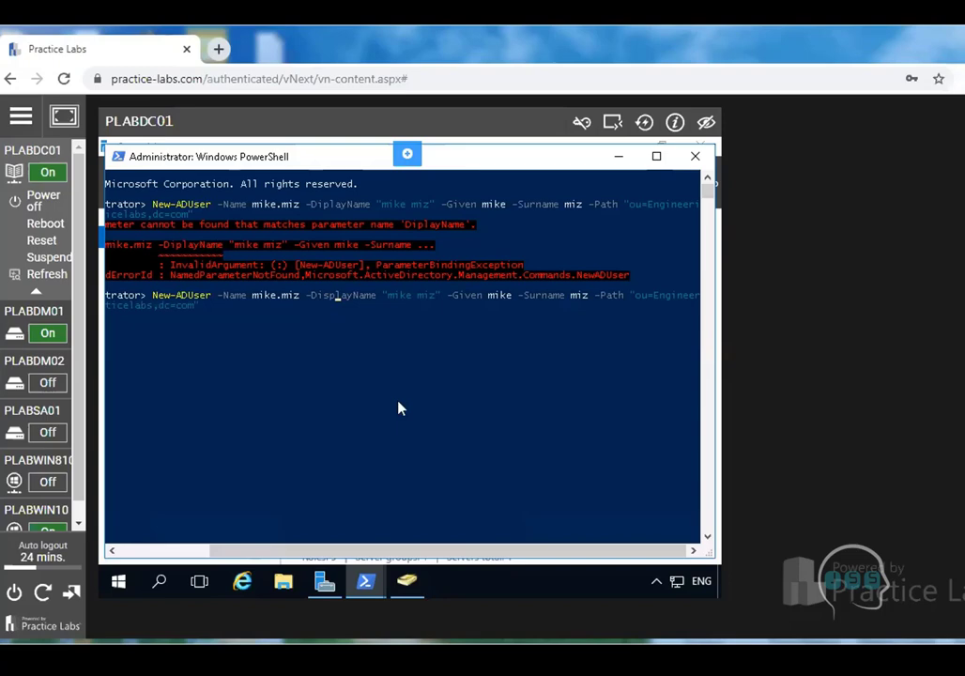
key(End)
key(Return)
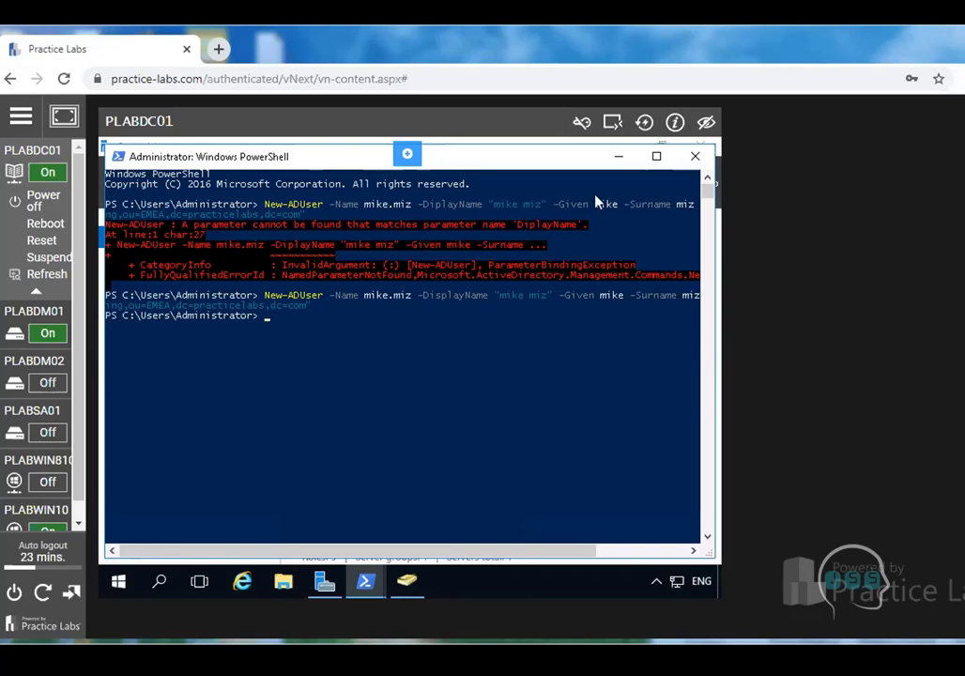
click(619, 156)
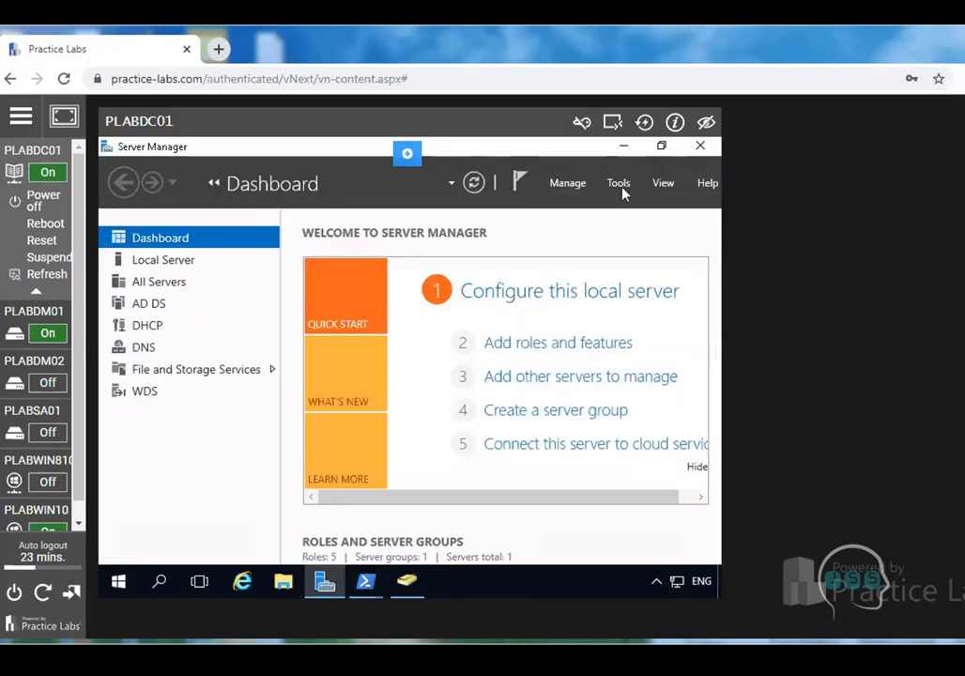
click(621, 188)
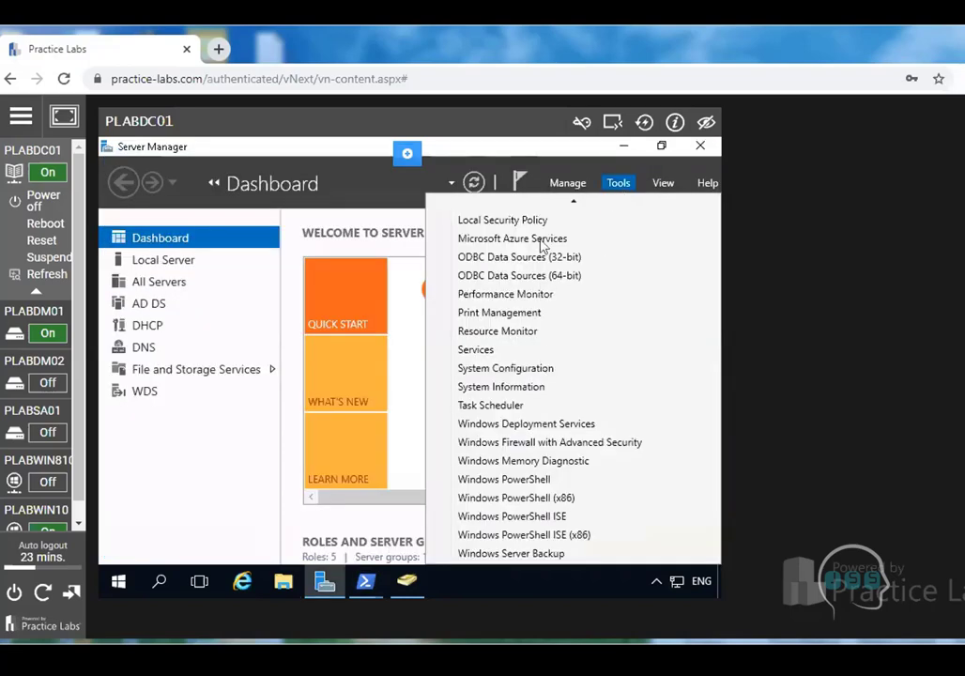
mouse_move(571, 204)
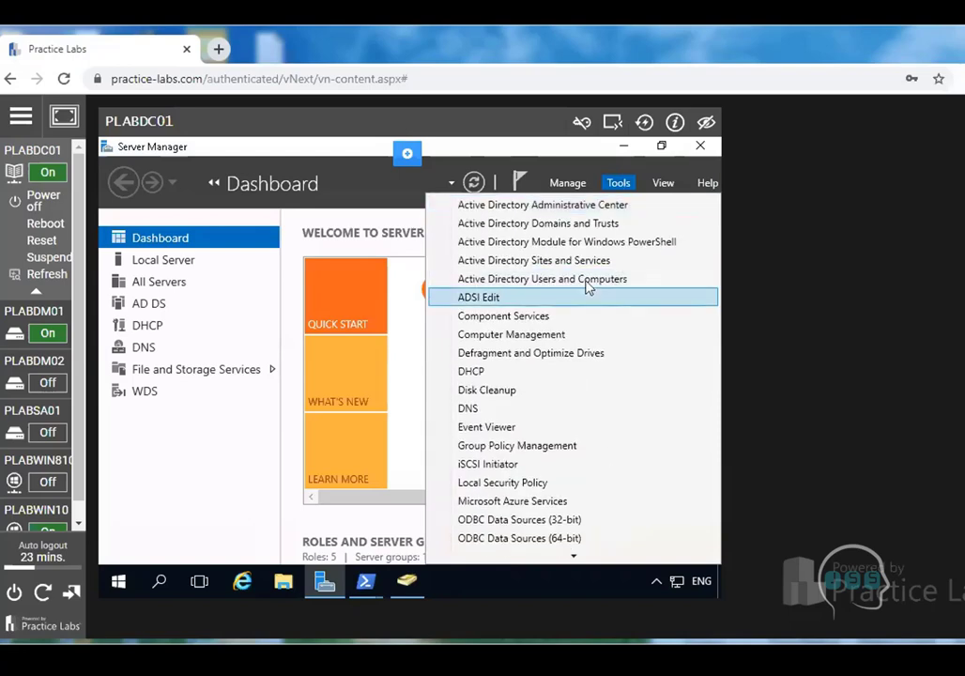
click(590, 280)
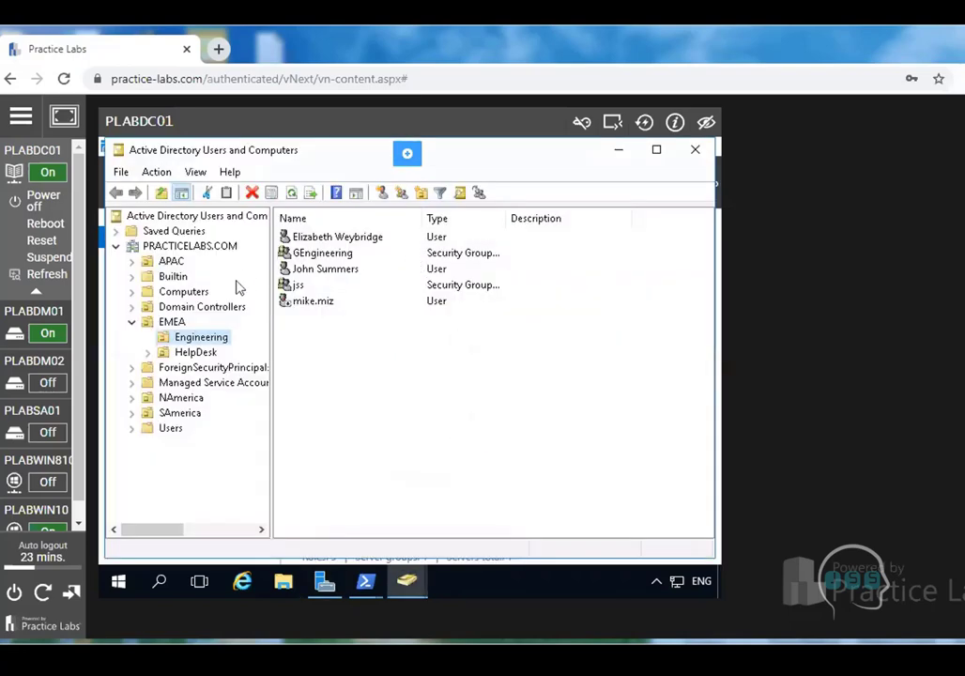
click(317, 302)
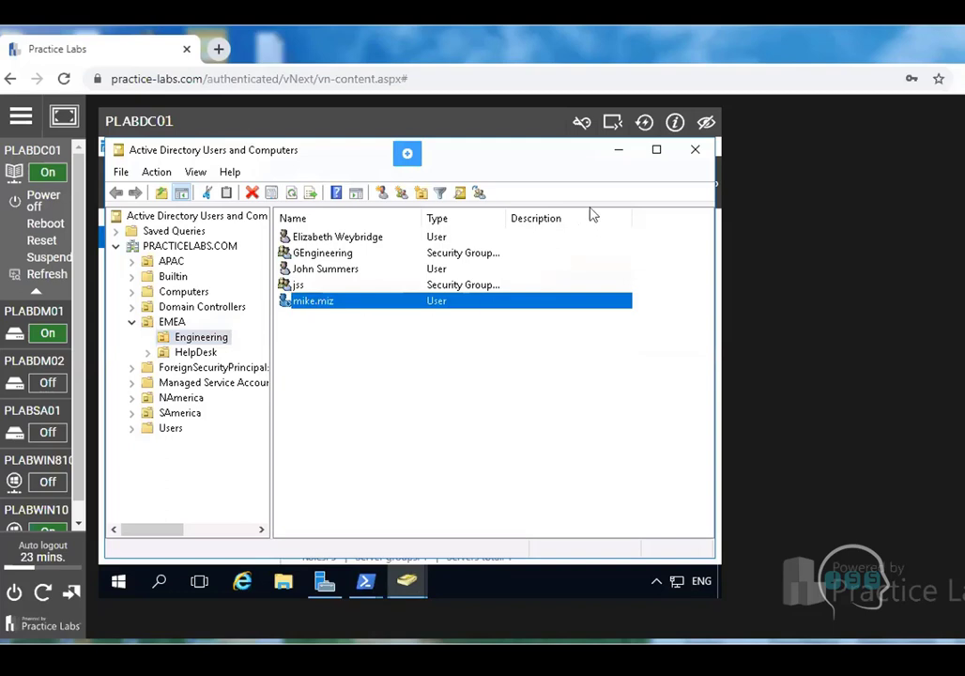
click(428, 585)
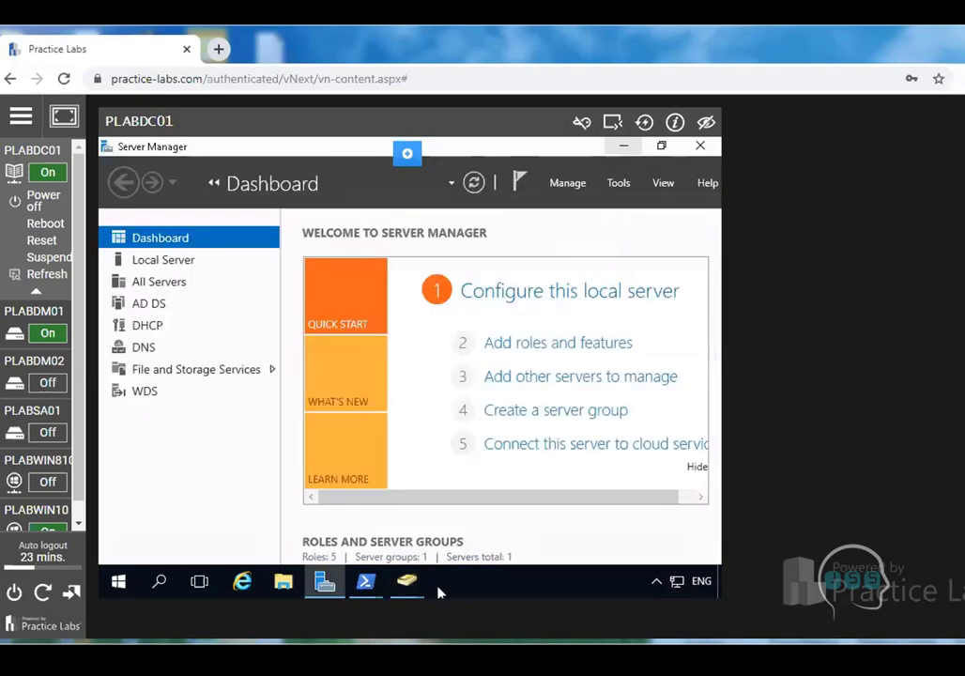
Switch back to the PowerShell window showing the earlier errors.
click(622, 185)
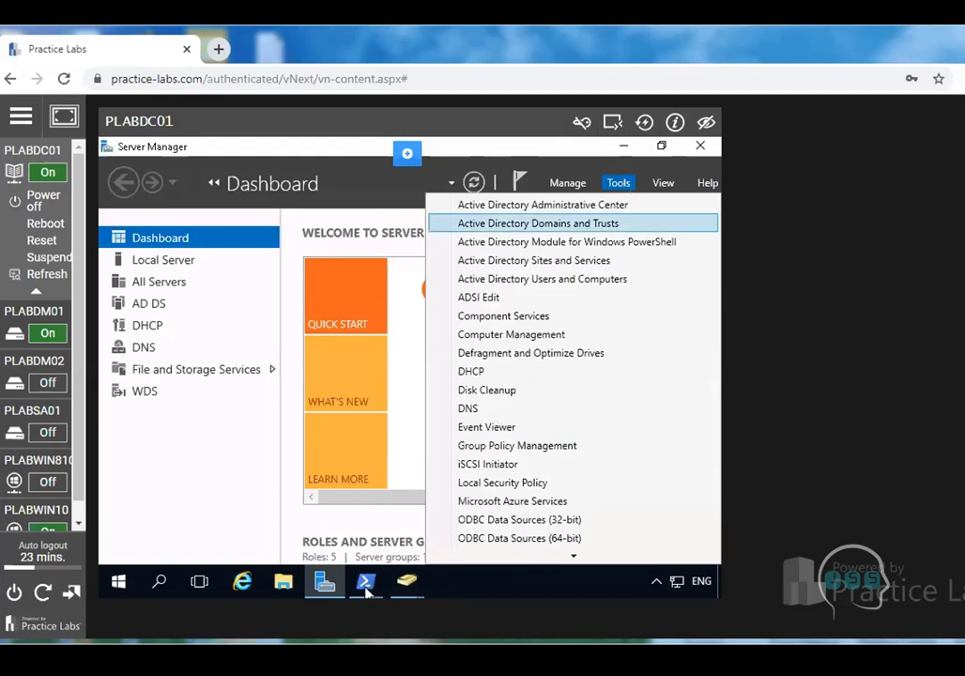
click(366, 582)
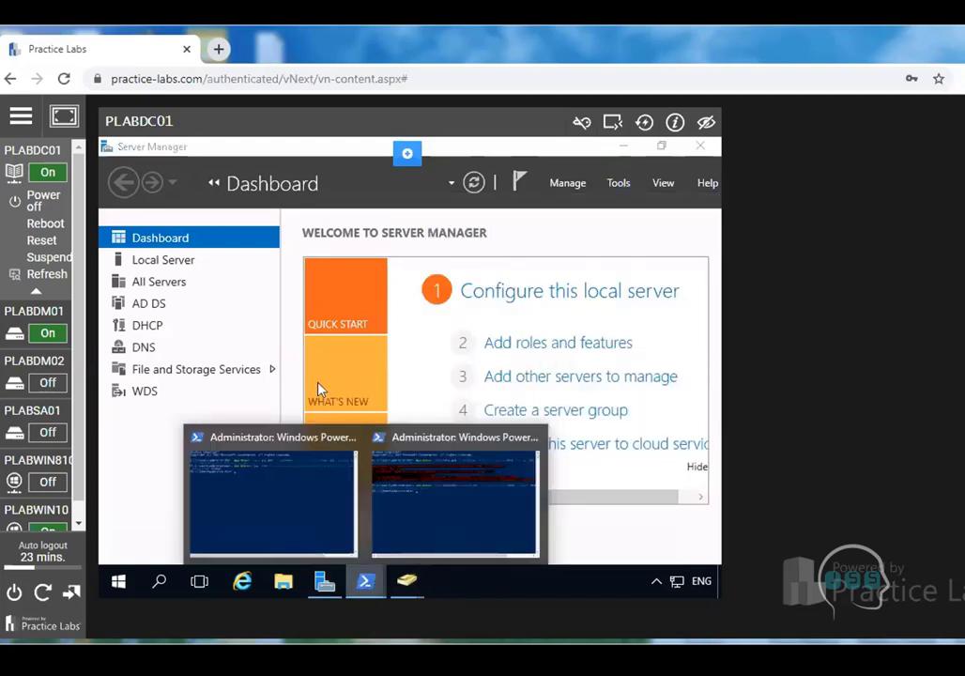
click(434, 463)
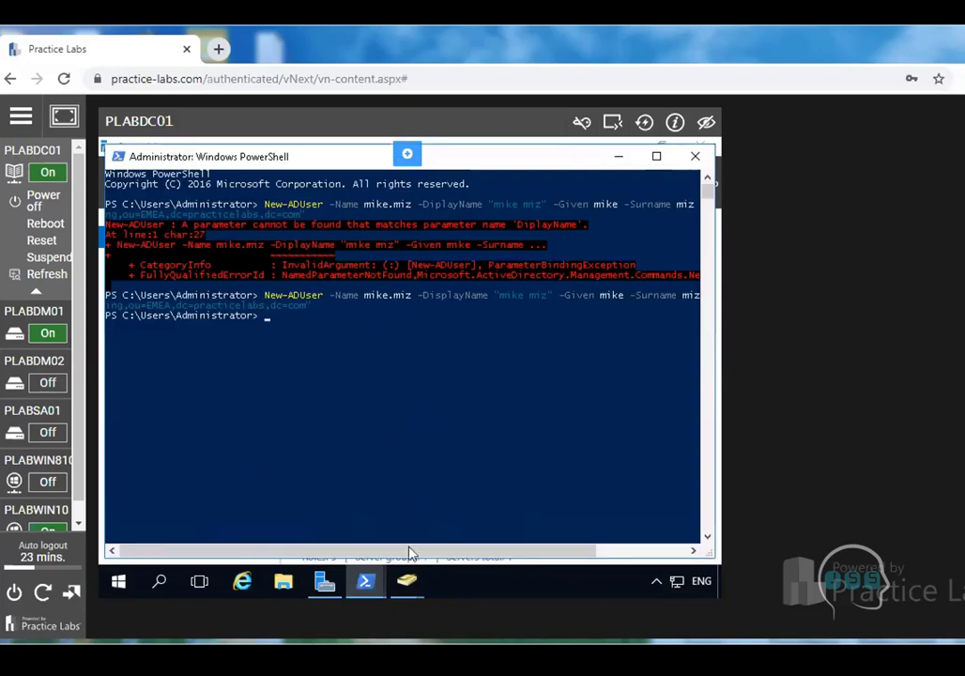
click(321, 338)
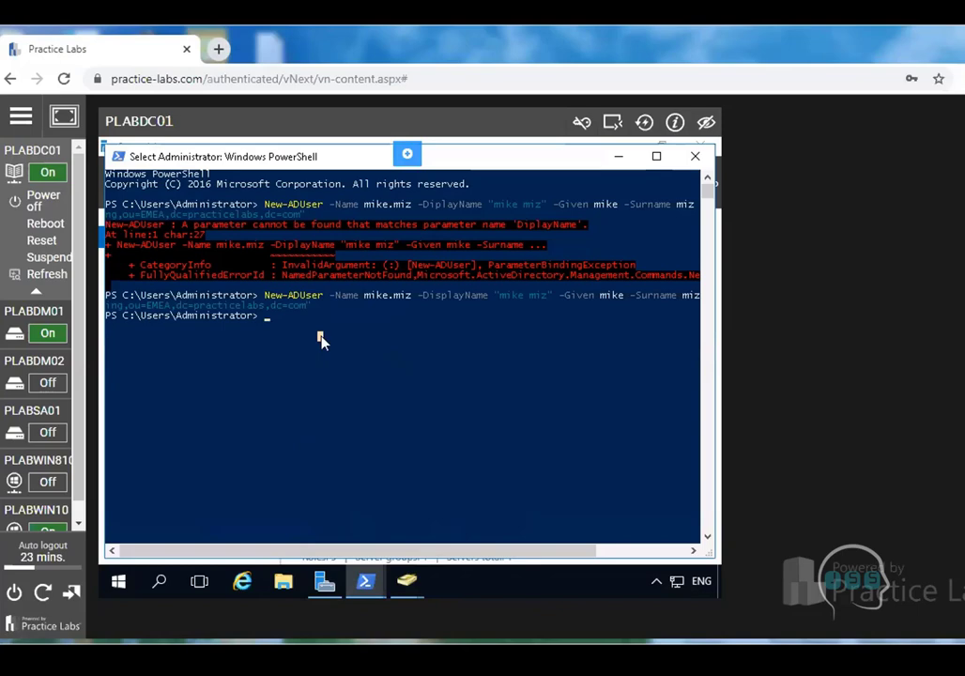
text(Set)
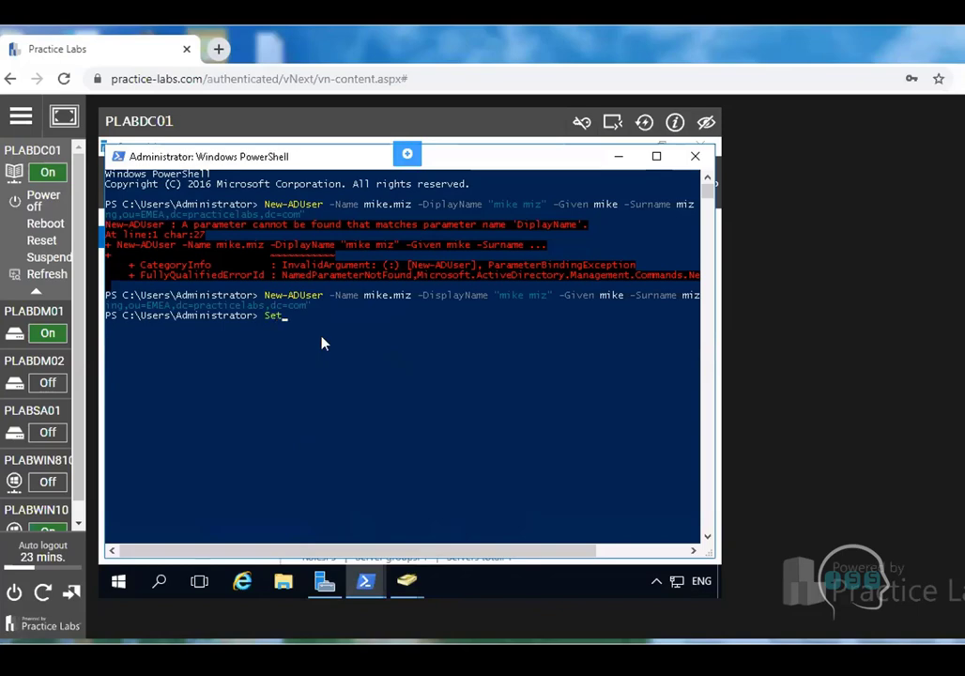
text(-)
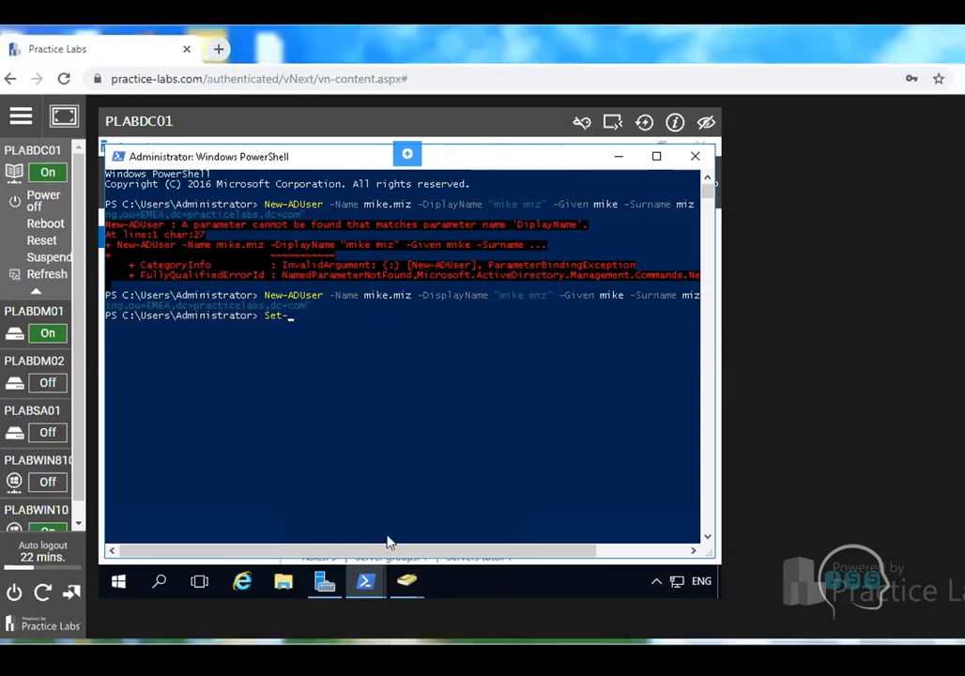
click(645, 123)
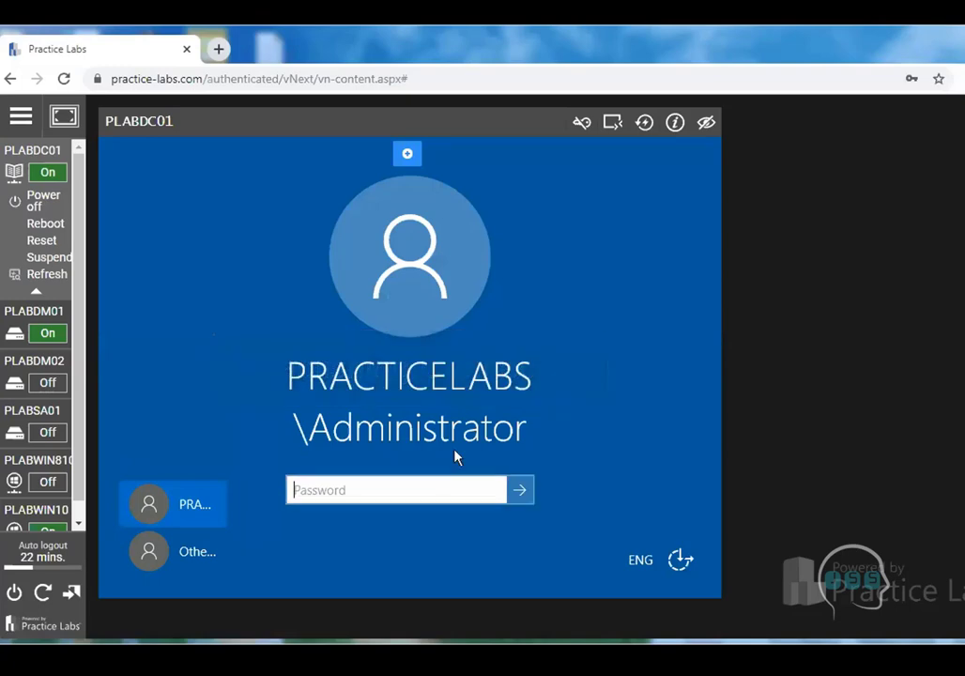
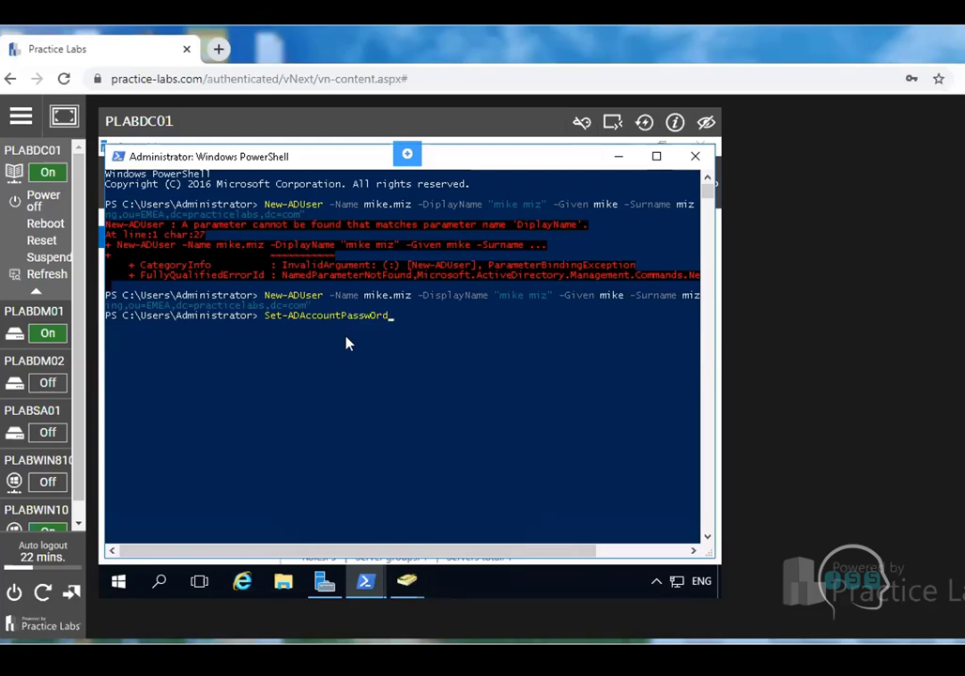
key(BackSpace)
key(BackSpace)
key(BackSpace)
key(BackSpace)
key(BackSpace)
key(Return)
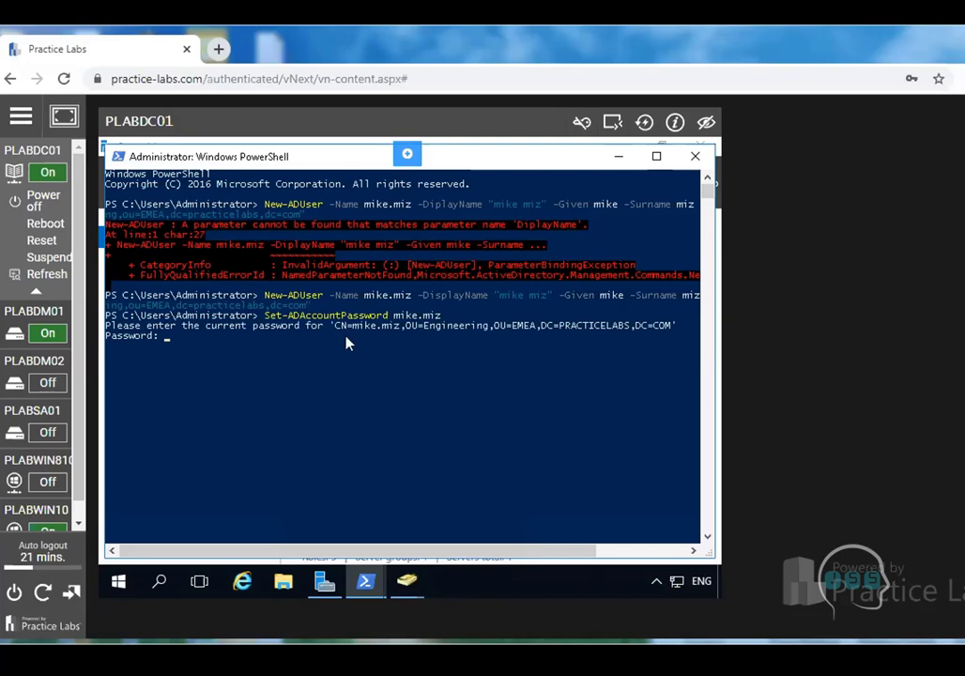
key(Return)
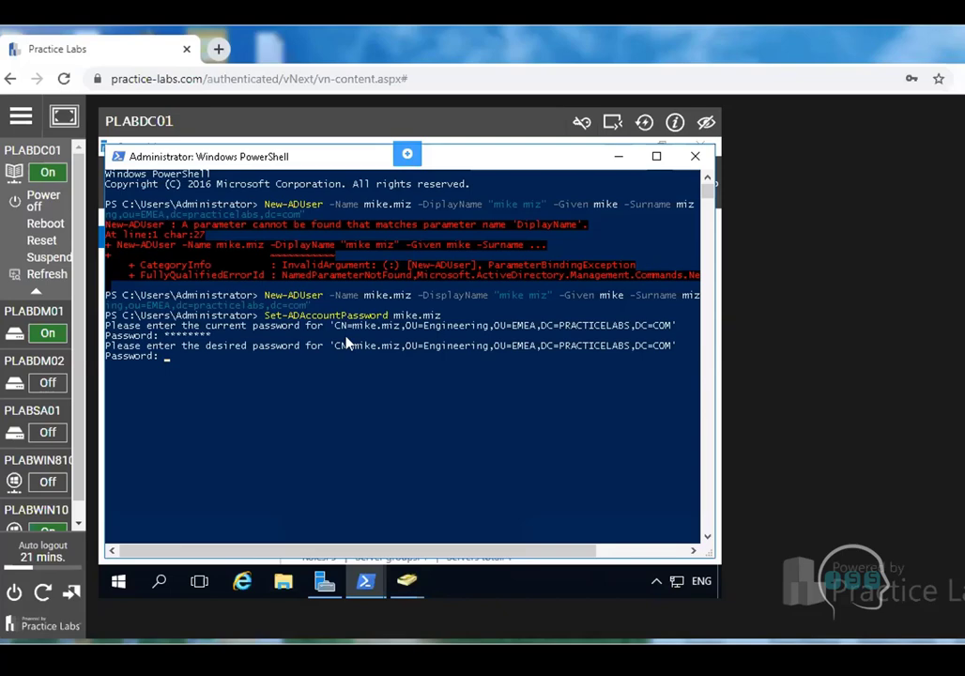
key(Return)
key(Return)
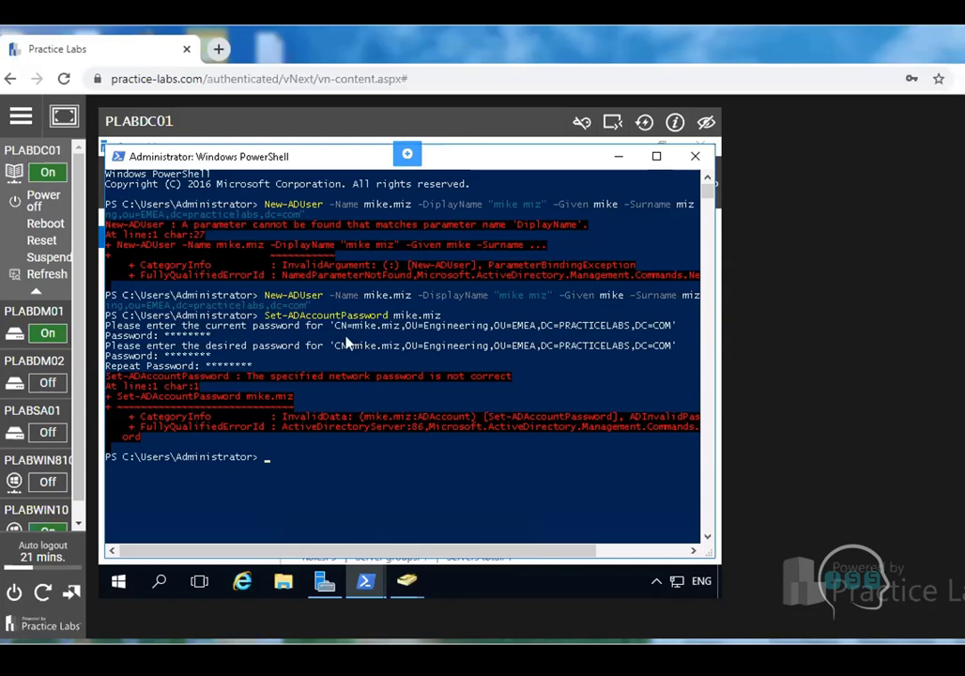
key(Up)
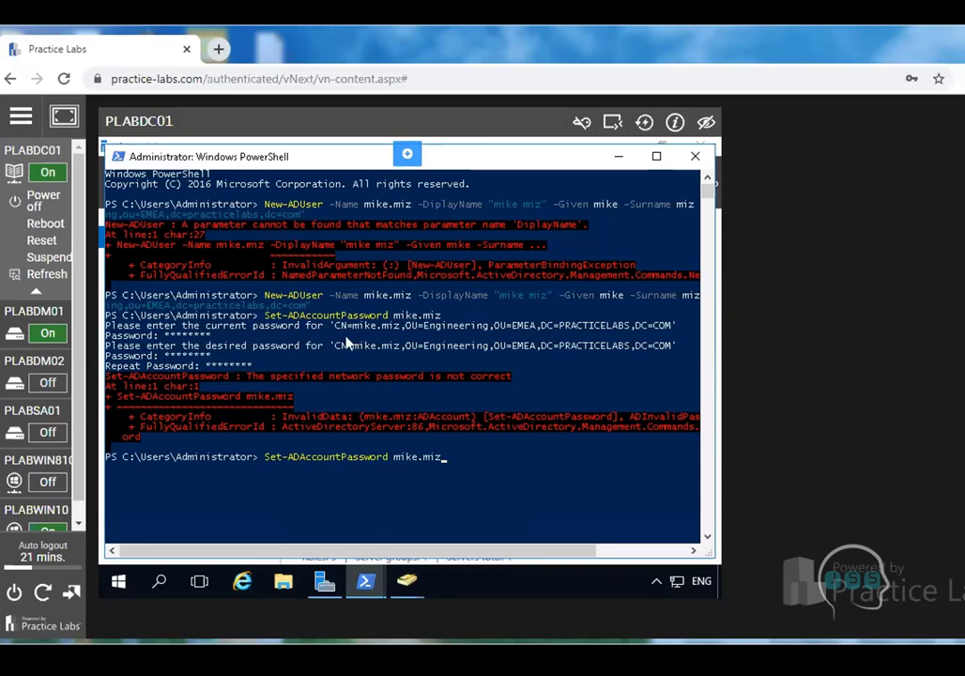
key(Return)
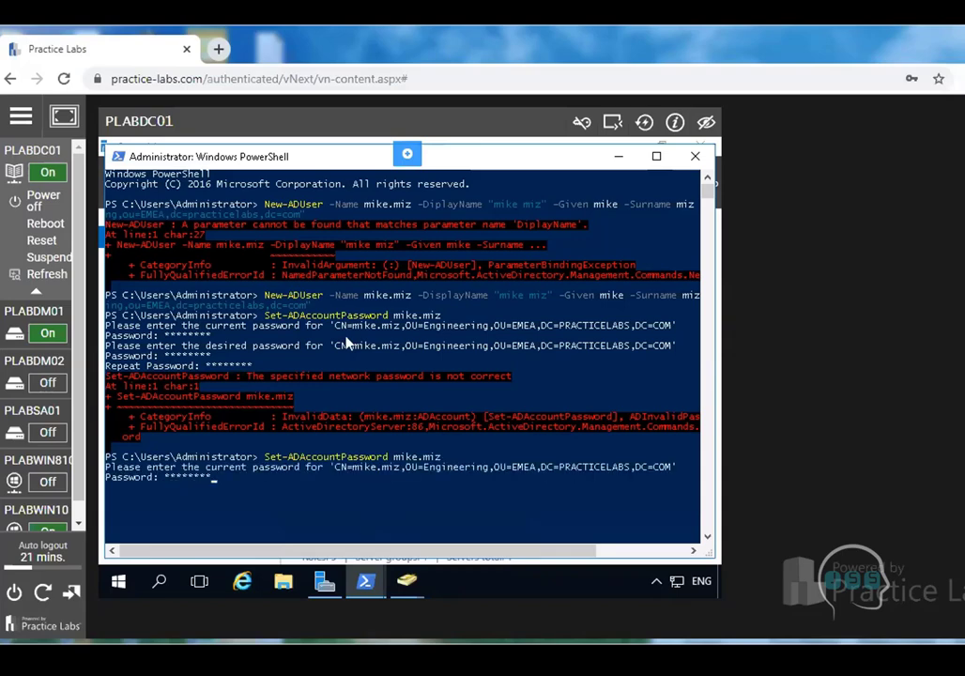
key(Return)
key(Return)
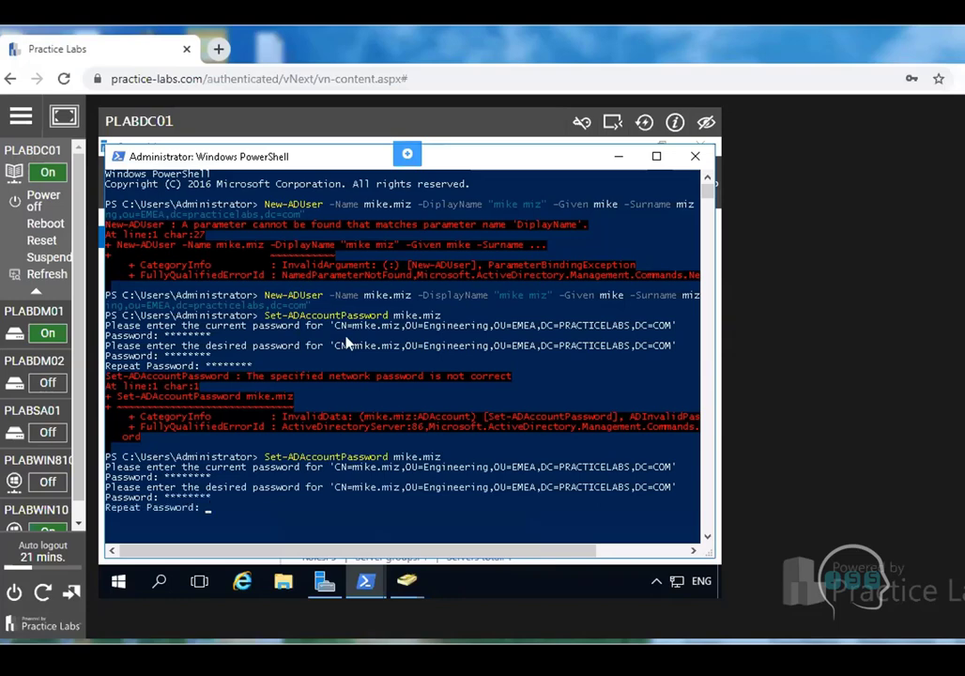
key(Return)
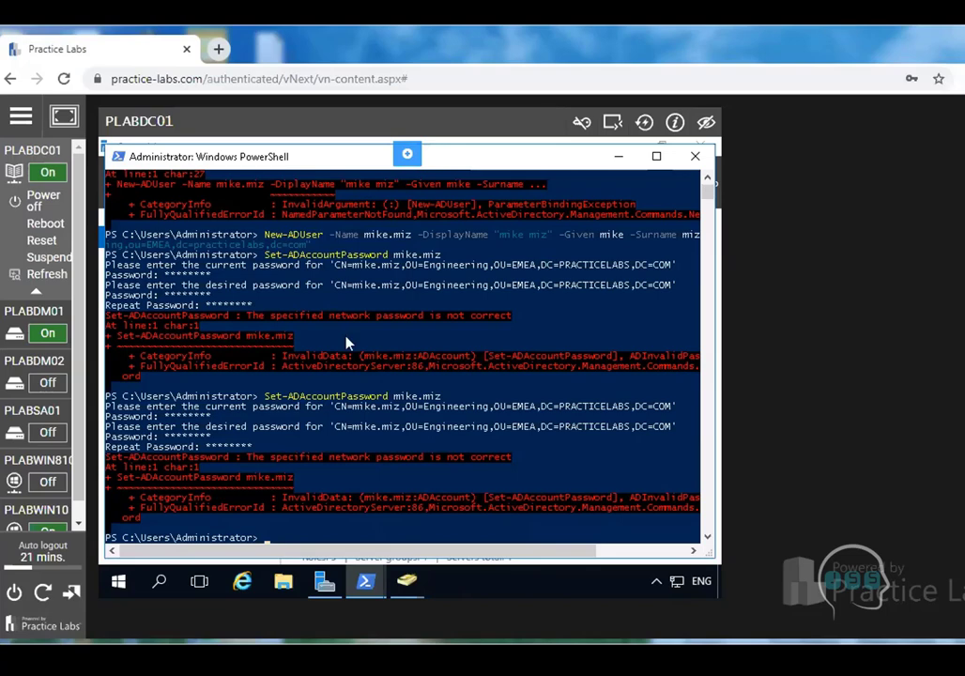
key(Up)
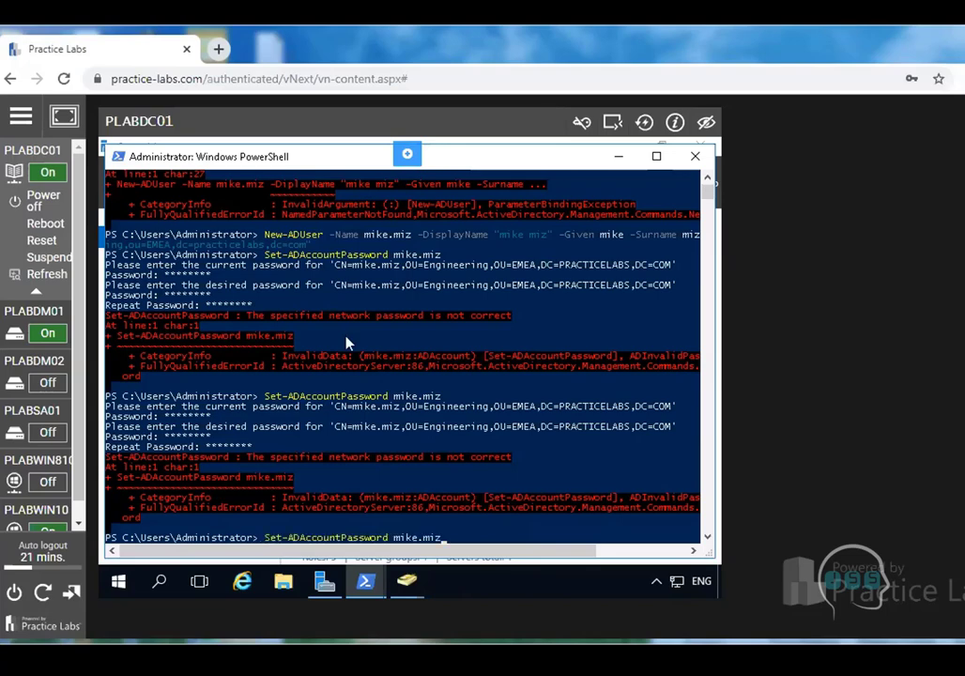
key(Return)
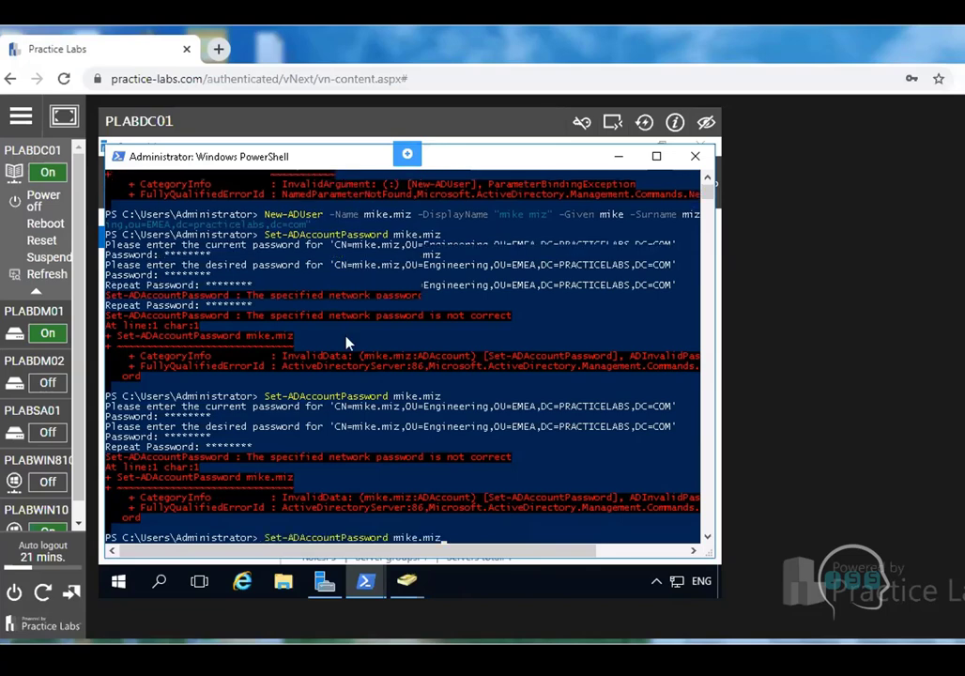
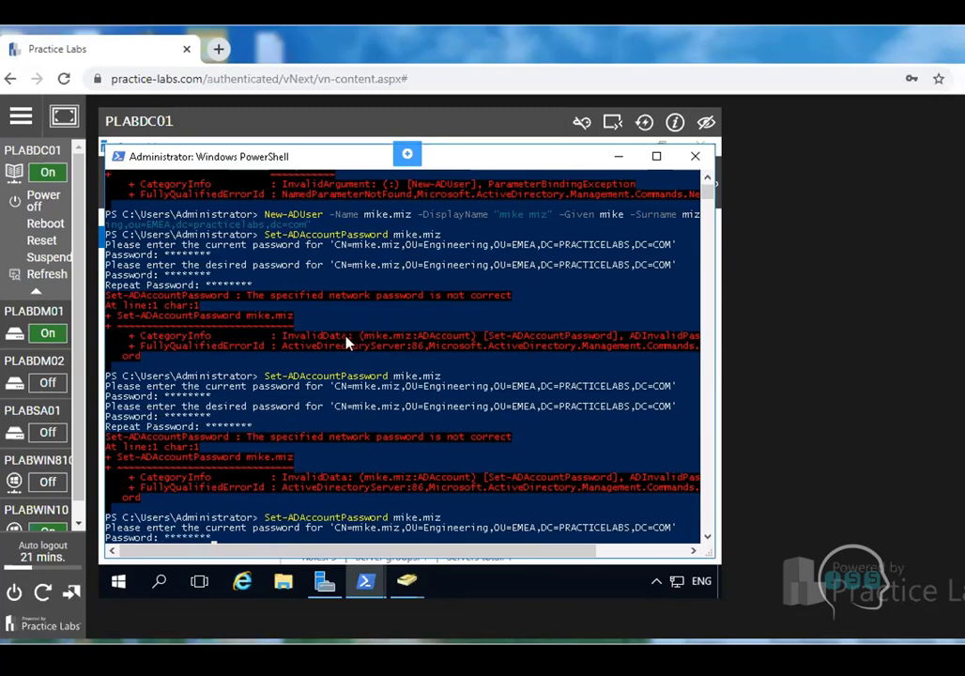
key(Return)
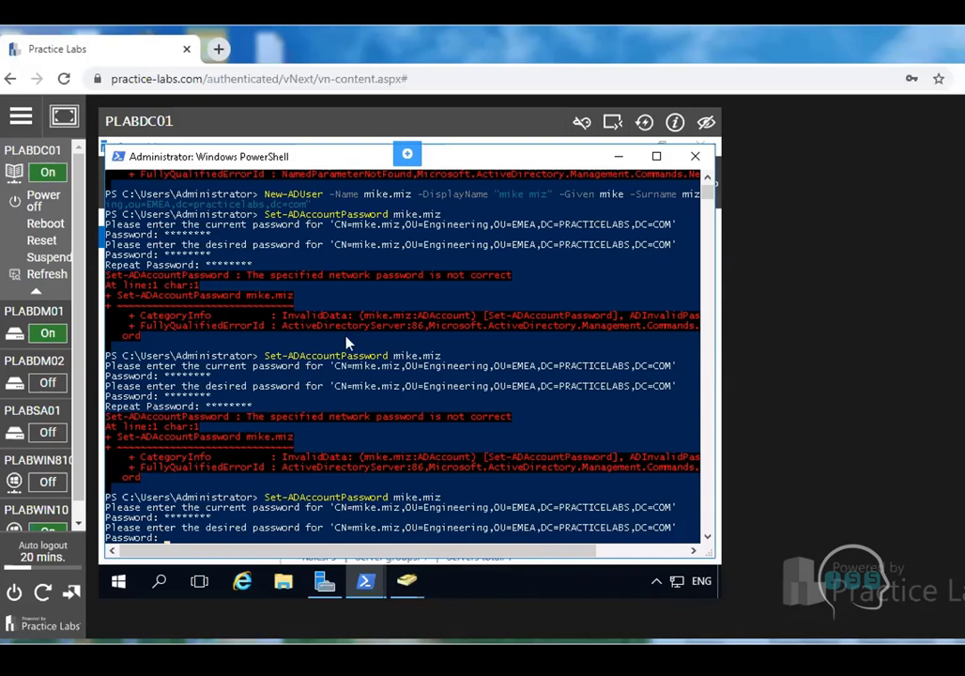
key(Return)
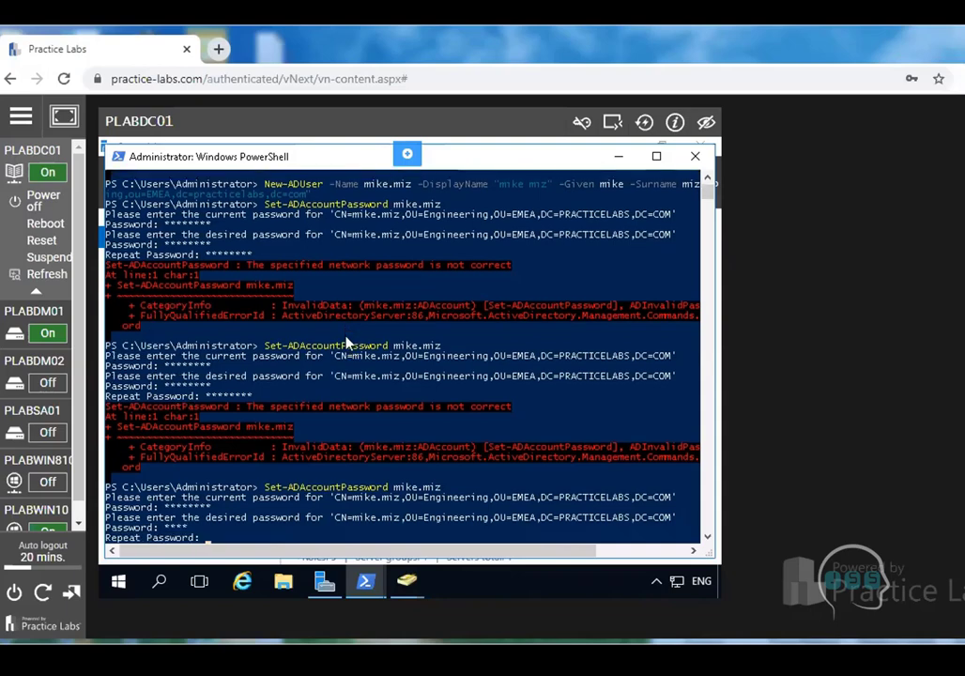
key(Return)
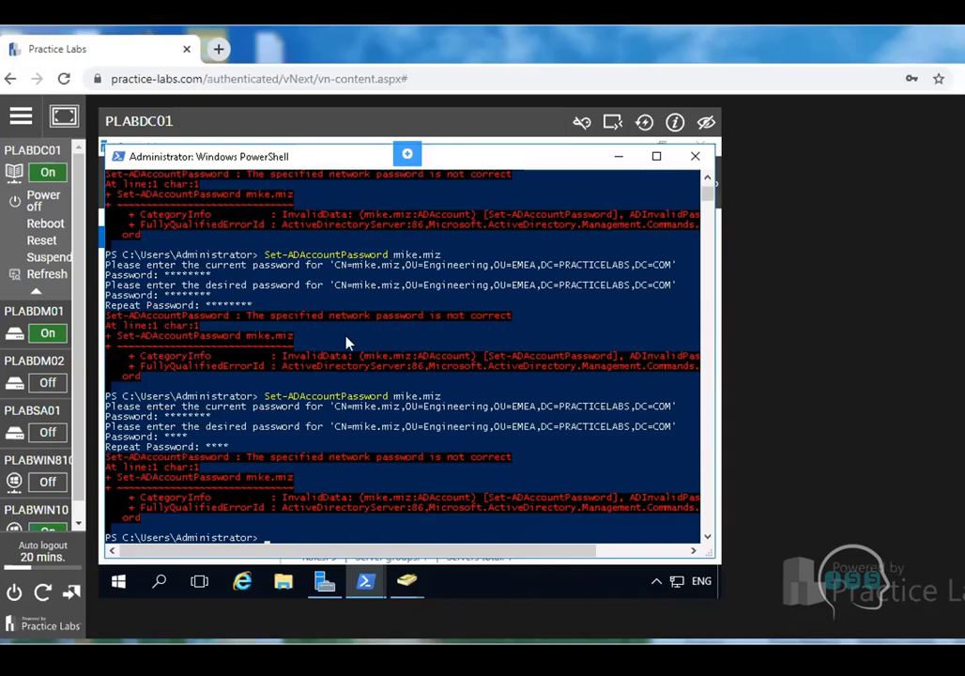
Retry the reset again with a longer new password, which also fails.
key(Up)
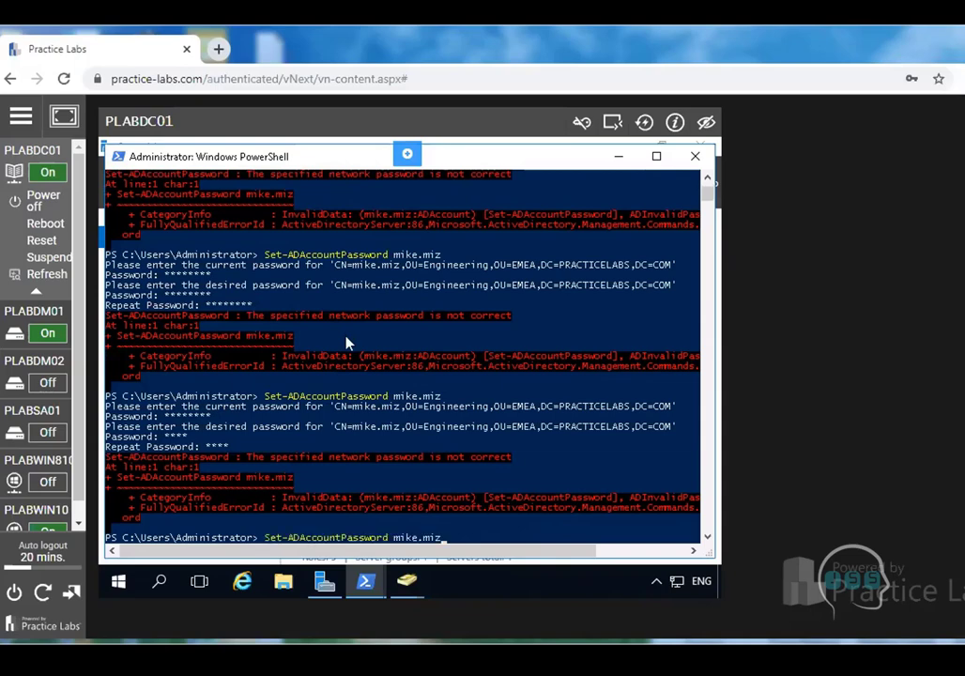
key(Return)
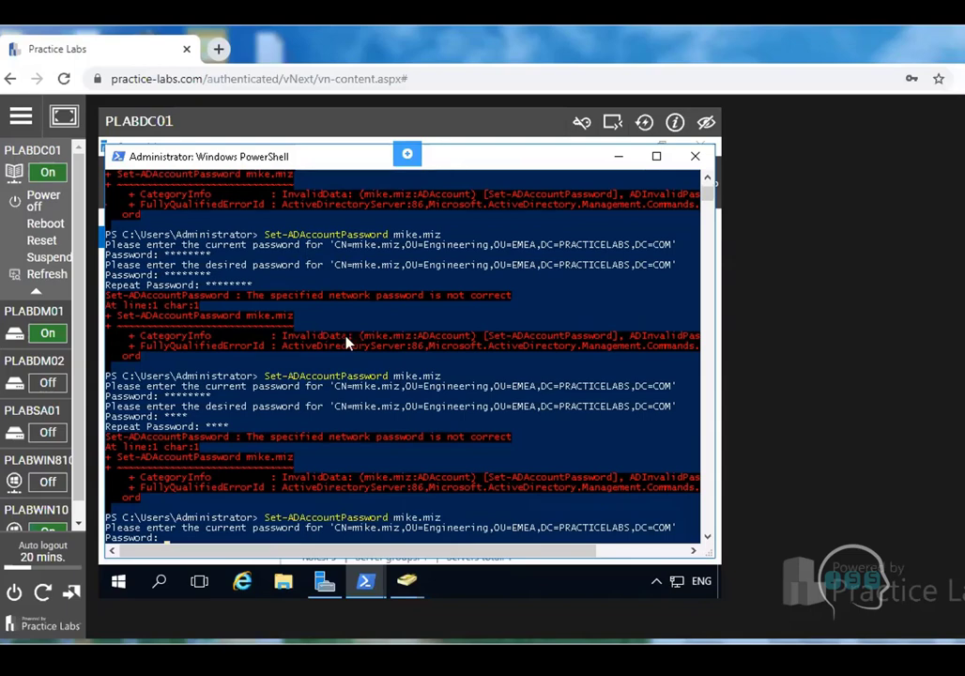
key(Return)
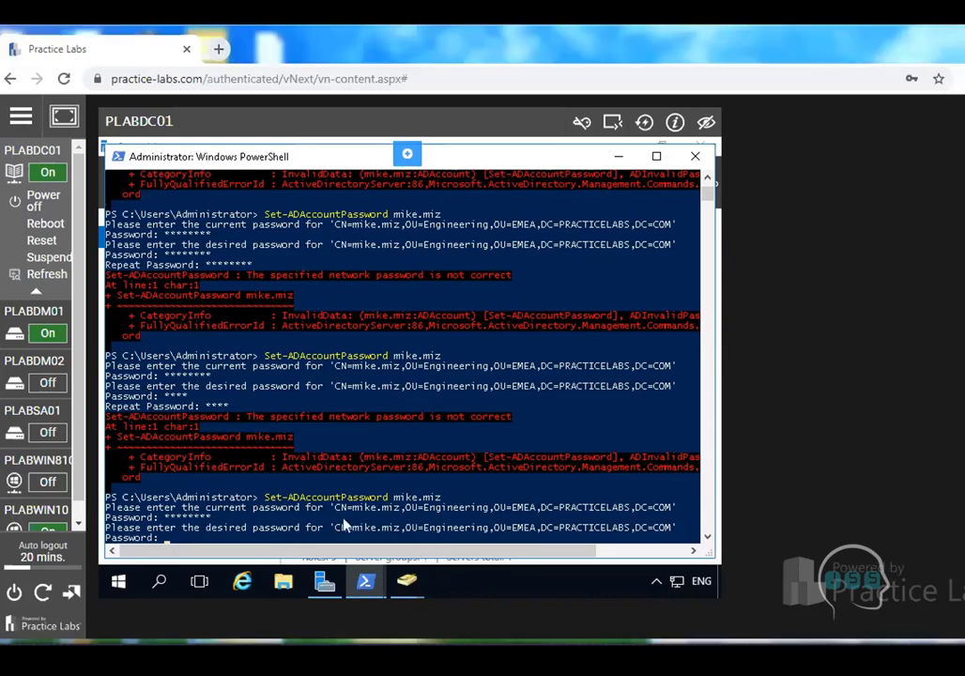
click(241, 531)
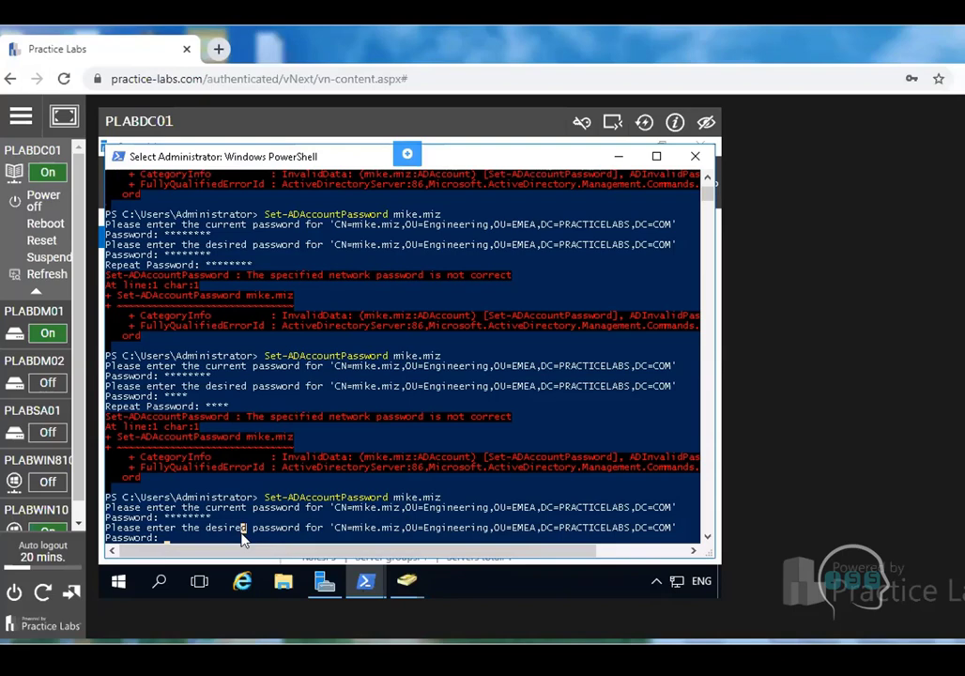
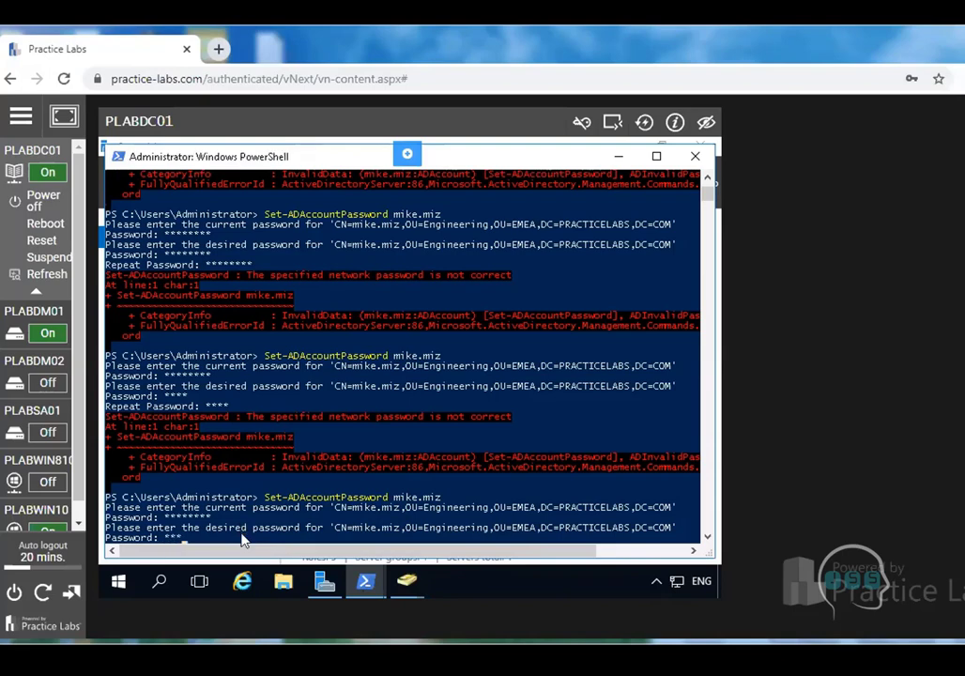
key(Return)
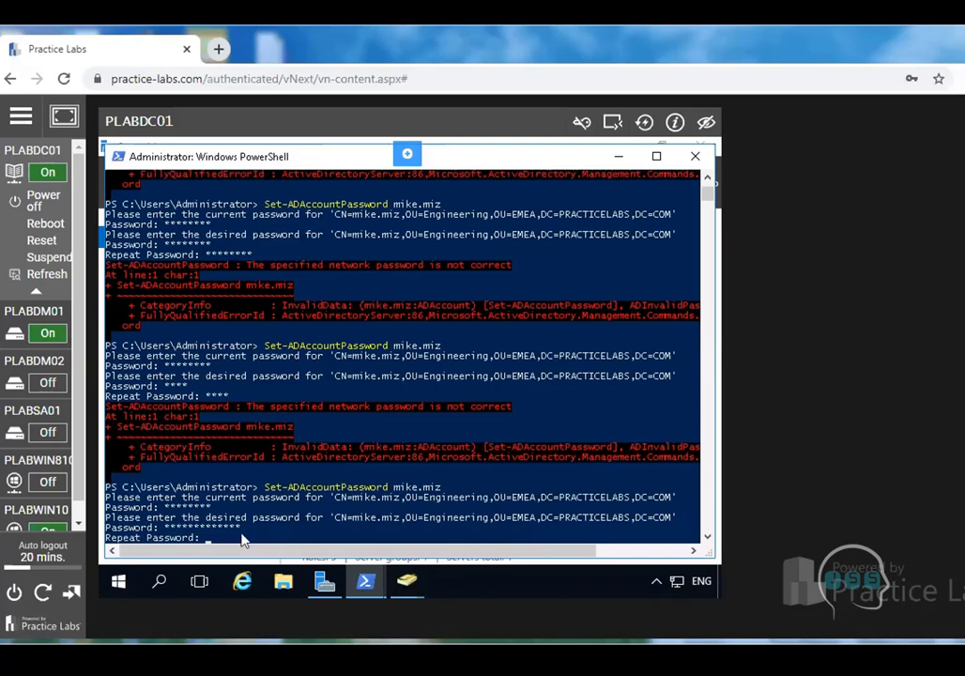
key(Return)
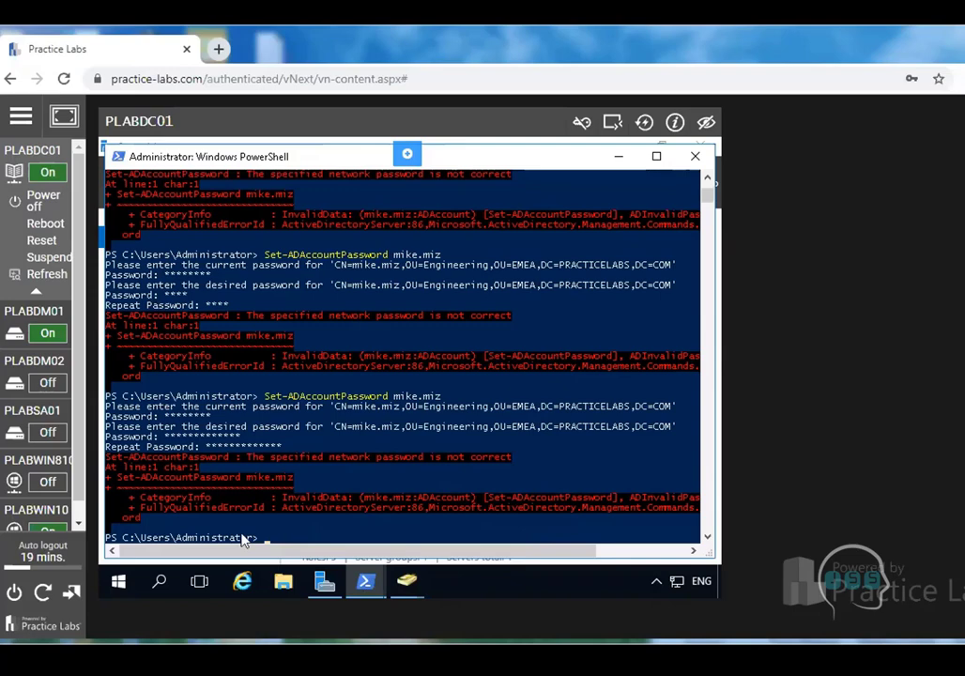
key(Up)
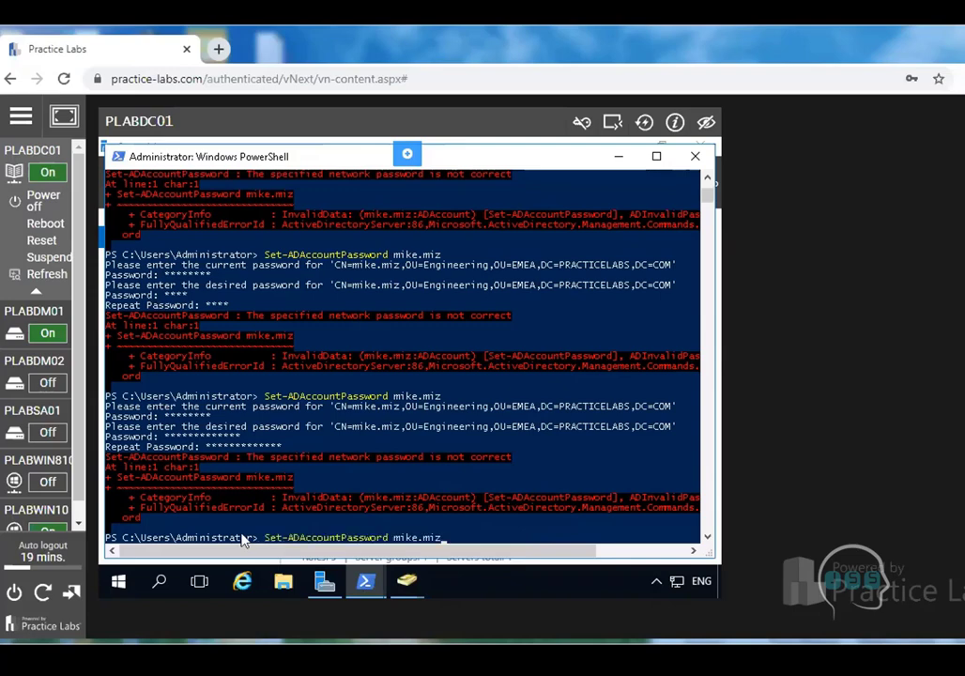
key(BackSpace)
key(BackSpace)
text(iz)
key(Return)
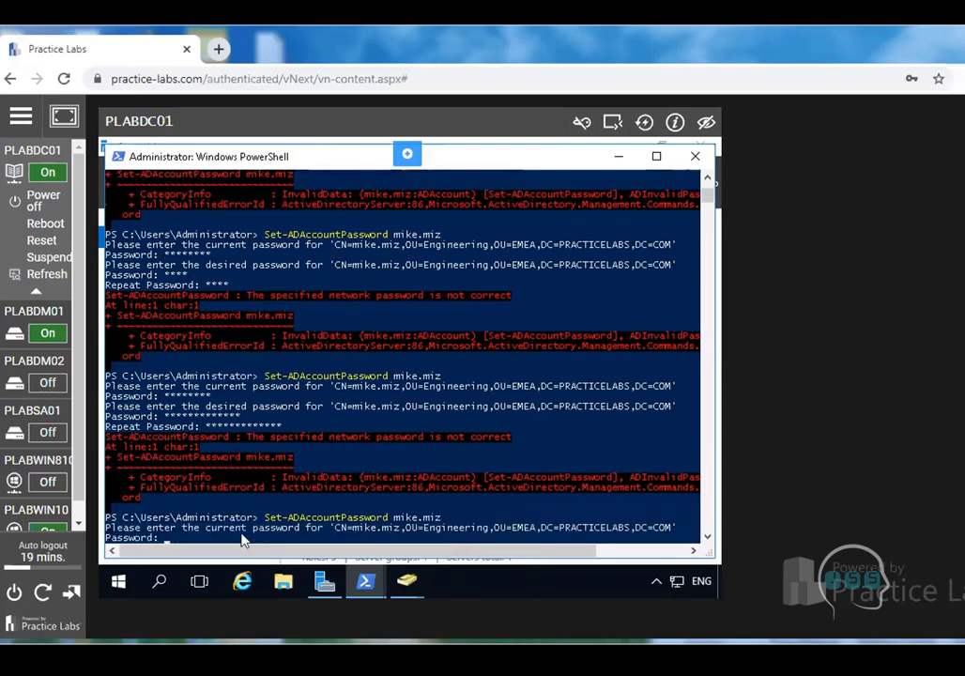
text(********)
key(Return)
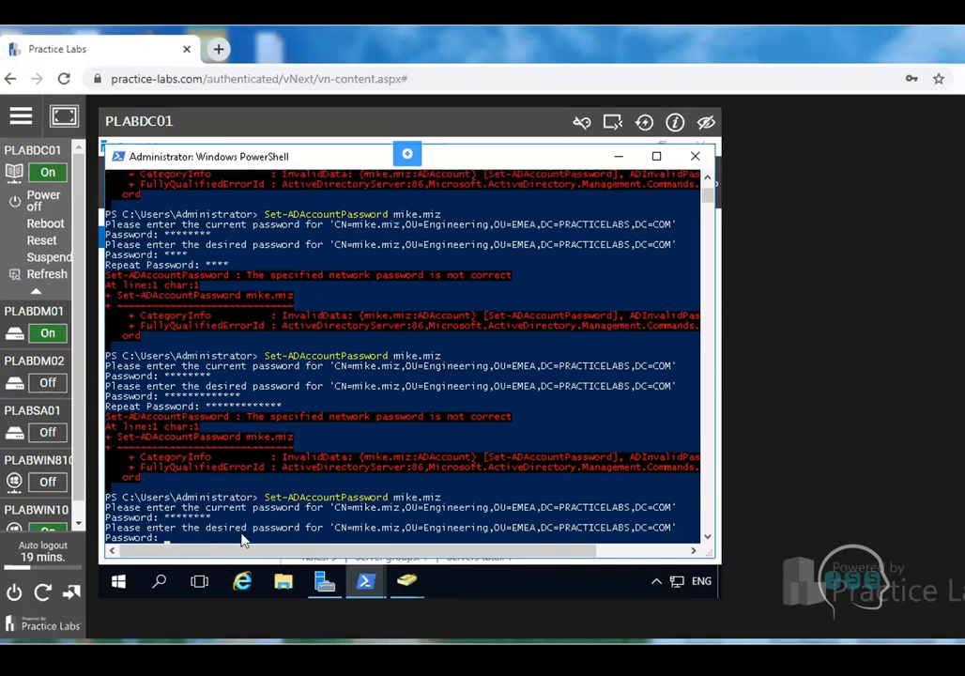
text(**********)
key(Return)
text(******)
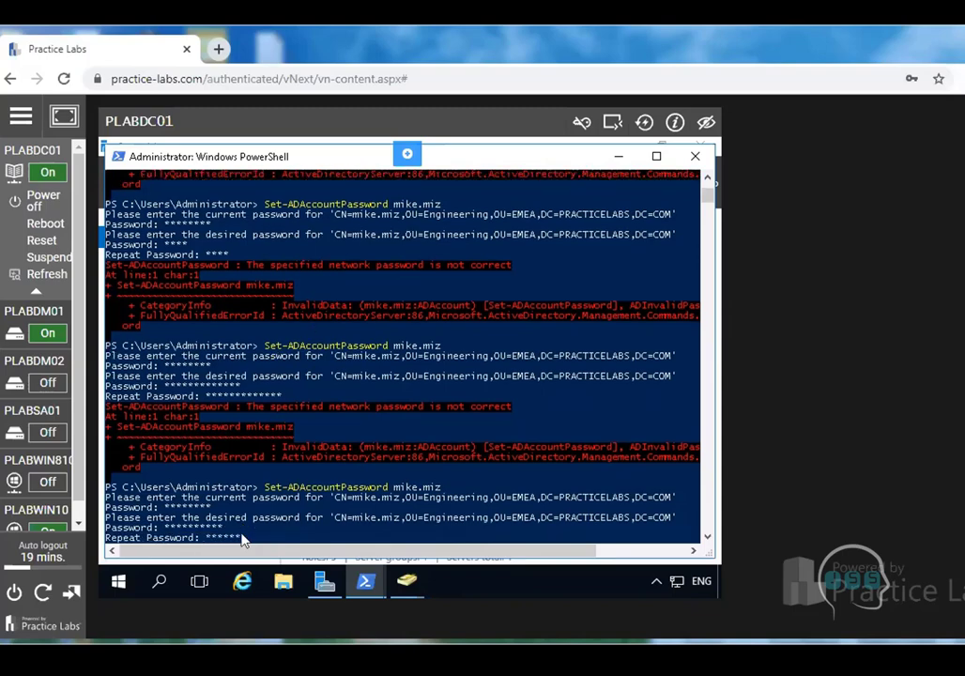
text(**)
key(Return)
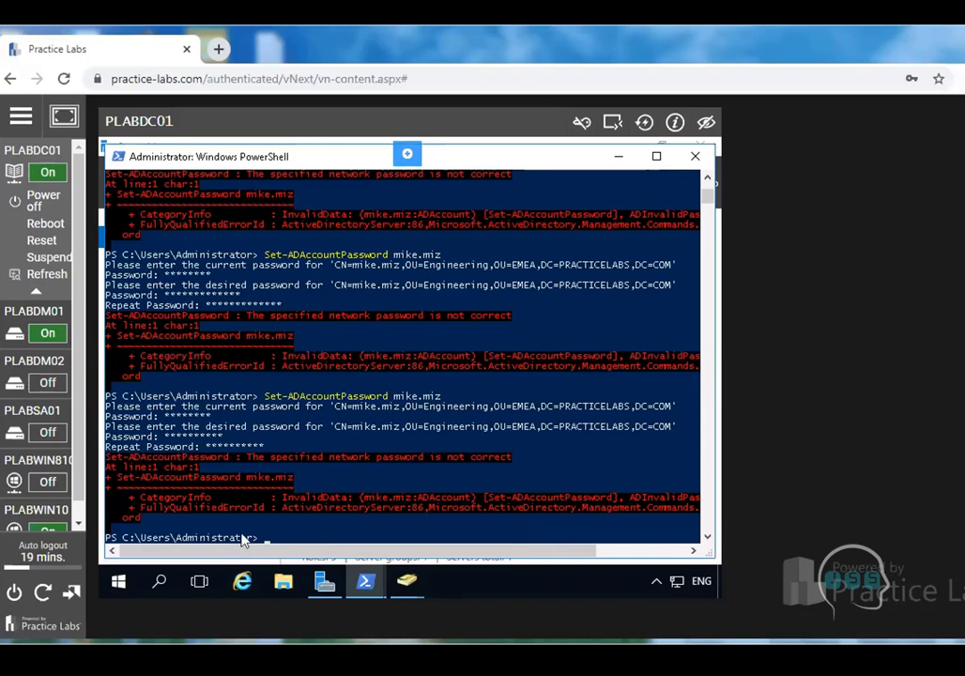
text(Enable-ADAccount)
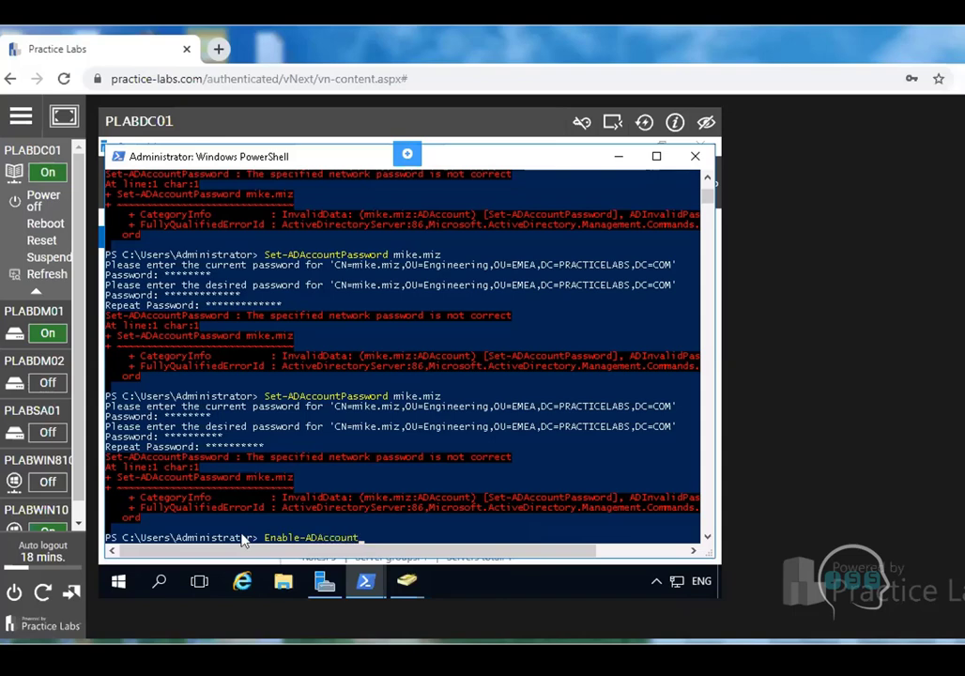
key(Return)
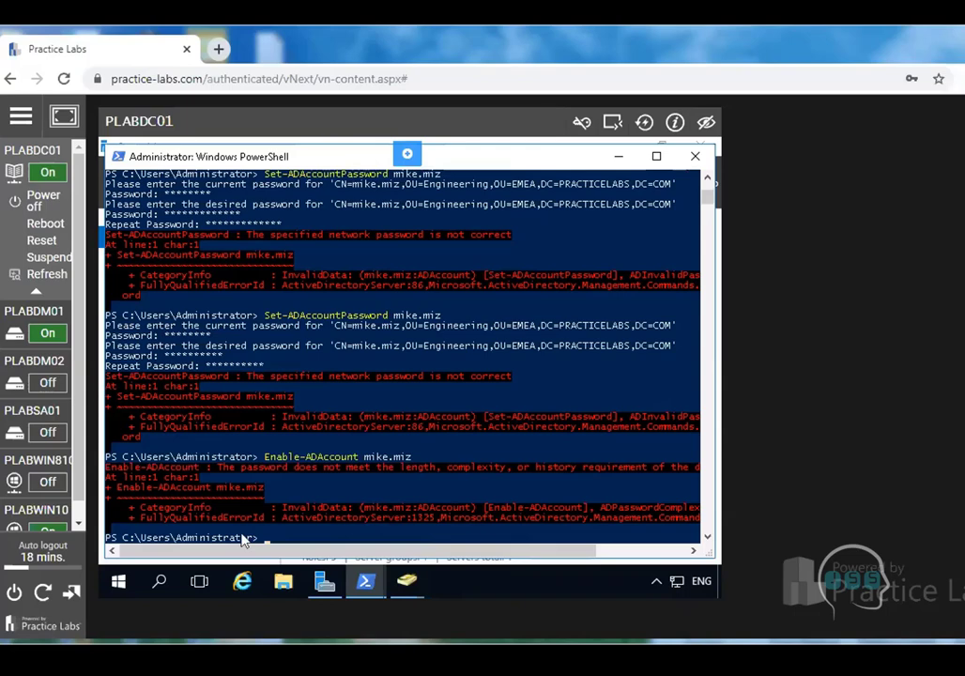
key(Up)
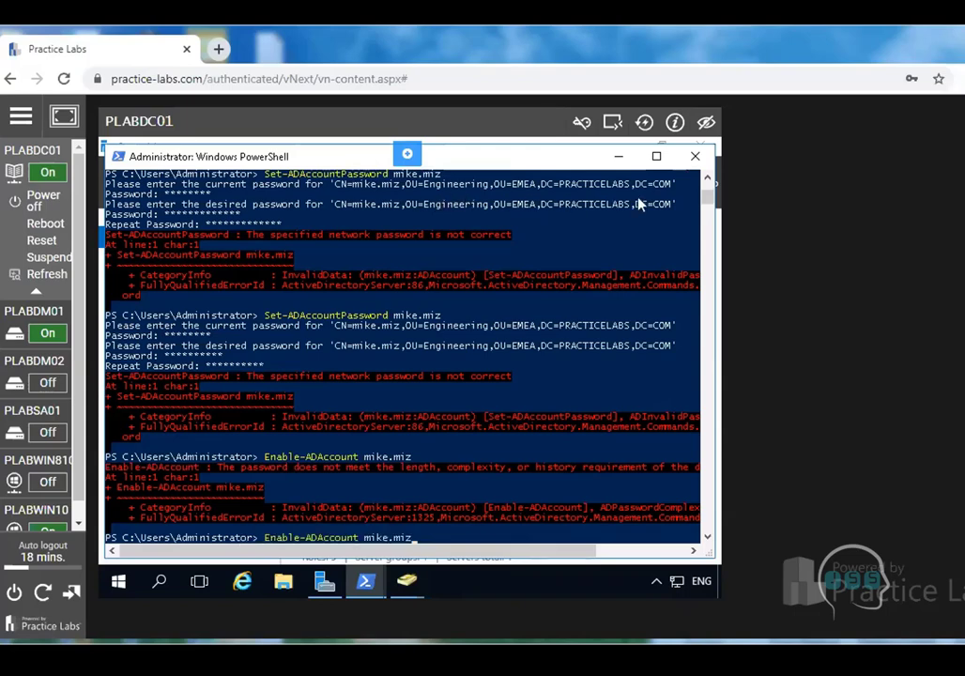
click(709, 180)
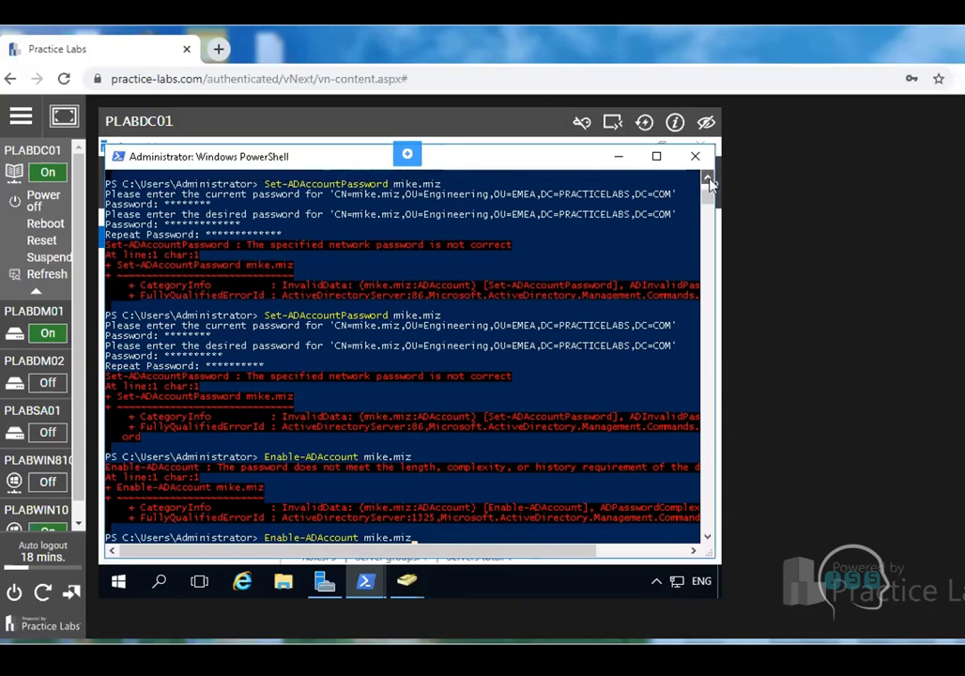
click(710, 541)
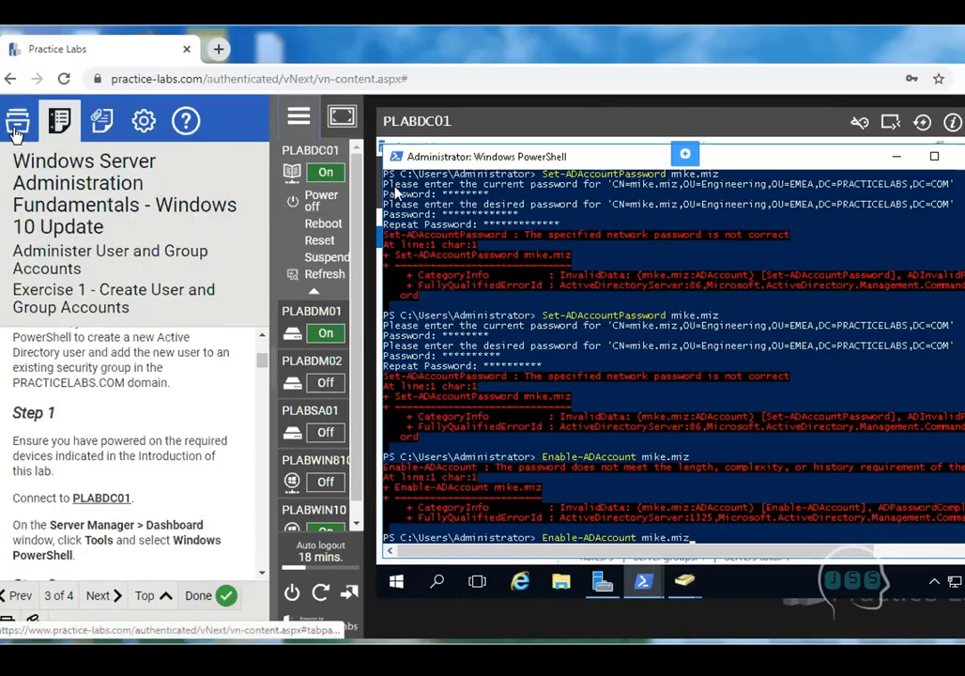
click(300, 116)
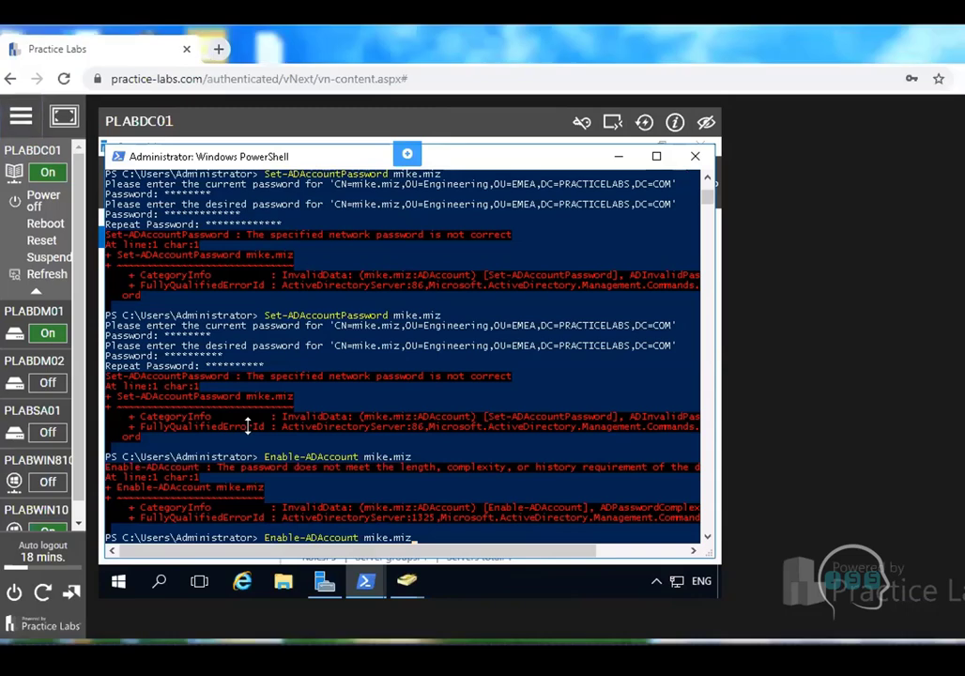
click(438, 537)
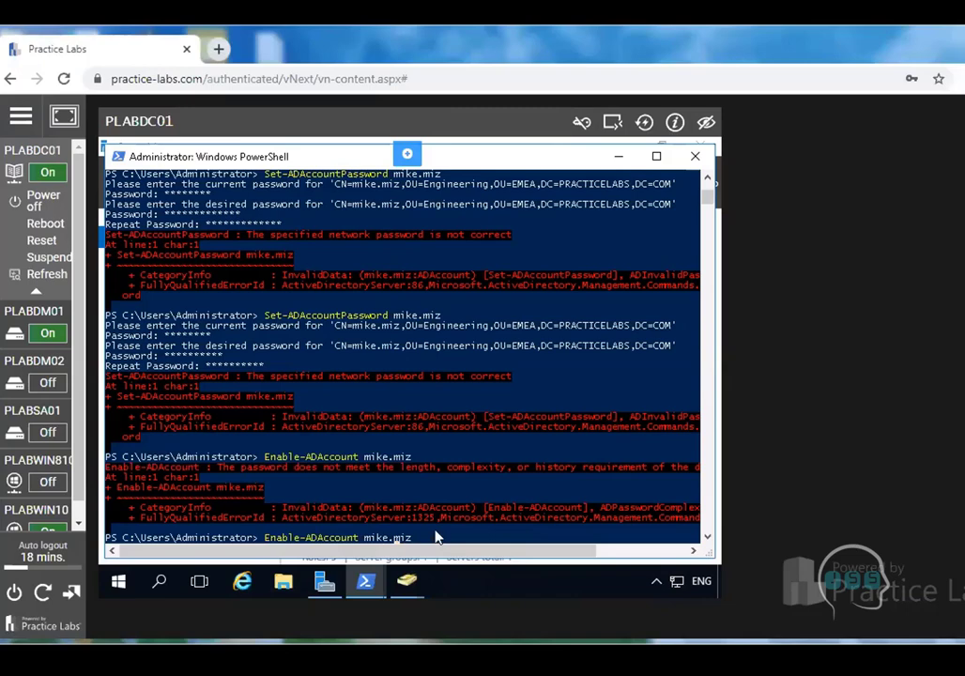
key(End)
key(Return)
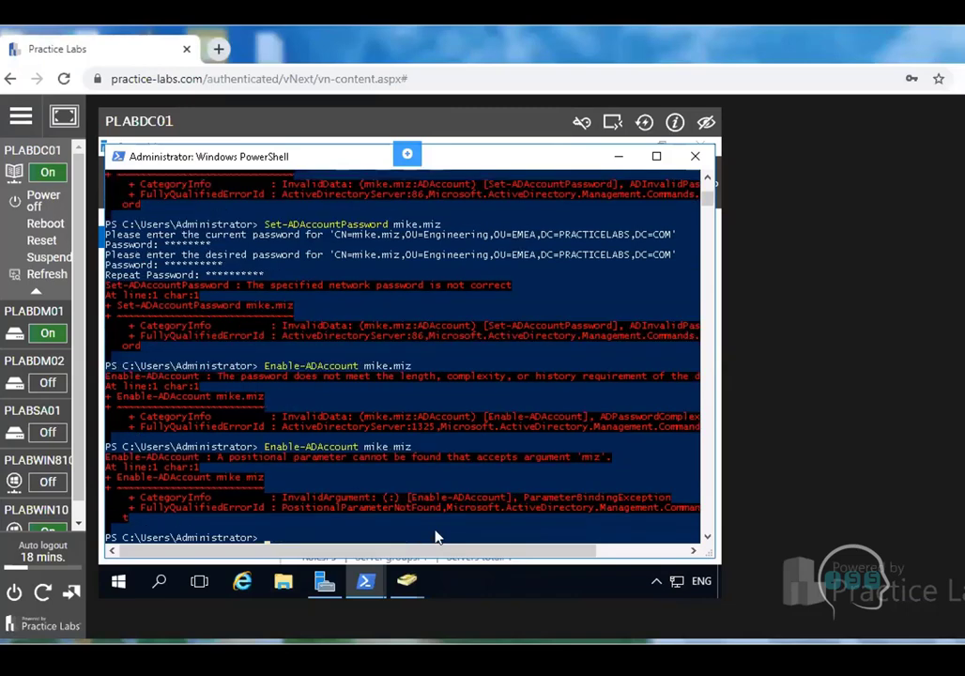
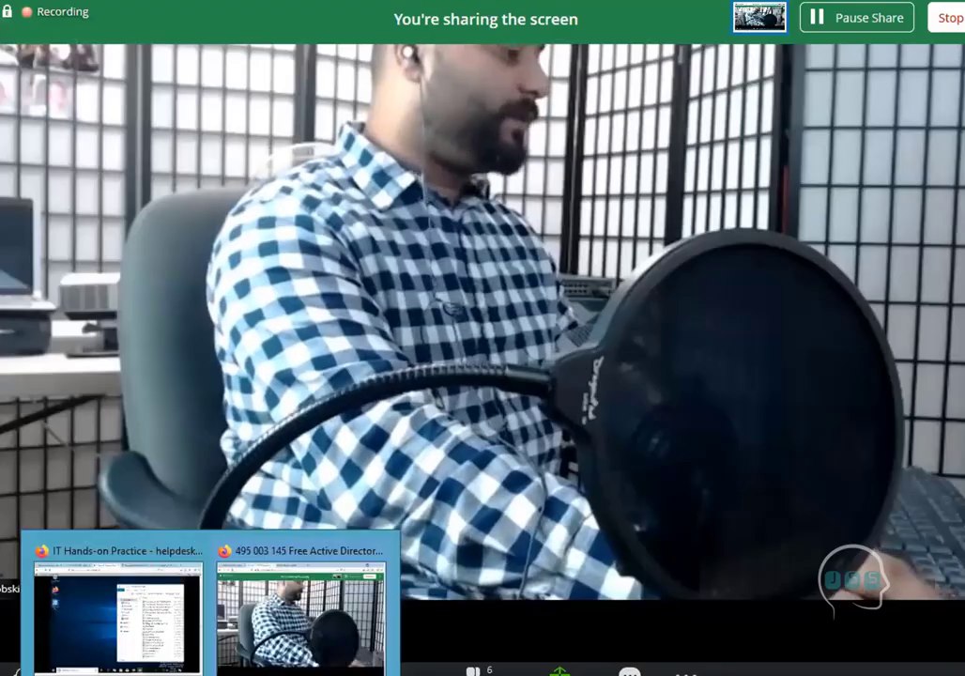
Bring the IT Hands-on Practice remote desktop session forward in the Zoom share.
click(173, 646)
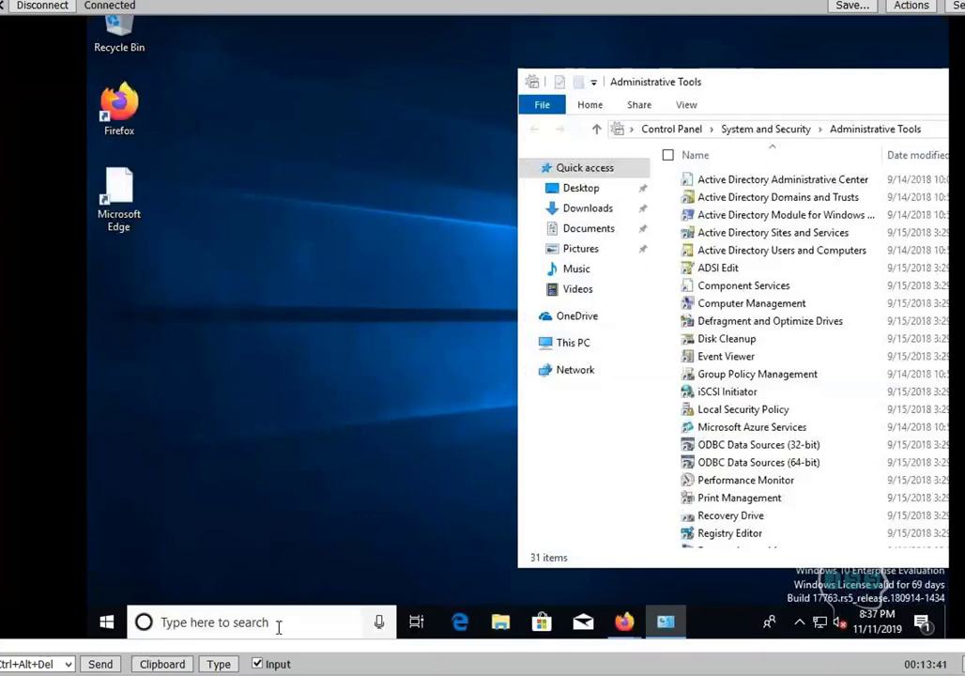
Search the Start menu for 'admini' and maximize the Administrative Tools window.
click(278, 622)
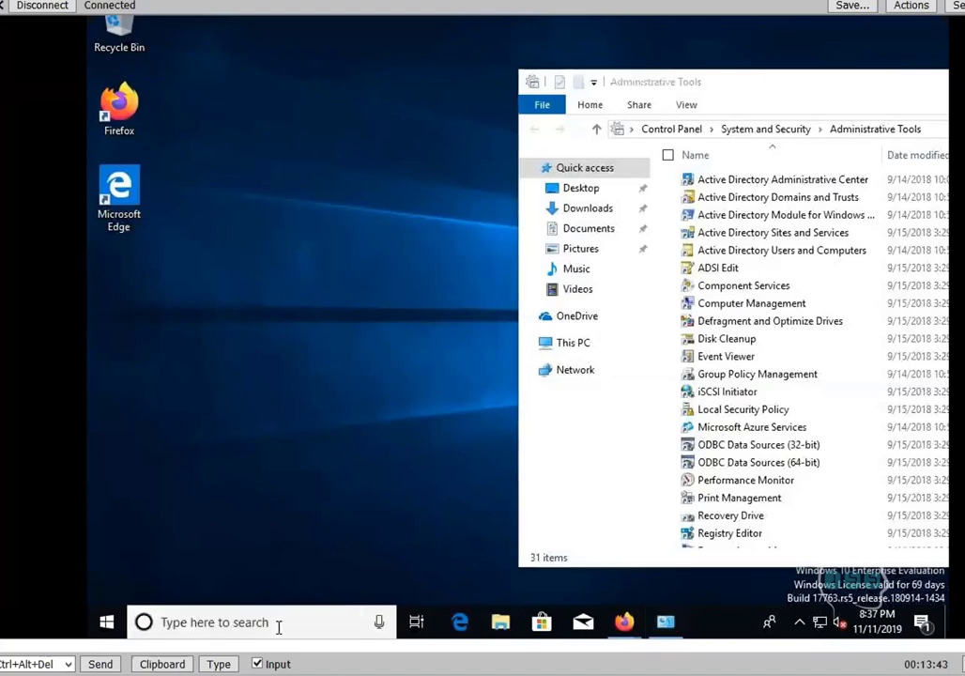
text(con)
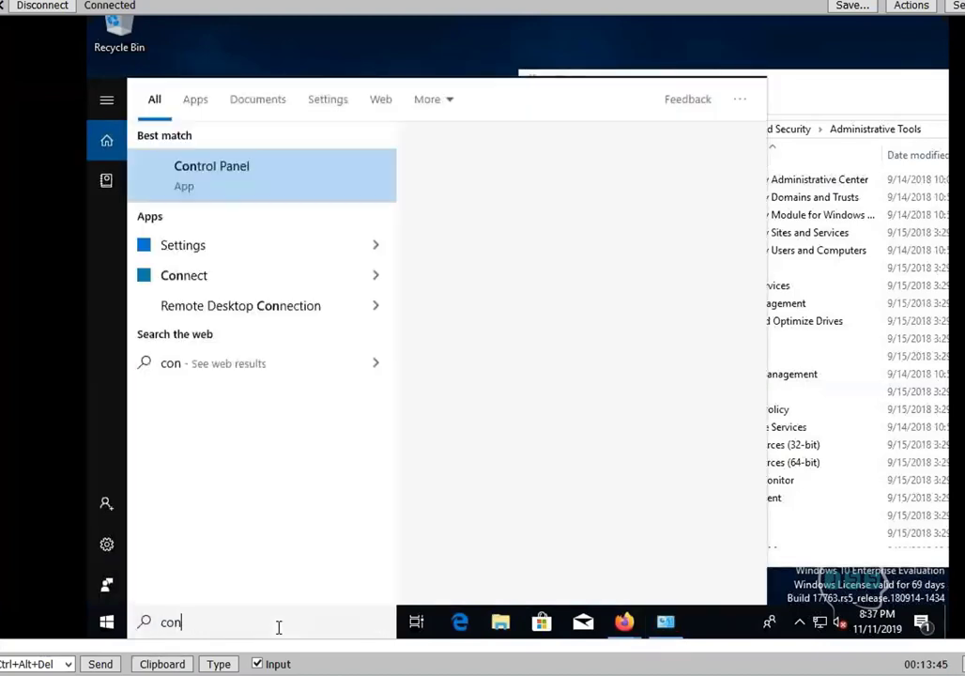
key(BackSpace)
key(BackSpace)
key(BackSpace)
text(admini)
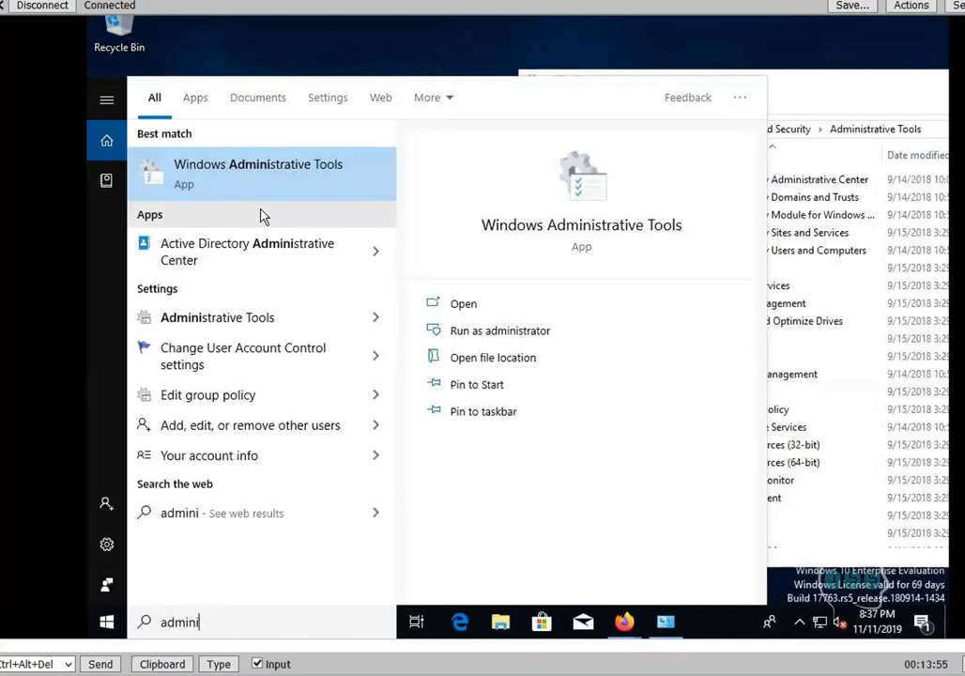
click(921, 92)
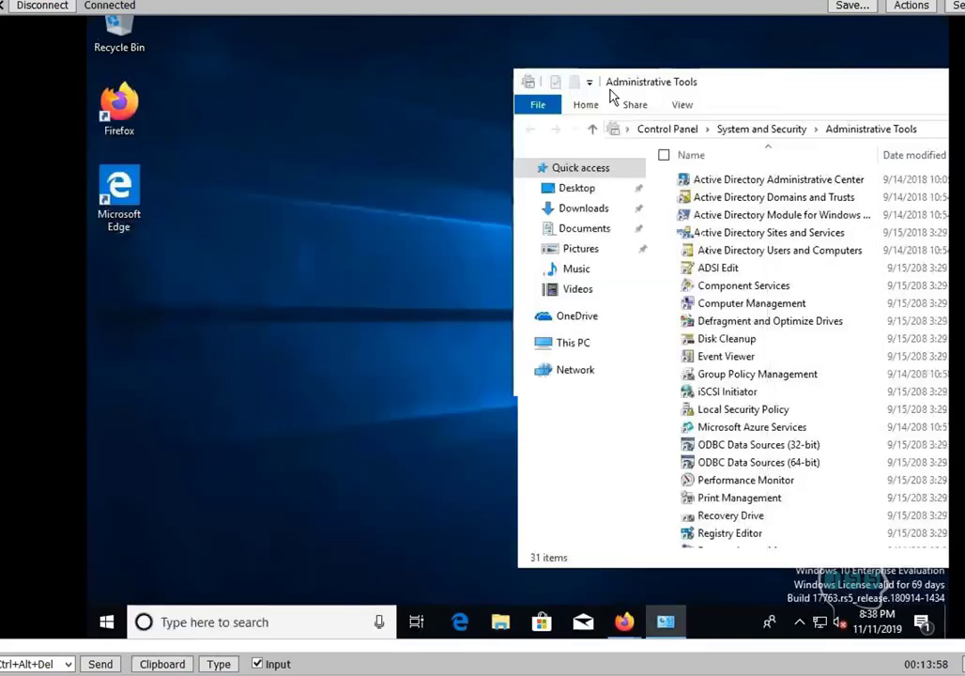
drag(613, 95, 272, 95)
click(776, 89)
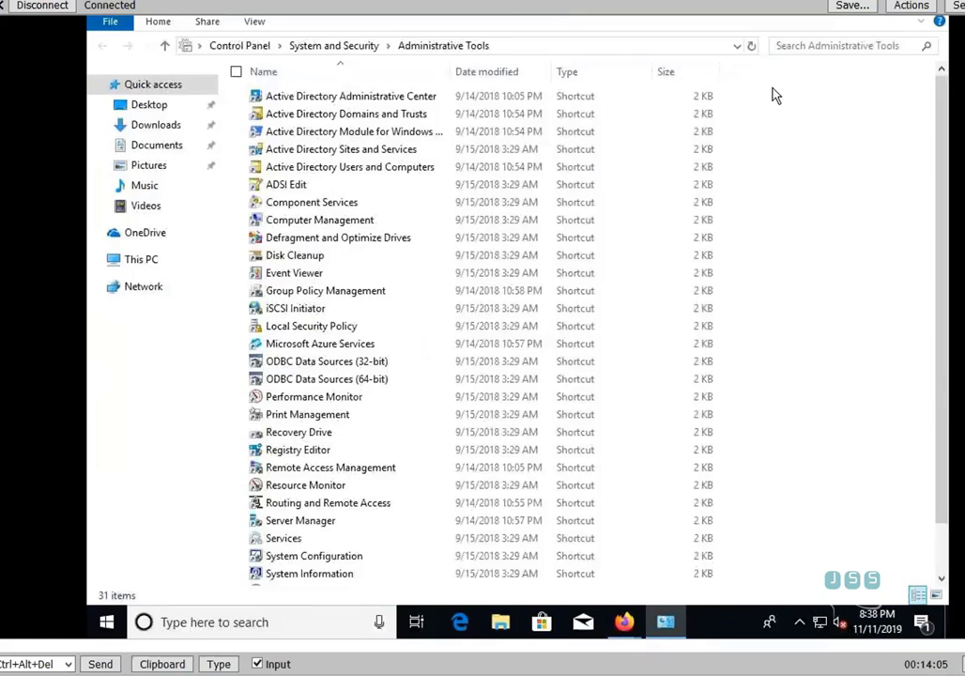
Launch Active Directory Users and Computers and maximize the console.
click(309, 177)
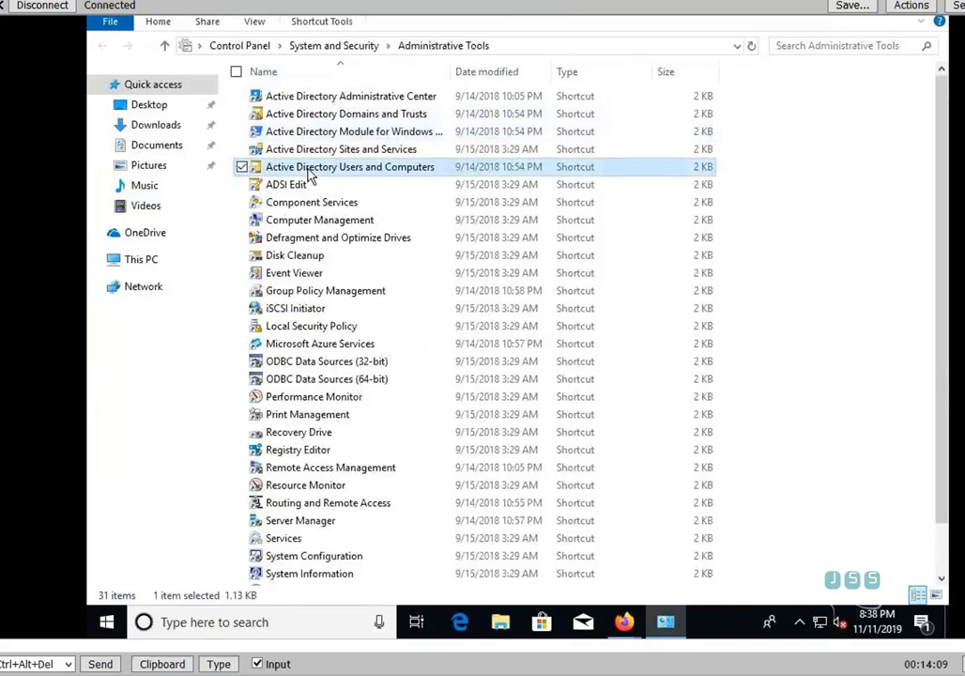
double_click(309, 176)
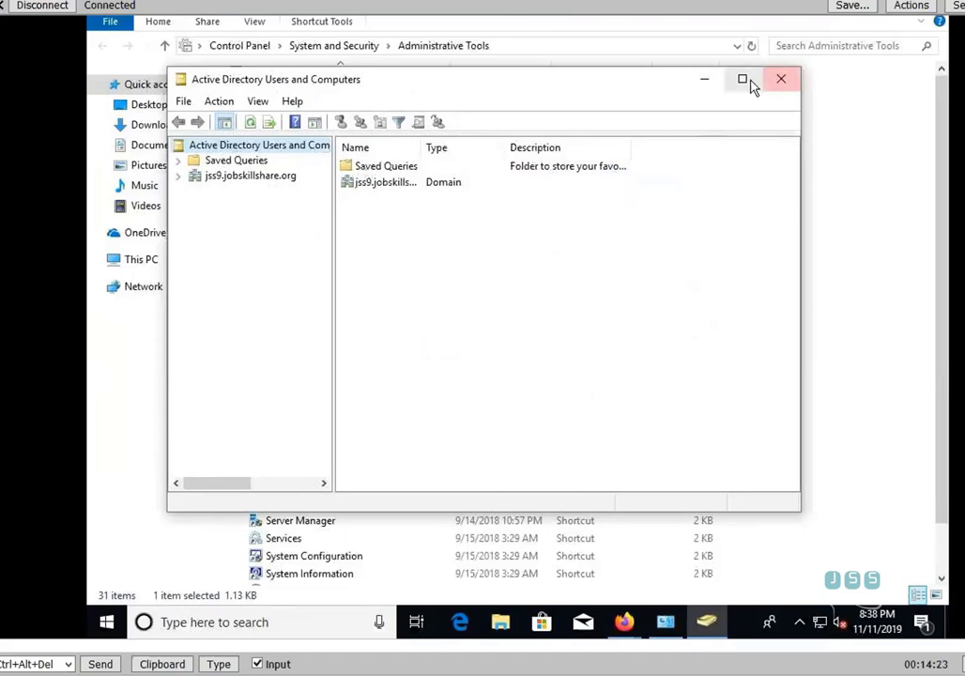
click(742, 78)
Expand jss9.jobskillshare.org and list the accounts in the staff unit.
click(98, 96)
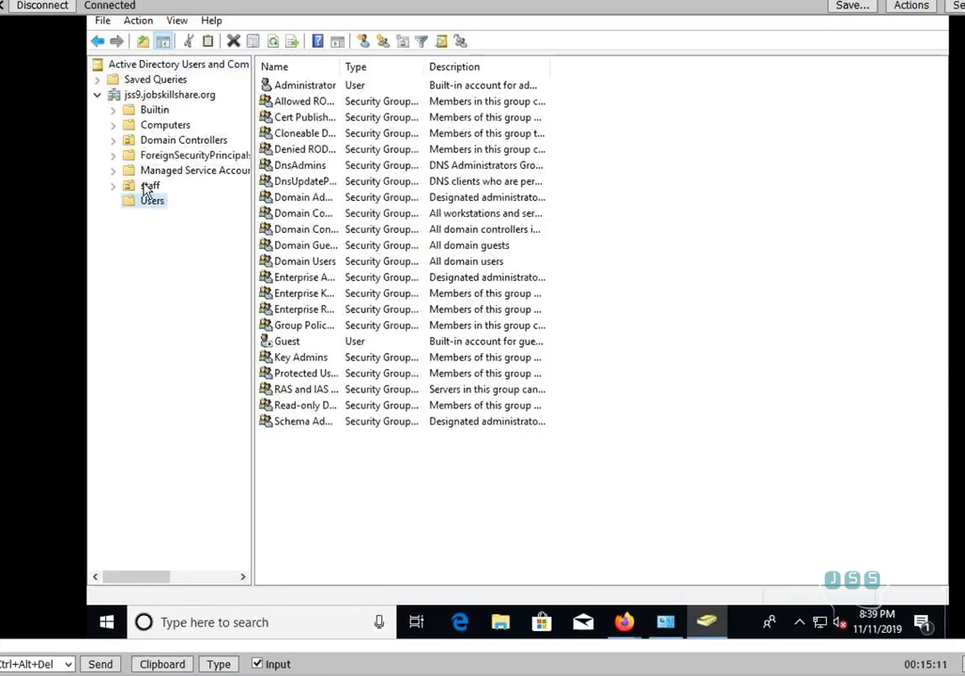
click(148, 186)
View the helpdesk account's properties, cancel without changes, then close the console.
right_click(295, 107)
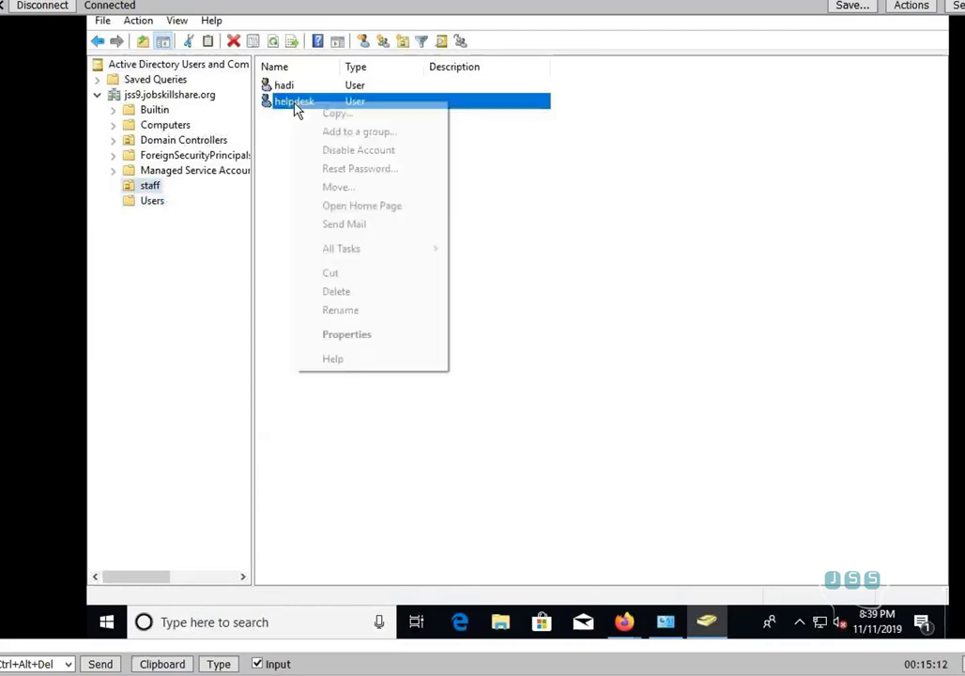
click(353, 343)
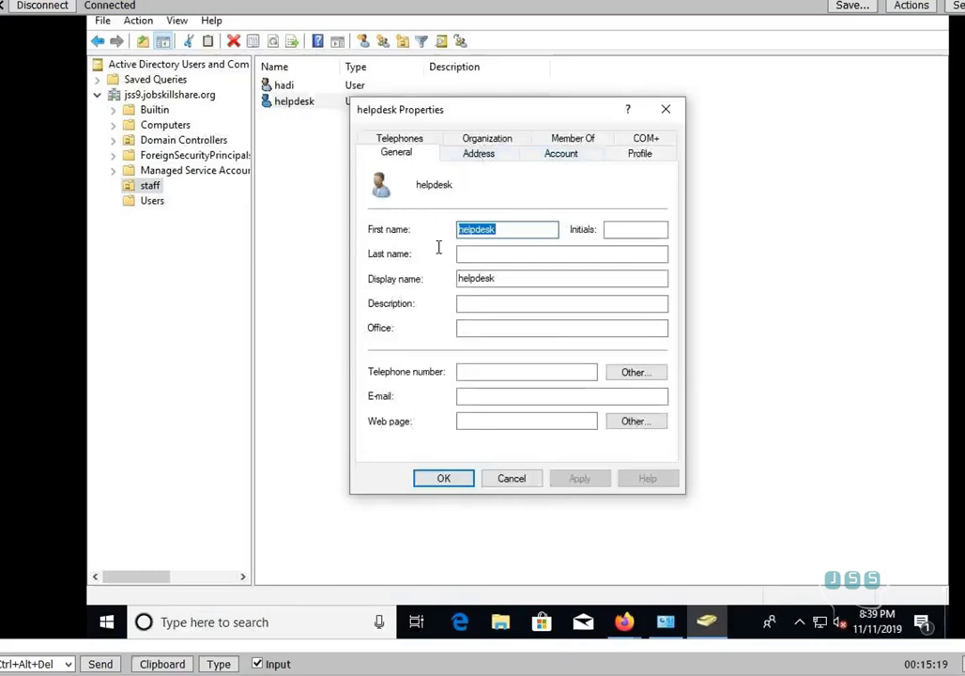
click(473, 307)
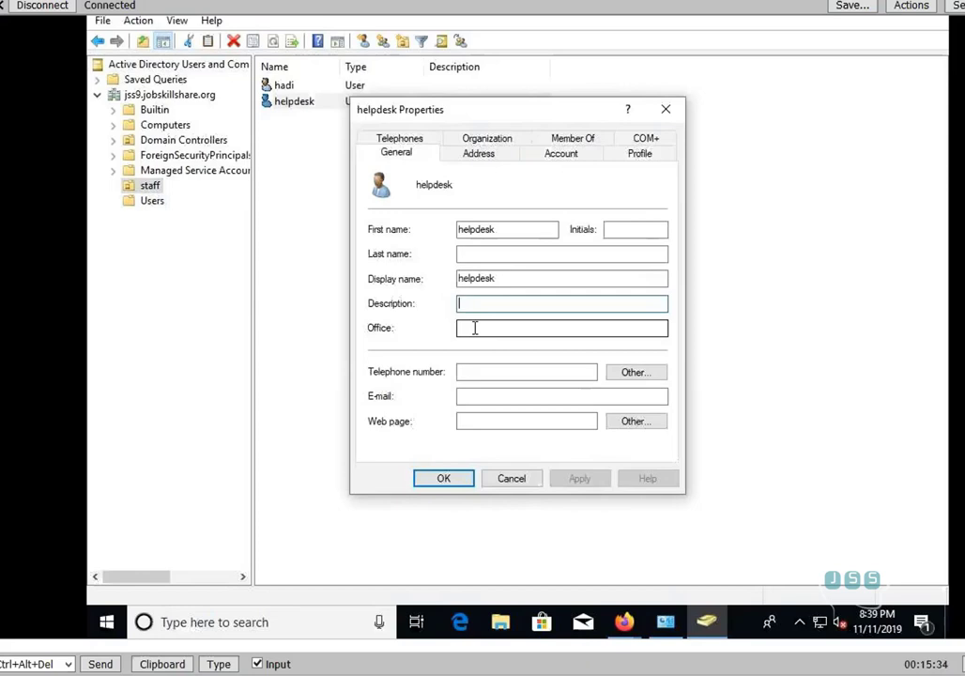
click(521, 481)
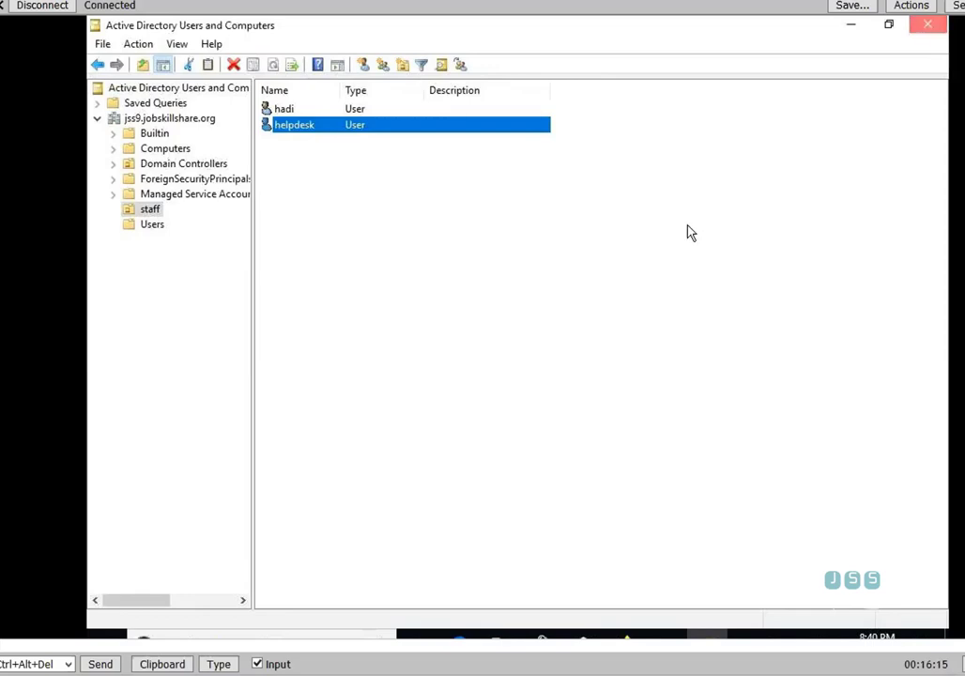
key(alt+F4)
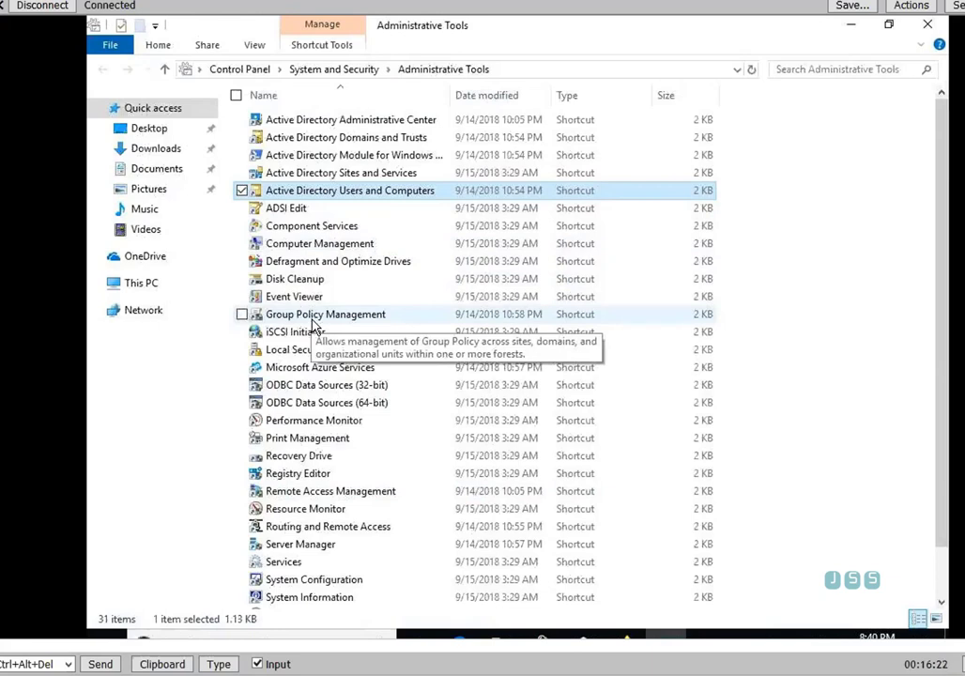
Launch Group Policy Management maximized and expand Domains > jss9.jobskillshare.org.
click(304, 322)
double_click(304, 321)
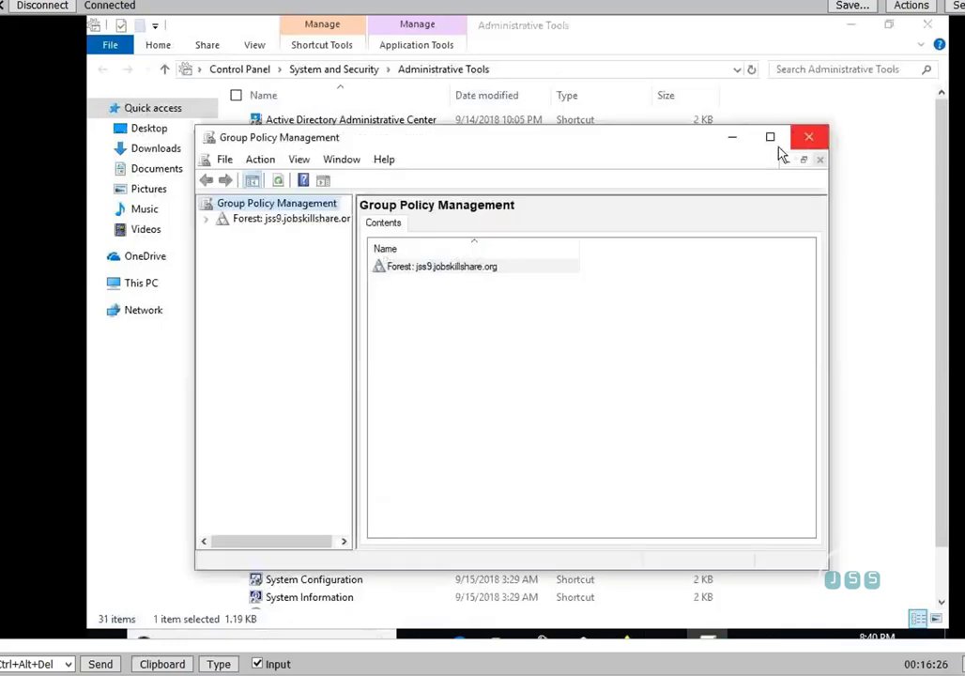
click(772, 140)
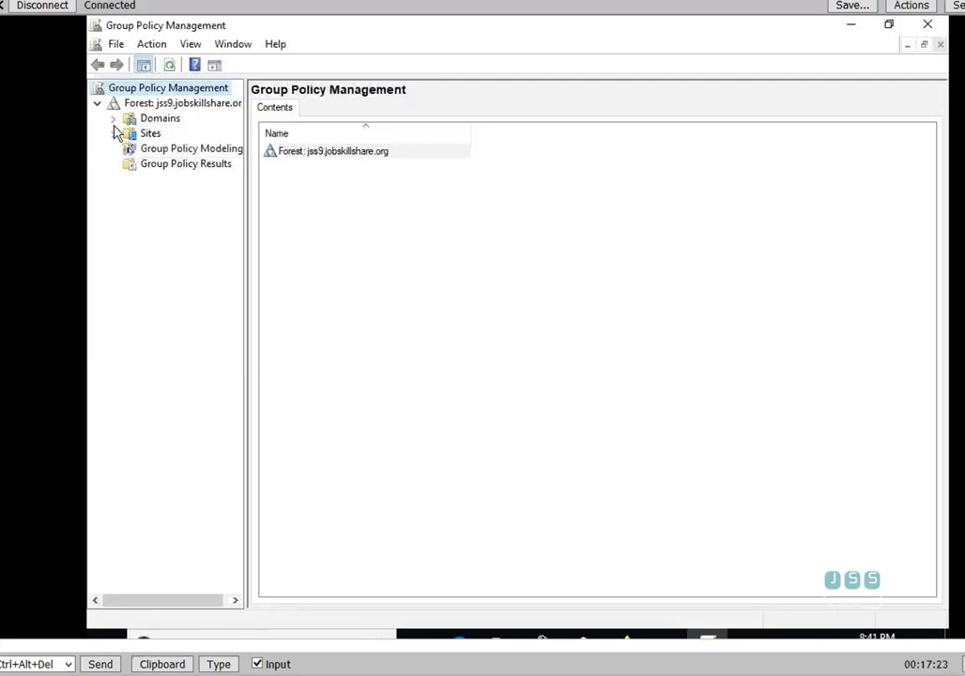
click(113, 119)
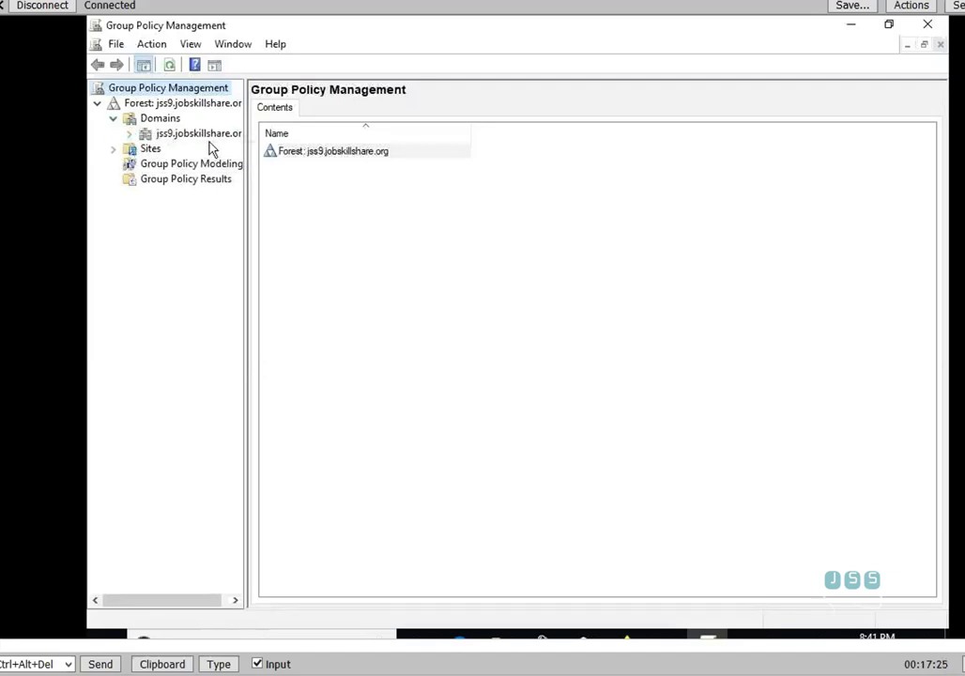
click(130, 133)
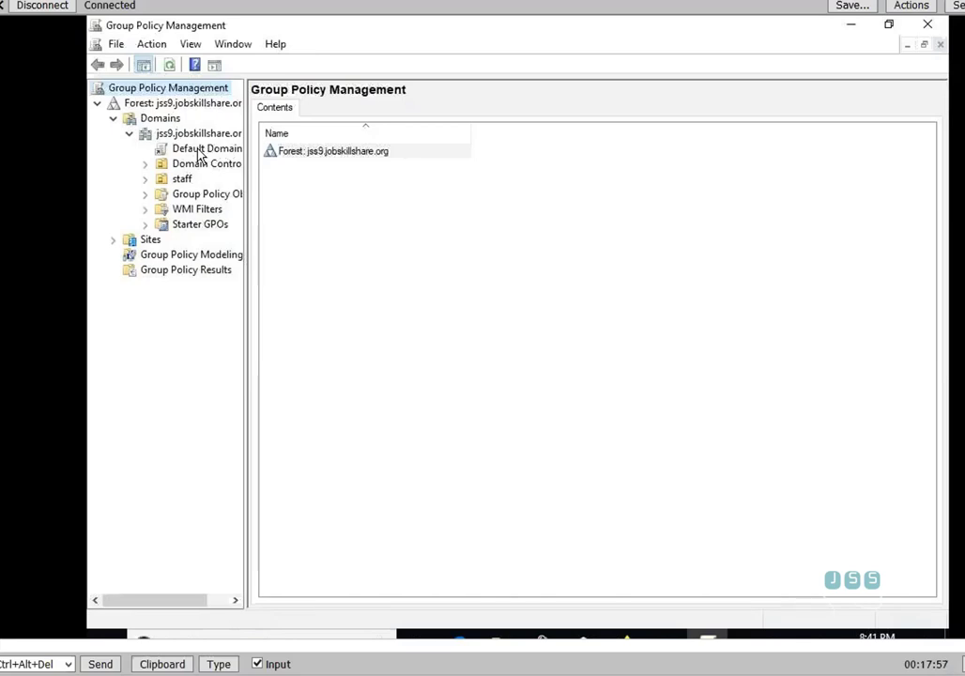
Edit the Default Domain Policy and navigate to Security Settings > Account Policies > Password Policy.
right_click(197, 151)
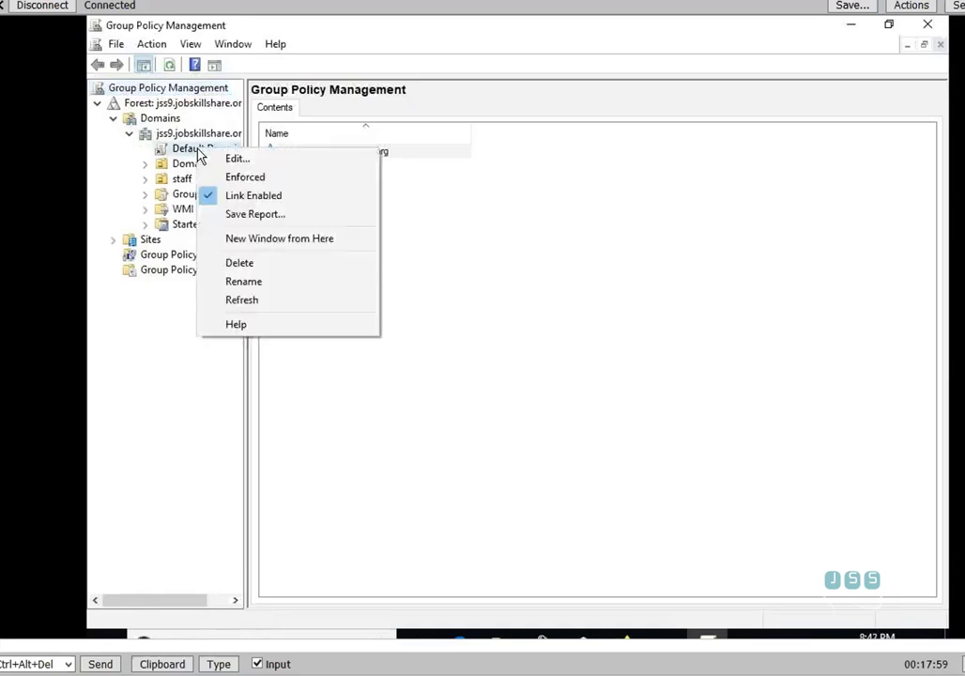
click(219, 161)
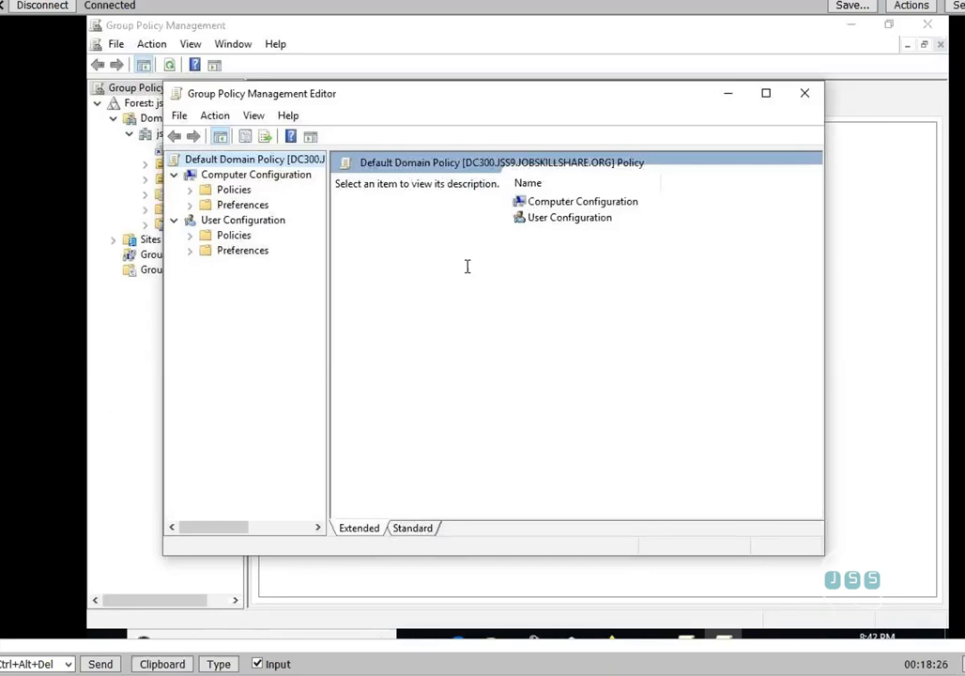
click(190, 191)
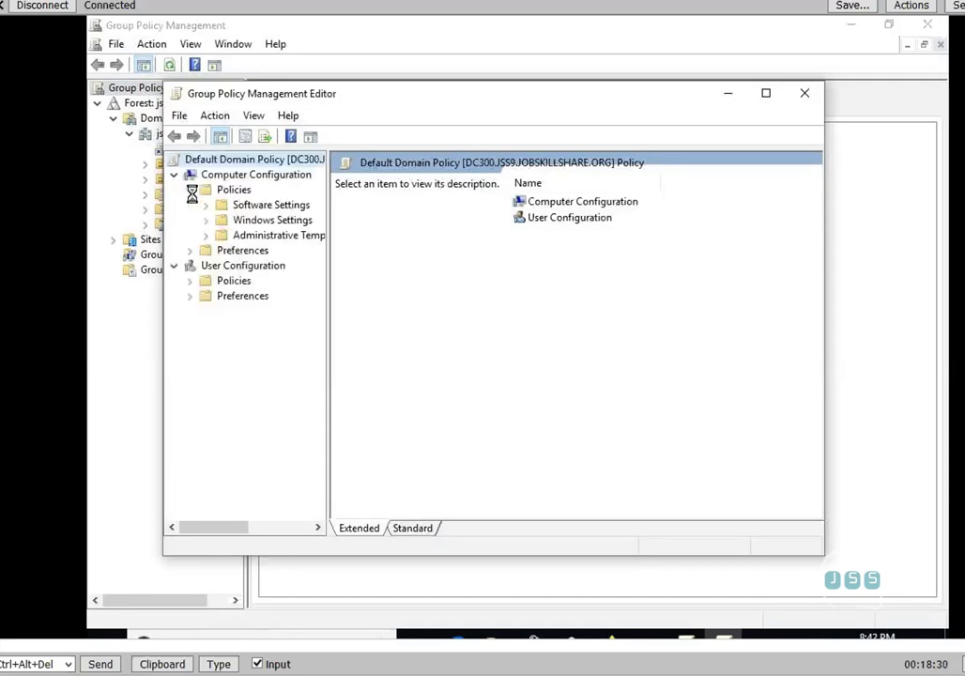
click(207, 220)
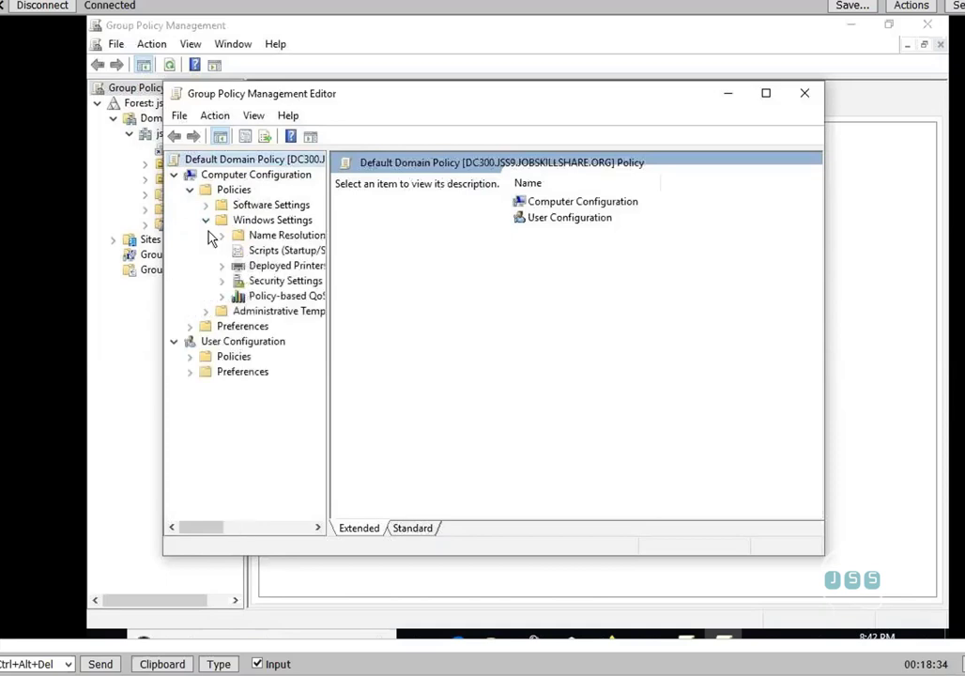
click(222, 281)
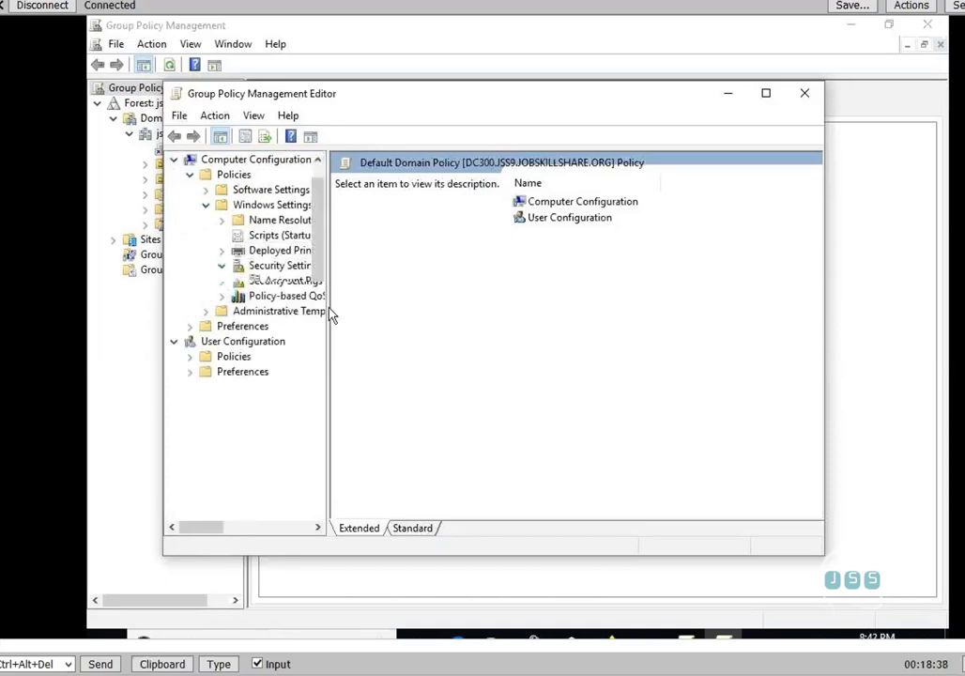
drag(406, 317, 446, 323)
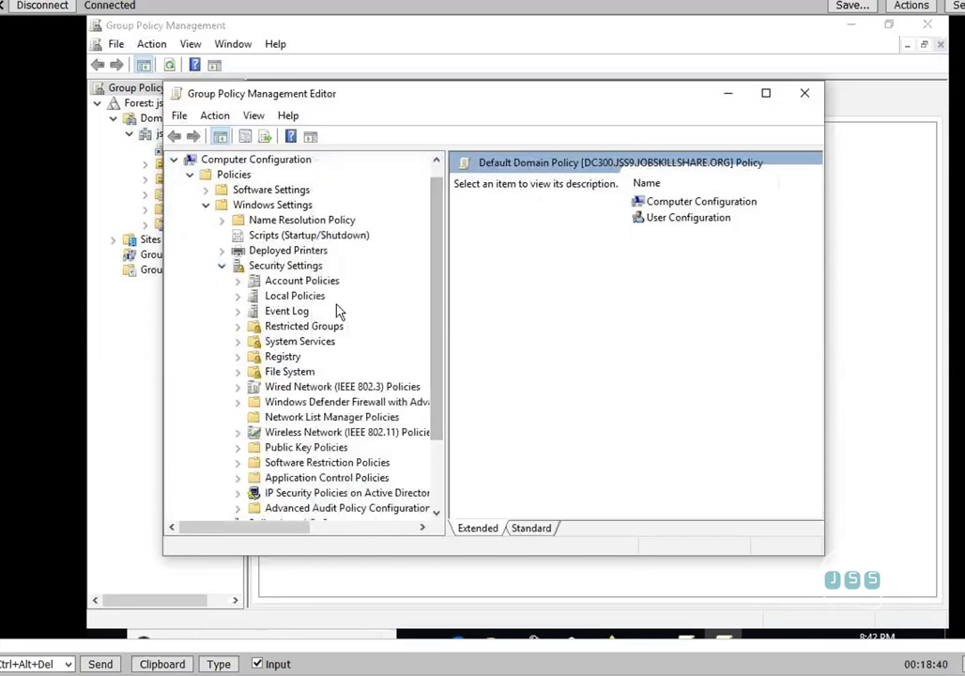
click(299, 286)
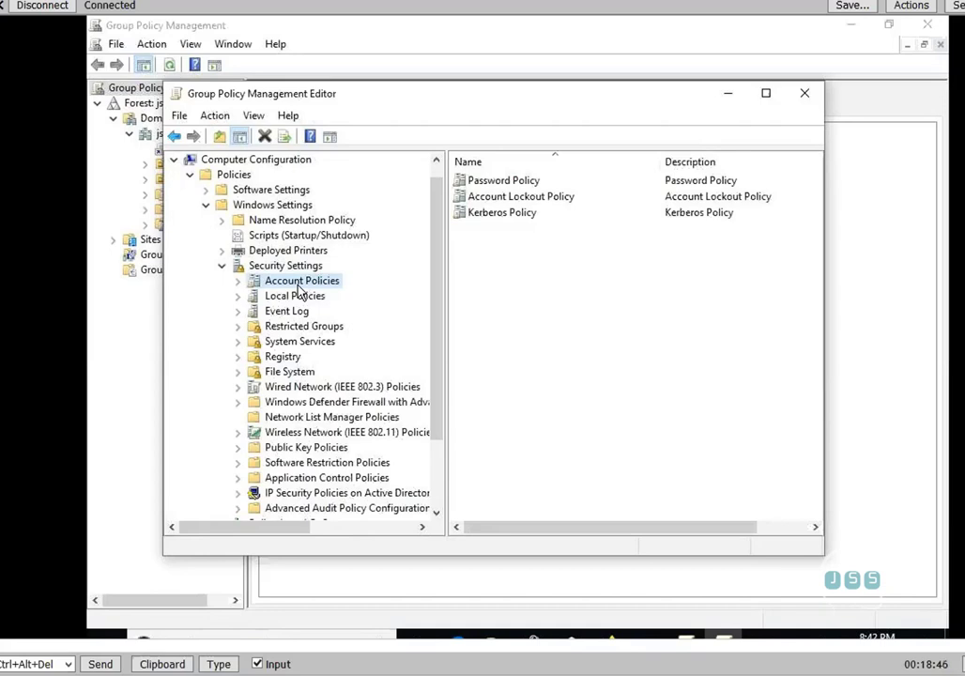
double_click(528, 181)
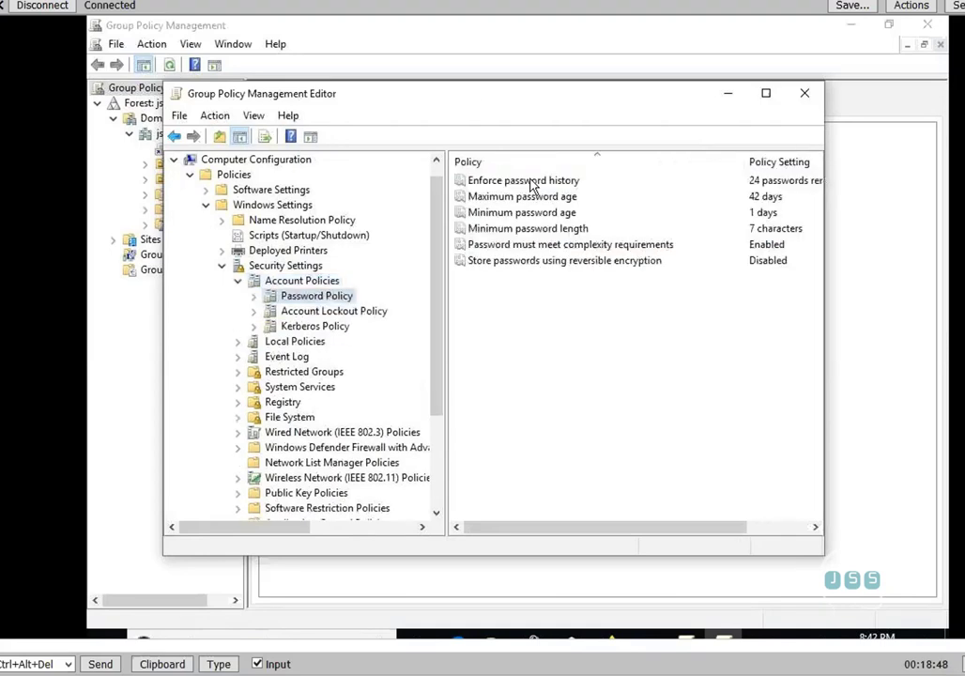
Widen the editor and select Account Lockout Policy to view its current settings.
drag(823, 218, 918, 226)
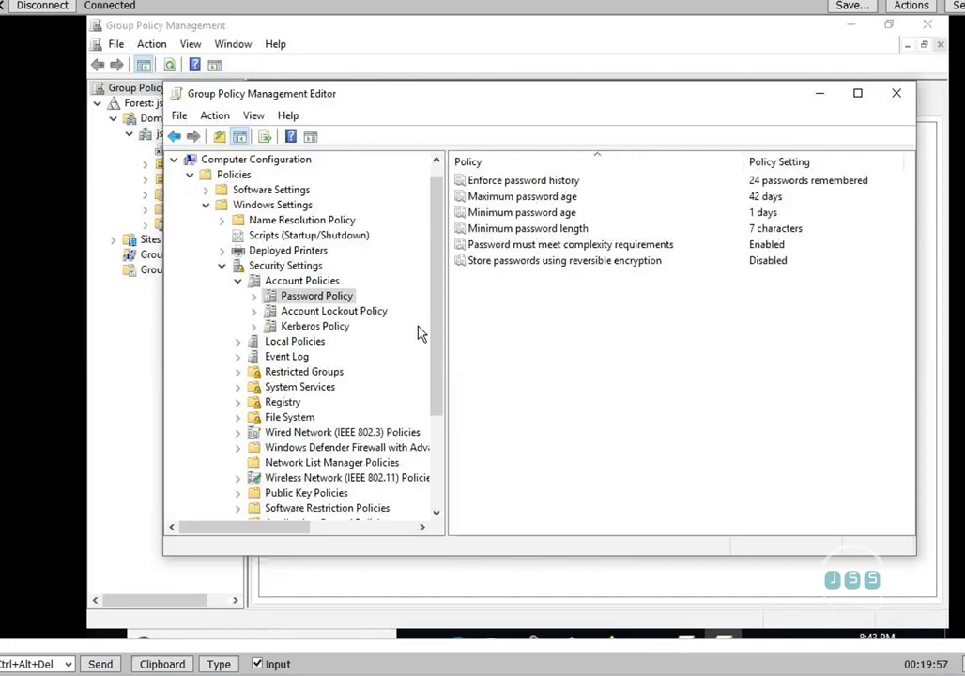
click(367, 317)
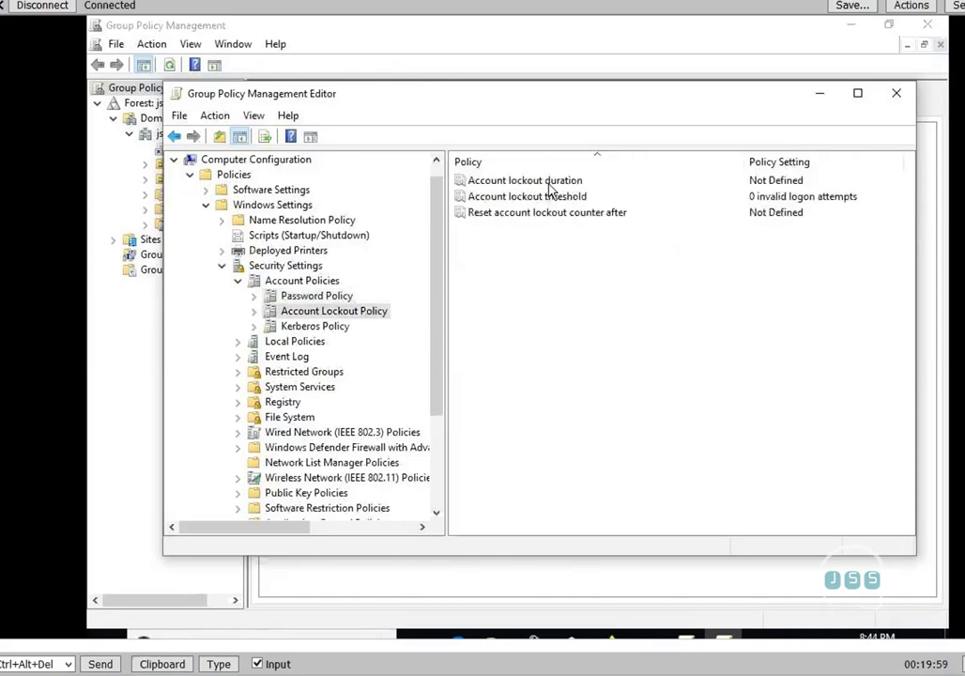
Set the account lockout threshold to 5, accepting the suggested 30-minute duration and reset values.
click(549, 184)
double_click(553, 183)
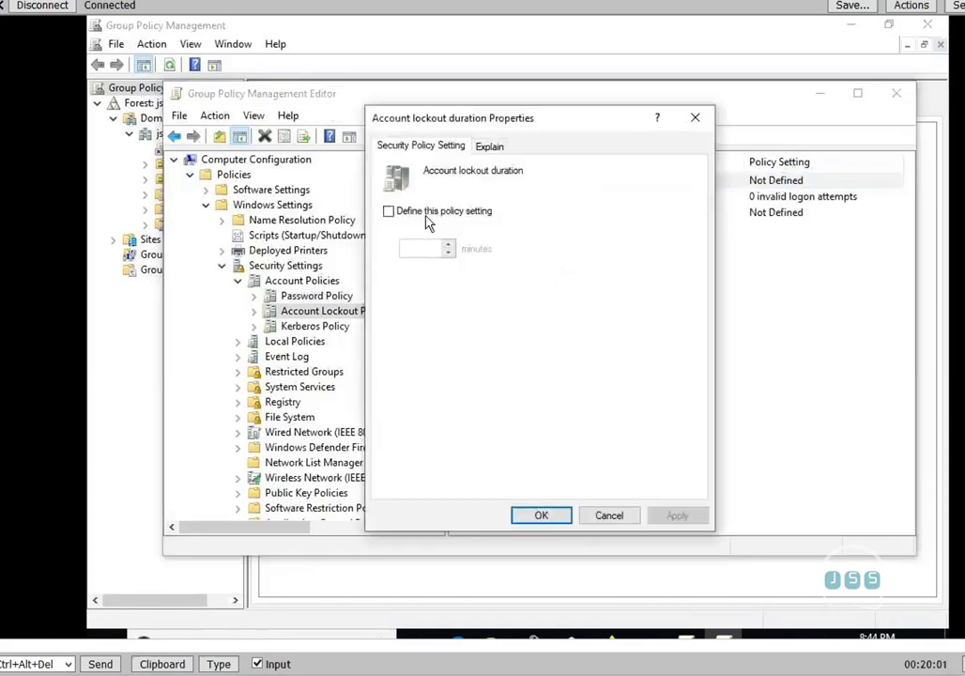
click(693, 120)
double_click(679, 198)
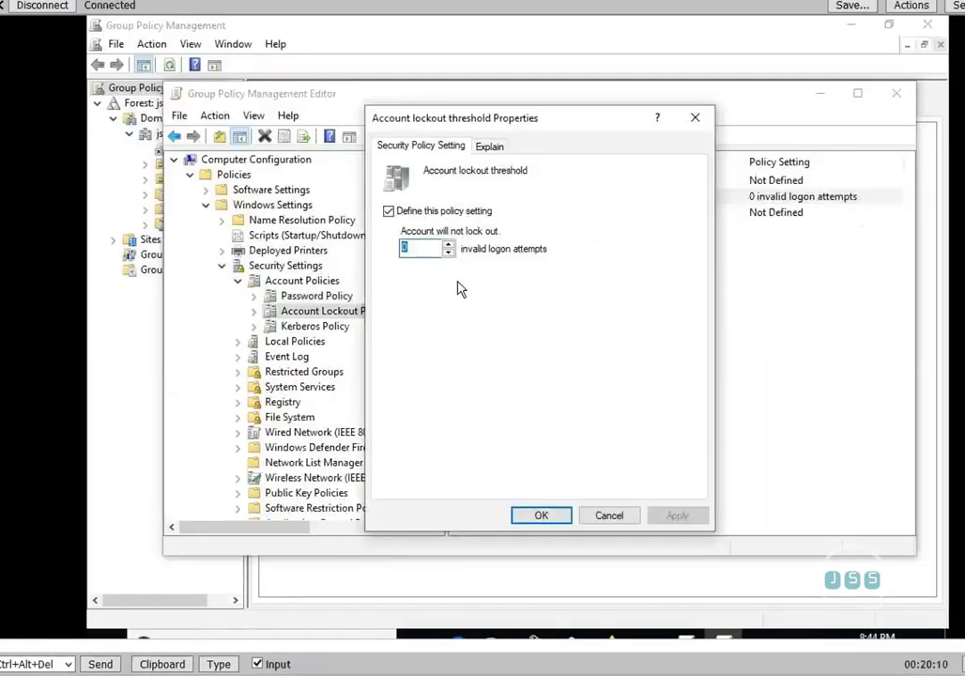
text(5)
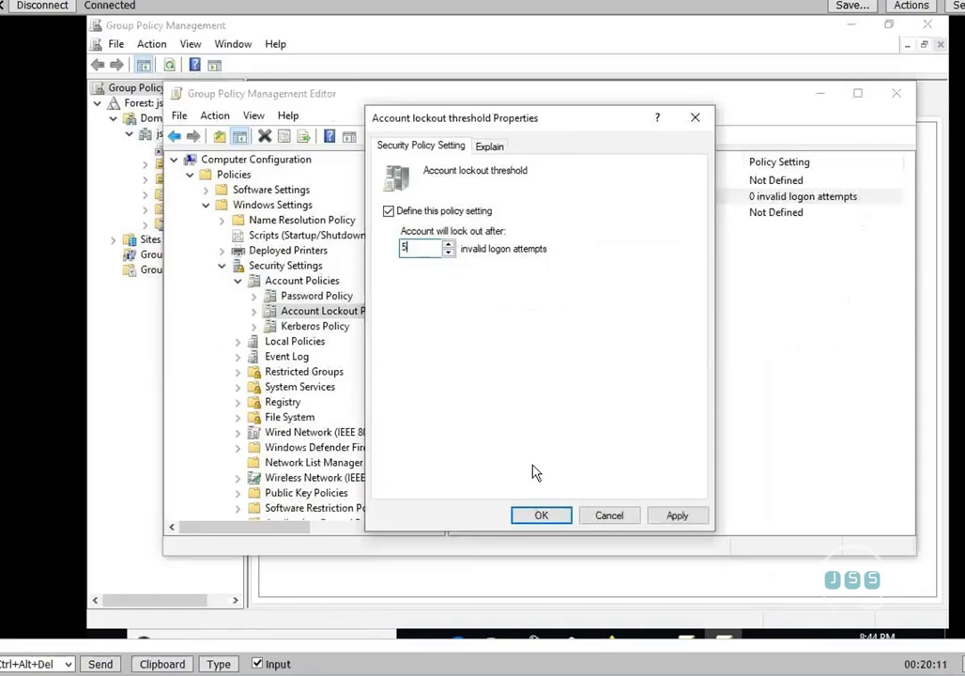
click(541, 516)
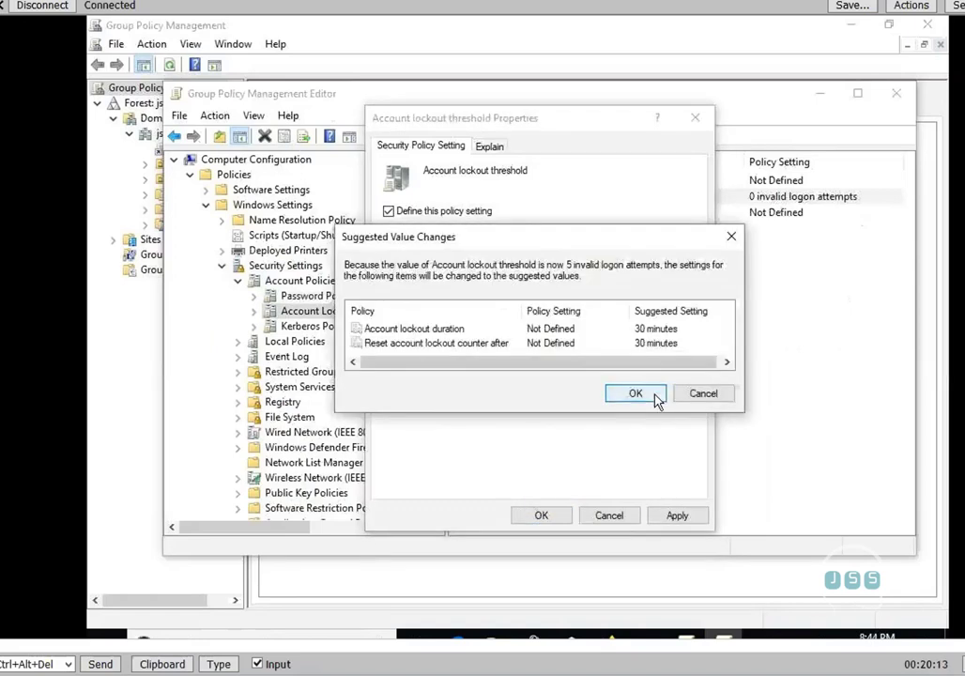
click(635, 394)
click(695, 117)
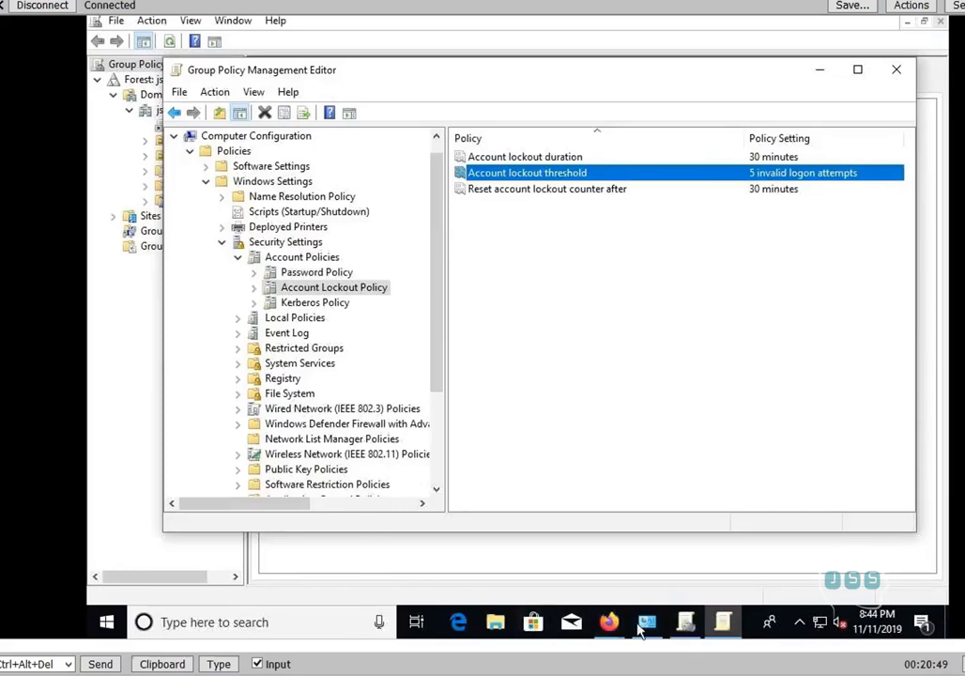
Reopen Active Directory Users and Computers and unlock hadi's account on the Account tab.
click(667, 635)
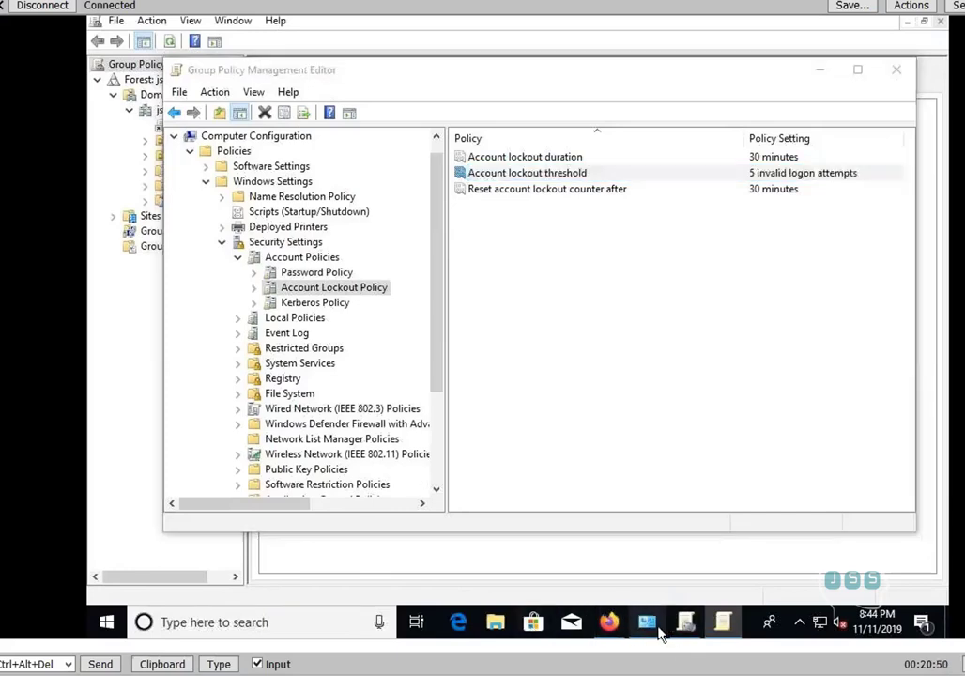
click(366, 175)
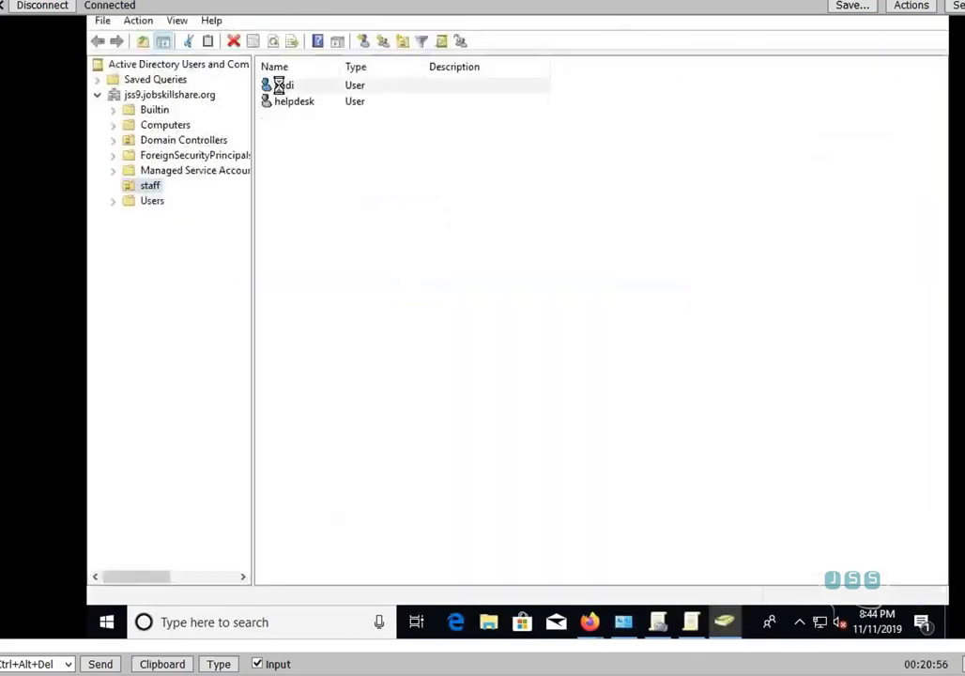
right_click(275, 85)
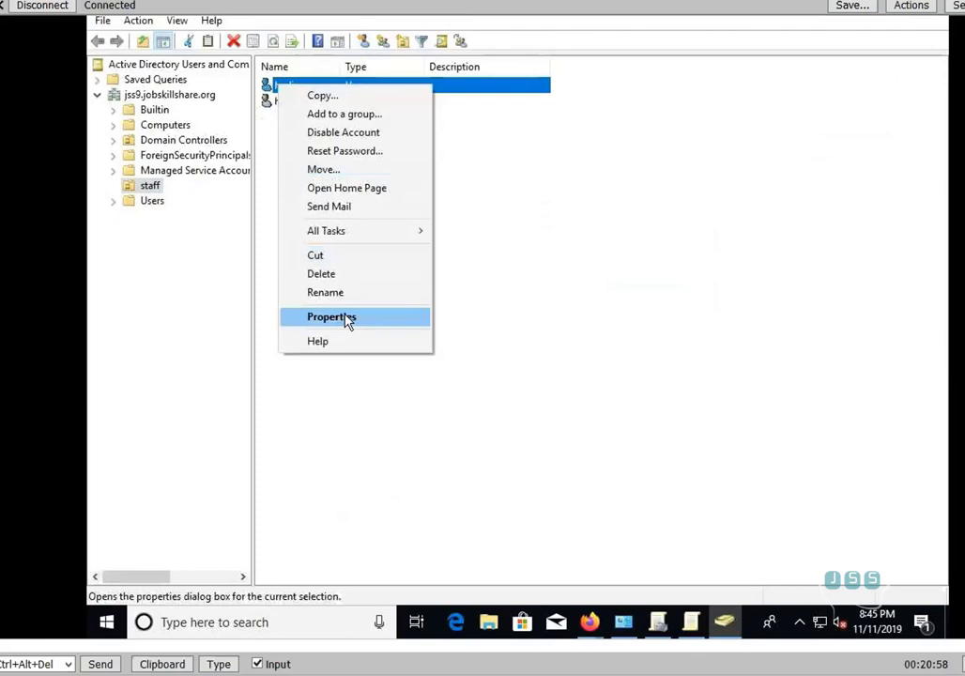
click(348, 319)
click(558, 157)
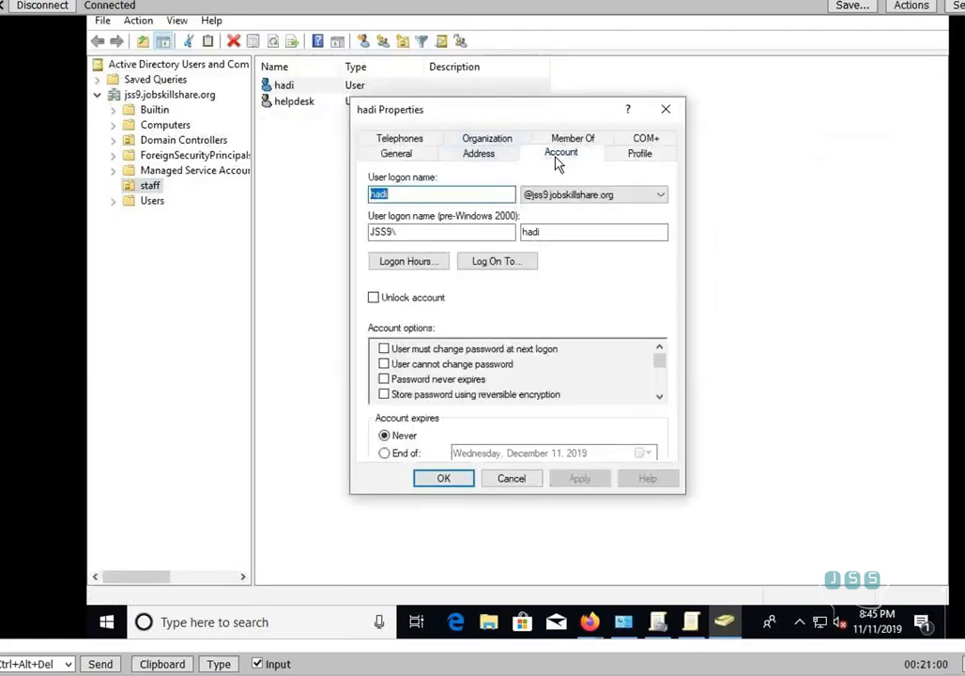
click(400, 299)
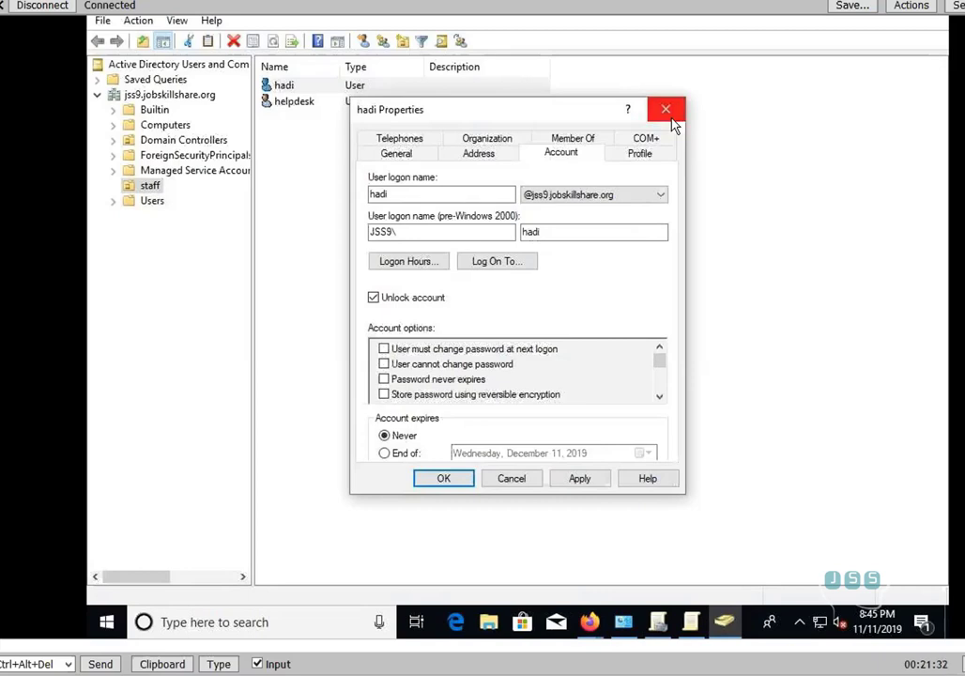
click(671, 118)
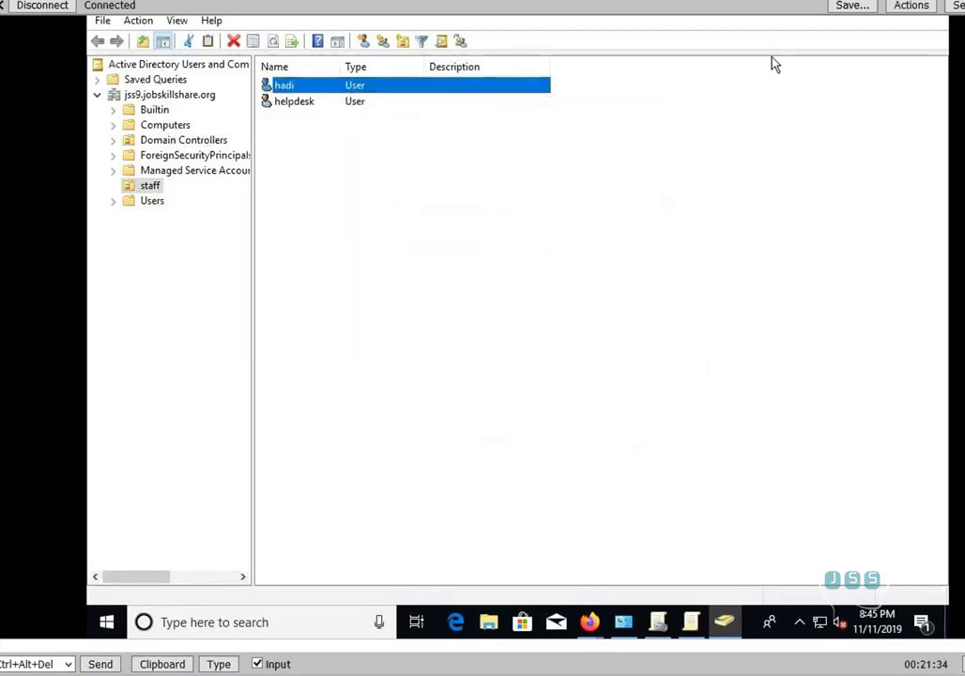
Scroll up while leaving the server session for the Word training schedule.
scroll(845, 57, up, 1)
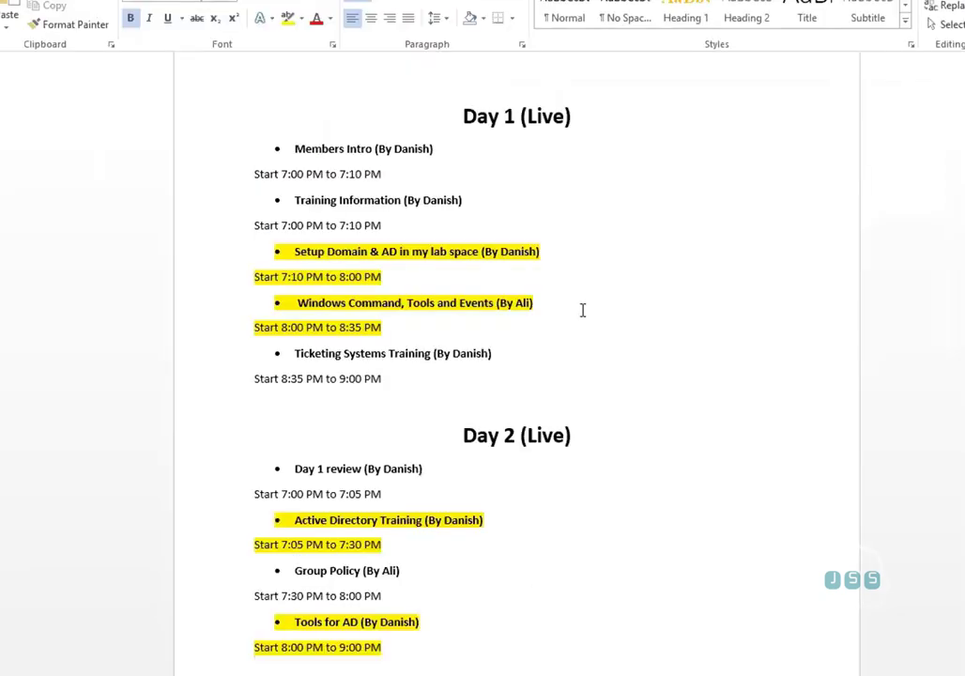
scroll(627, 362, down, 10)
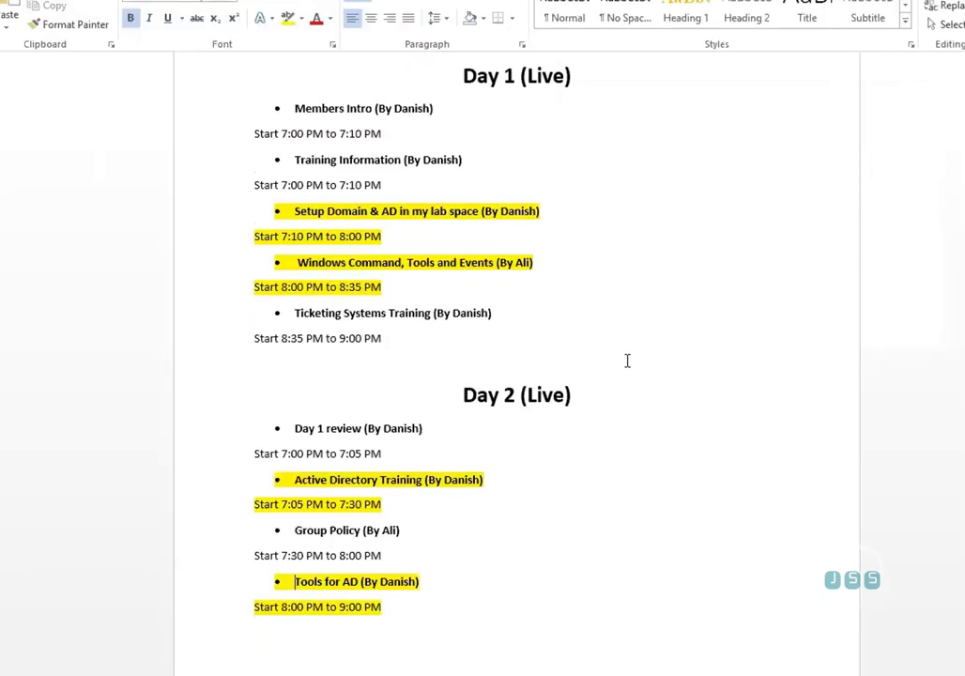
scroll(628, 360, down, 5)
scroll(627, 361, down, 9)
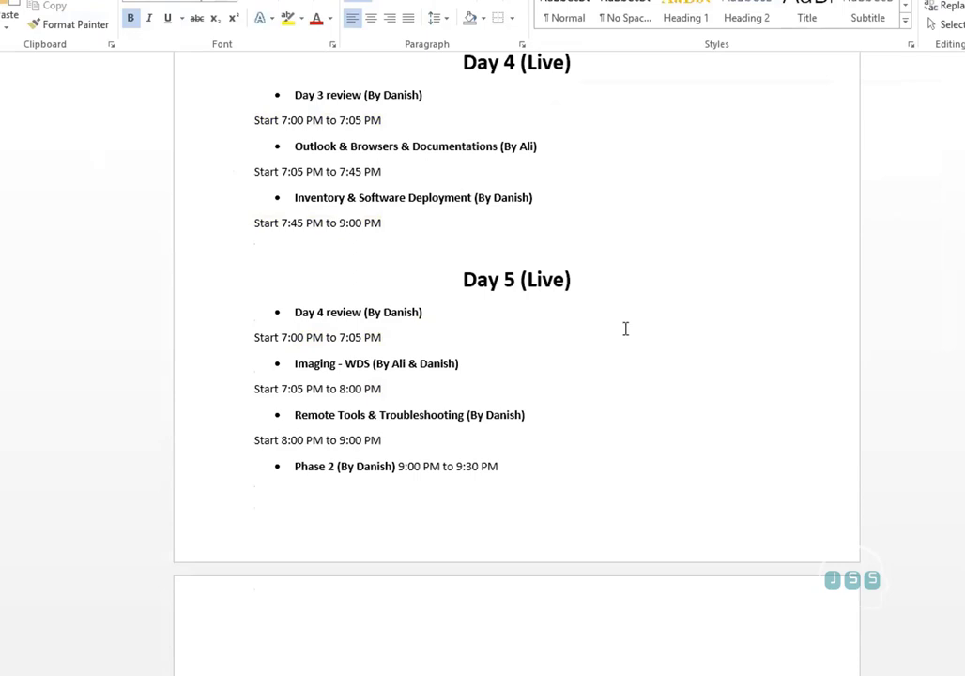
scroll(626, 313, down, 11)
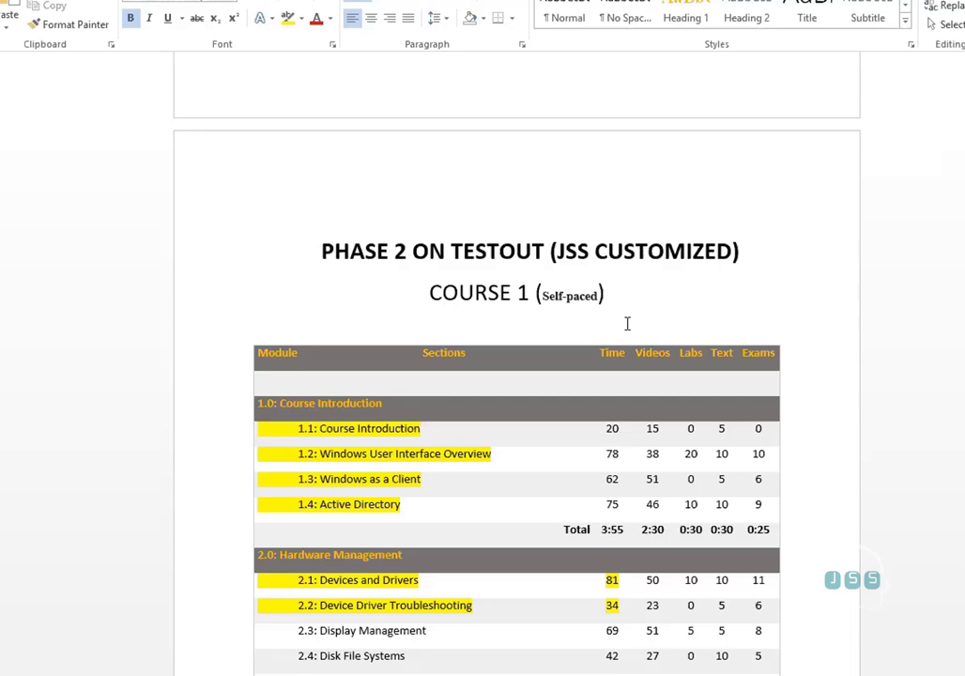
scroll(623, 338, up, 20)
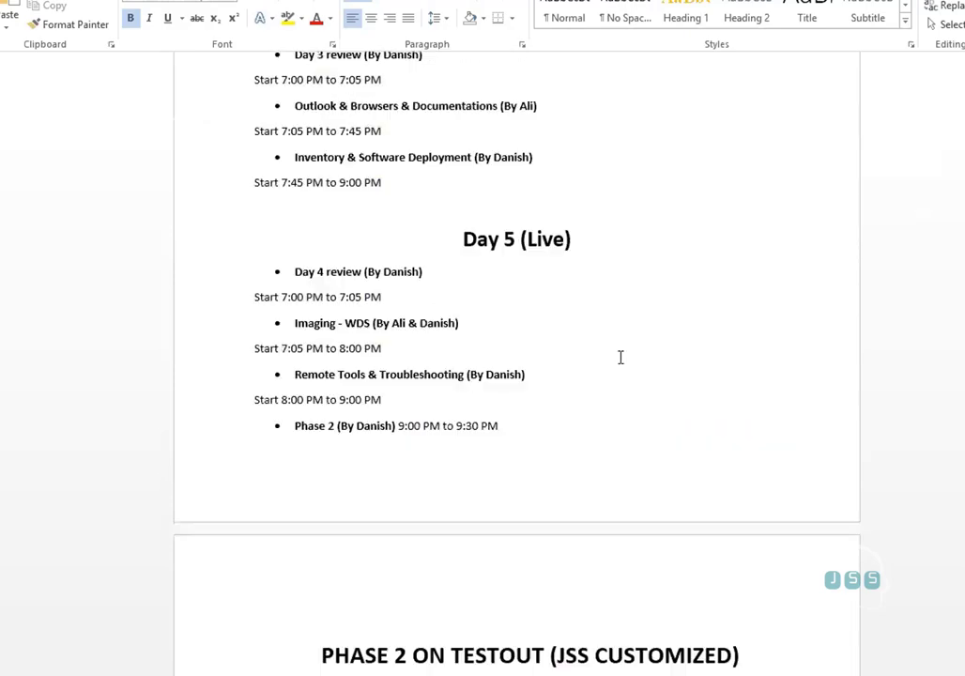
scroll(619, 357, up, 4)
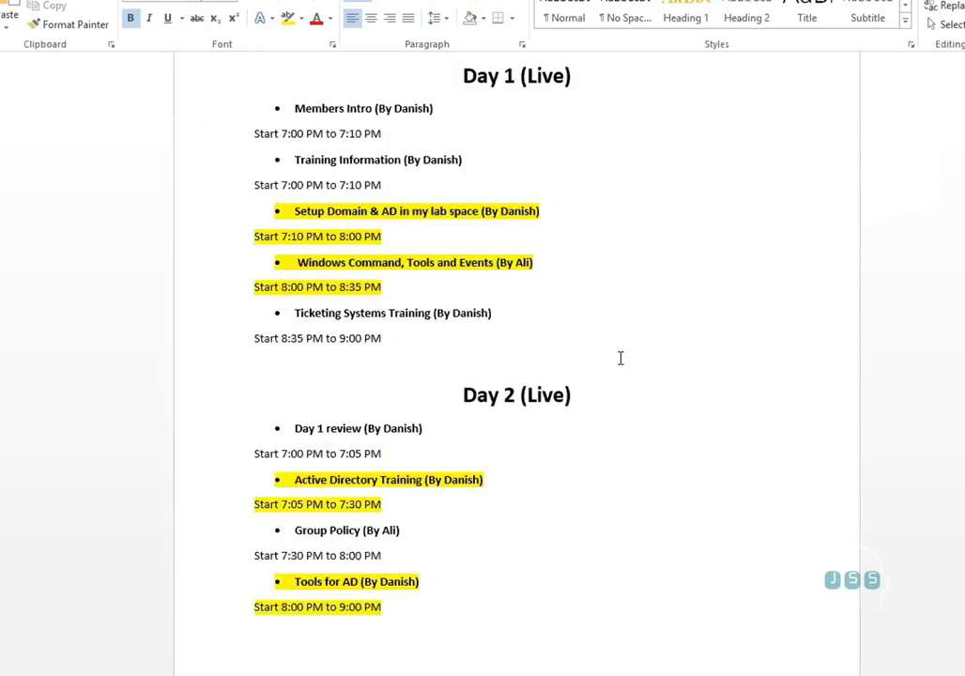